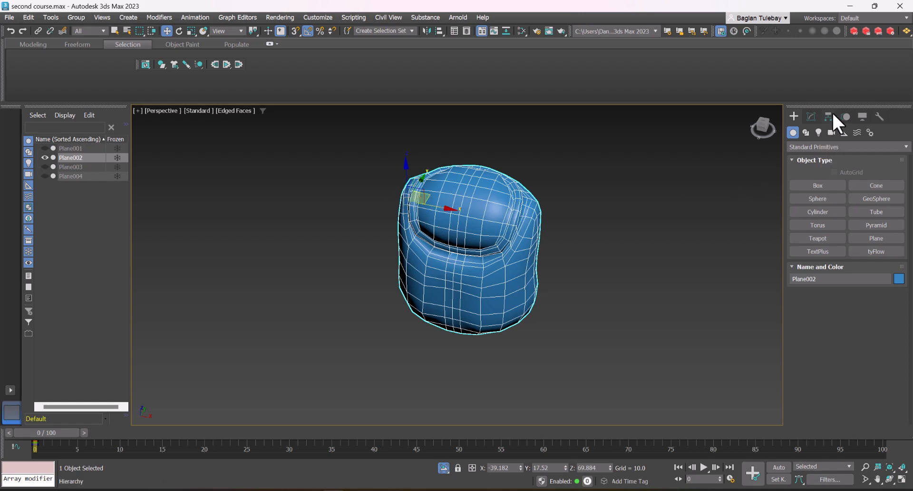
# Center the pivot of the selected Plane002 object to its geometry, affecting the pivot only.
pyautogui.click(832, 116)
pyautogui.click(848, 187)
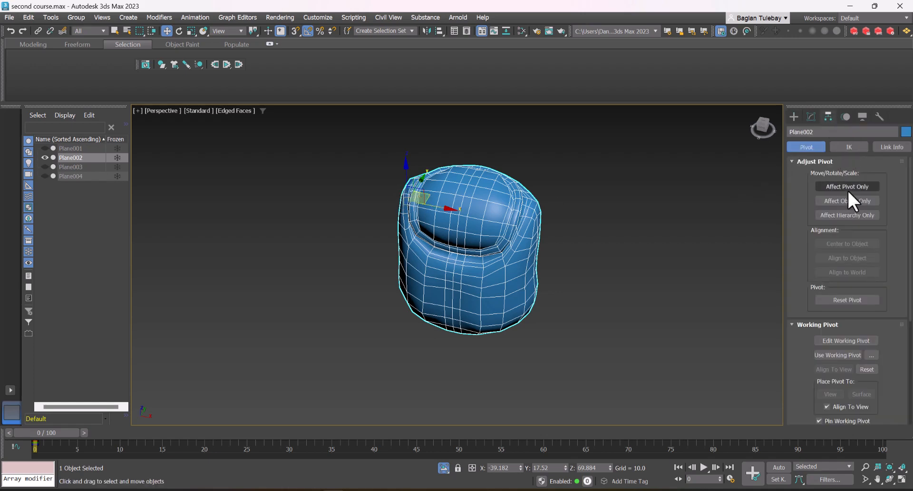
pyautogui.click(846, 244)
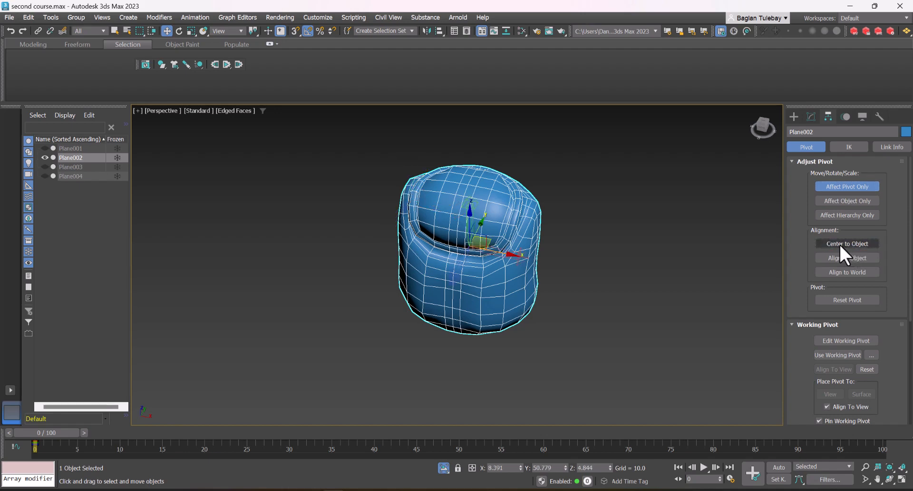
pyautogui.click(793, 116)
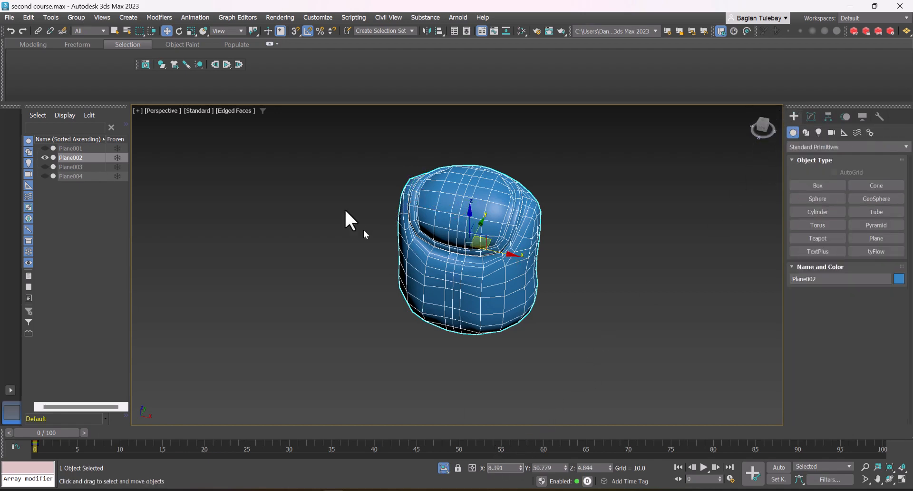
# Switch the reference coordinate system to Local to check the object's coordinates and return it to View.
pyautogui.click(228, 28)
pyautogui.click(228, 28)
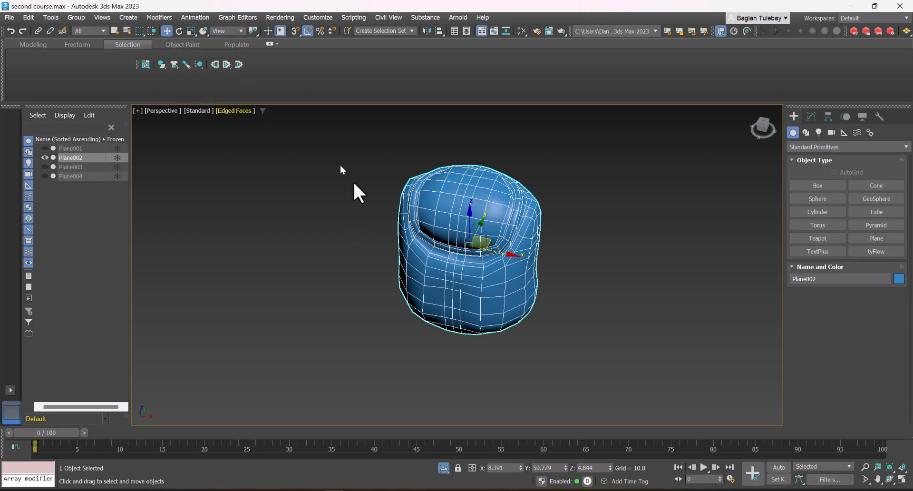
pyautogui.click(506, 468)
pyautogui.click(230, 28)
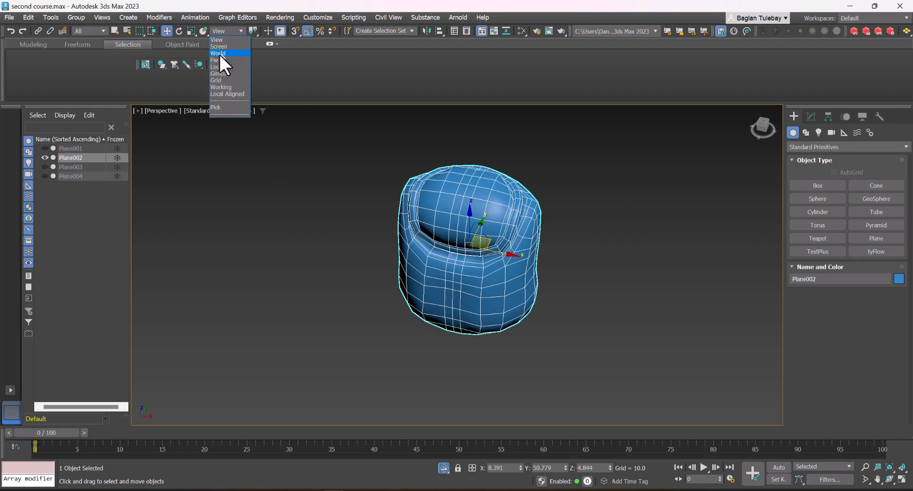
pyautogui.click(218, 62)
pyautogui.click(510, 470)
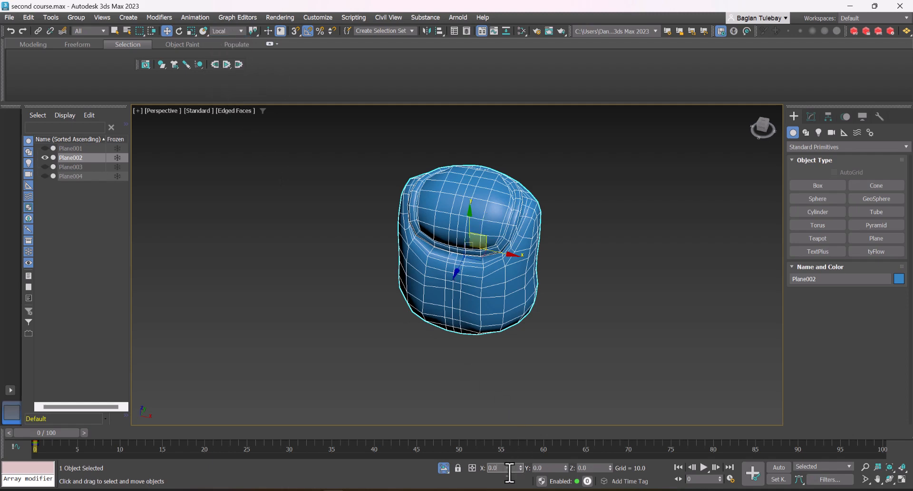
pyautogui.click(226, 32)
pyautogui.click(232, 37)
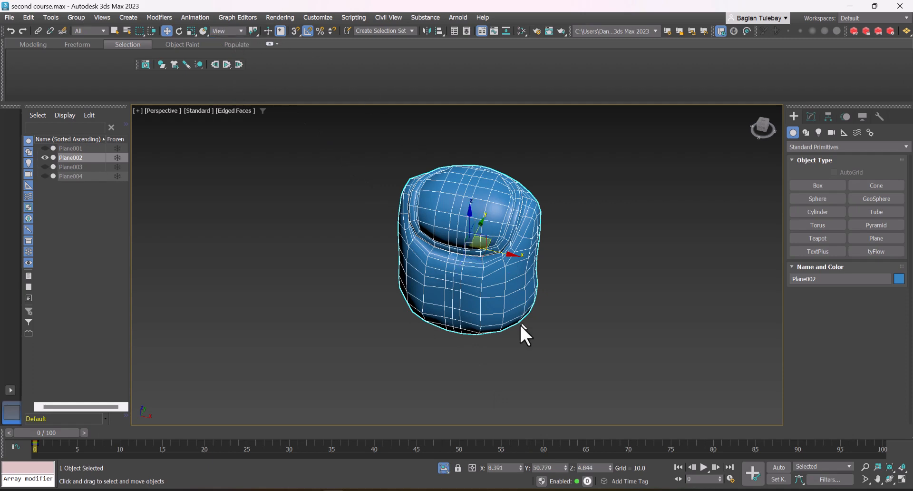
# Move the object to the world origin by setting its X, Y and Z positions to 0.
pyautogui.rightClick(521, 467)
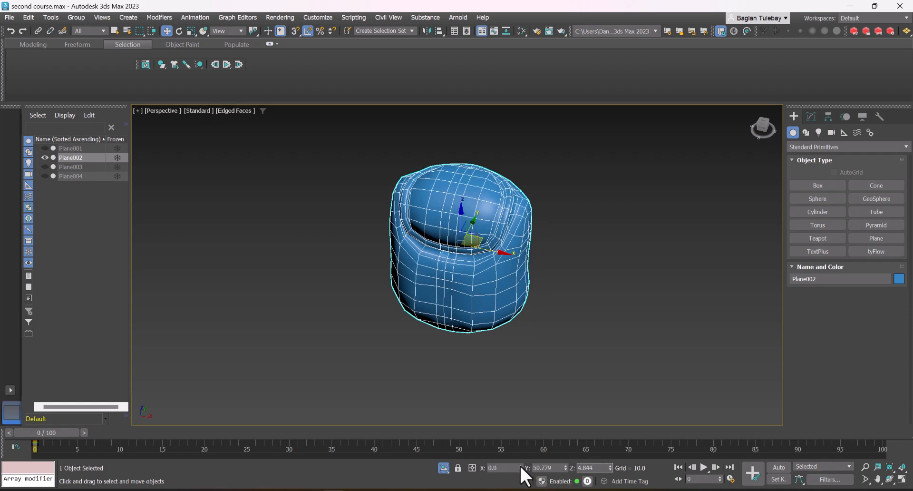
pyautogui.rightClick(565, 467)
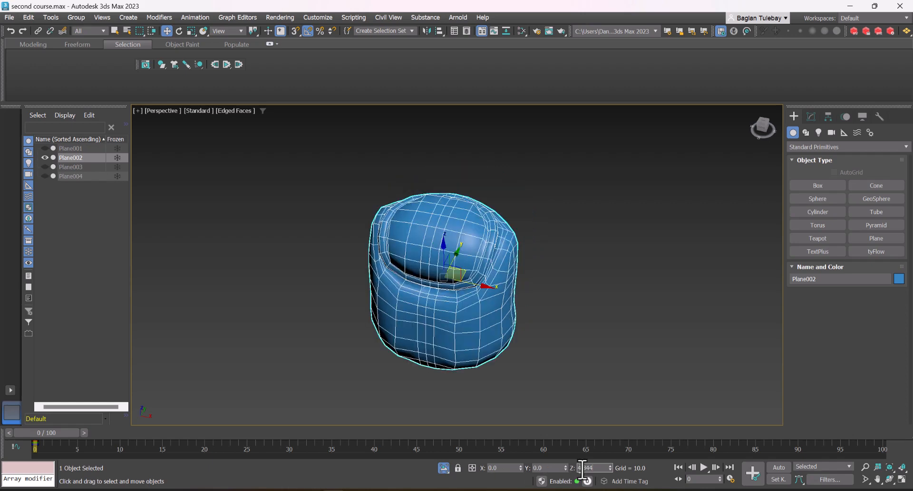
pyautogui.rightClick(610, 467)
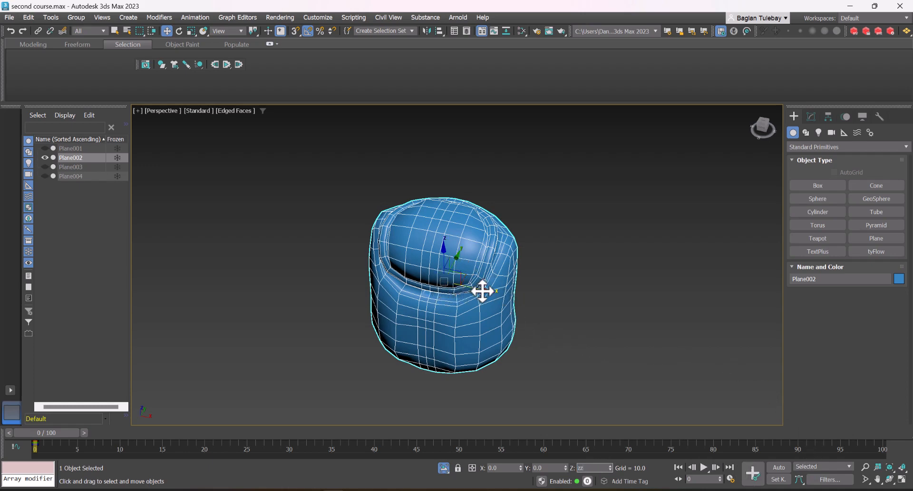
pyautogui.scroll(-3, 475, 276)
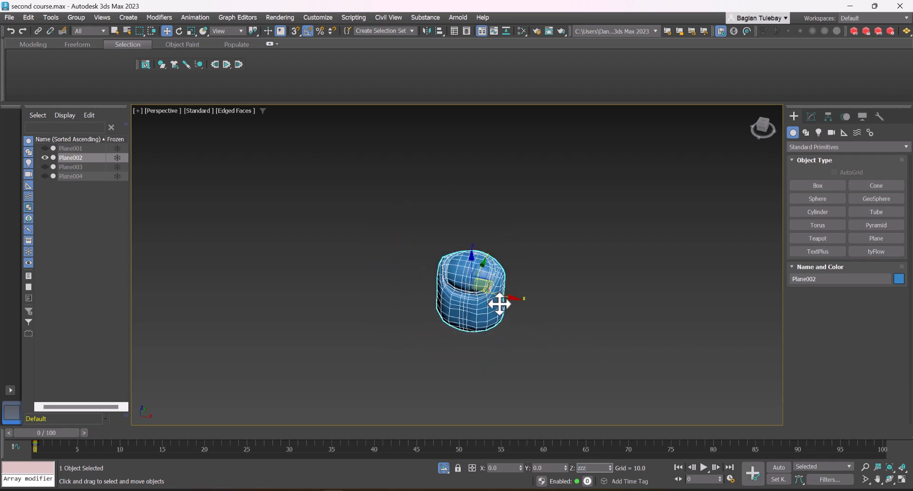
pyautogui.click(578, 316)
pyautogui.click(500, 282)
pyautogui.press('z')
pyautogui.scroll(-3, 505, 285)
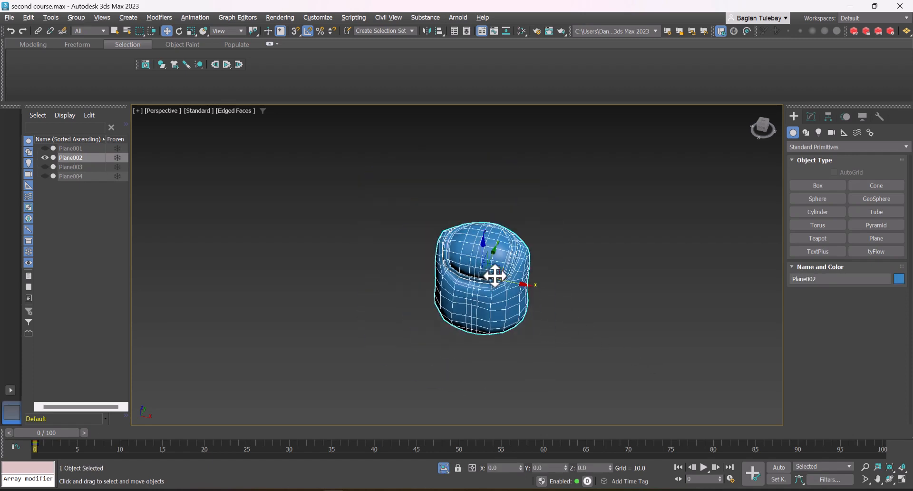
# Raise the object along Z to about 86.2 so its base rests on the grid.
pyautogui.keyDown('alt'); pyautogui.moveTo(495, 275); pyautogui.dragTo(492, 255, button='middle'); pyautogui.keyUp('alt')
pyautogui.moveTo(481, 242); pyautogui.dragTo(478, 189)
pyautogui.scroll(5, 489, 202)
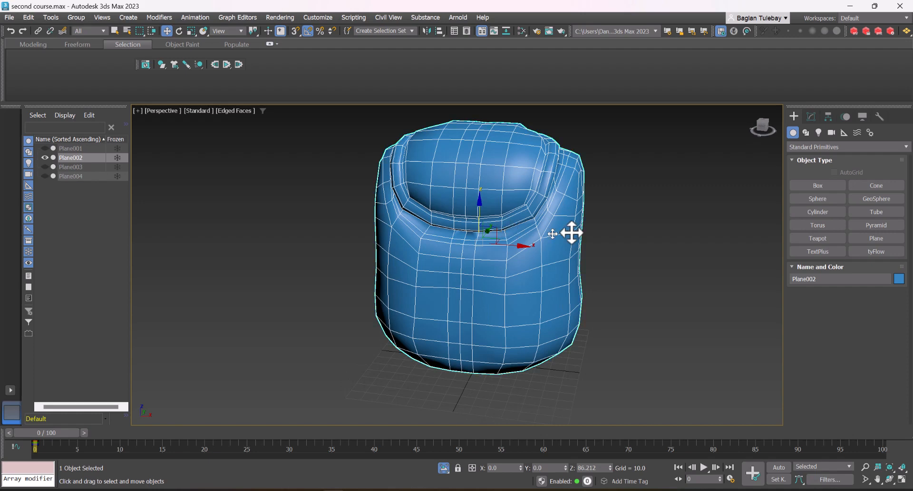
# Place only the object's pivot at its base by setting the pivot's Z position to 0.
pyautogui.click(828, 116)
pyautogui.click(835, 185)
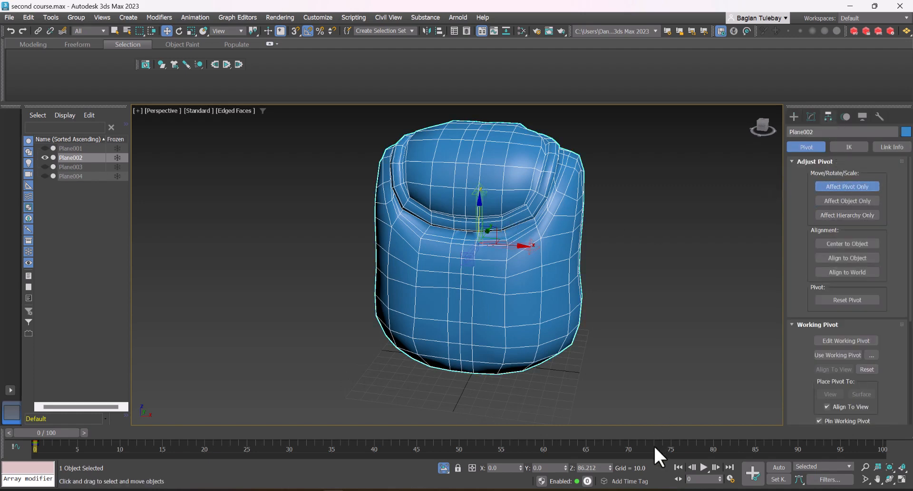
pyautogui.rightClick(611, 466)
pyautogui.click(794, 116)
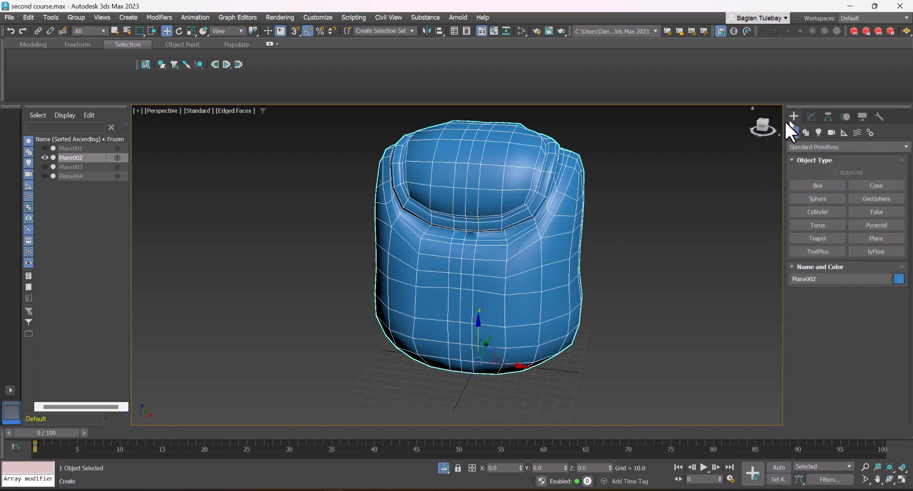
# Apply Reset XForm to the selected object.
pyautogui.keyDown('alt'); pyautogui.moveTo(599, 162); pyautogui.dragTo(614, 181, button='middle'); pyautogui.keyUp('alt')
pyautogui.keyDown('alt'); pyautogui.moveTo(459, 262); pyautogui.dragTo(497, 268, button='middle'); pyautogui.keyUp('alt')
pyautogui.scroll(-3, 467, 276)
pyautogui.keyDown('alt'); pyautogui.moveTo(502, 211); pyautogui.dragTo(514, 233, button='middle'); pyautogui.keyUp('alt')
pyautogui.scroll(3, 466, 189)
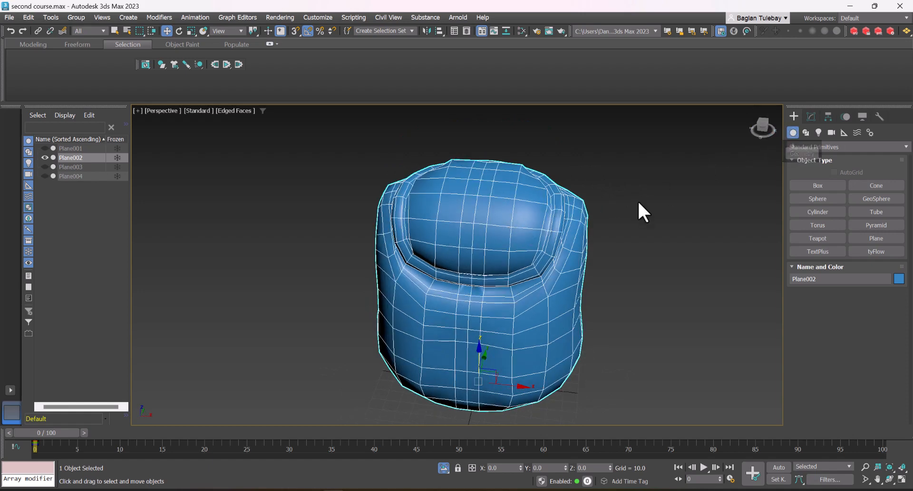
pyautogui.click(878, 115)
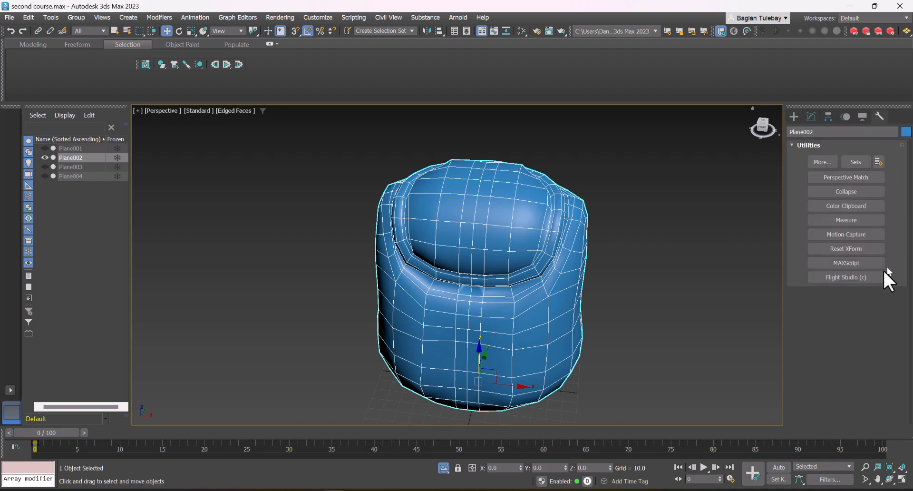
pyautogui.click(849, 249)
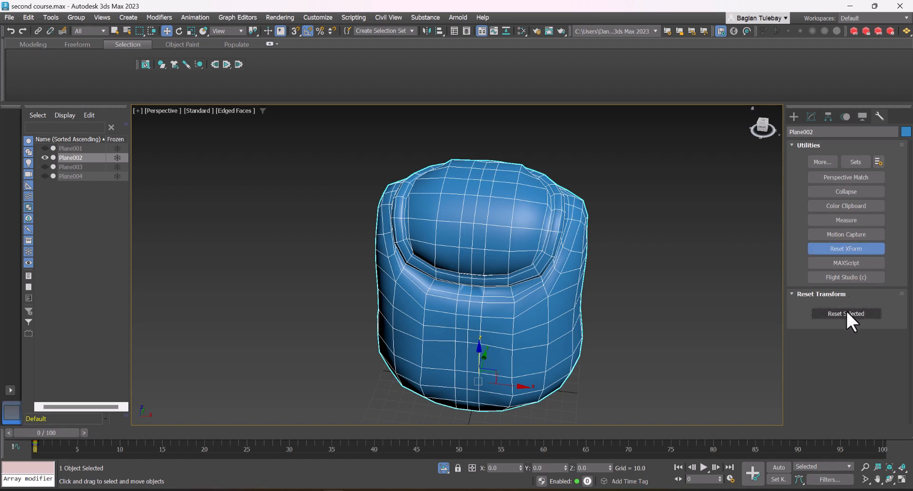
pyautogui.click(847, 313)
# Collapse the object's Reset XForm and Symmetry modifiers by converting it to an Editable Poly.
pyautogui.click(812, 116)
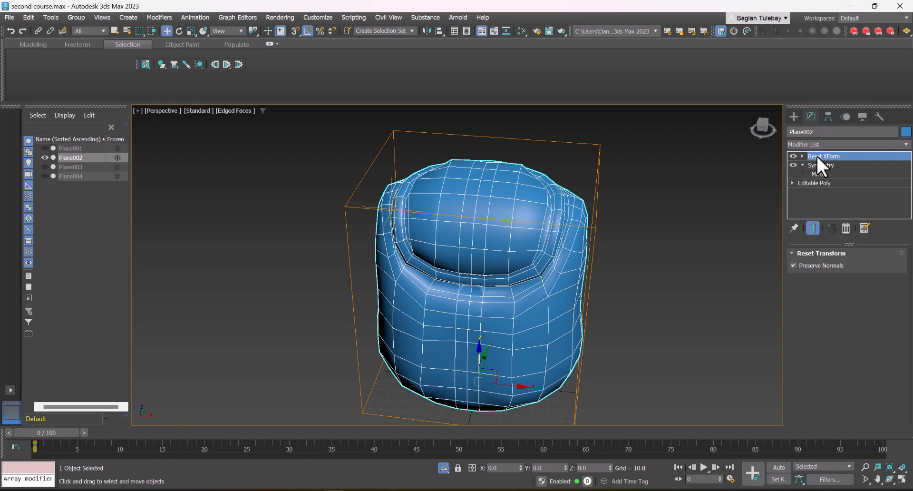
pyautogui.rightClick(459, 228)
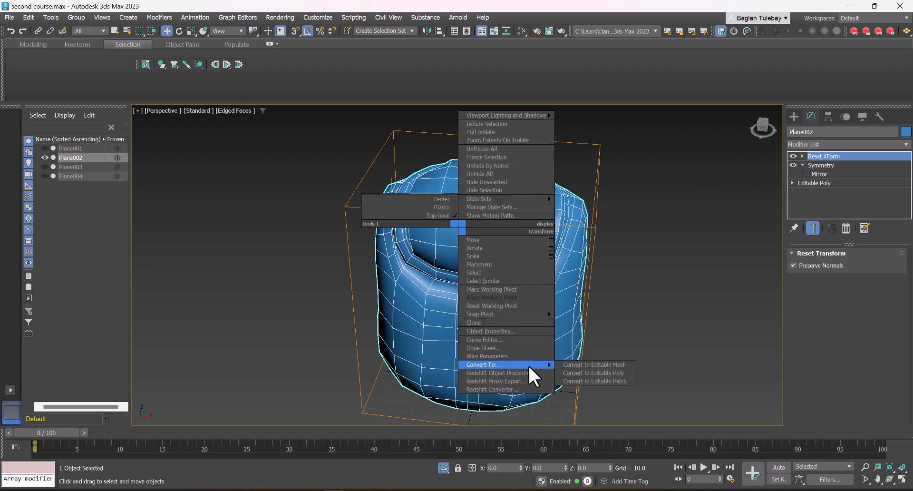
pyautogui.moveTo(538, 363)
pyautogui.click(575, 371)
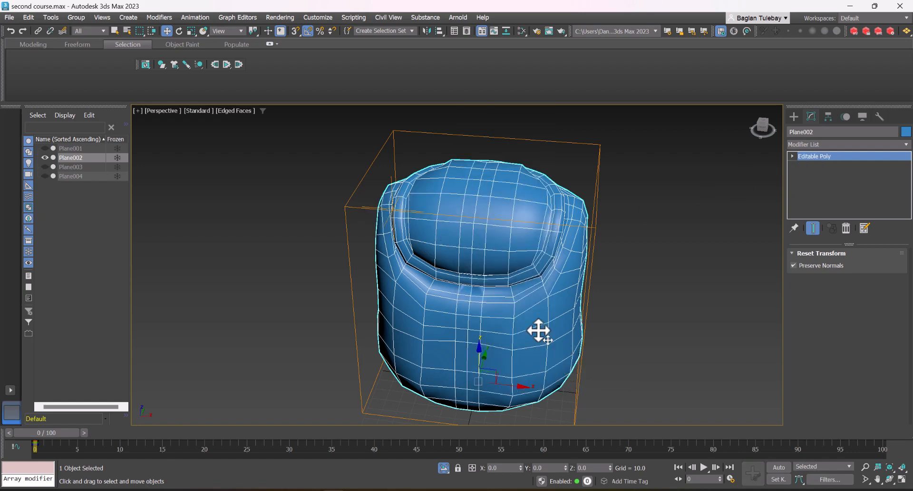
# Scale the object up uniformly to about 358%.
pyautogui.scroll(-2, 438, 238)
pyautogui.scroll(-2, 524, 208)
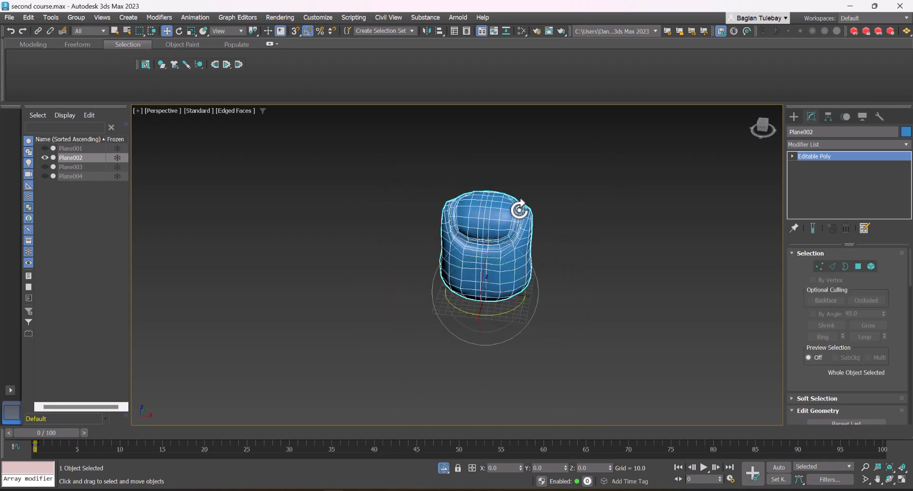
pyautogui.press('r')
pyautogui.moveTo(493, 294); pyautogui.dragTo(488, 238)
pyautogui.scroll(2, 496, 147)
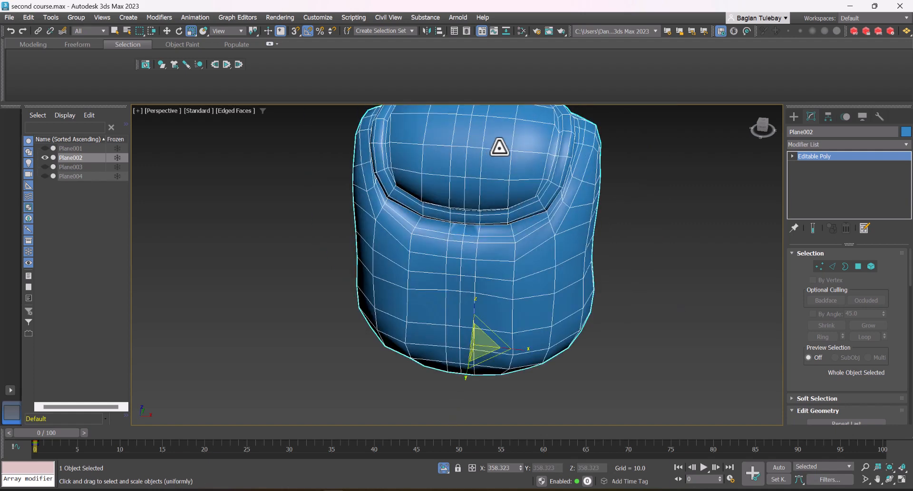
# Display the object's scale key values in its motion parameters.
pyautogui.click(846, 117)
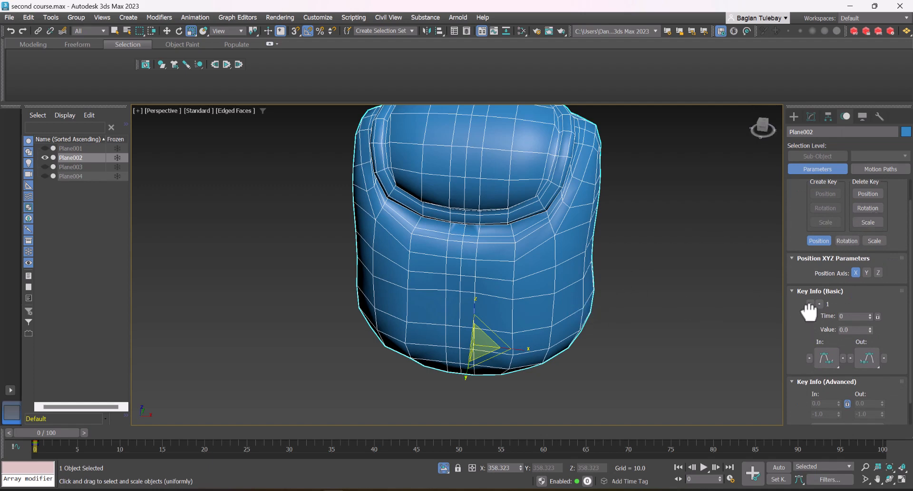
pyautogui.moveTo(809, 312); pyautogui.dragTo(806, 229)
pyautogui.scroll(1, 804, 189)
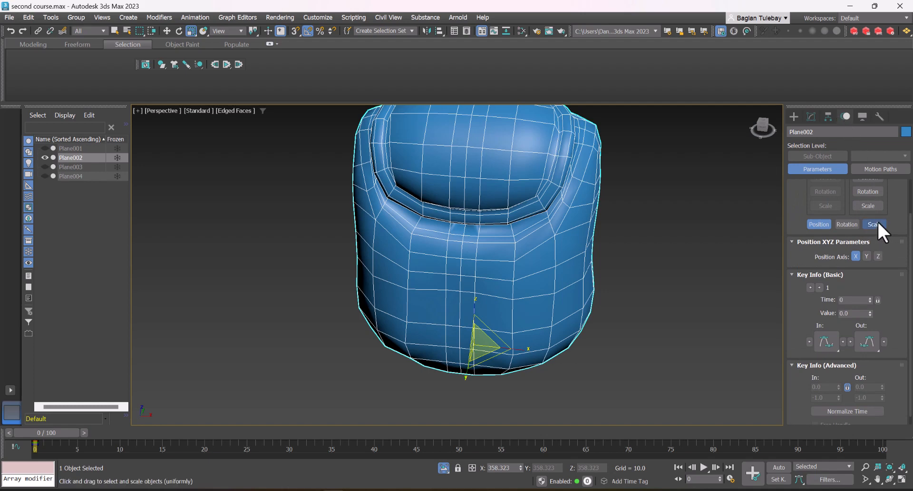
pyautogui.click(875, 224)
pyautogui.scroll(-1, 891, 306)
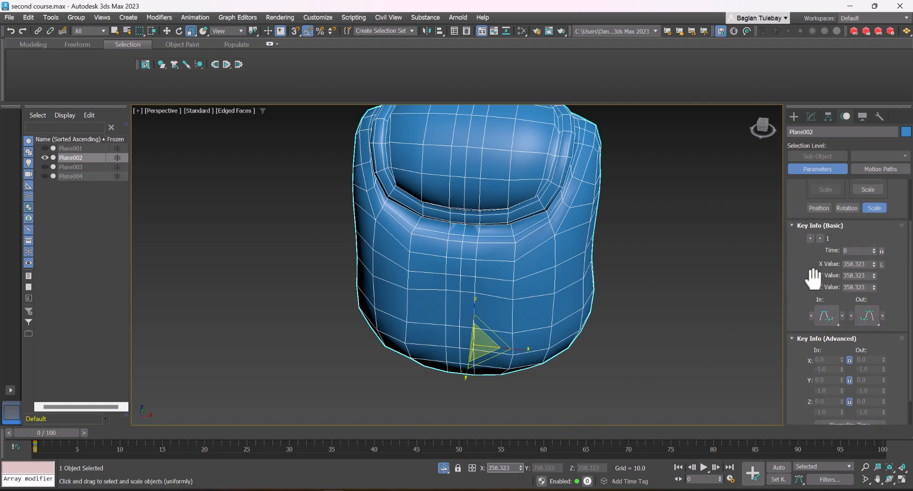
# Try setting only the object's X scale value to 1 and undo the change.
pyautogui.doubleClick(859, 265)
pyautogui.write('1')
pyautogui.press('Return')
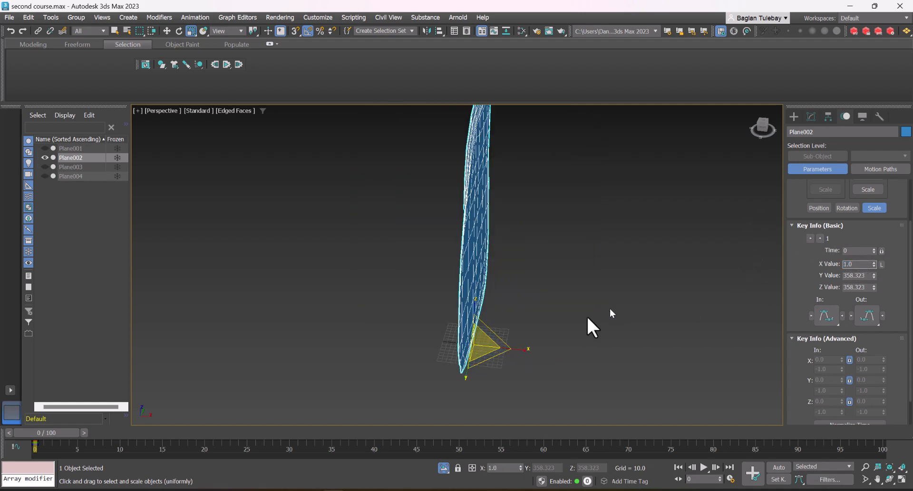
pyautogui.rightClick(481, 330)
pyautogui.hotkey('ctrl', 'z')
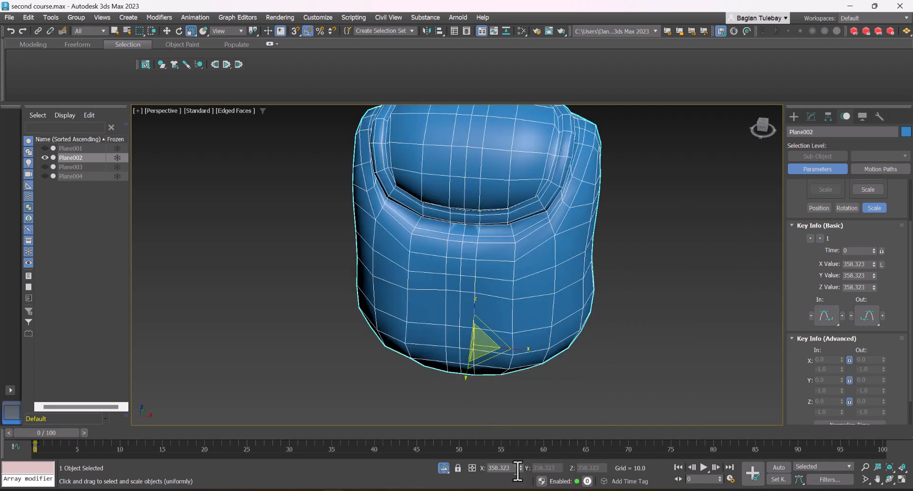
# Try setting the object's uniform scale to 1, and undo it together with the earlier enlargement.
pyautogui.doubleClick(504, 468)
pyautogui.write('1')
pyautogui.press('Return')
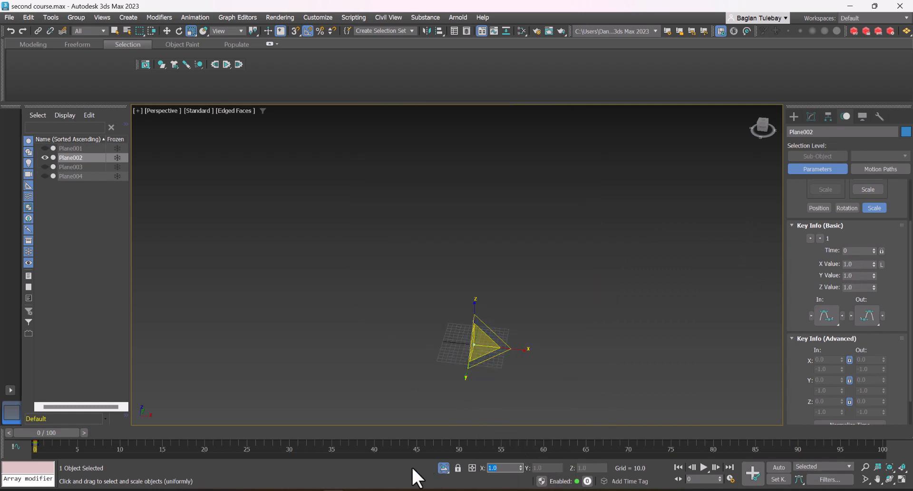
pyautogui.scroll(6, 475, 344)
pyautogui.scroll(2, 479, 329)
pyautogui.scroll(-5, 479, 331)
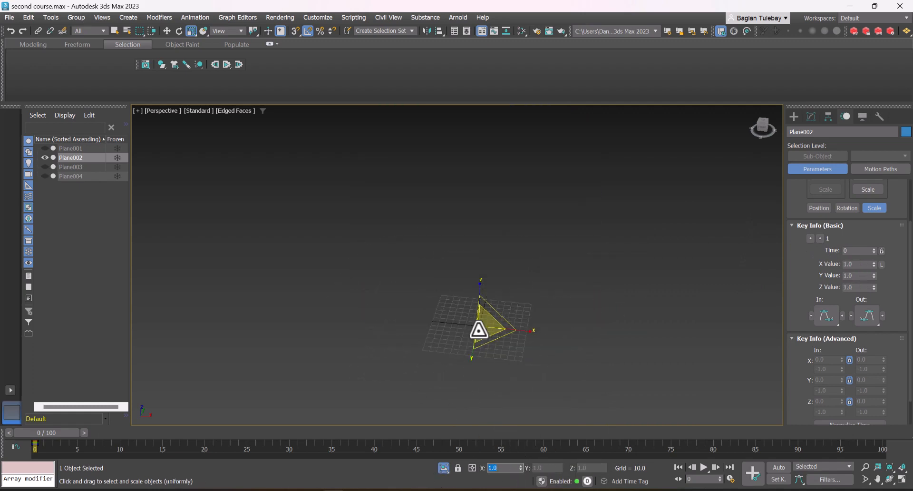
pyautogui.rightClick(357, 315)
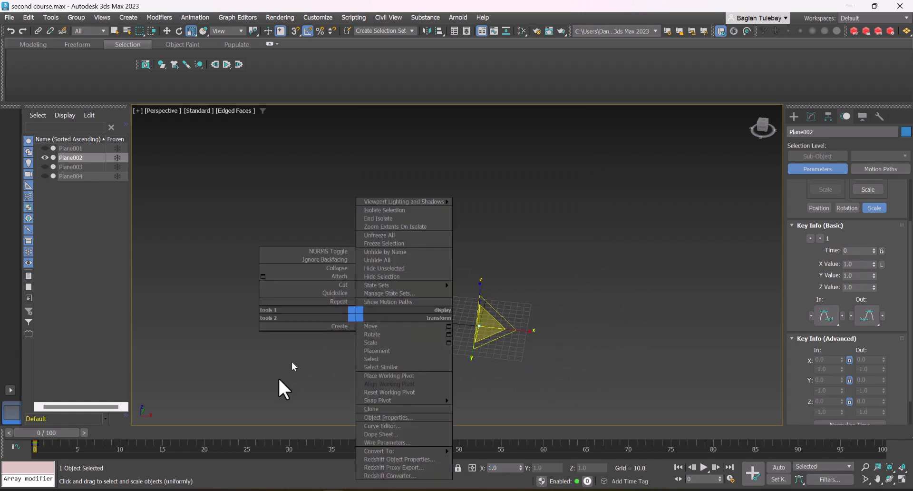
pyautogui.press('Escape')
pyautogui.hotkey('ctrl', 'z')
pyautogui.hotkey('ctrl', 'z')
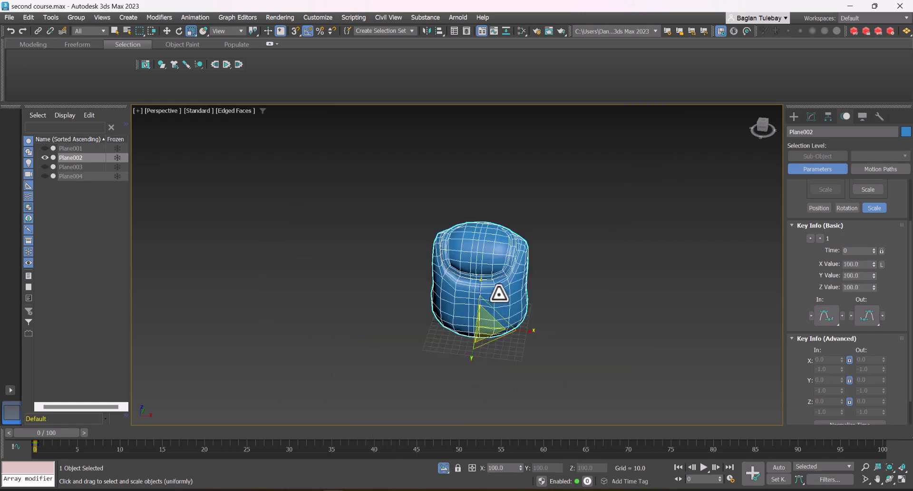
# Scale the object up uniformly to about 138.7% and select its X scale value.
pyautogui.click(844, 265)
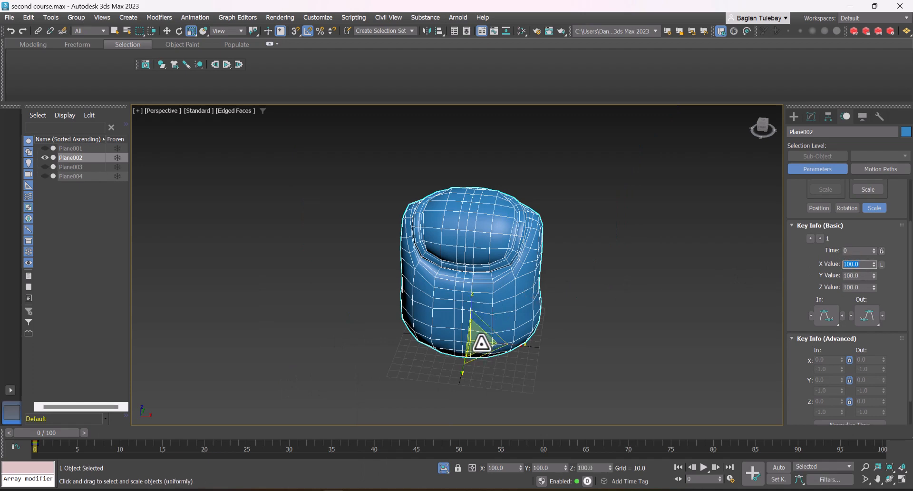
pyautogui.moveTo(475, 343); pyautogui.dragTo(484, 325)
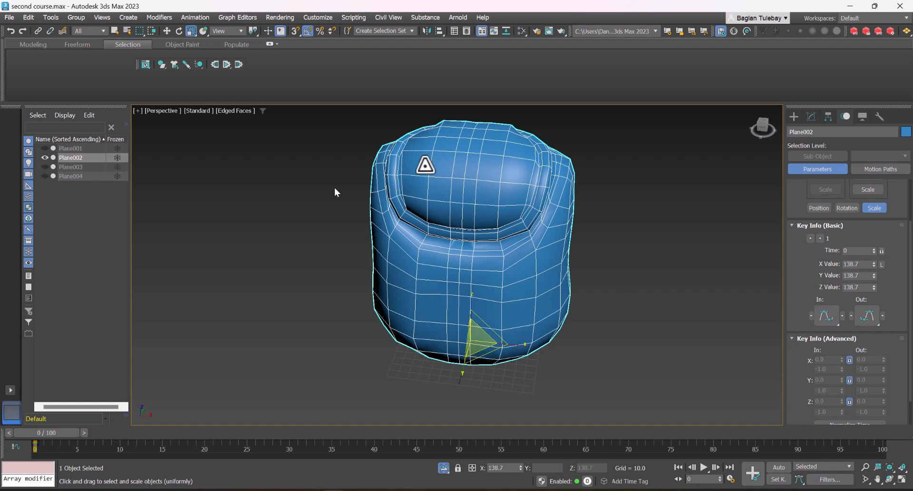
pyautogui.doubleClick(856, 264)
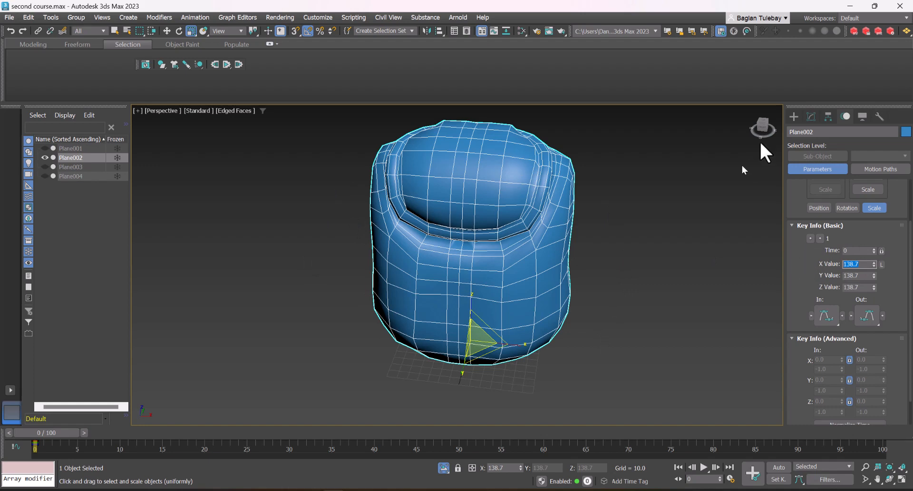
# Reset the object's transforms with Reset XForm and convert it to an Editable Poly.
pyautogui.click(879, 116)
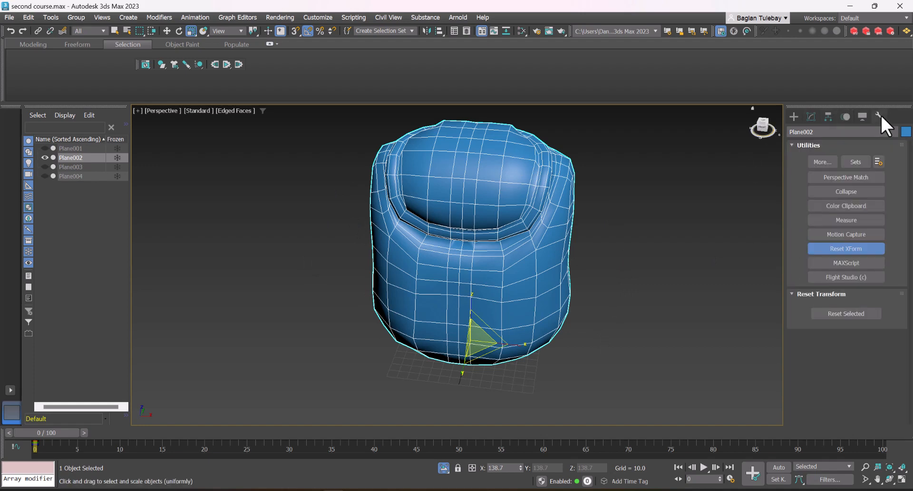
pyautogui.click(846, 312)
pyautogui.rightClick(525, 289)
pyautogui.moveTo(596, 427)
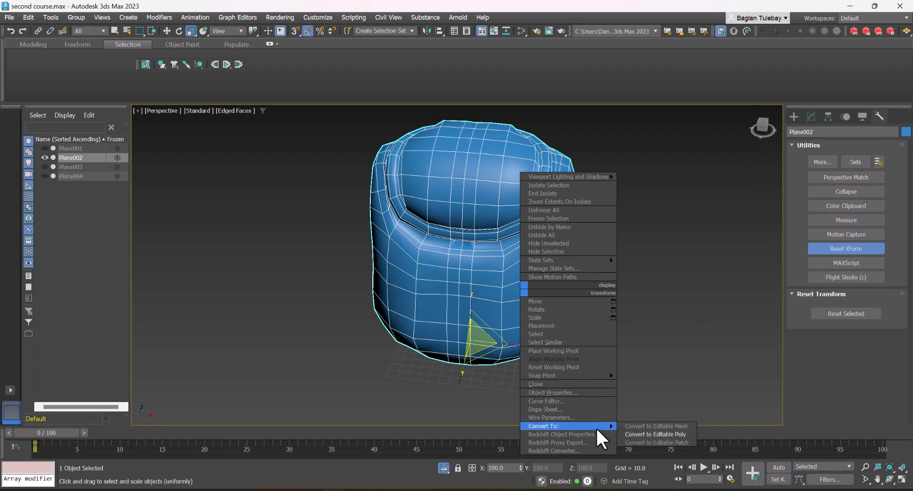
pyautogui.click(644, 434)
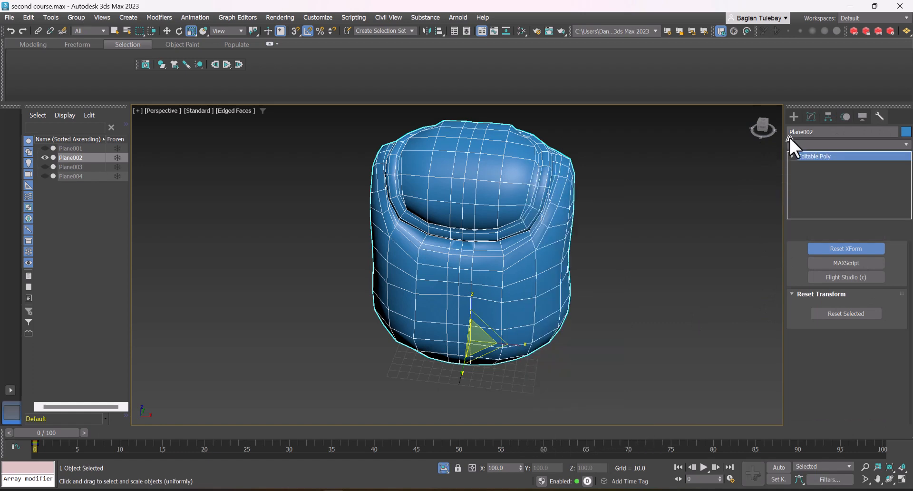
# Check the object's scale key values in its motion parameters after the transform reset.
pyautogui.click(845, 117)
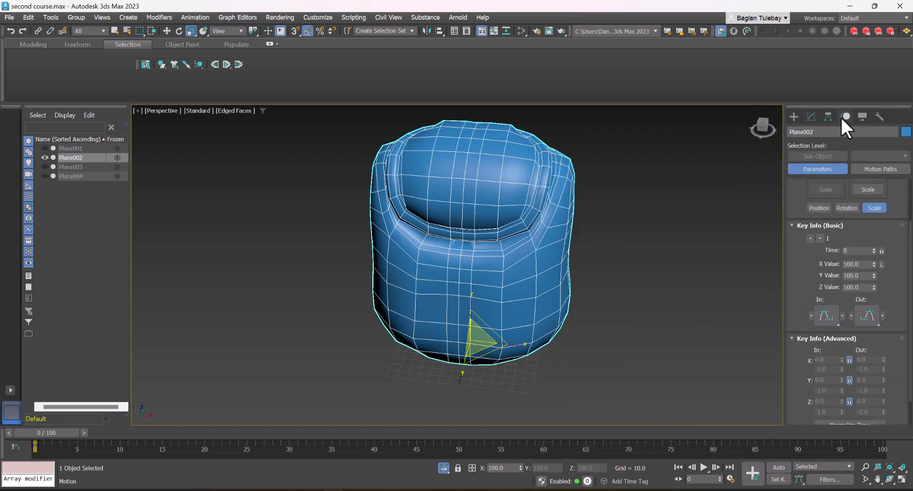
pyautogui.click(860, 264)
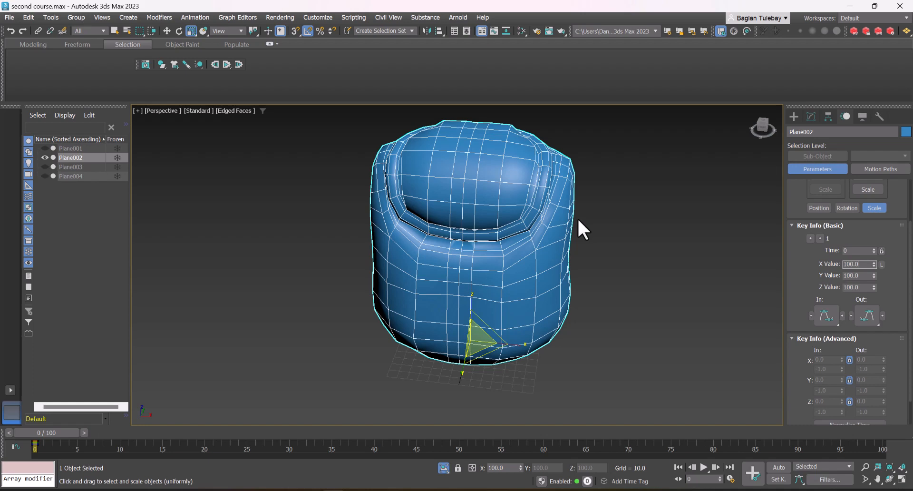
pyautogui.click(794, 116)
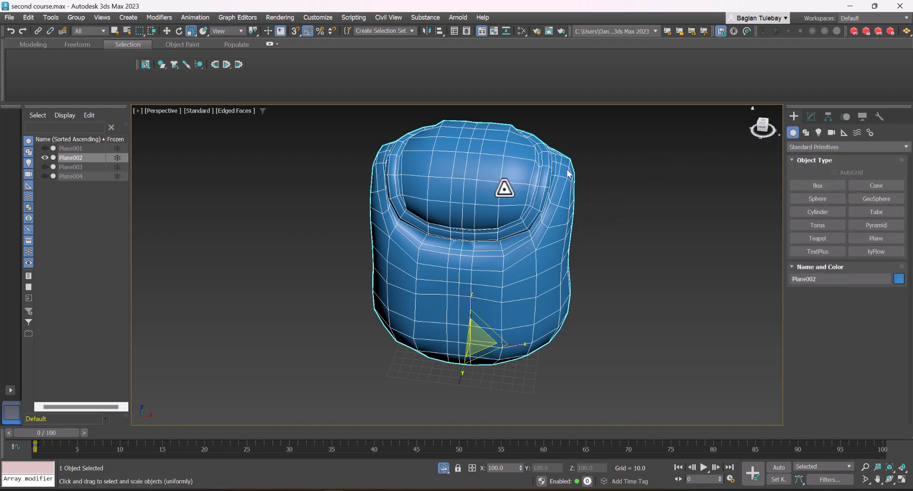
pyautogui.press('F3')
pyautogui.press('F3')
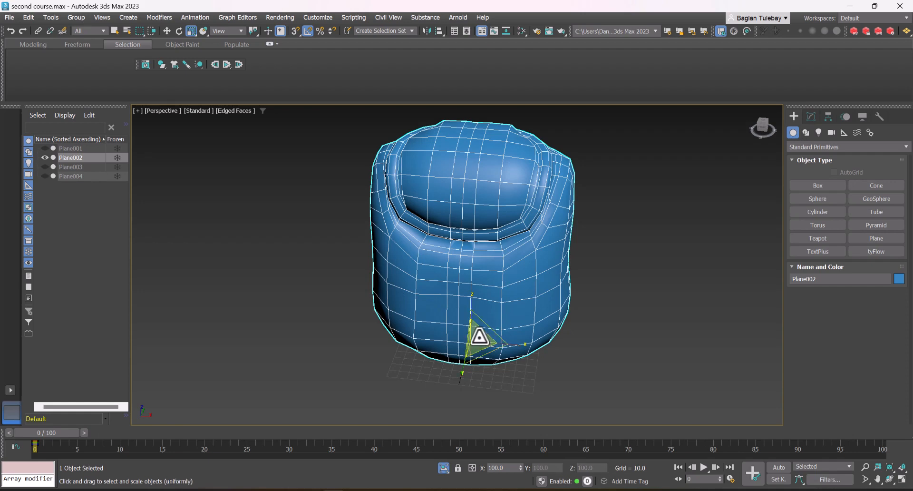
# Enter polygon editing and select all polygons with exactly 4 sides by numeric selection.
pyautogui.click(811, 116)
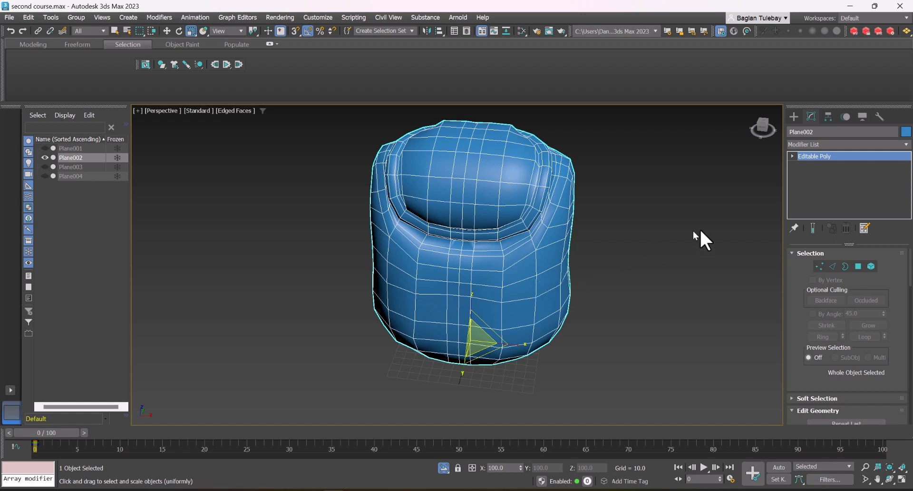
pyautogui.click(858, 265)
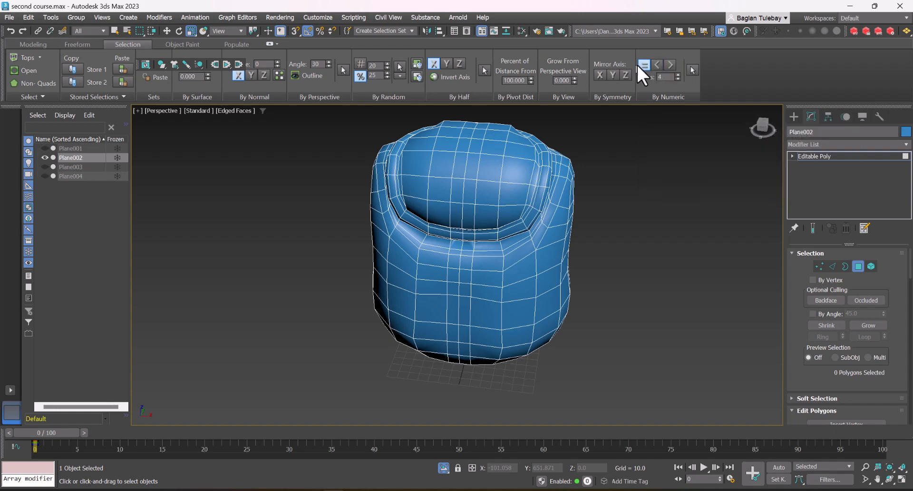
pyautogui.click(692, 70)
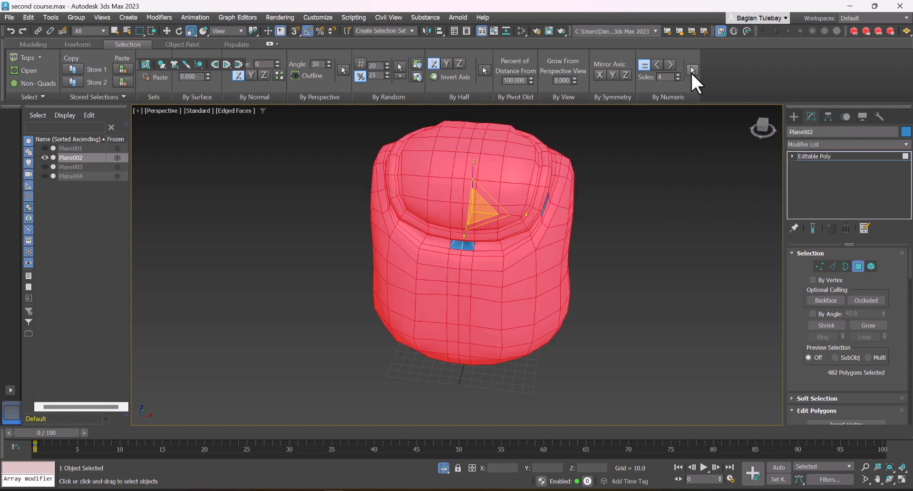
# Clear the polygon selection and select only the polygons with more than 4 sides.
pyautogui.click(655, 144)
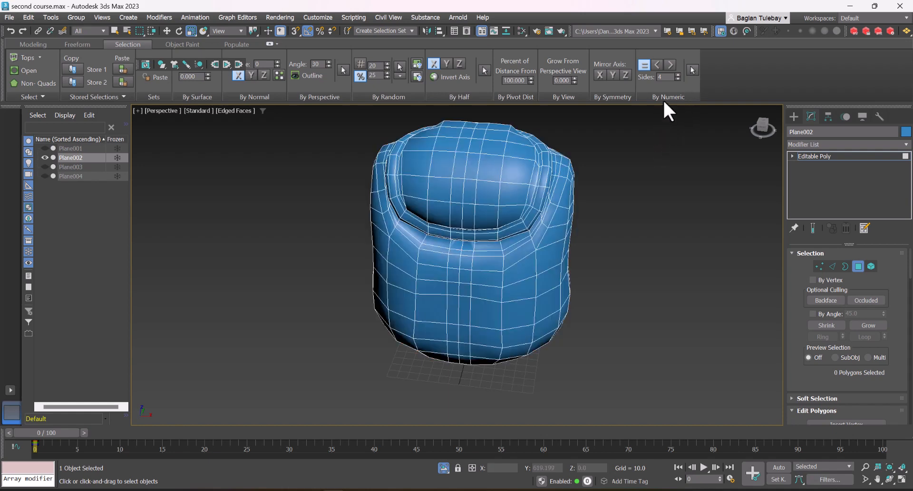
pyautogui.click(688, 67)
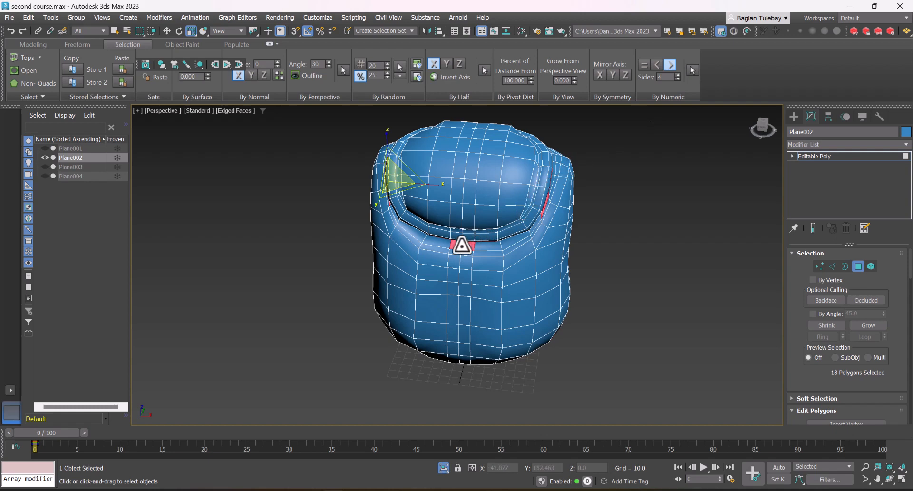
pyautogui.scroll(10, 465, 244)
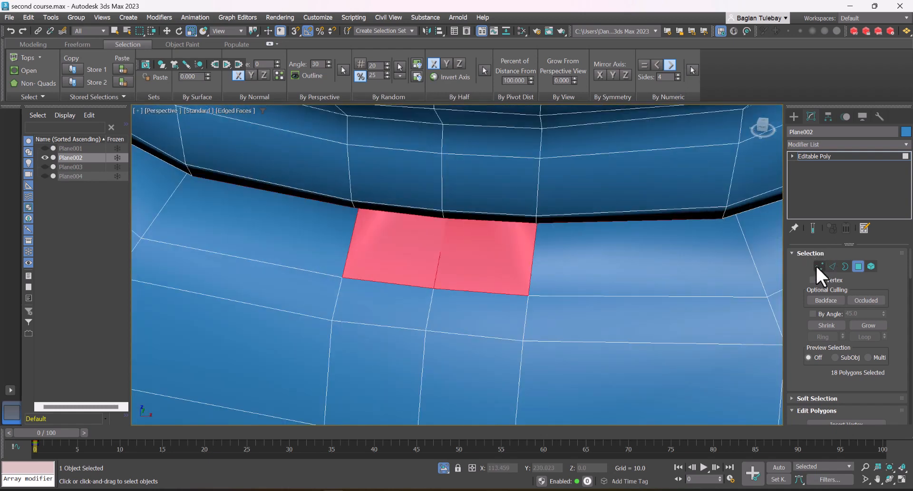
# Switch to vertex editing in wireframe display and select the central vertex of the many-sided polygons at the front rim for moving.
pyautogui.click(819, 267)
pyautogui.click(890, 479)
pyautogui.moveTo(507, 257)
pyautogui.mouseDown()
pyautogui.moveTo(507, 240)
pyautogui.moveTo(501, 254)
pyautogui.moveTo(493, 248)
pyautogui.moveTo(481, 261)
pyautogui.moveTo(489, 272)
pyautogui.moveTo(431, 222)
pyautogui.moveTo(441, 212)
pyautogui.mouseUp()
pyautogui.rightClick(464, 250)
pyautogui.click(462, 248)
pyautogui.click(890, 479)
pyautogui.press('F3')
pyautogui.press('r')
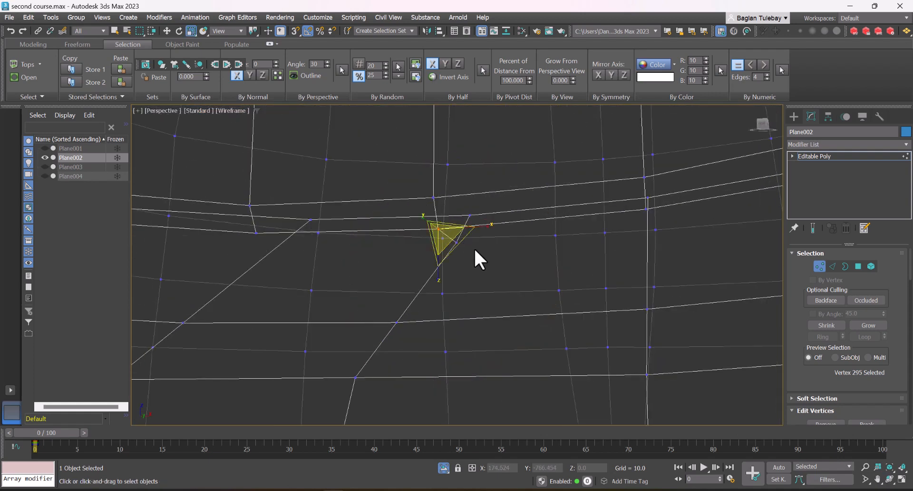
pyautogui.click(456, 242)
pyautogui.press('w')
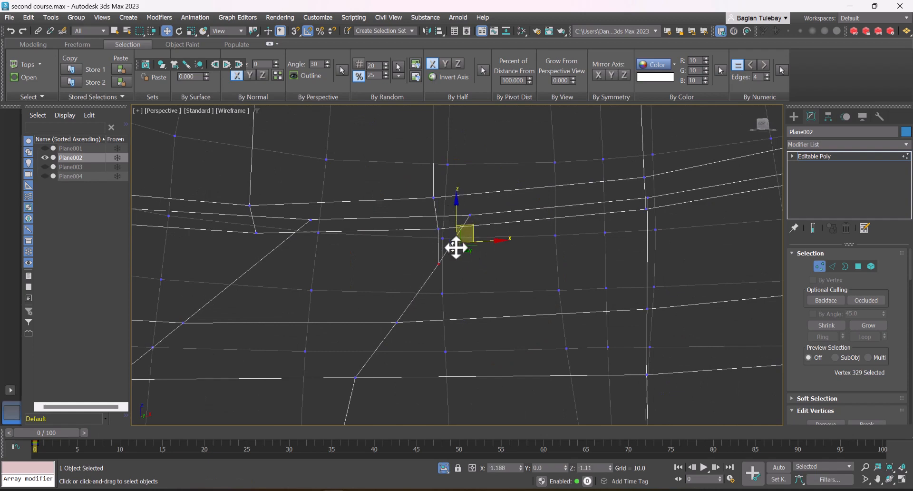
# Try moving the central rim vertex to examine how its surrounding edges are connected.
pyautogui.moveTo(455, 248); pyautogui.dragTo(480, 241)
pyautogui.keyDown('alt'); pyautogui.moveTo(522, 237); pyautogui.dragTo(485, 234, button='middle'); pyautogui.keyUp('alt')
pyautogui.moveTo(462, 223)
pyautogui.mouseDown()
pyautogui.moveTo(455, 214)
pyautogui.moveTo(453, 249)
pyautogui.moveTo(463, 232)
pyautogui.mouseUp()
pyautogui.rightClick(463, 233)
pyautogui.moveTo(455, 231)
pyautogui.keyDown('alt'); pyautogui.mouseDown(button='middle')
pyautogui.moveTo(465, 241)
pyautogui.moveTo(415, 254)
pyautogui.moveTo(434, 259)
pyautogui.moveTo(420, 255)
pyautogui.moveTo(439, 247)
pyautogui.moveTo(448, 220)
pyautogui.moveTo(438, 248)
pyautogui.mouseUp(button='middle'); pyautogui.keyUp('alt')
pyautogui.press('F3')
pyautogui.press('F3')
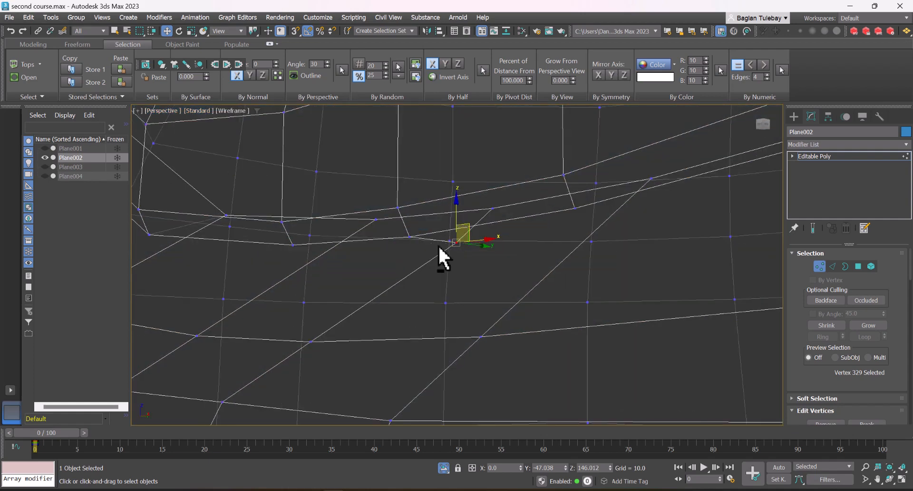
# Try deleting the central rim vertex, undo each deletion, and try moving it aside.
pyautogui.press('Delete')
pyautogui.hotkey('ctrl', 'z')
pyautogui.press('Delete')
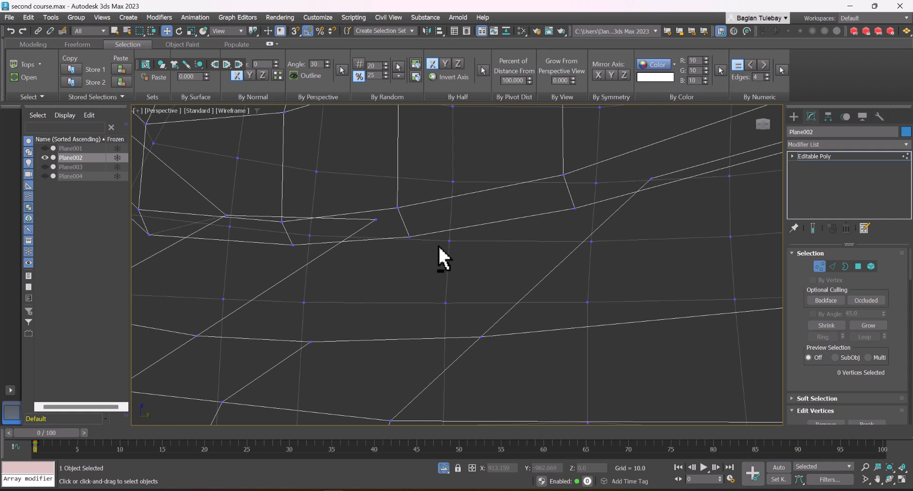
pyautogui.hotkey('ctrl', 'z')
pyautogui.press('Delete')
pyautogui.hotkey('ctrl', 'z')
pyautogui.press('F3')
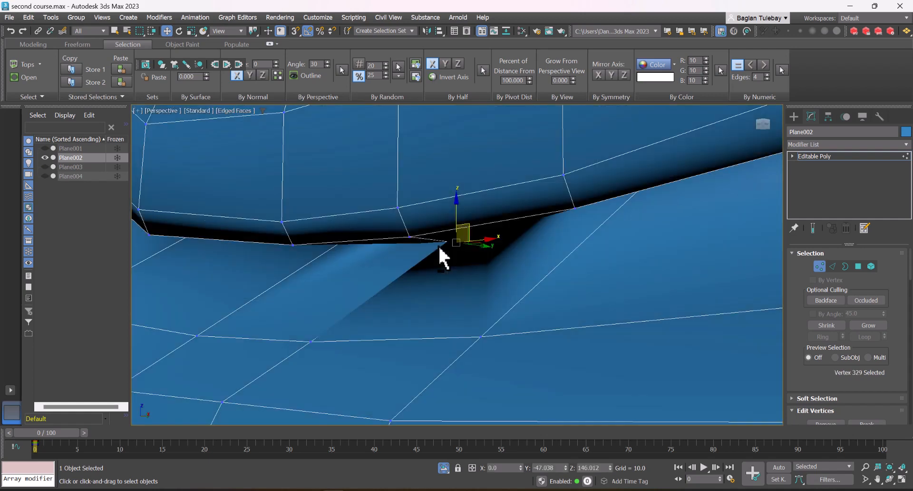
pyautogui.press('F3')
pyautogui.moveTo(438, 245)
pyautogui.keyDown('alt'); pyautogui.mouseDown(button='middle')
pyautogui.moveTo(462, 251)
pyautogui.moveTo(481, 242)
pyautogui.mouseUp(button='middle'); pyautogui.keyUp('alt')
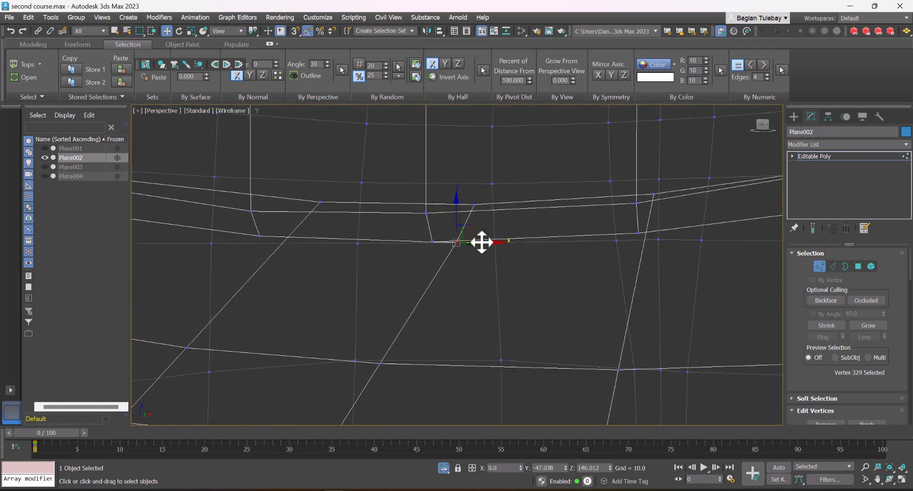
pyautogui.moveTo(481, 241); pyautogui.dragTo(546, 269)
pyautogui.rightClick(547, 269)
# Try removing the two edges that meet at the central rim vertex, and undo the removal.
pyautogui.click(833, 267)
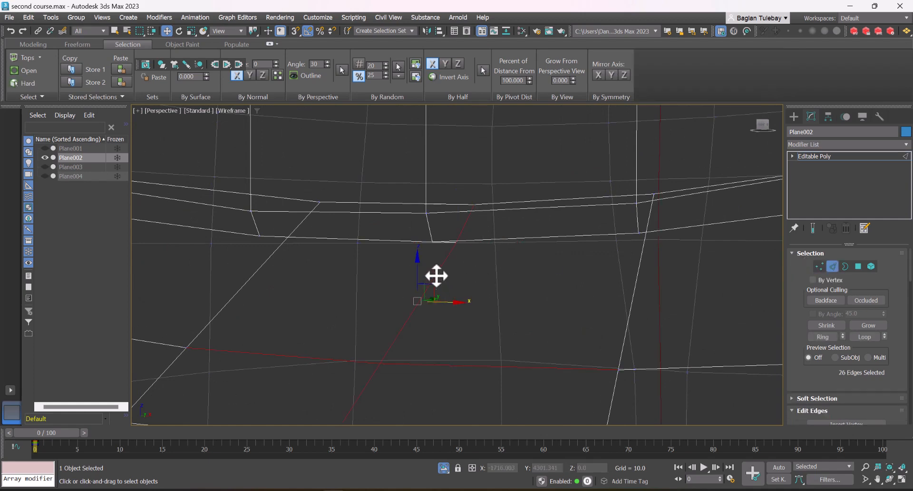
pyautogui.click(436, 273)
pyautogui.press('BackSpace')
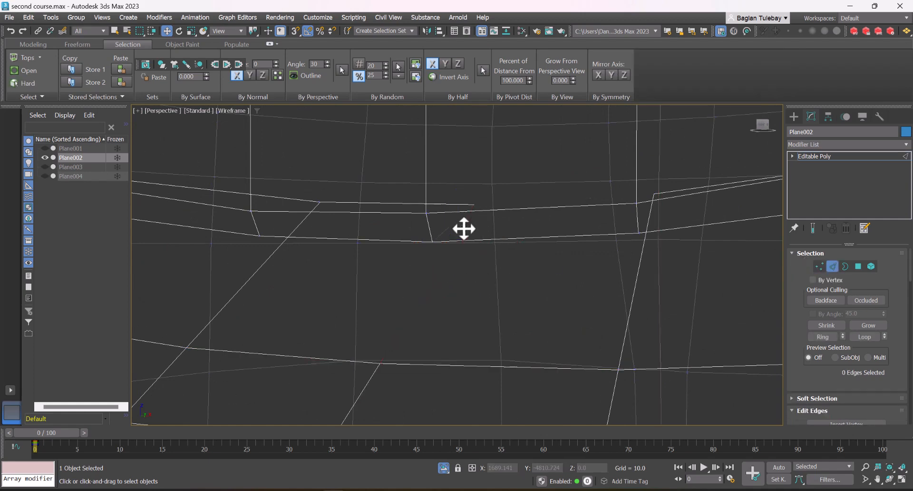
pyautogui.press('F3')
pyautogui.scroll(5, 437, 186)
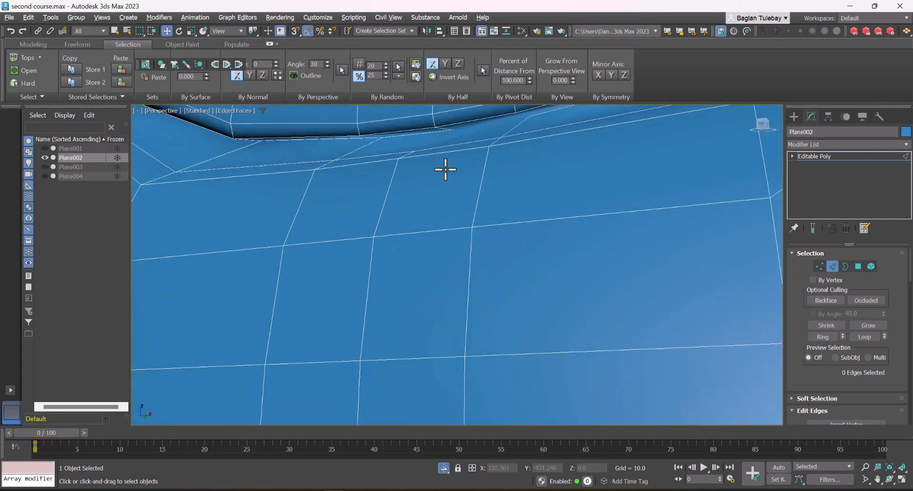
pyautogui.scroll(-5, 474, 123)
pyautogui.scroll(6, 475, 130)
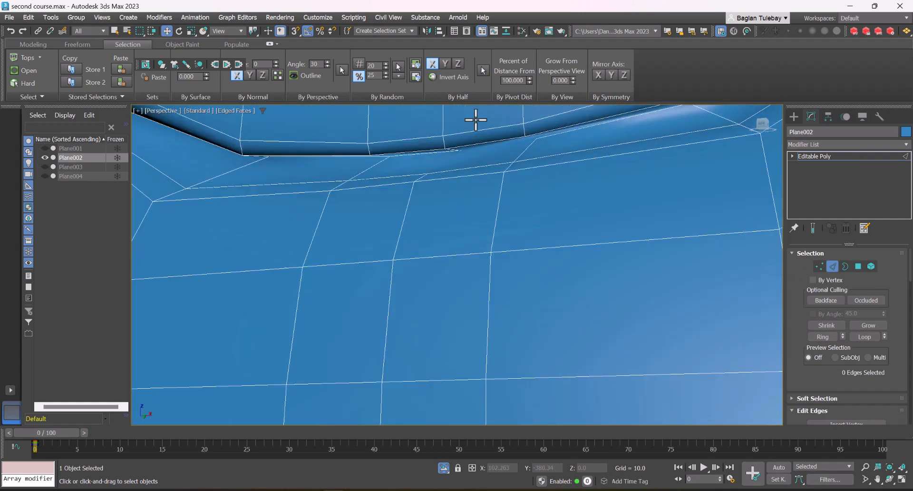
pyautogui.press('F3')
pyautogui.scroll(-2, 477, 143)
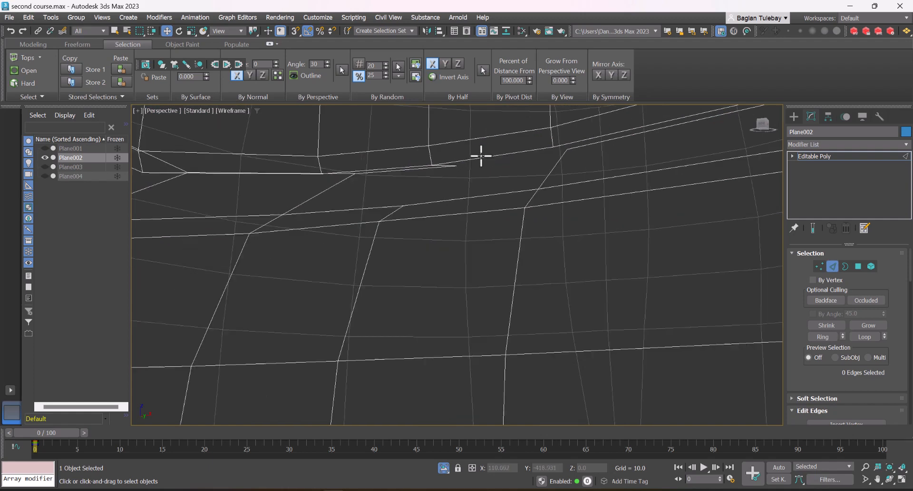
pyautogui.hotkey('ctrl', 'z')
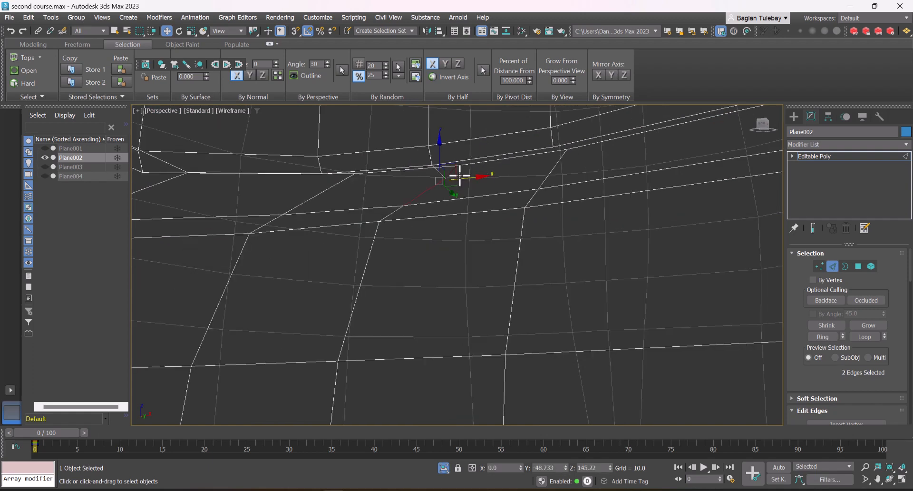
# Clear the edge selection, return to vertex editing and select the central rim vertex.
pyautogui.click(504, 177)
pyautogui.scroll(-4, 472, 176)
pyautogui.keyDown('alt'); pyautogui.moveTo(477, 182); pyautogui.dragTo(446, 183, button='middle'); pyautogui.keyUp('alt')
pyautogui.scroll(3, 436, 196)
pyautogui.press('1')
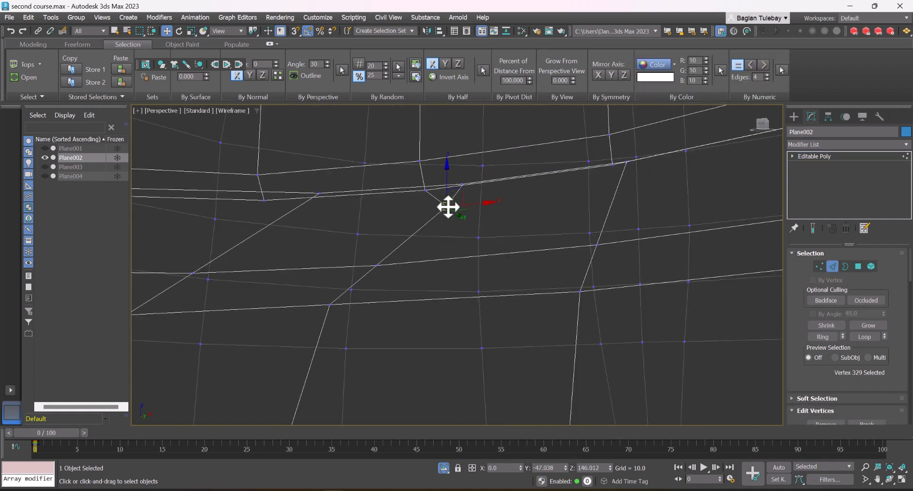
pyautogui.click(446, 206)
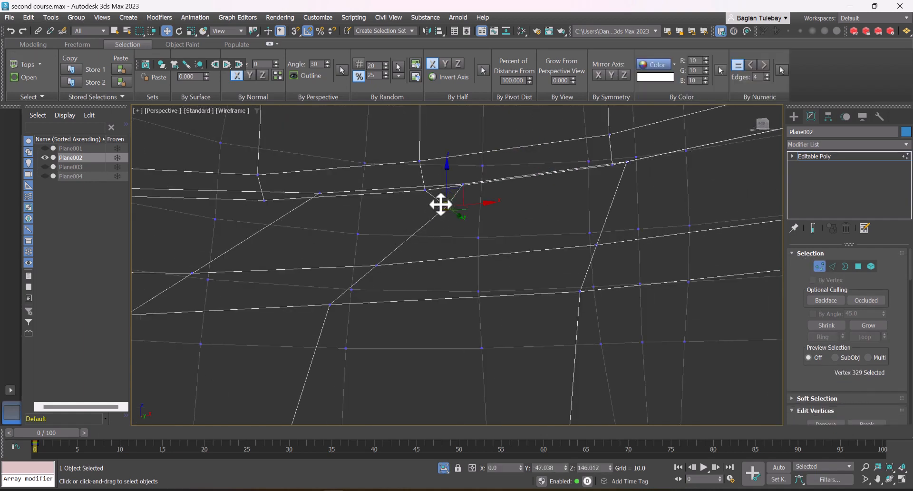
# Insert an extra edge loop on each side of the central rim vertex, just below the rim.
pyautogui.press('F3')
pyautogui.keyDown('alt'); pyautogui.moveTo(440, 203); pyautogui.dragTo(536, 218, button='middle'); pyautogui.keyUp('alt')
pyautogui.press('F3')
pyautogui.click(542, 225)
pyautogui.click(304, 227)
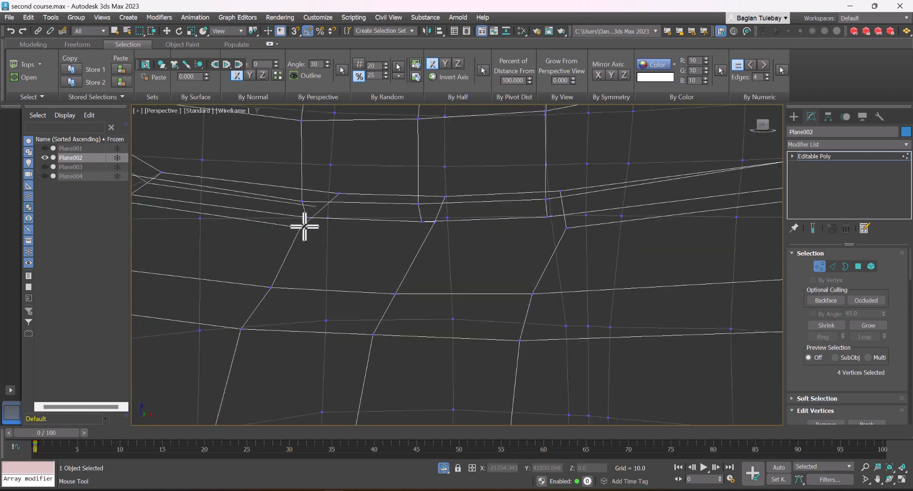
pyautogui.rightClick(393, 238)
# Cut new edges across the front rim, joining the ends of the two inserted loops through the central vertex.
pyautogui.press('1')
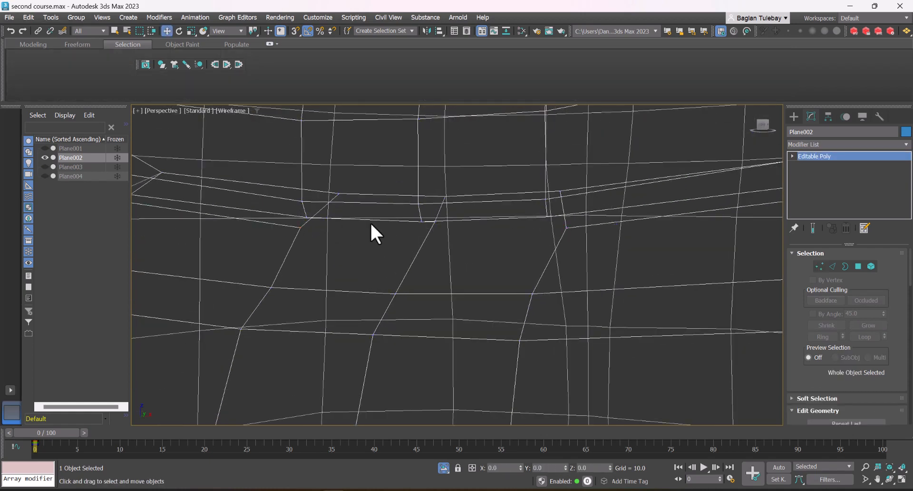
pyautogui.rightClick(370, 222)
pyautogui.press('1')
pyautogui.rightClick(376, 218)
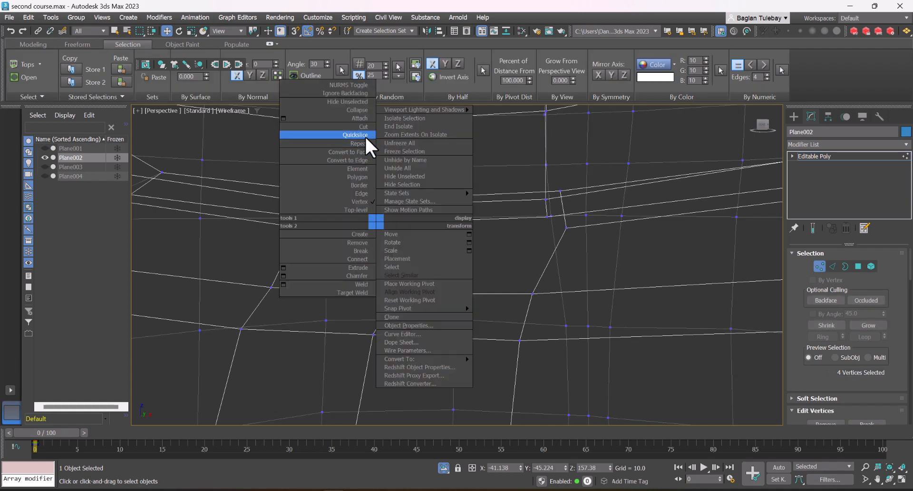
pyautogui.click(364, 135)
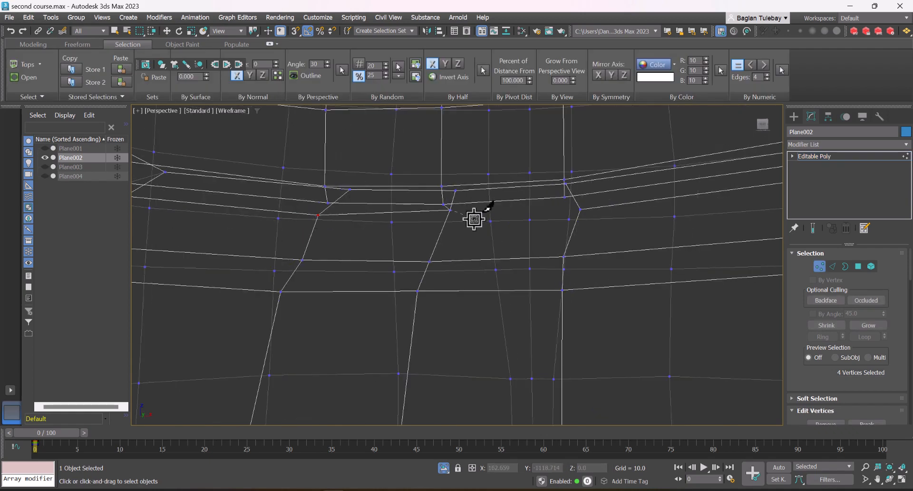
pyautogui.click(451, 210)
pyautogui.click(581, 209)
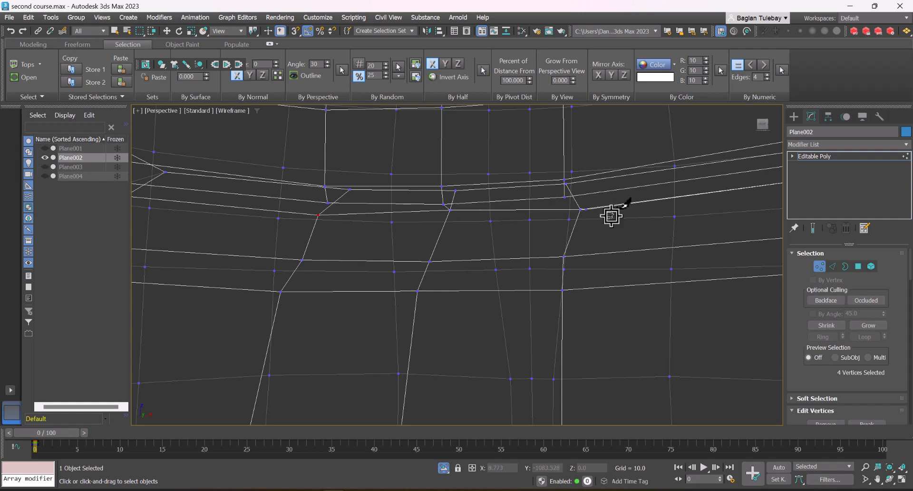
pyautogui.press('w')
# Return to polygon editing and reselect the polygons with more than 4 sides to find the remaining ones along the rim.
pyautogui.click(859, 266)
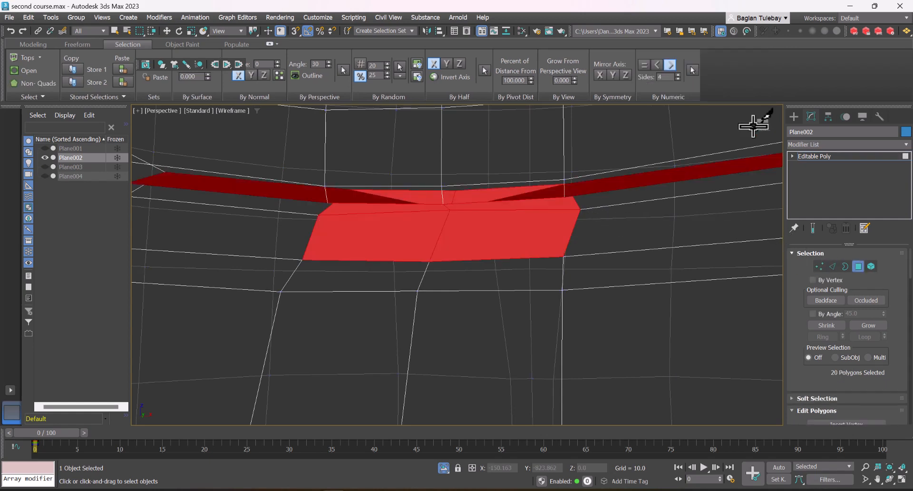
pyautogui.click(692, 69)
pyautogui.press('z')
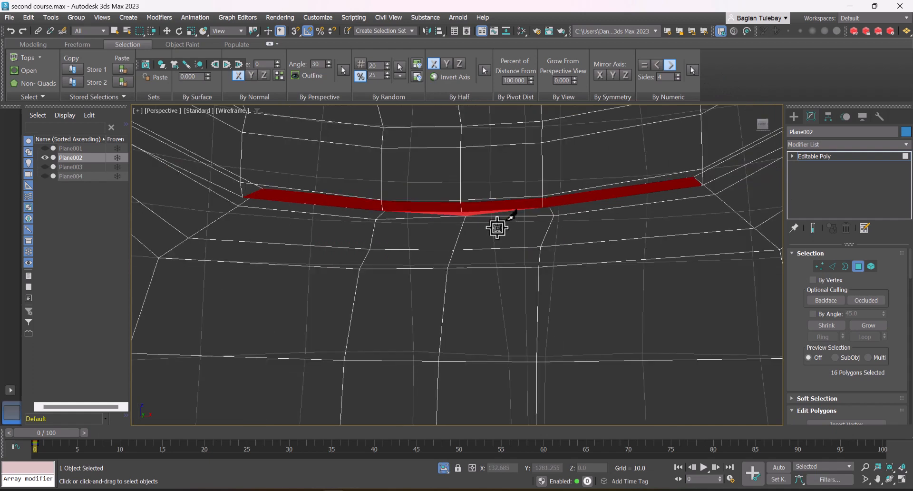
pyautogui.press('w')
pyautogui.scroll(-4, 443, 176)
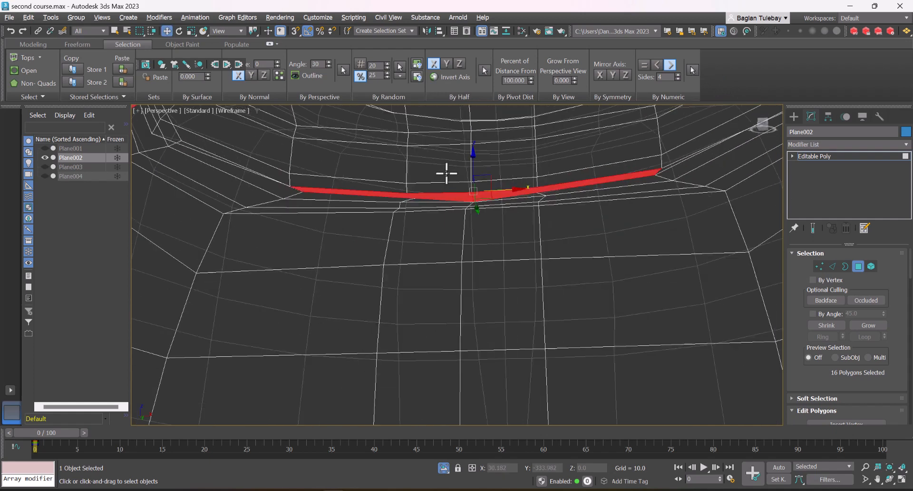
pyautogui.scroll(6, 485, 198)
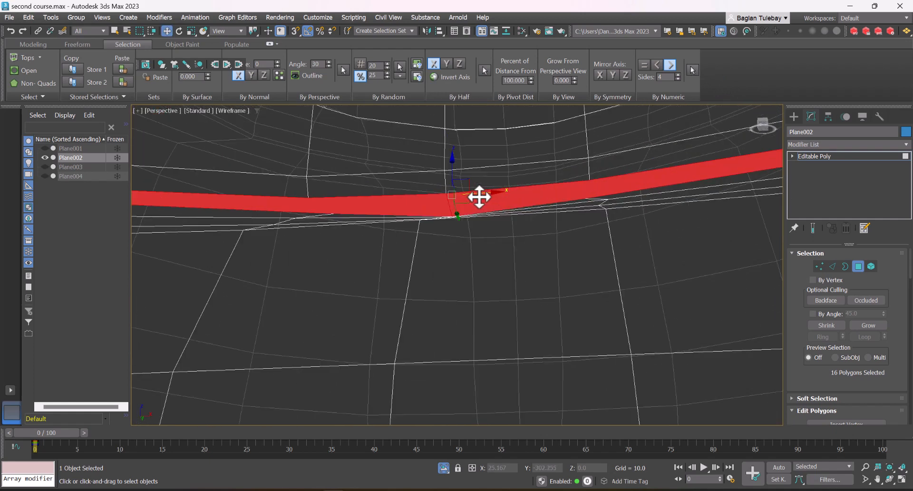
pyautogui.scroll(-5, 465, 216)
pyautogui.scroll(3, 459, 224)
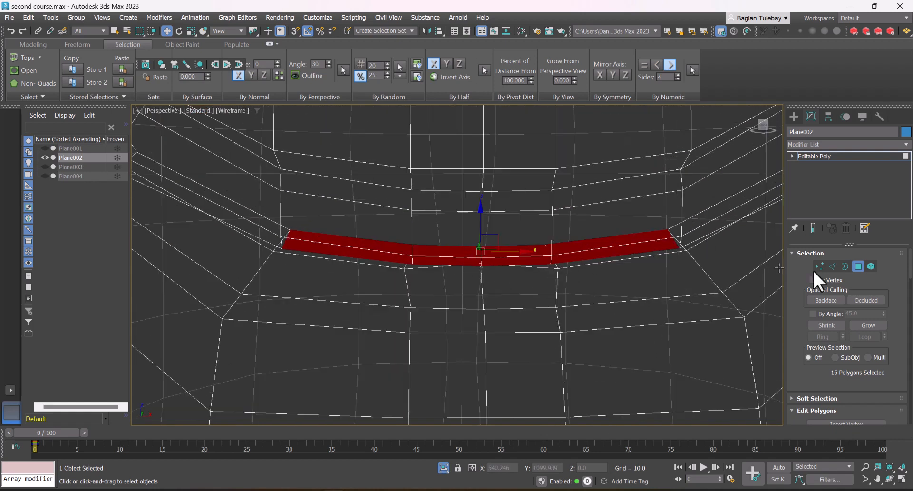
pyautogui.click(833, 266)
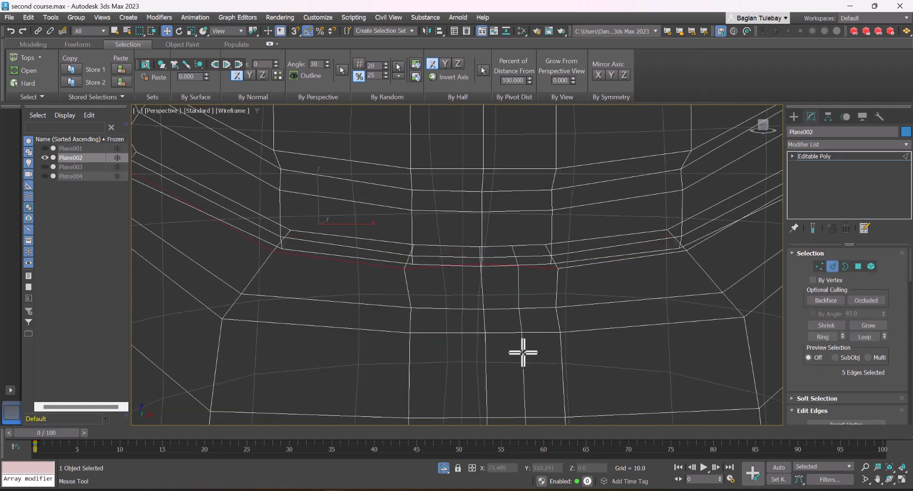
pyautogui.press('w')
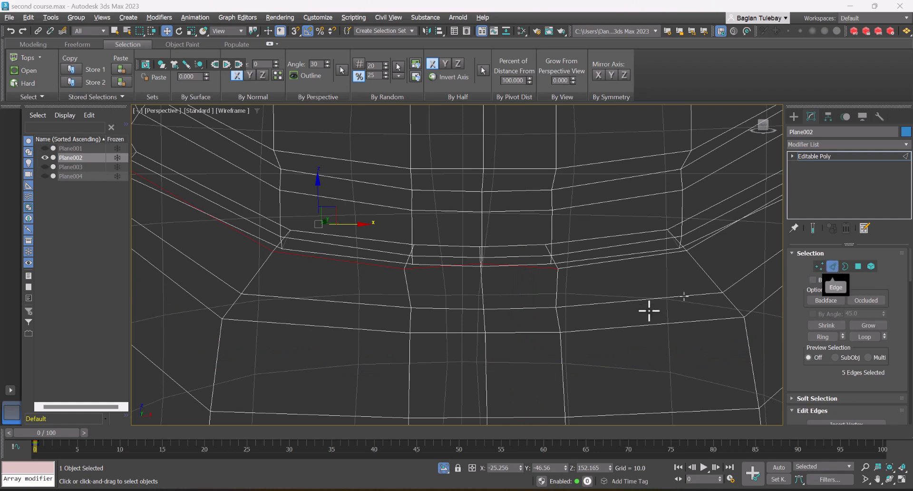
pyautogui.rightClick(493, 375)
pyautogui.click(435, 310)
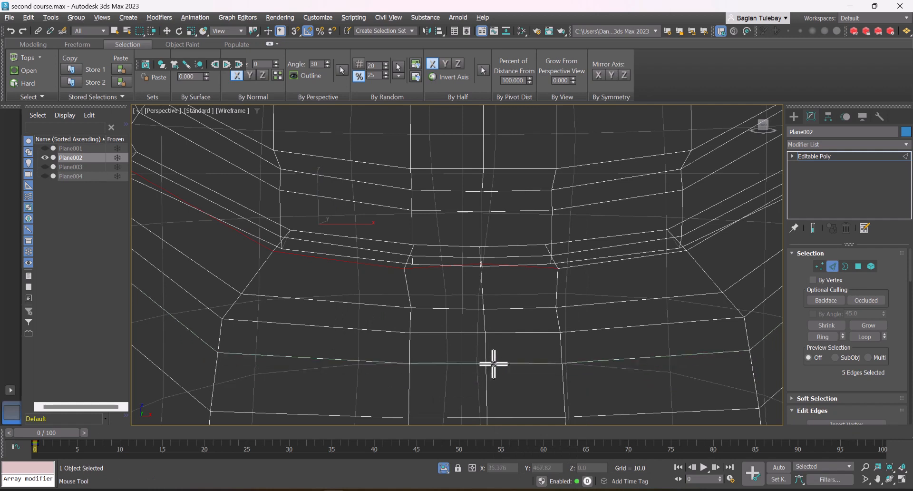
pyautogui.rightClick(494, 364)
# Return to polygon editing and examine the selected rim polygons in shaded view with edges.
pyautogui.click(858, 267)
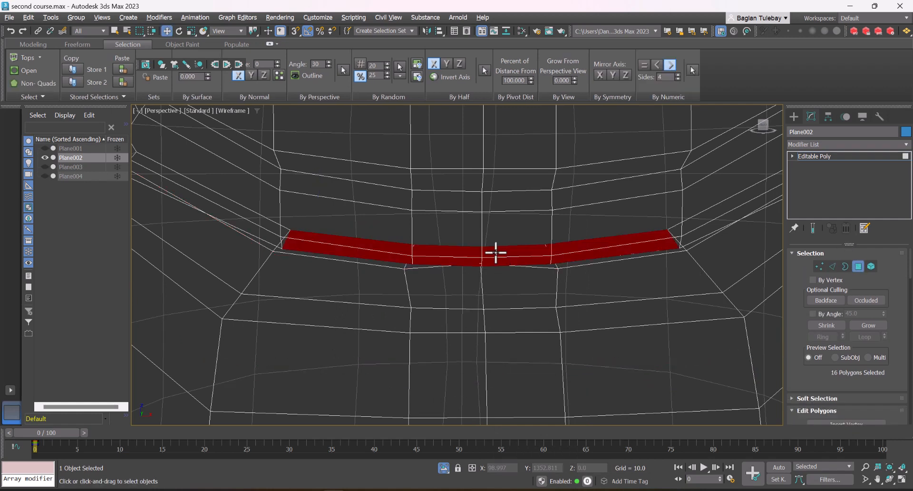
pyautogui.press('F3')
pyautogui.moveTo(495, 252)
pyautogui.keyDown('alt'); pyautogui.mouseDown(button='middle')
pyautogui.moveTo(467, 224)
pyautogui.moveTo(461, 194)
pyautogui.mouseUp(button='middle'); pyautogui.keyUp('alt')
pyautogui.scroll(5, 460, 194)
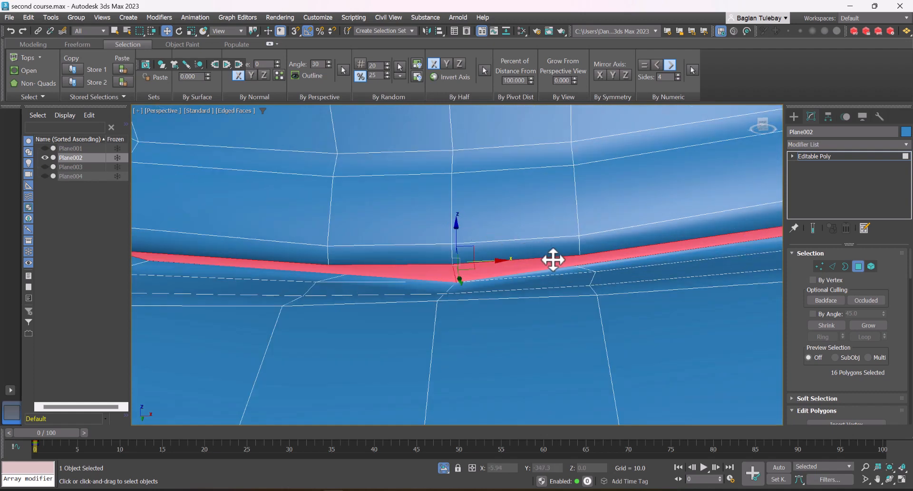
# In vertex editing, cut an edge from the central rim vertex to the vertex on the edge line just below it.
pyautogui.press('1')
pyautogui.press('F3')
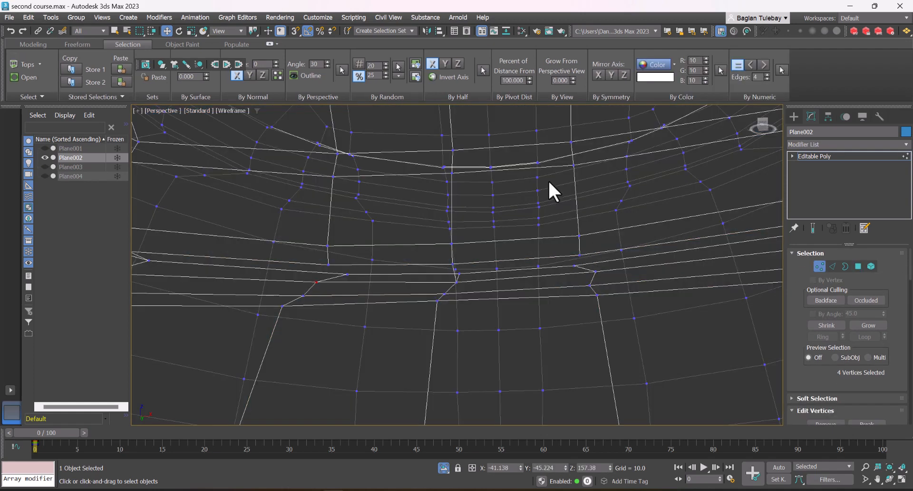
pyautogui.rightClick(555, 204)
pyautogui.click(528, 109)
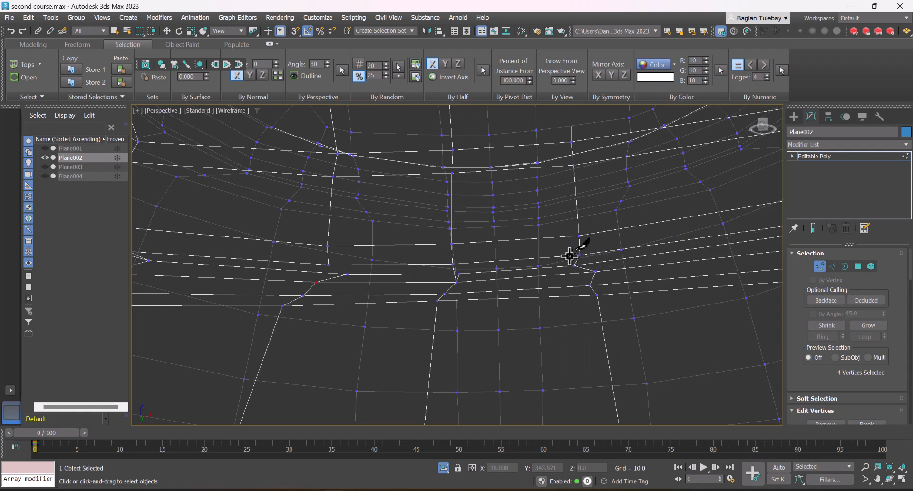
pyautogui.scroll(3, 570, 257)
pyautogui.press('F3')
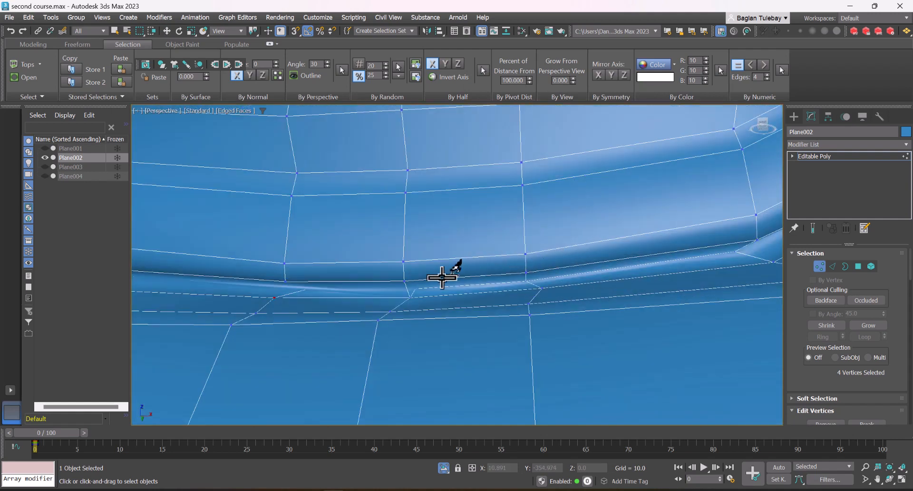
pyautogui.scroll(2, 414, 285)
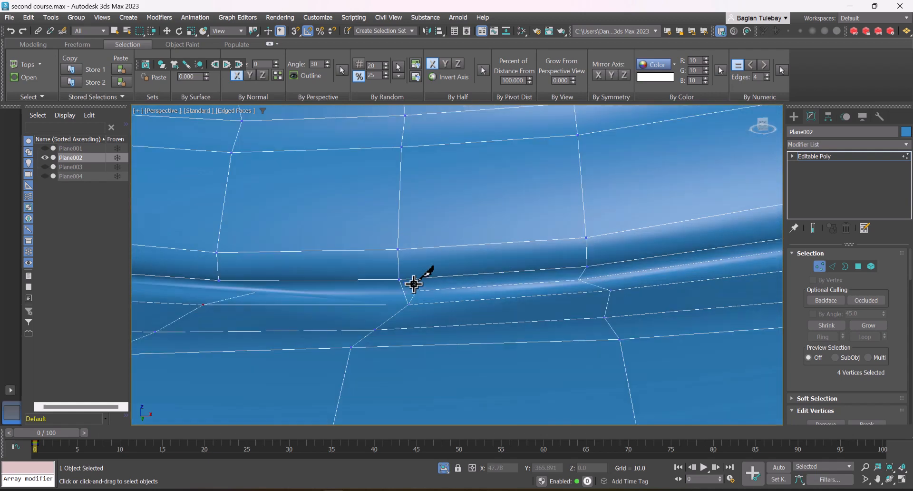
pyautogui.press('F3')
pyautogui.click(417, 290)
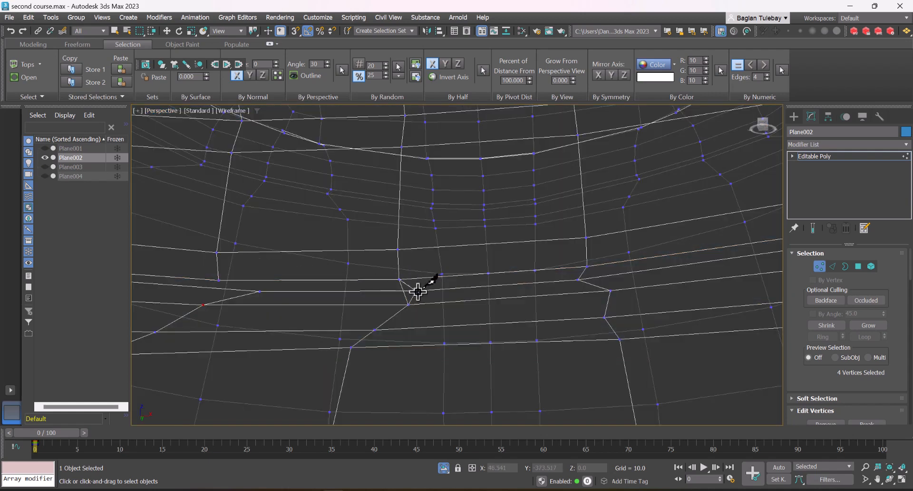
# In edge editing, select the whole lower inserted edge loop beneath the rim on both sides of the center and remove it.
pyautogui.click(833, 265)
pyautogui.doubleClick(452, 302)
pyautogui.doubleClick(426, 303)
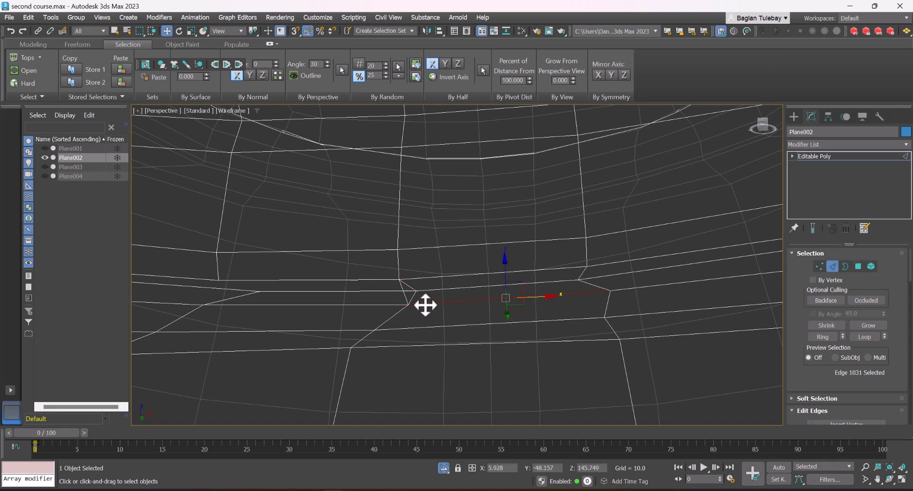
pyautogui.keyDown('ctrl'); pyautogui.doubleClick(386, 305); pyautogui.keyUp('ctrl')
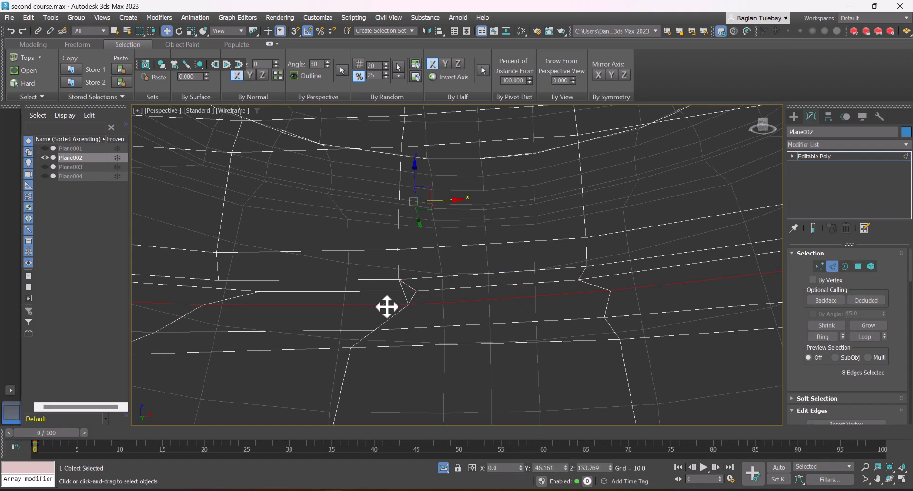
pyautogui.hotkey('ctrl', 'd')
pyautogui.click(407, 293)
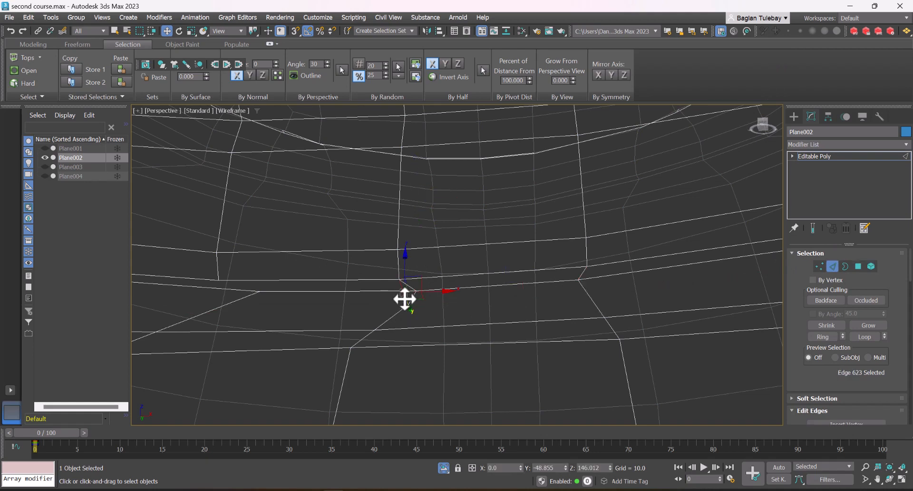
# In vertex editing, try to remove the leftover vertex just below the central rim vertex.
pyautogui.press('1')
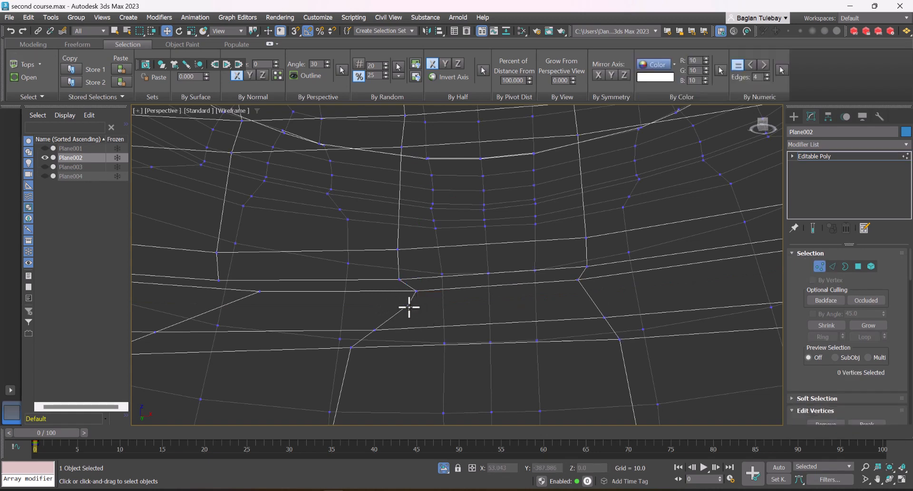
pyautogui.click(410, 305)
pyautogui.press('BackSpace')
pyautogui.hotkey('ctrl', 'z')
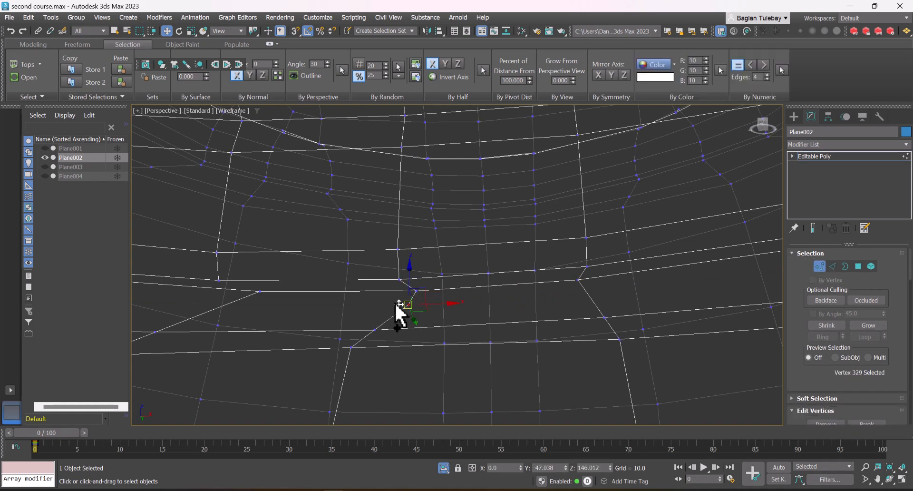
# Cut an edge joining the rim vertex beside the center to the nearest vertex on the edge line below.
pyautogui.rightClick(261, 293)
pyautogui.click(224, 192)
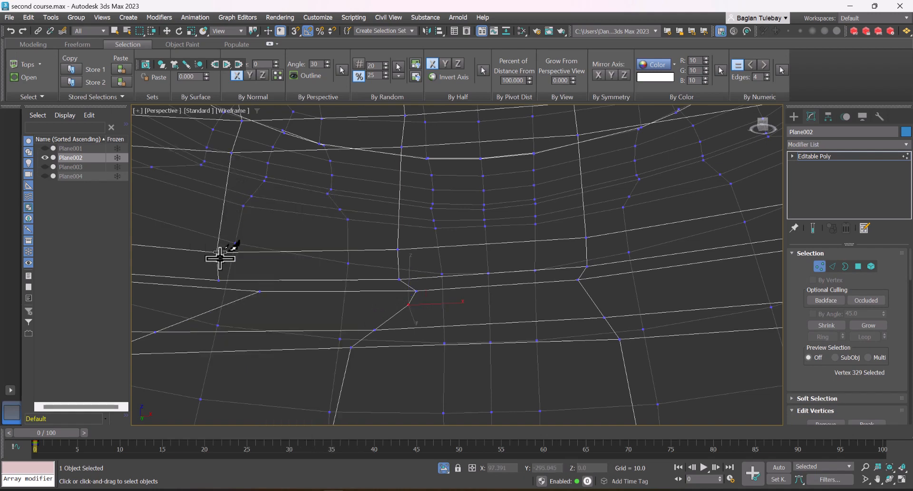
pyautogui.press('w')
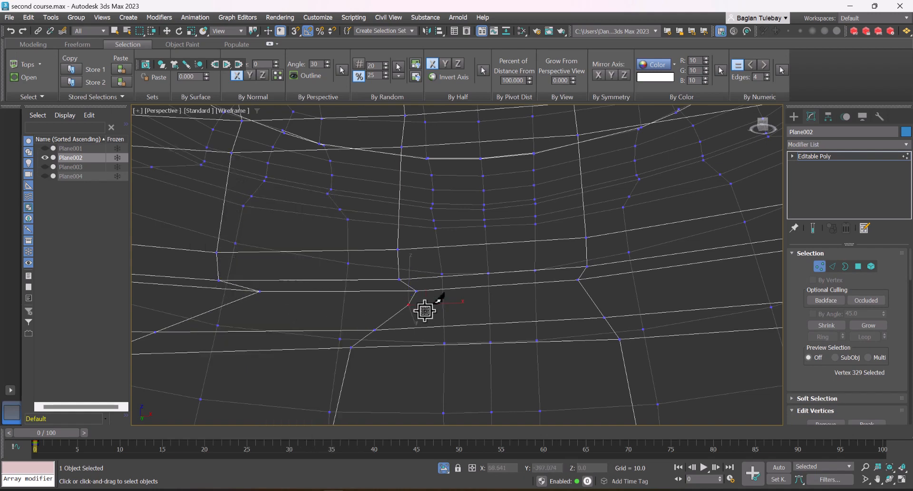
# Retry removing the leftover vertex, undo it, and try to weld the overlapping vertices at the center of the rim with a different threshold.
pyautogui.press('BackSpace')
pyautogui.hotkey('ctrl', 'z')
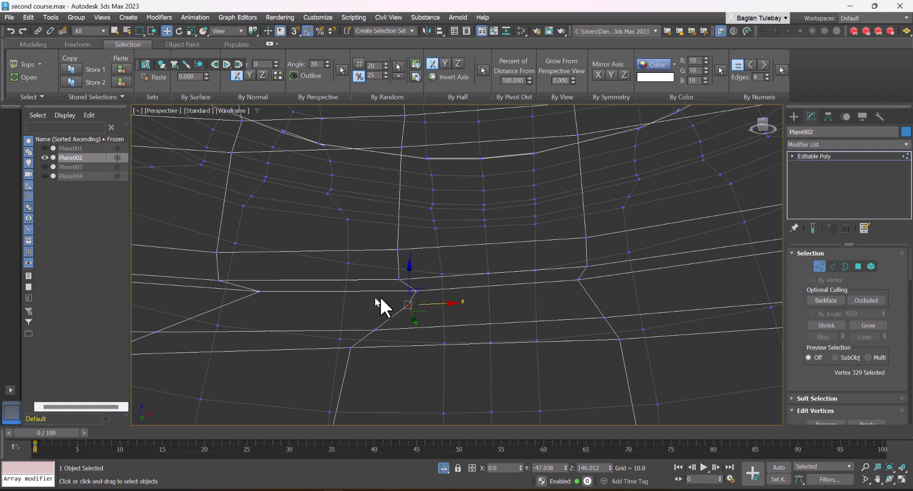
pyautogui.click(417, 290)
pyautogui.moveTo(463, 296); pyautogui.dragTo(406, 286)
pyautogui.rightClick(451, 280)
pyautogui.click(438, 305)
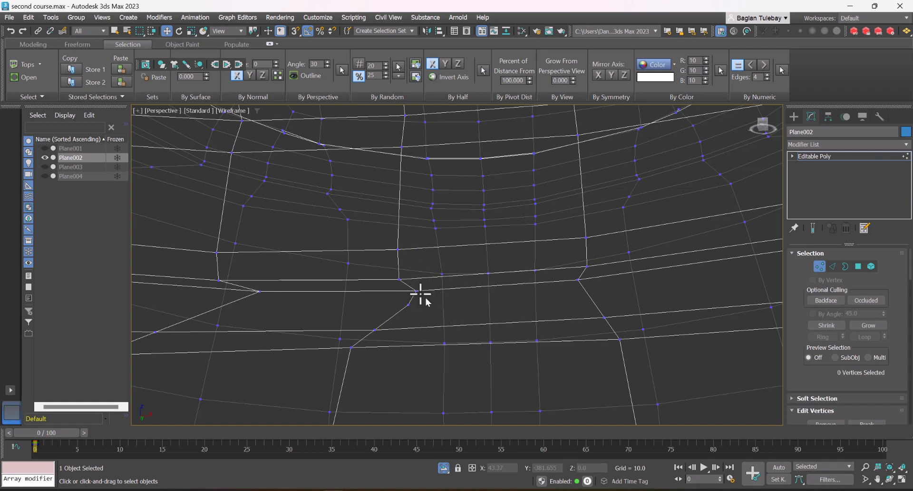
pyautogui.scroll(2, 419, 293)
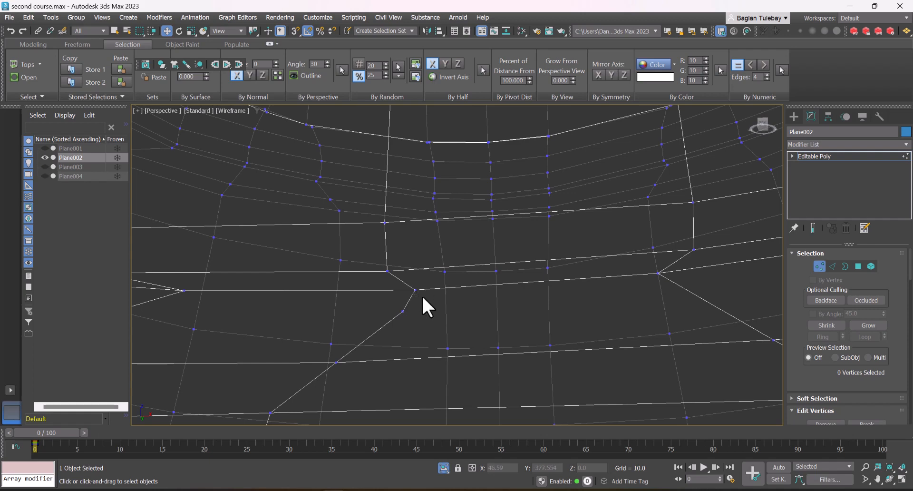
pyautogui.moveTo(409, 286); pyautogui.dragTo(410, 287)
pyautogui.rightClick(351, 281)
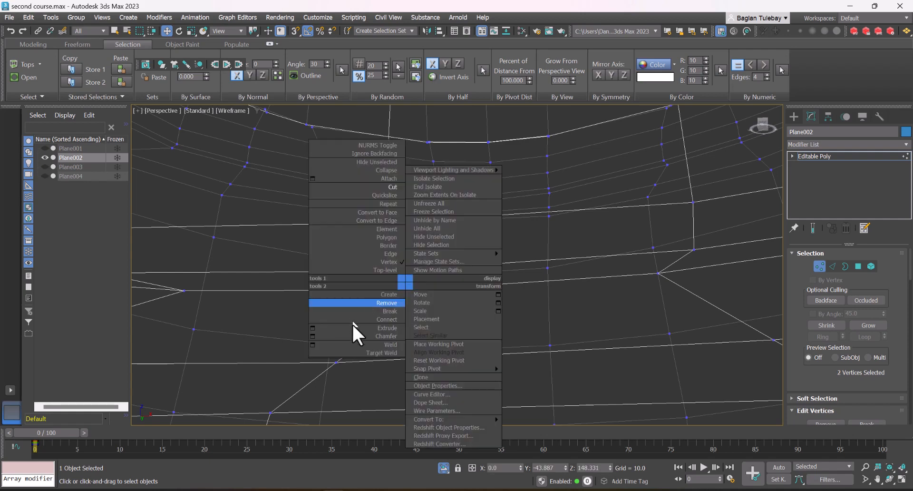
pyautogui.click(312, 342)
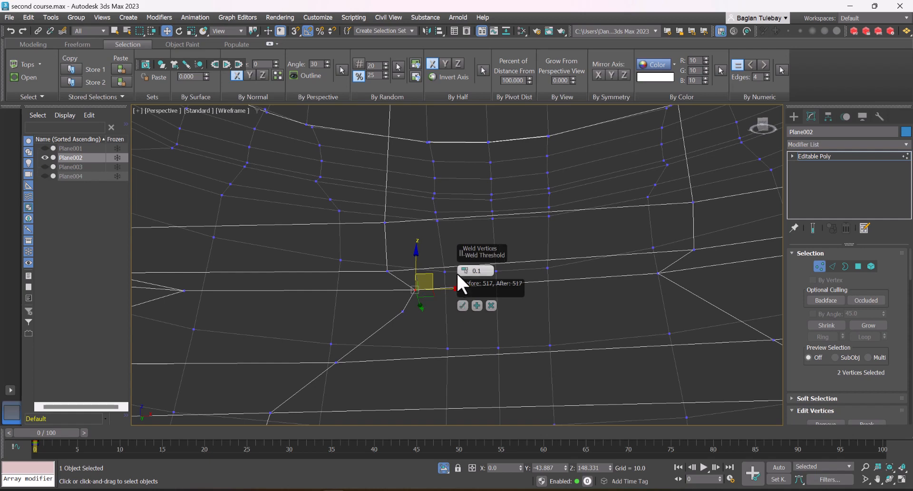
pyautogui.moveTo(465, 271); pyautogui.dragTo(465, 259)
pyautogui.click(491, 306)
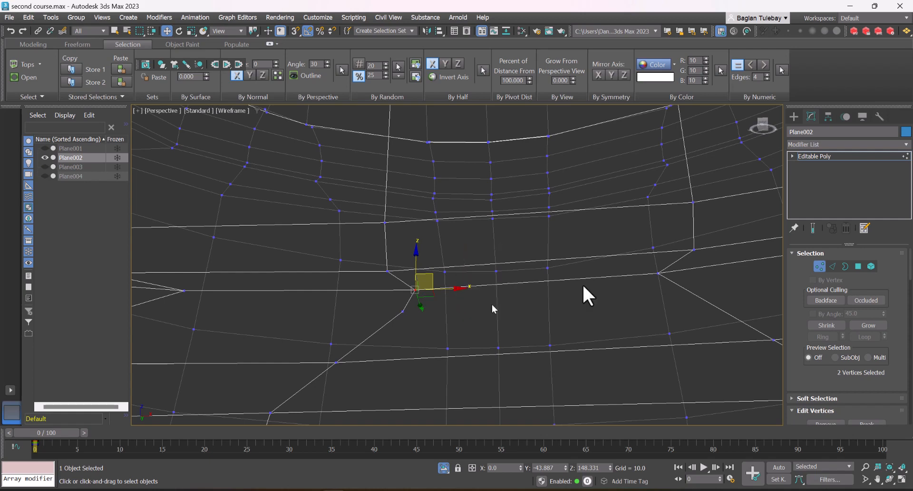
# Check the polygons meeting at the center of the rim by selecting them one at a time.
pyautogui.click(858, 266)
pyautogui.click(526, 281)
pyautogui.click(440, 310)
pyautogui.click(400, 296)
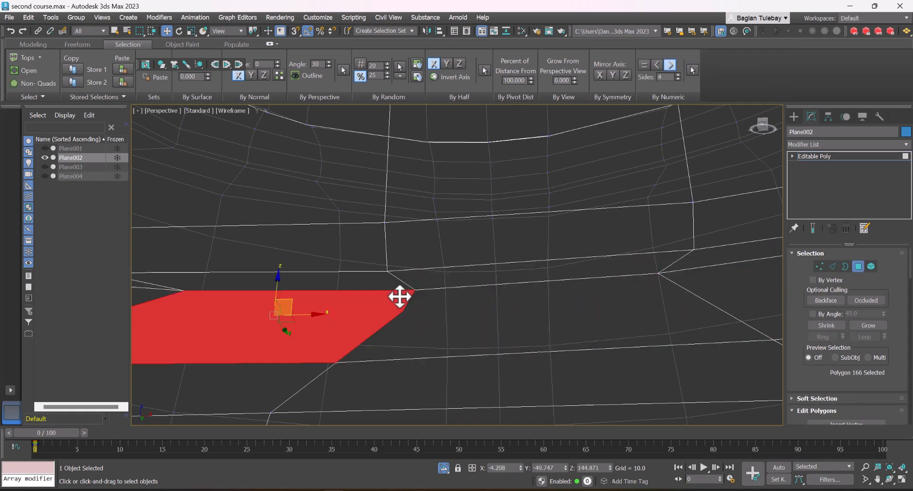
pyautogui.click(394, 288)
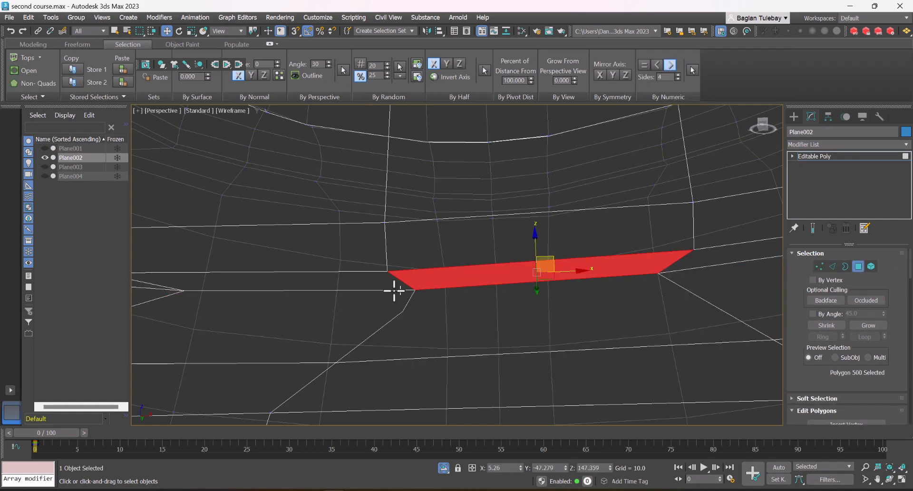
pyautogui.click(412, 307)
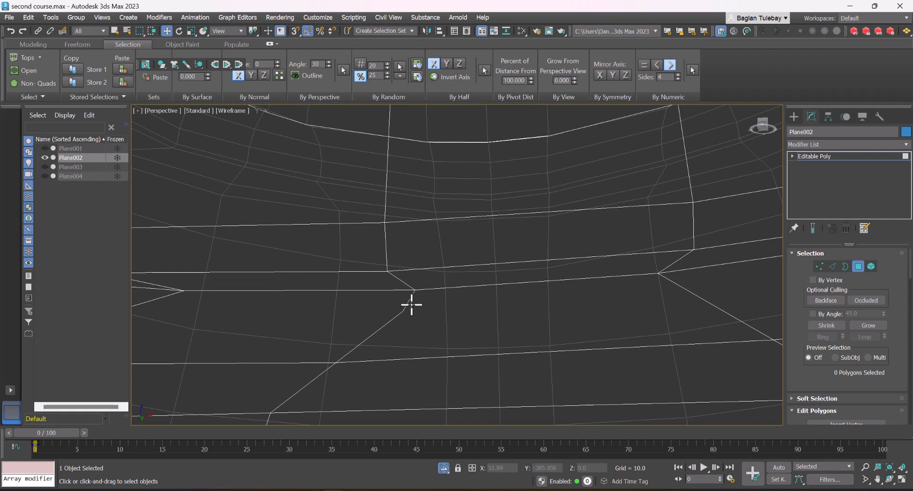
# Weld the two overlapping vertices at the center of the rim with a 0.1 threshold, and remove the leftover vertex below them.
pyautogui.press('1')
pyautogui.press('F3')
pyautogui.press('F3')
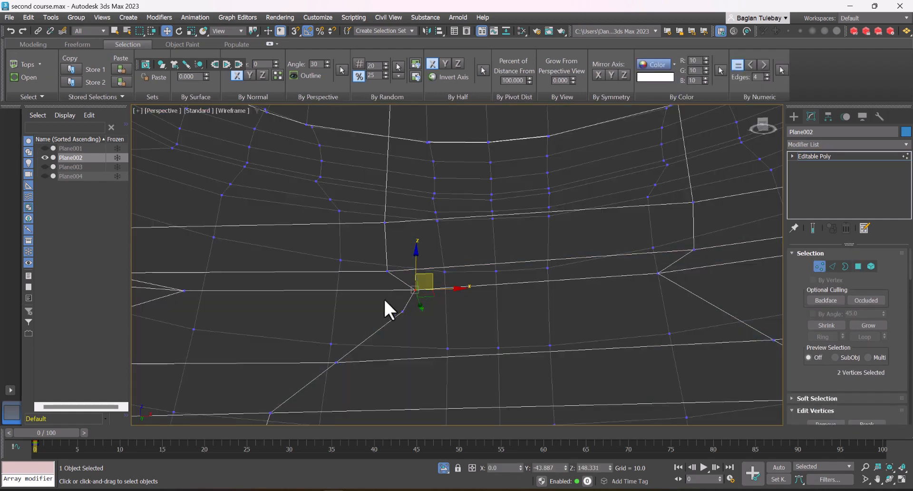
pyautogui.click(384, 300)
pyautogui.click(412, 292)
pyautogui.moveTo(427, 280); pyautogui.dragTo(407, 285)
pyautogui.hotkey('ctrl', 'z')
pyautogui.click(435, 303)
pyautogui.rightClick(407, 283)
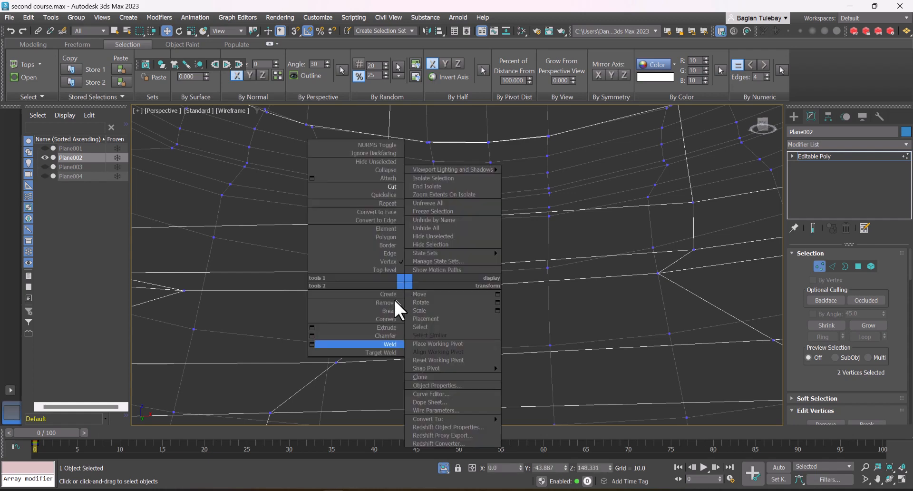
pyautogui.click(310, 345)
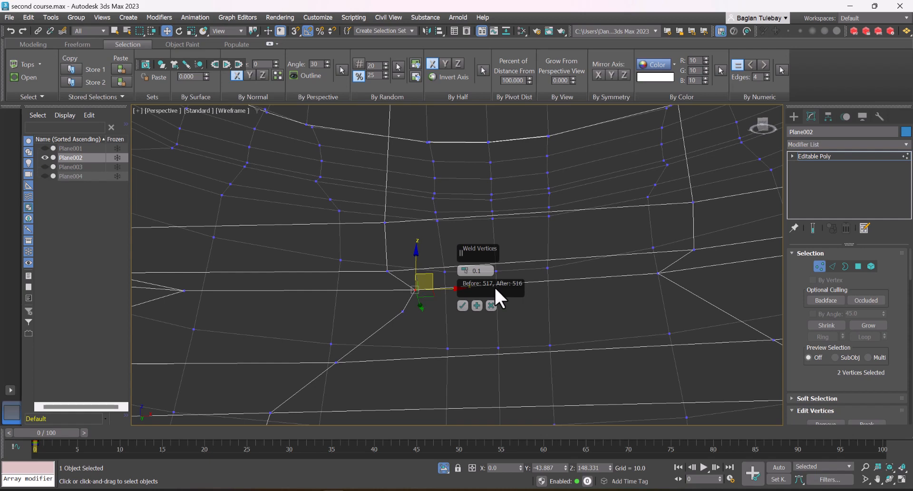
pyautogui.click(462, 305)
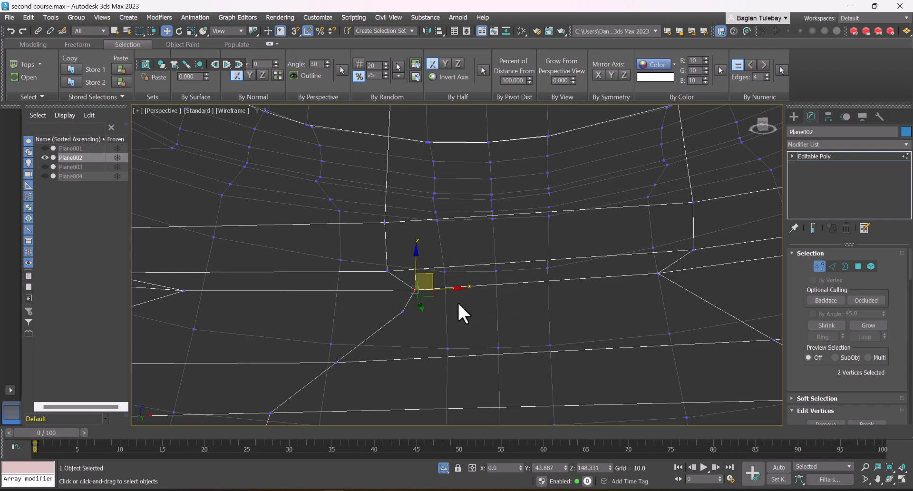
pyautogui.click(406, 311)
# Cap the open border of the gap along the rim of Plane002.
pyautogui.press('F3')
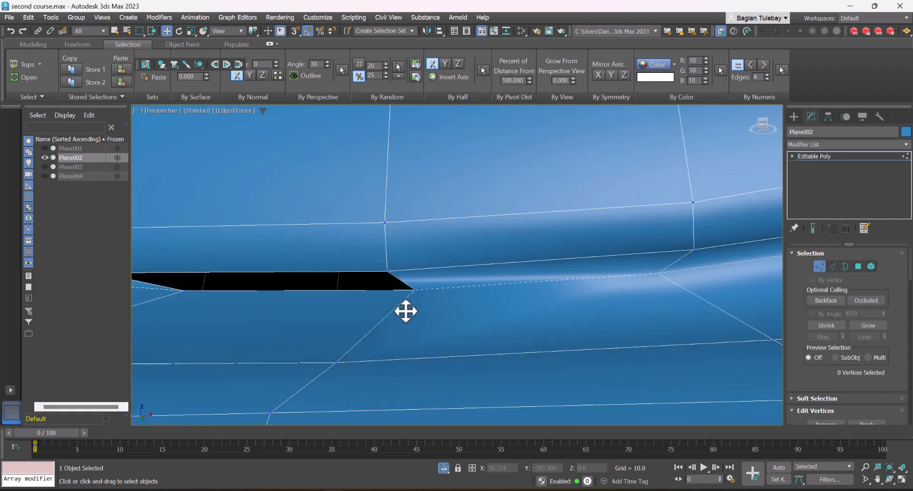
pyautogui.click(841, 267)
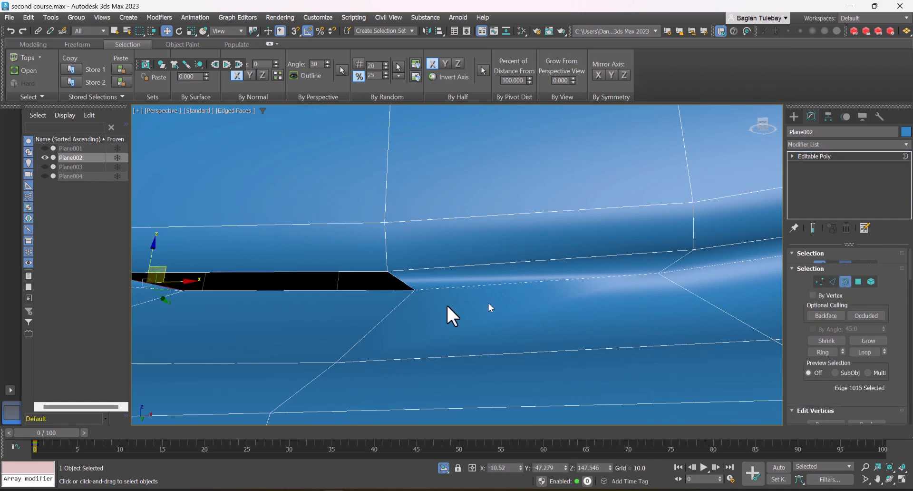
pyautogui.click(378, 291)
pyautogui.moveTo(811, 372); pyautogui.dragTo(795, 241)
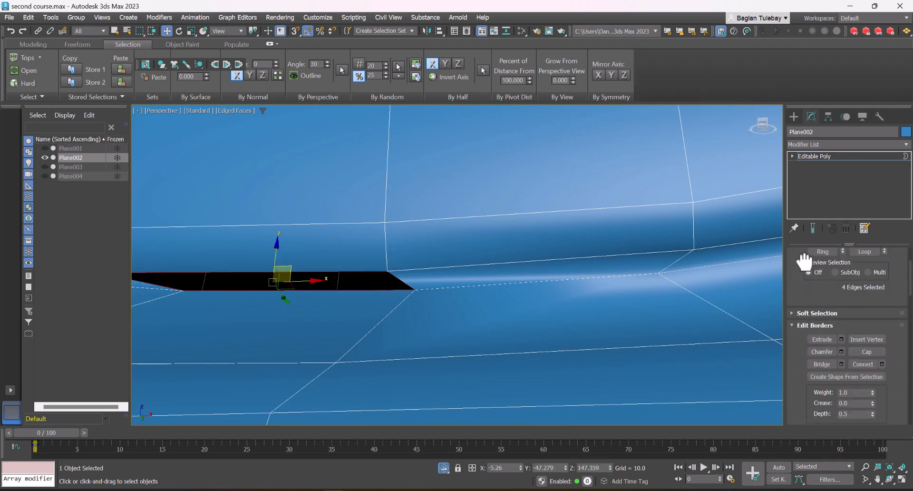
pyautogui.scroll(-2, 462, 261)
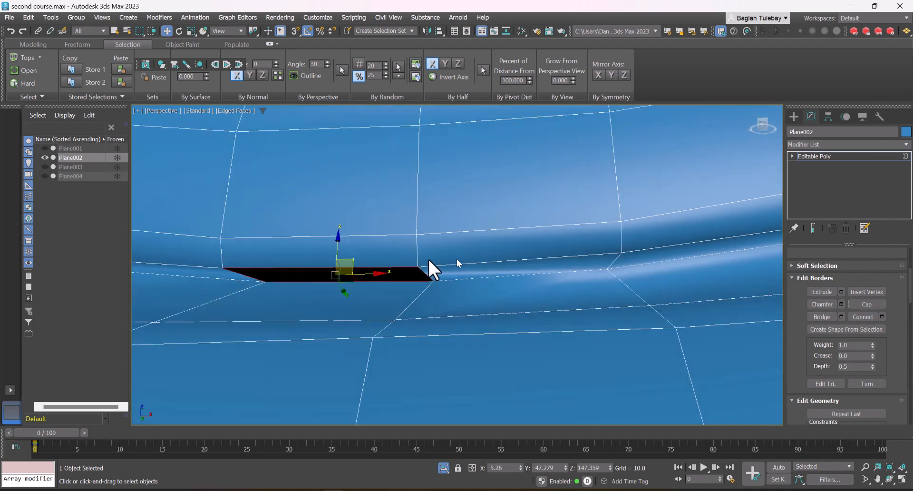
pyautogui.keyDown('alt'); pyautogui.moveTo(376, 235); pyautogui.dragTo(361, 250, button='middle'); pyautogui.keyUp('alt')
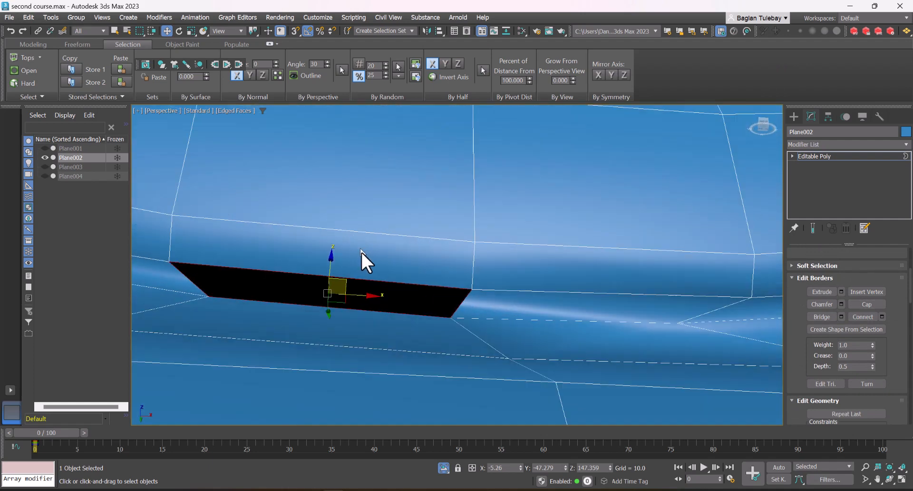
pyautogui.press('F3')
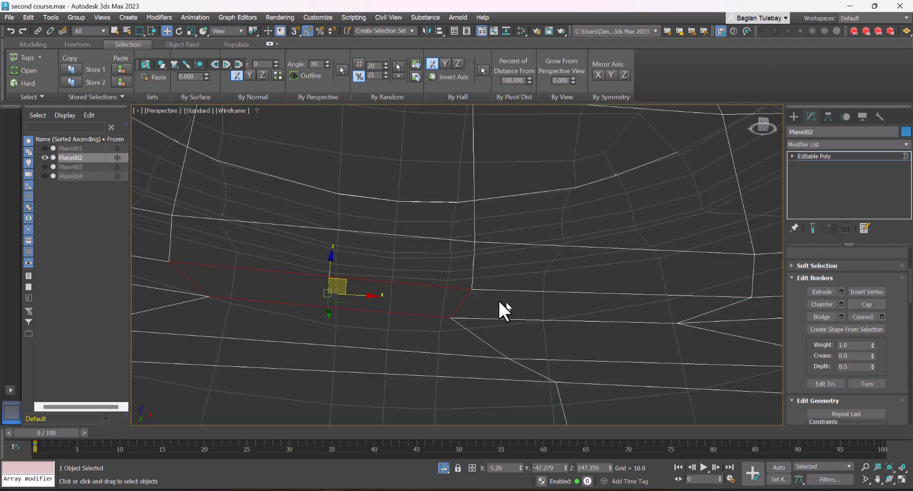
# Test-move the corner vertices around the capped gap to check their connections, undoing the moves.
pyautogui.click(793, 156)
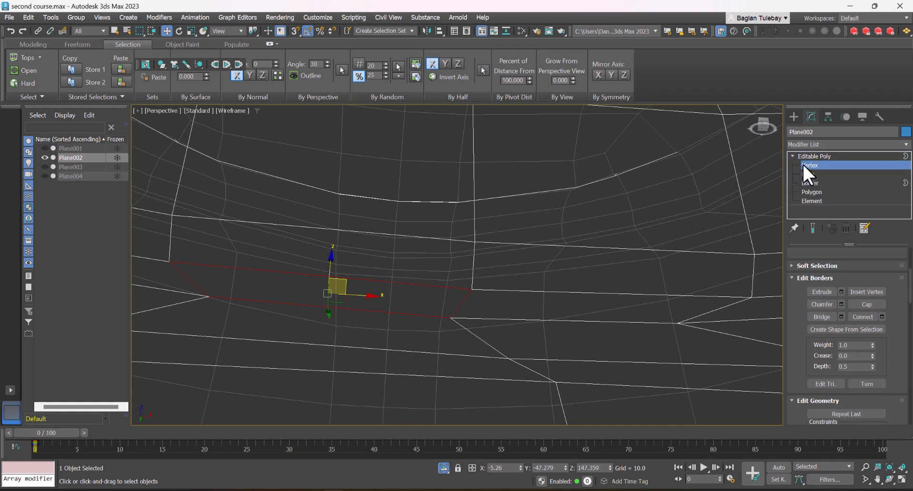
pyautogui.click(808, 165)
pyautogui.click(209, 296)
pyautogui.moveTo(224, 295); pyautogui.dragTo(170, 260)
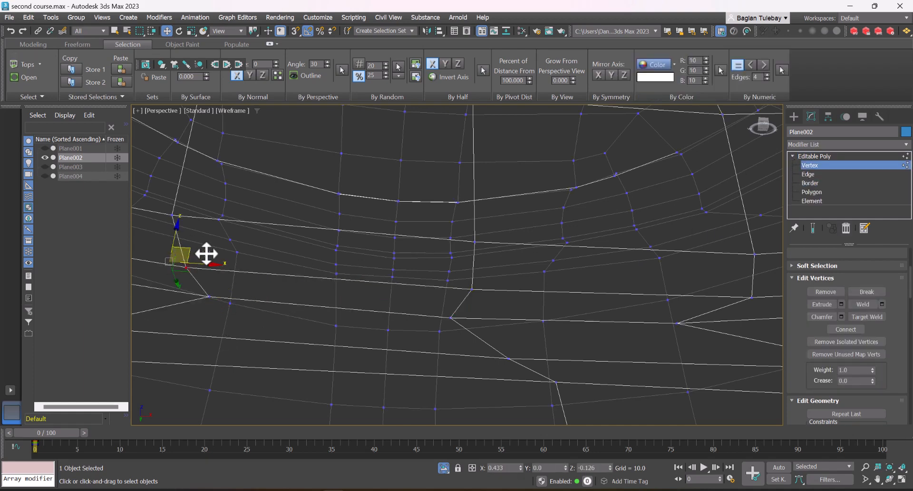
pyautogui.click(450, 315)
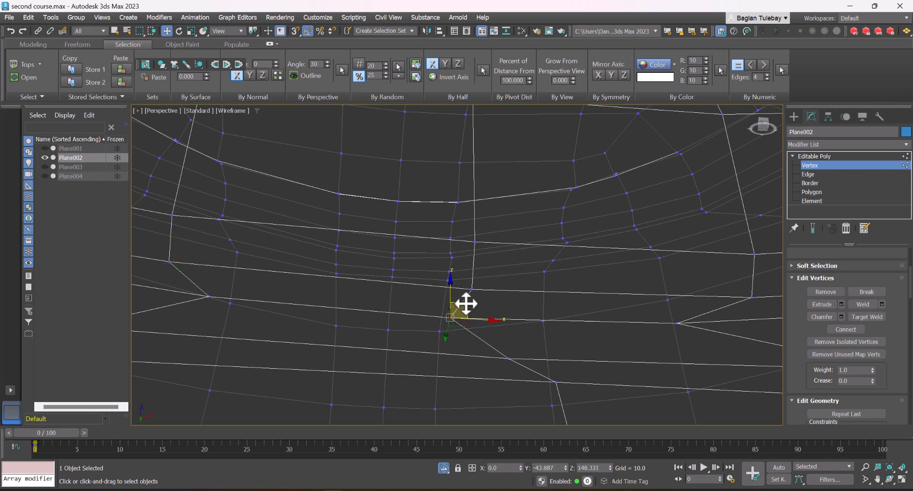
pyautogui.moveTo(466, 304); pyautogui.dragTo(485, 278)
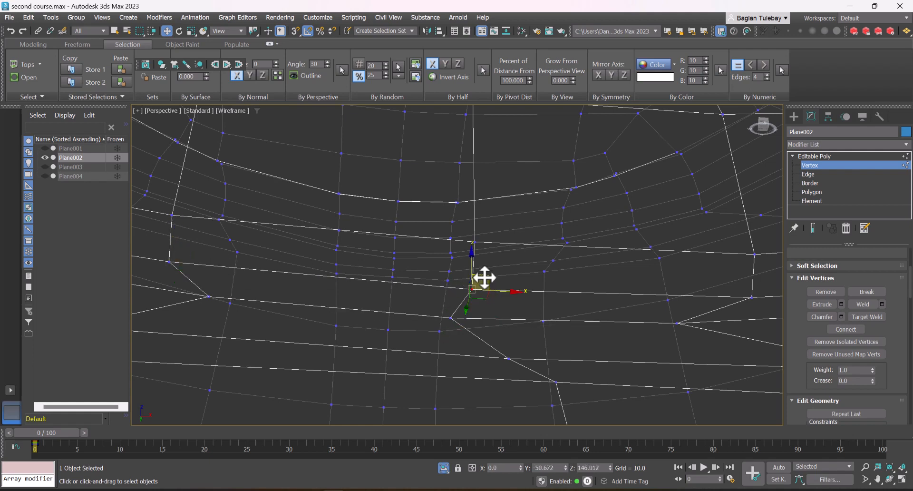
pyautogui.rightClick(508, 286)
pyautogui.click(438, 286)
pyautogui.moveTo(495, 277); pyautogui.dragTo(524, 301)
pyautogui.hotkey('ctrl', 'z')
# Flip the normal of the polygon capping the rim gap and check it beside the adjacent polygon.
pyautogui.press('F3')
pyautogui.keyDown('alt'); pyautogui.moveTo(430, 239); pyautogui.dragTo(428, 333, button='middle'); pyautogui.keyUp('alt')
pyautogui.press('4')
pyautogui.click(464, 327)
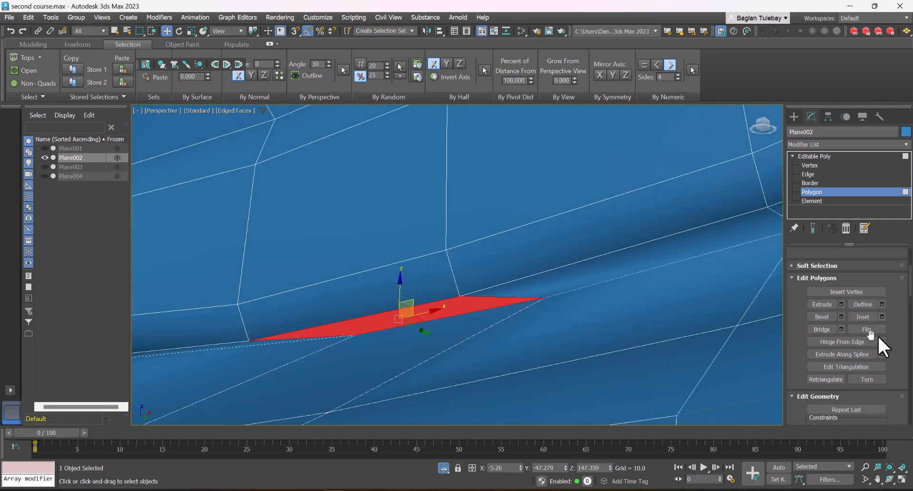
pyautogui.click(869, 328)
pyautogui.click(585, 313)
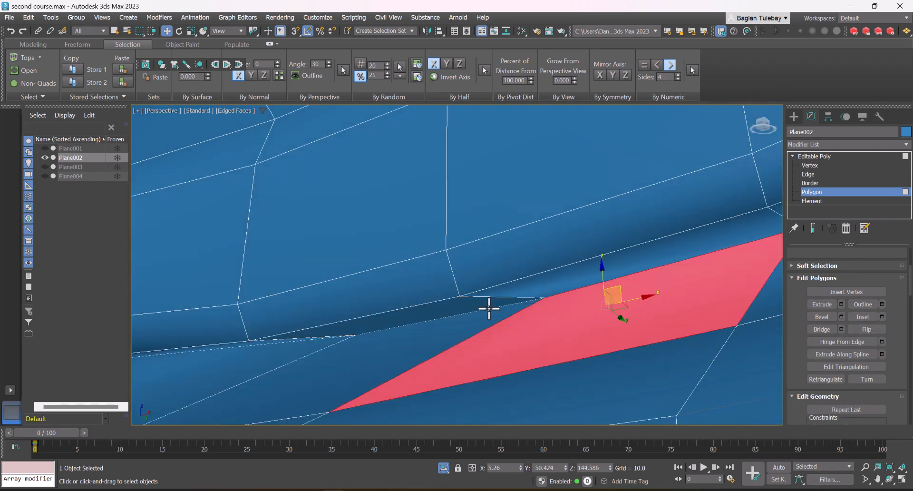
pyautogui.click(465, 308)
pyautogui.moveTo(478, 293)
pyautogui.keyDown('alt'); pyautogui.mouseDown(button='middle')
pyautogui.moveTo(479, 277)
pyautogui.moveTo(482, 289)
pyautogui.mouseUp(button='middle'); pyautogui.keyUp('alt')
pyautogui.scroll(-10, 408, 231)
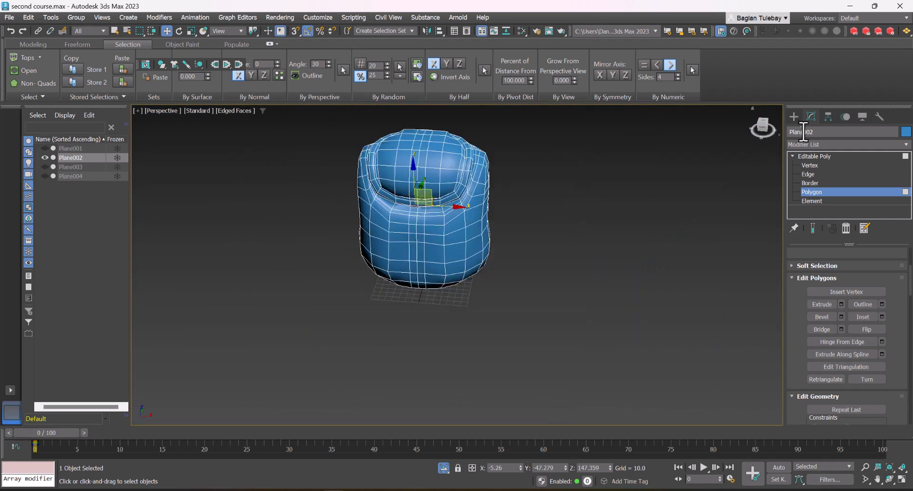
# Create a demonstration plane about 115 long and 83 wide beside the bag and raise it off the grid.
pyautogui.click(794, 117)
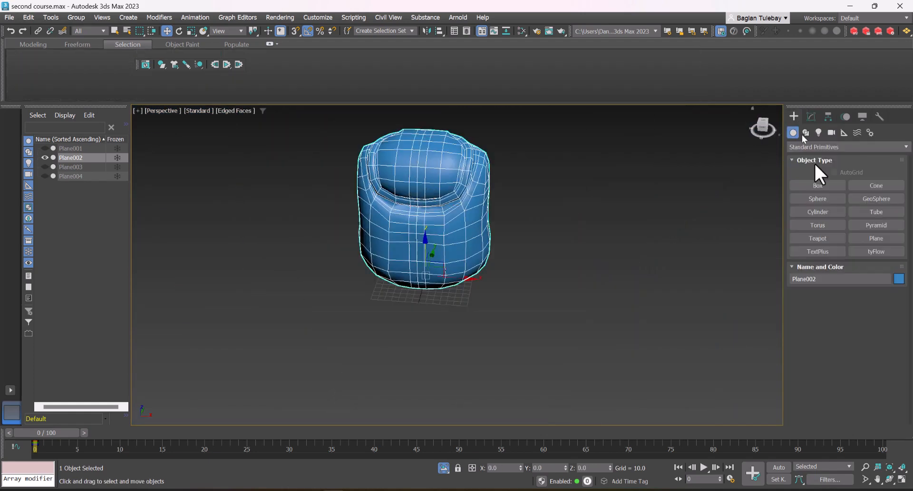
pyautogui.click(877, 238)
pyautogui.moveTo(496, 331); pyautogui.dragTo(550, 388)
pyautogui.press('w')
pyautogui.moveTo(520, 322); pyautogui.dragTo(520, 216)
# Rotate the new plane 105 degrees about the X axis and set its length and width segments to 2.
pyautogui.click(811, 116)
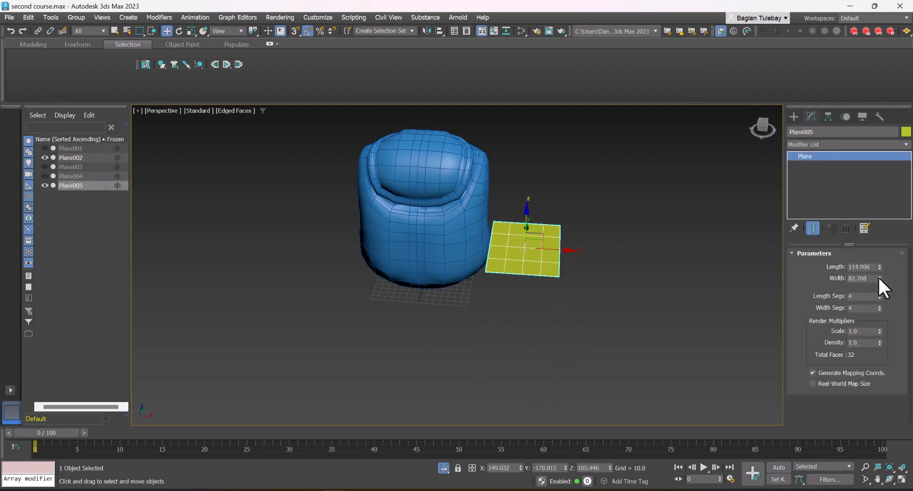
pyautogui.press('e')
pyautogui.moveTo(524, 239); pyautogui.dragTo(526, 278)
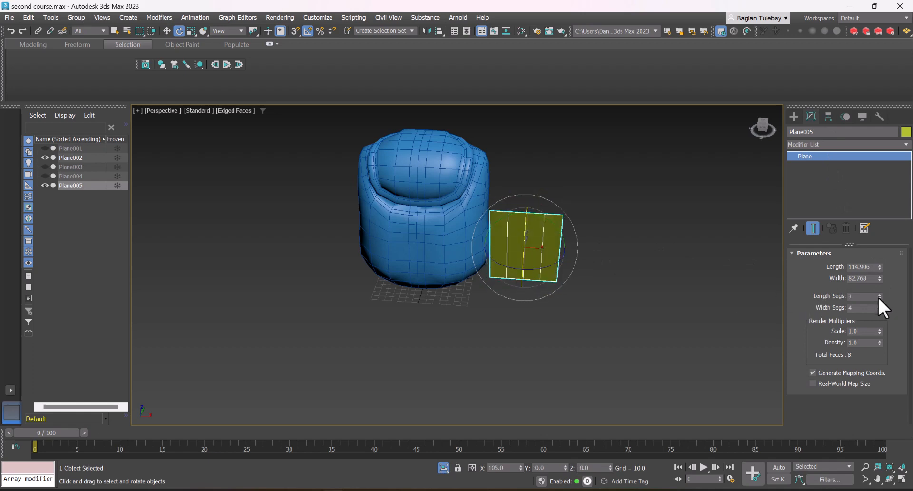
pyautogui.click(879, 294)
pyautogui.click(880, 310)
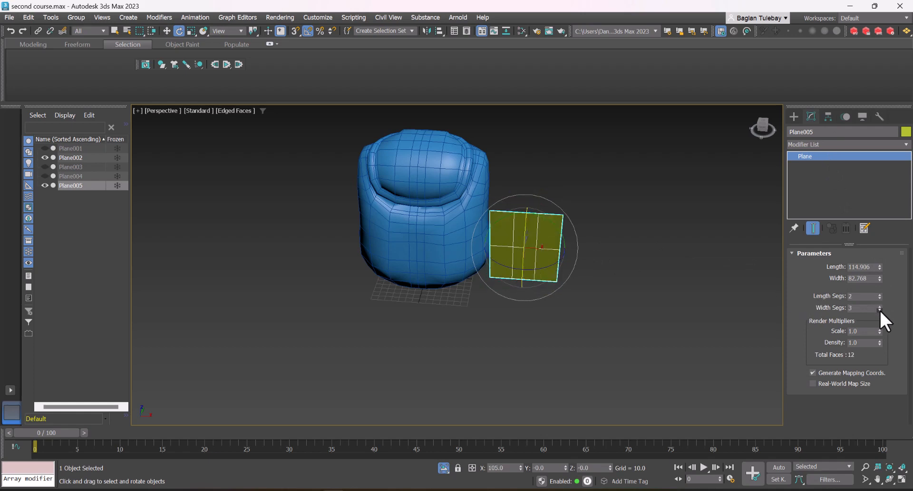
pyautogui.click(880, 310)
# Compare both sides of the plane, apply a Shell modifier to give it thickness, and delete the modifier again.
pyautogui.keyDown('alt'); pyautogui.moveTo(666, 281); pyautogui.dragTo(556, 259, button='middle'); pyautogui.keyUp('alt')
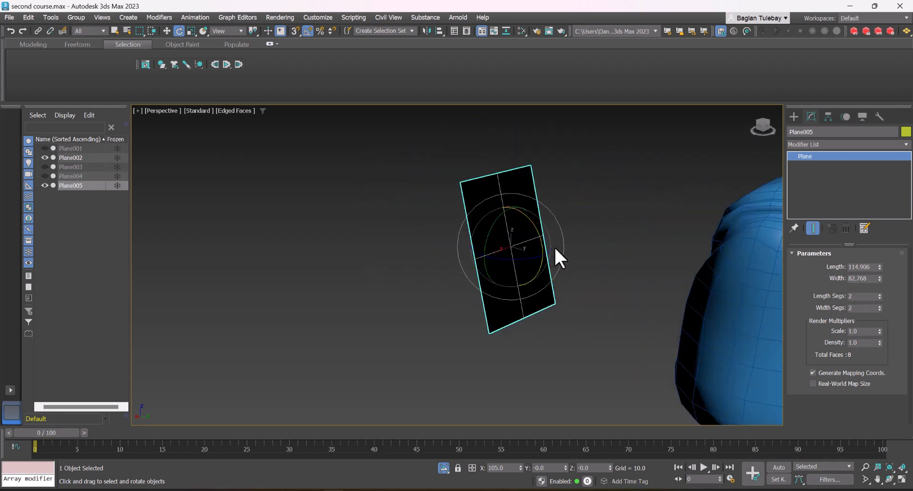
pyautogui.press('w')
pyautogui.keyDown('alt'); pyautogui.moveTo(562, 226); pyautogui.dragTo(487, 236, button='middle'); pyautogui.keyUp('alt')
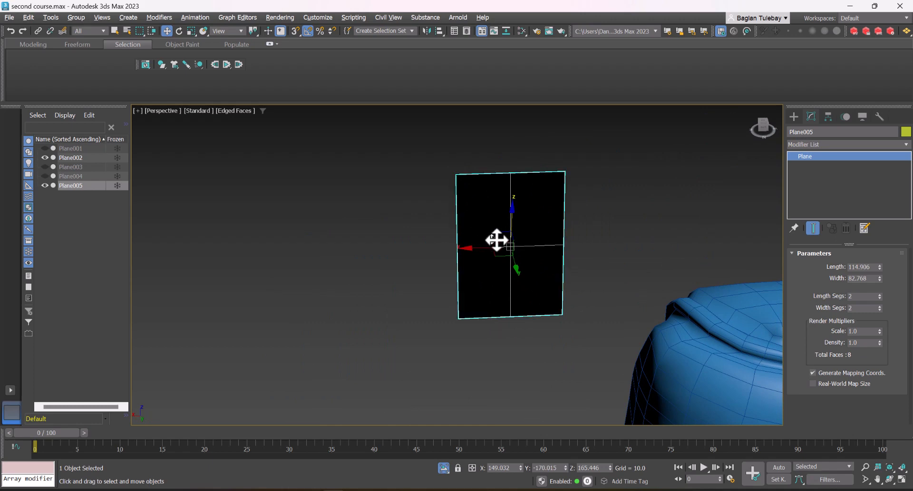
pyautogui.keyDown('alt'); pyautogui.moveTo(497, 238); pyautogui.dragTo(604, 218, button='middle'); pyautogui.keyUp('alt')
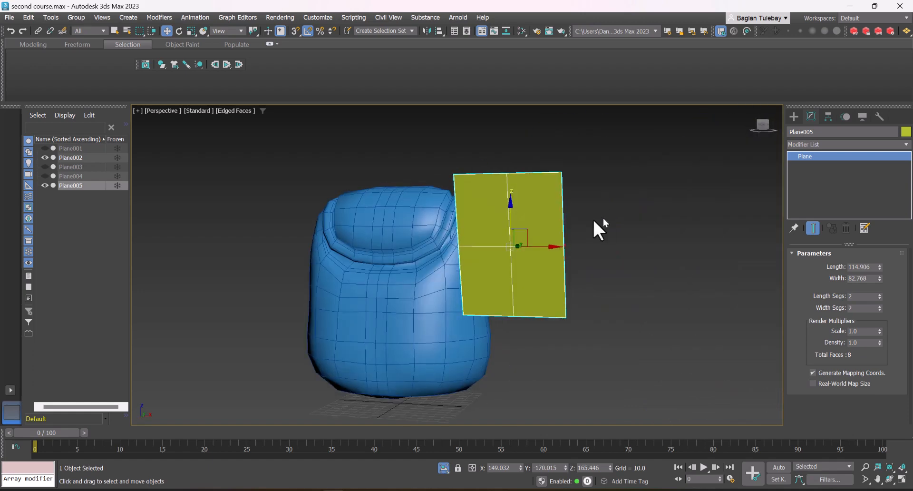
pyautogui.keyDown('alt'); pyautogui.moveTo(530, 230); pyautogui.dragTo(468, 256, button='middle'); pyautogui.keyUp('alt')
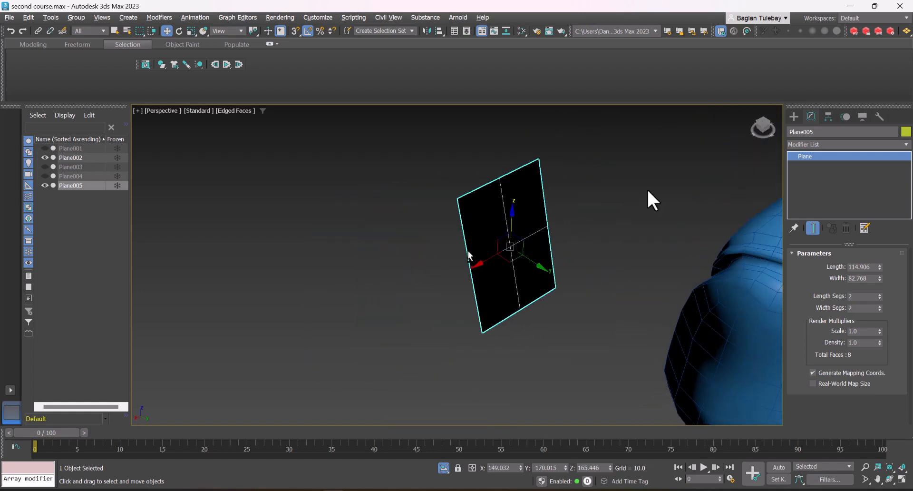
pyautogui.click(888, 145)
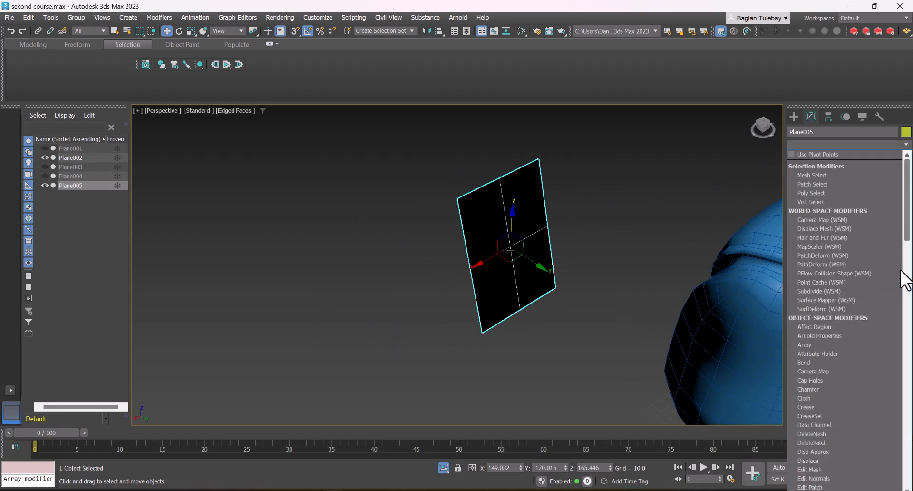
pyautogui.moveTo(906, 228); pyautogui.dragTo(907, 367)
pyautogui.click(874, 368)
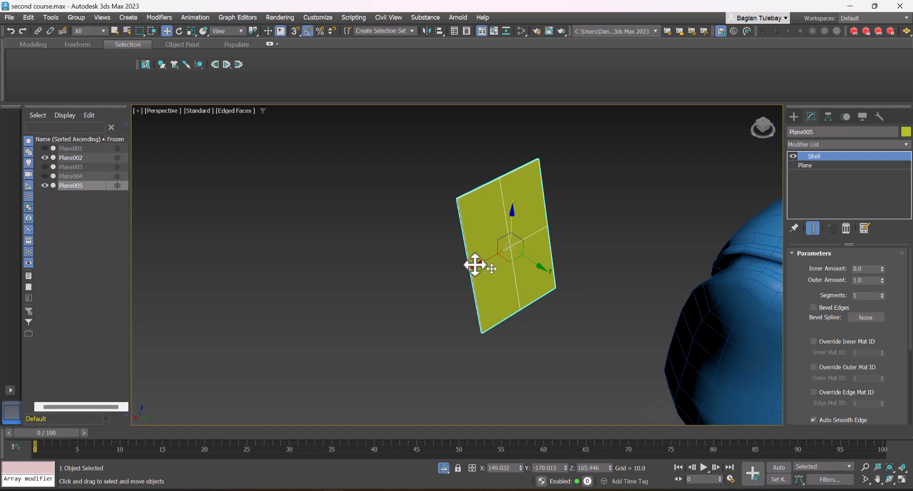
pyautogui.keyDown('alt'); pyautogui.moveTo(475, 265); pyautogui.dragTo(604, 181, button='middle'); pyautogui.keyUp('alt')
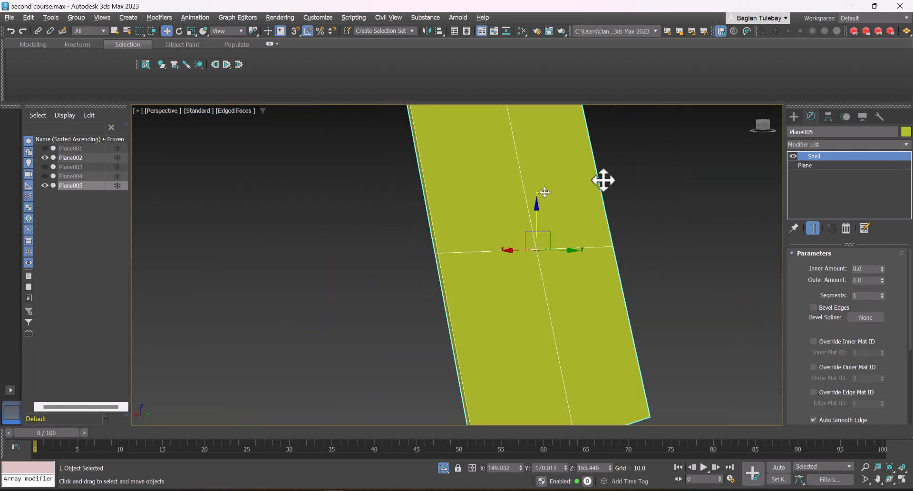
pyautogui.rightClick(821, 151)
pyautogui.click(819, 167)
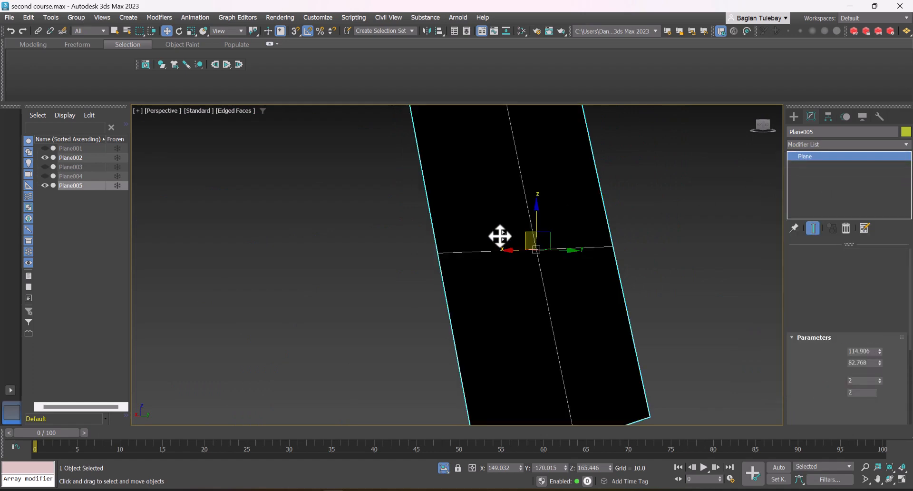
# Convert the plane to an Editable Poly.
pyautogui.keyDown('alt'); pyautogui.moveTo(500, 234); pyautogui.dragTo(572, 232, button='middle'); pyautogui.keyUp('alt')
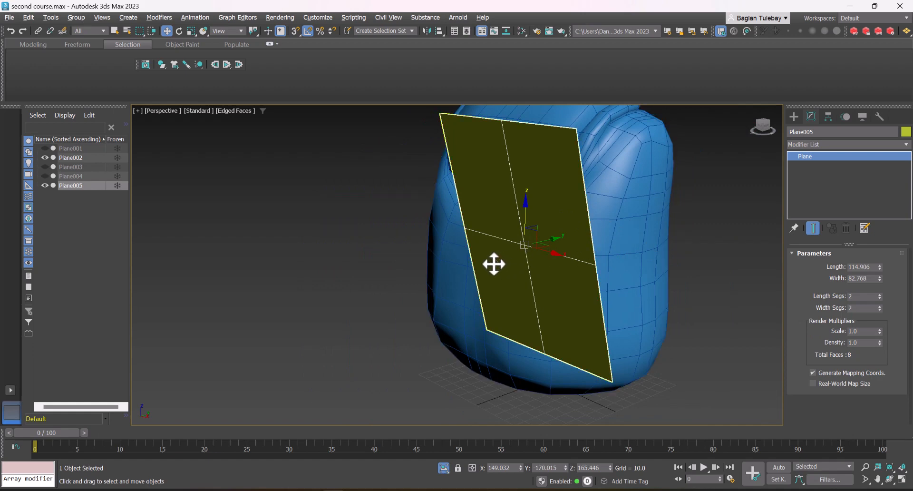
pyautogui.keyDown('alt'); pyautogui.moveTo(492, 262); pyautogui.dragTo(422, 265, button='middle'); pyautogui.keyUp('alt')
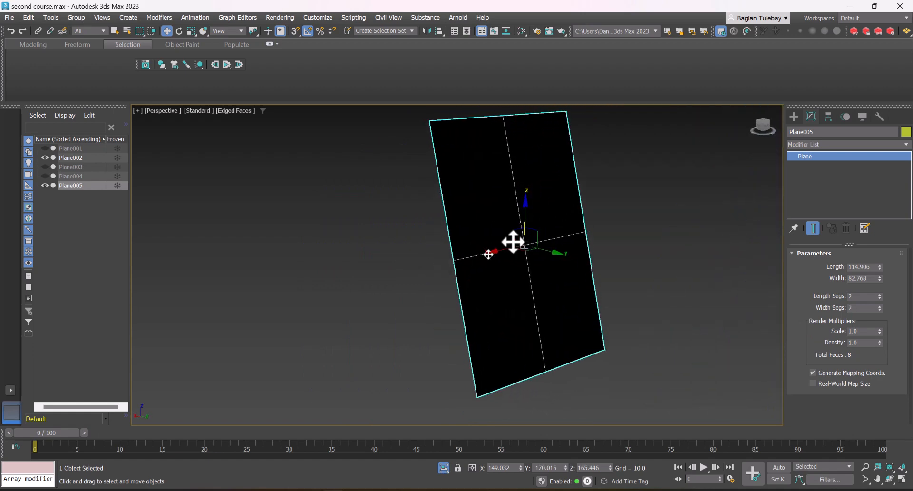
pyautogui.keyDown('alt'); pyautogui.moveTo(512, 240); pyautogui.dragTo(476, 228, button='middle'); pyautogui.keyUp('alt')
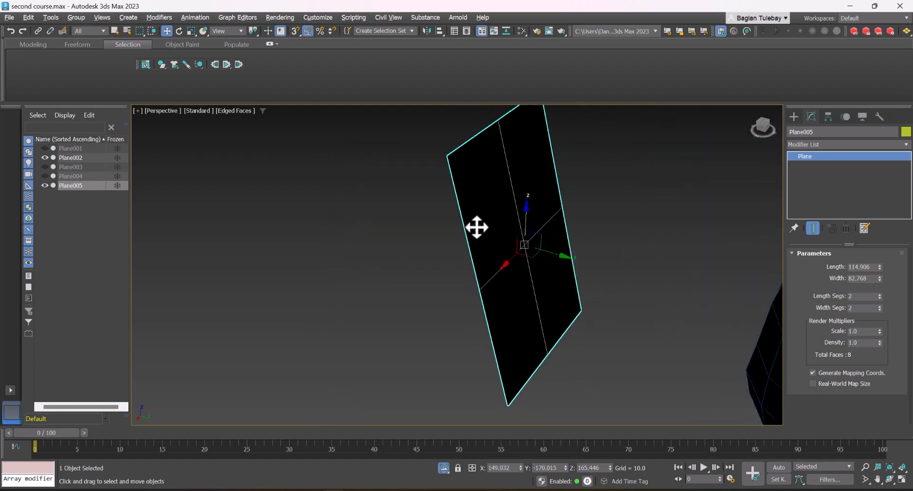
pyautogui.rightClick(525, 207)
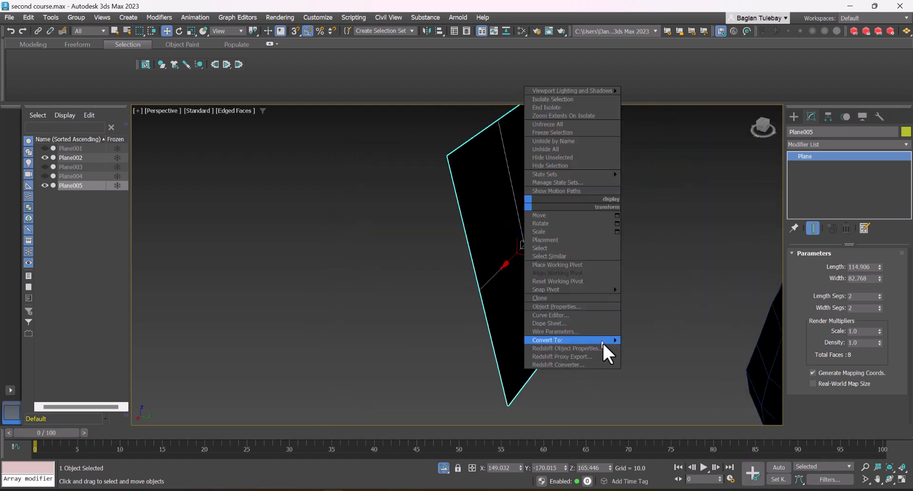
pyautogui.click(623, 348)
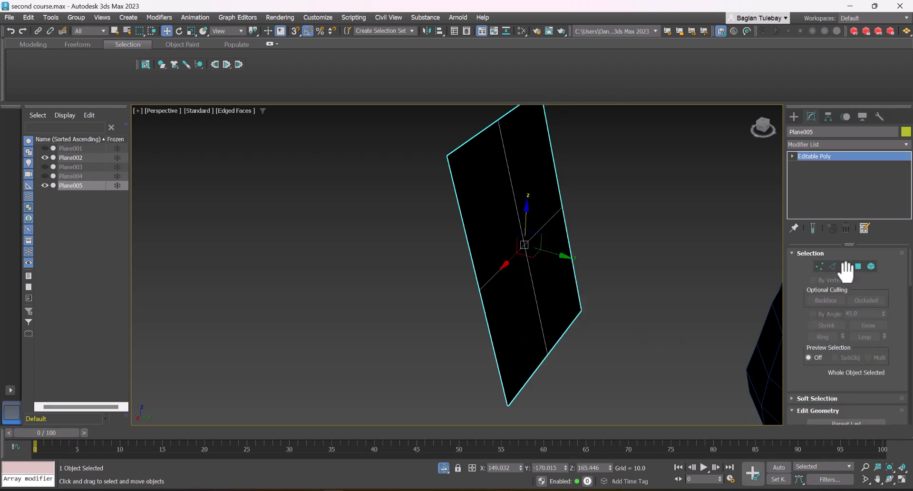
# Flip the normal of one upper polygon on the back side of the plane.
pyautogui.click(858, 267)
pyautogui.click(510, 227)
pyautogui.keyDown('alt'); pyautogui.moveTo(510, 227); pyautogui.dragTo(805, 322, button='middle'); pyautogui.keyUp('alt')
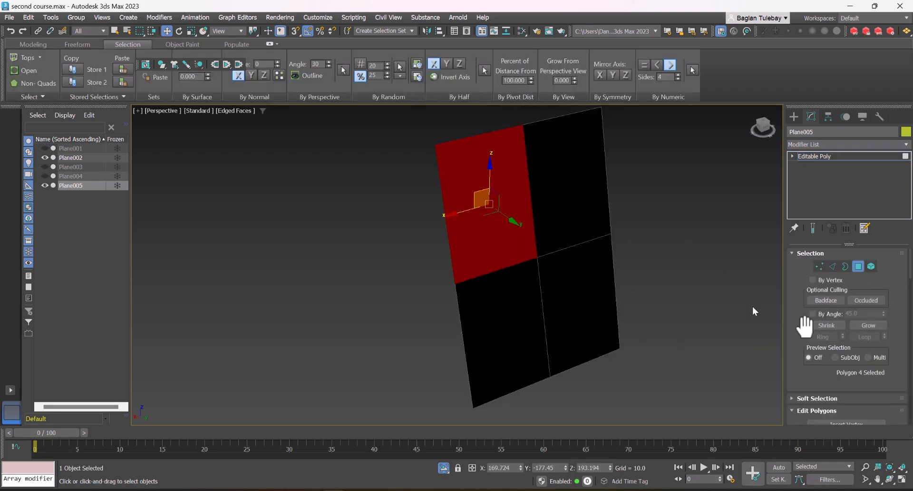
pyautogui.moveTo(800, 371); pyautogui.dragTo(795, 235)
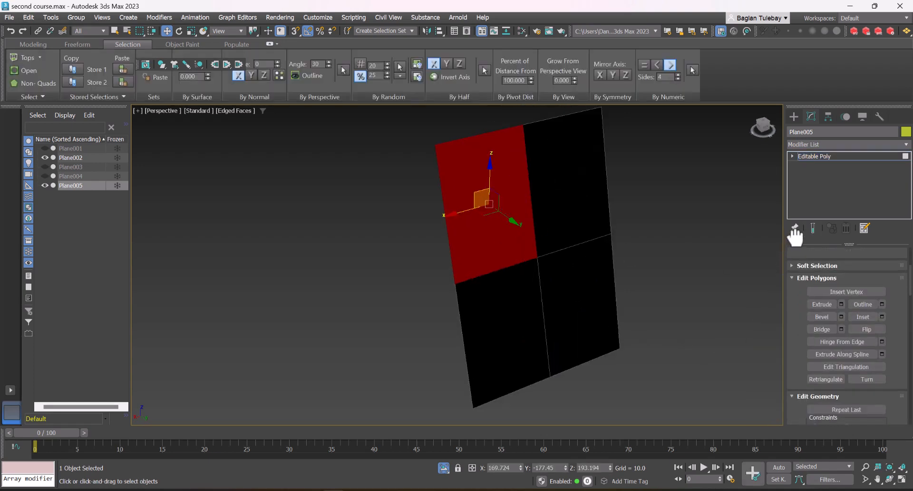
pyautogui.click(877, 329)
pyautogui.click(645, 310)
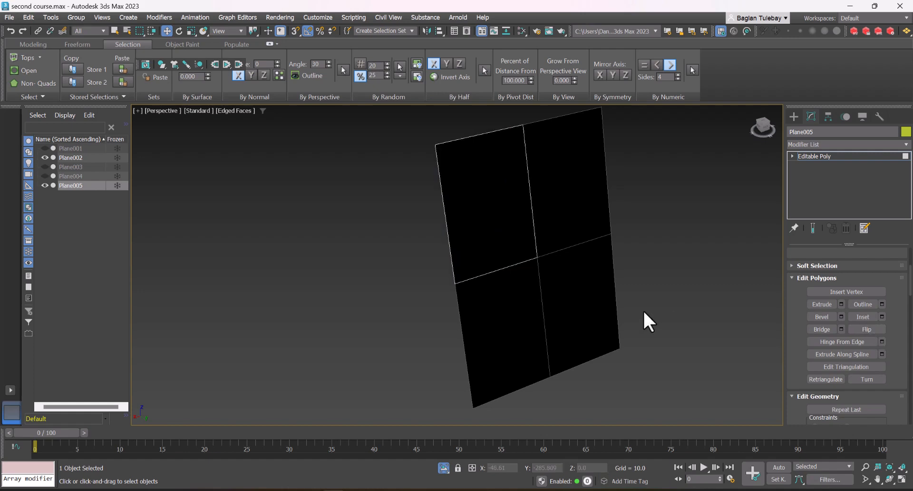
# Flip the normals of the remaining upper polygon and both lower polygons of the plane.
pyautogui.click(500, 241)
pyautogui.moveTo(500, 241)
pyautogui.keyDown('alt'); pyautogui.mouseDown(button='middle')
pyautogui.moveTo(383, 236)
pyautogui.moveTo(473, 220)
pyautogui.moveTo(537, 194)
pyautogui.moveTo(588, 203)
pyautogui.moveTo(593, 230)
pyautogui.moveTo(504, 242)
pyautogui.mouseUp(button='middle'); pyautogui.keyUp('alt')
pyautogui.click(572, 212)
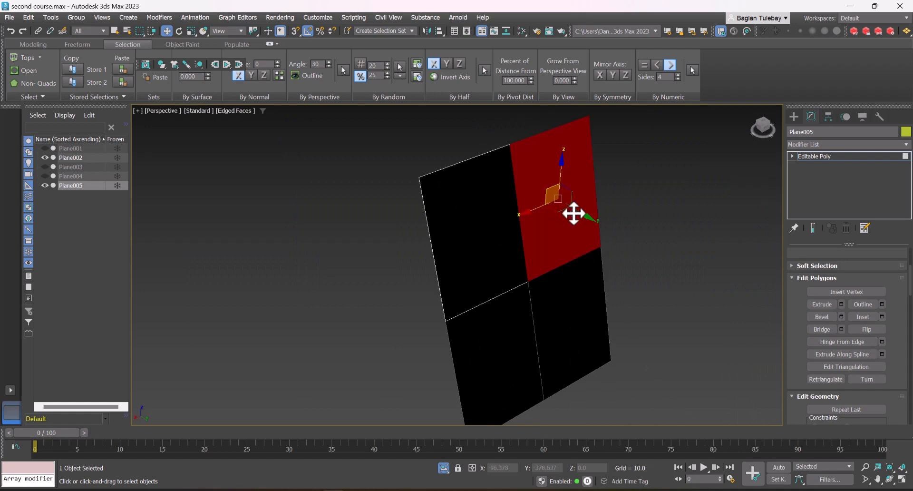
pyautogui.click(875, 331)
pyautogui.click(637, 316)
pyautogui.click(543, 321)
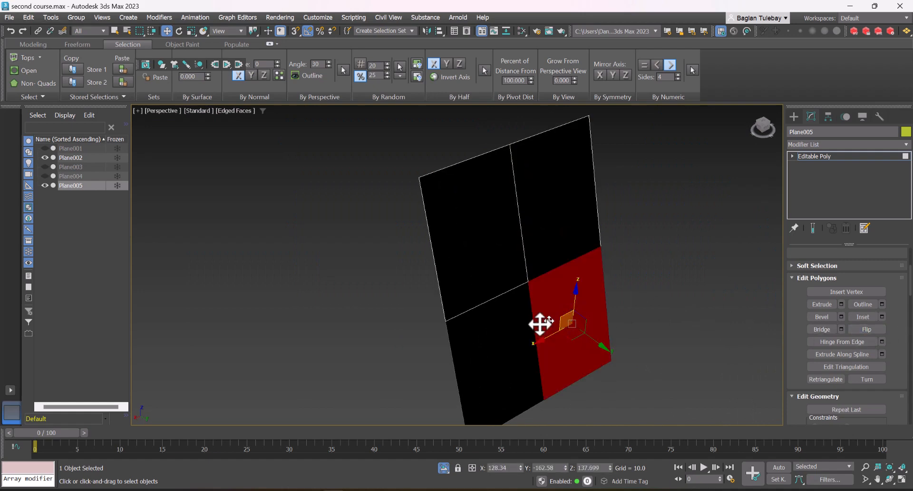
pyautogui.keyDown('ctrl'); pyautogui.click(514, 333); pyautogui.keyUp('ctrl')
pyautogui.click(866, 329)
# Try flipping the normal of one upper polygon once more and undo that flip.
pyautogui.scroll(-3, 666, 291)
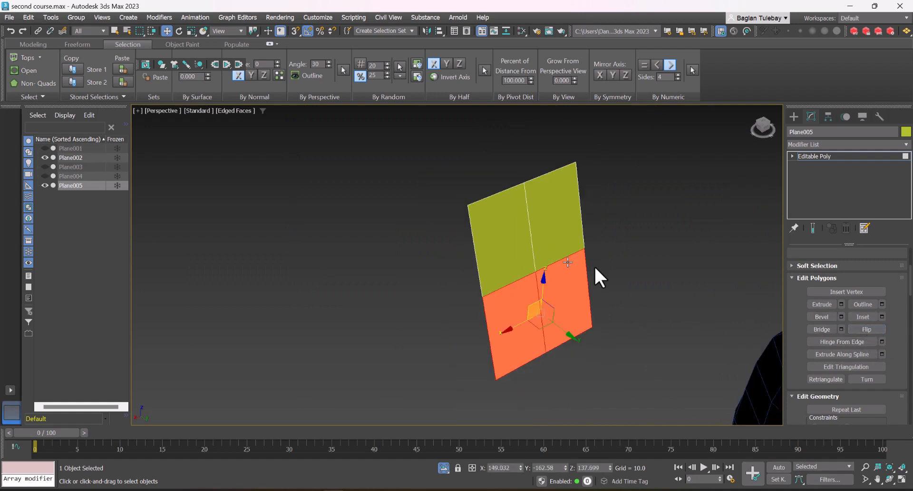
pyautogui.click(637, 276)
pyautogui.click(563, 250)
pyautogui.click(878, 328)
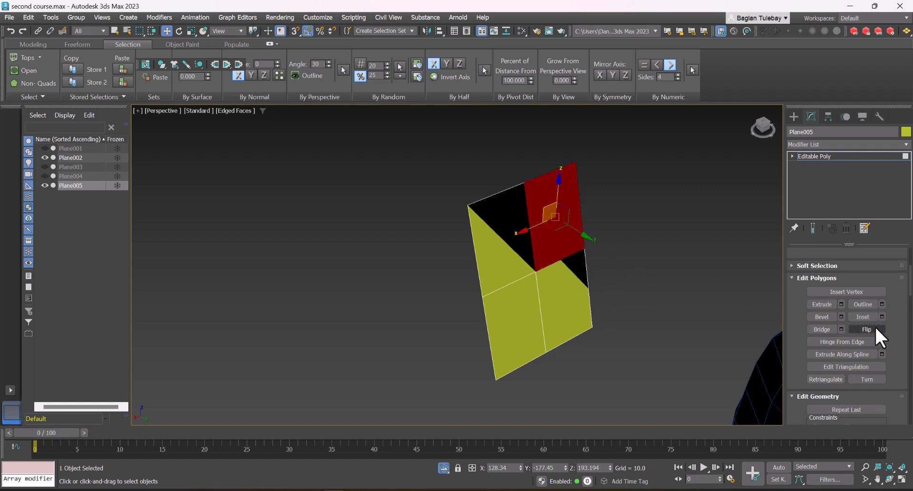
pyautogui.hotkey('ctrl', 'z')
# Delete the demonstration plane Plane005 and select the backpack body Plane002.
pyautogui.keyDown('alt'); pyautogui.moveTo(468, 261); pyautogui.dragTo(453, 264, button='middle'); pyautogui.keyUp('alt')
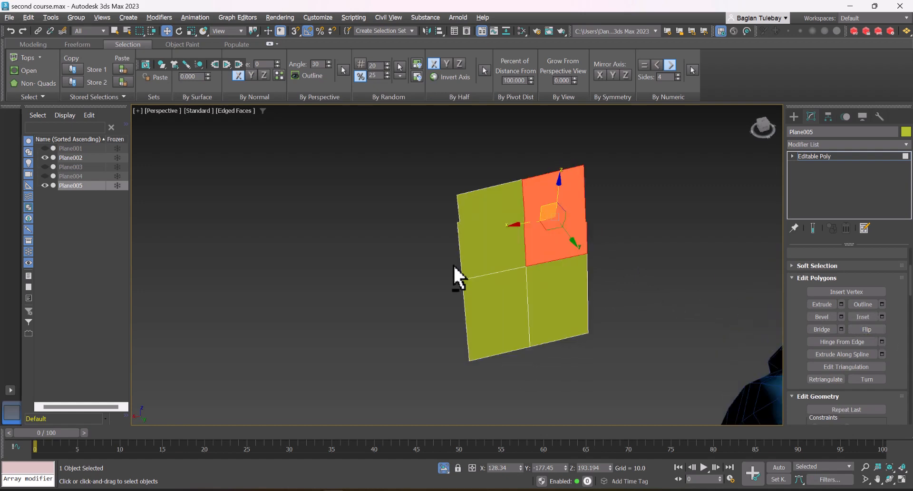
pyautogui.moveTo(895, 330)
pyautogui.mouseDown()
pyautogui.moveTo(887, 355)
pyautogui.moveTo(889, 342)
pyautogui.mouseUp()
pyautogui.click(794, 119)
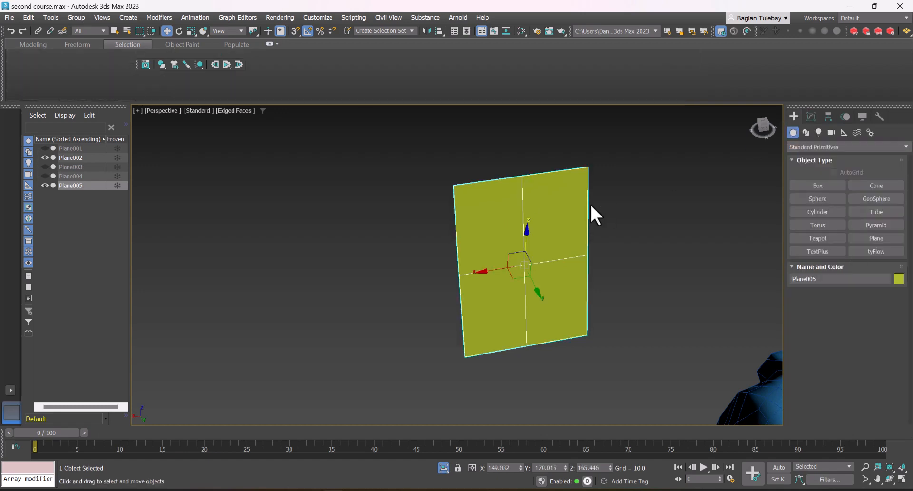
pyautogui.press('Delete')
pyautogui.press('z')
pyautogui.click(632, 226)
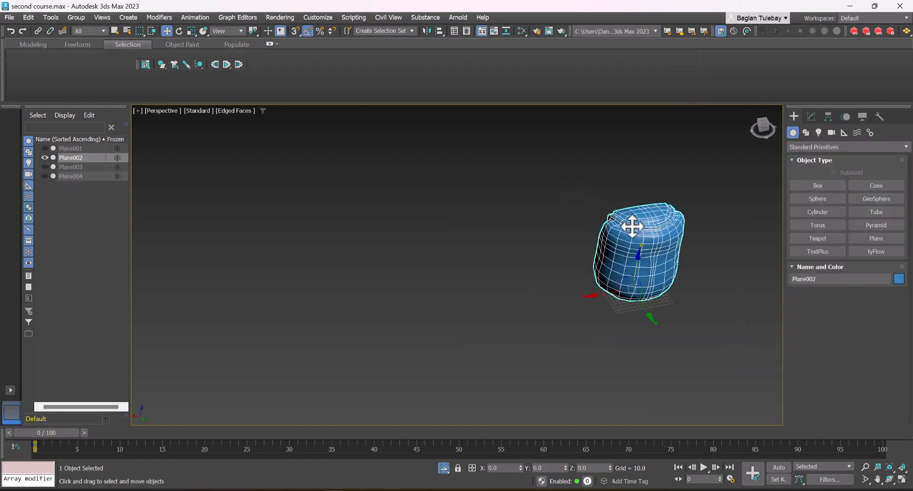
pyautogui.keyDown('alt'); pyautogui.moveTo(632, 226); pyautogui.dragTo(656, 248, button='middle'); pyautogui.keyUp('alt')
pyautogui.scroll(5, 657, 252)
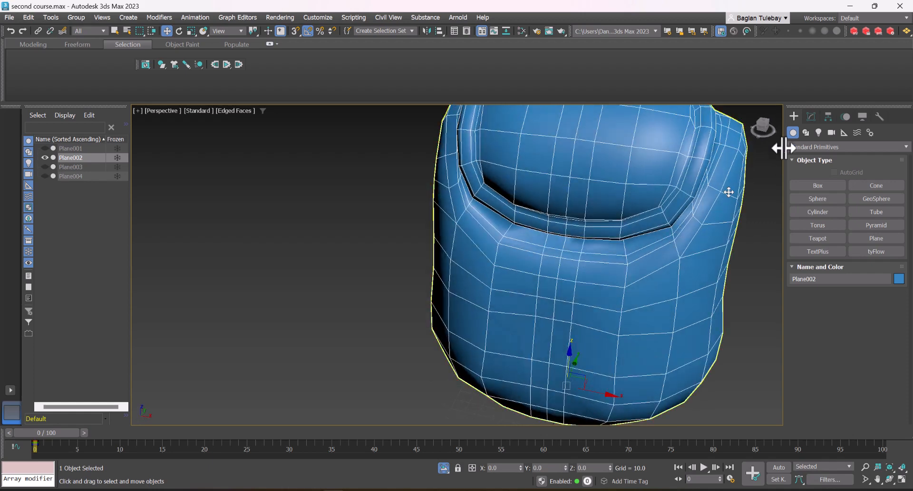
# At vertex level of Plane002, cut an edge between two neighbouring vertices beside the flap's side rim.
pyautogui.click(810, 118)
pyautogui.click(812, 192)
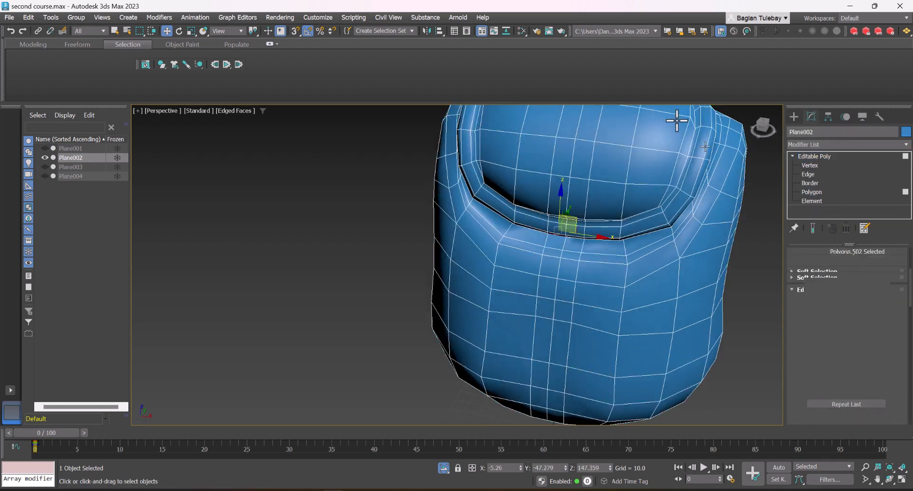
pyautogui.keyDown('alt'); pyautogui.moveTo(675, 143); pyautogui.dragTo(590, 211, button='middle'); pyautogui.keyUp('alt')
pyautogui.scroll(5, 582, 128)
pyautogui.keyDown('alt'); pyautogui.moveTo(582, 128); pyautogui.dragTo(595, 167, button='middle'); pyautogui.keyUp('alt')
pyautogui.press('1')
pyautogui.rightClick(604, 177)
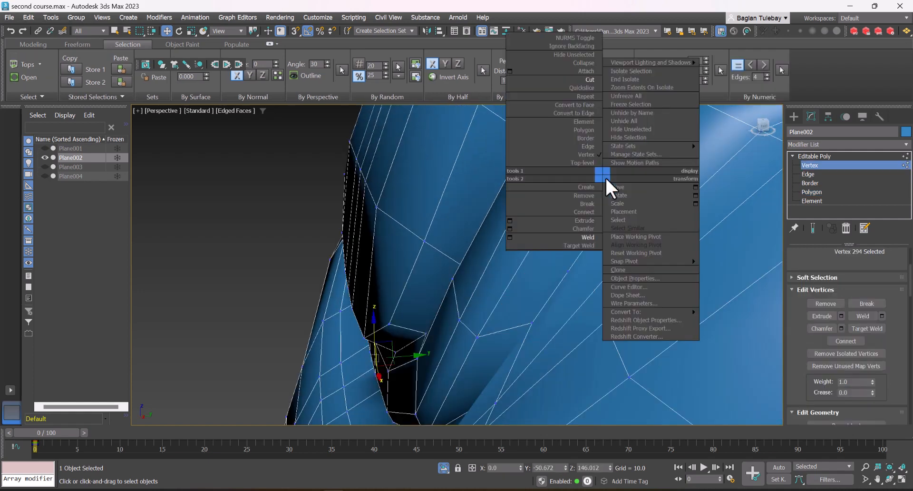
pyautogui.click(589, 88)
pyautogui.click(579, 167)
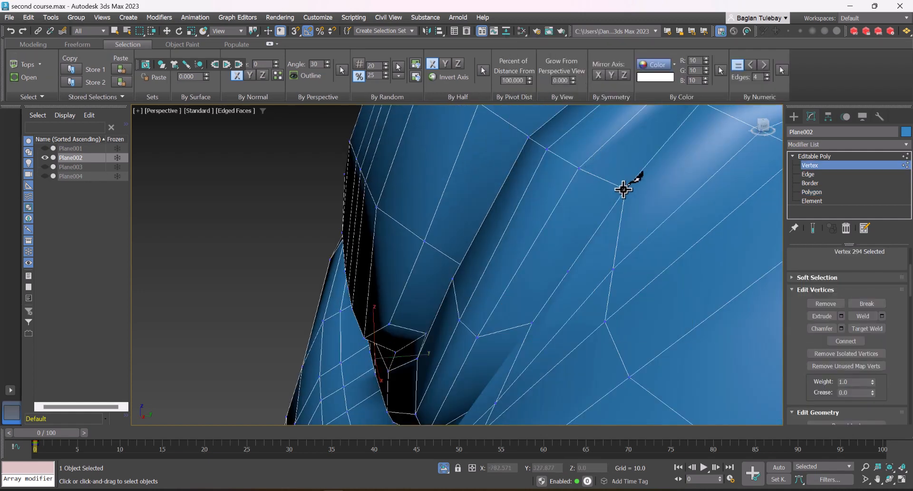
pyautogui.click(624, 189)
pyautogui.rightClick(621, 197)
pyautogui.click(574, 272)
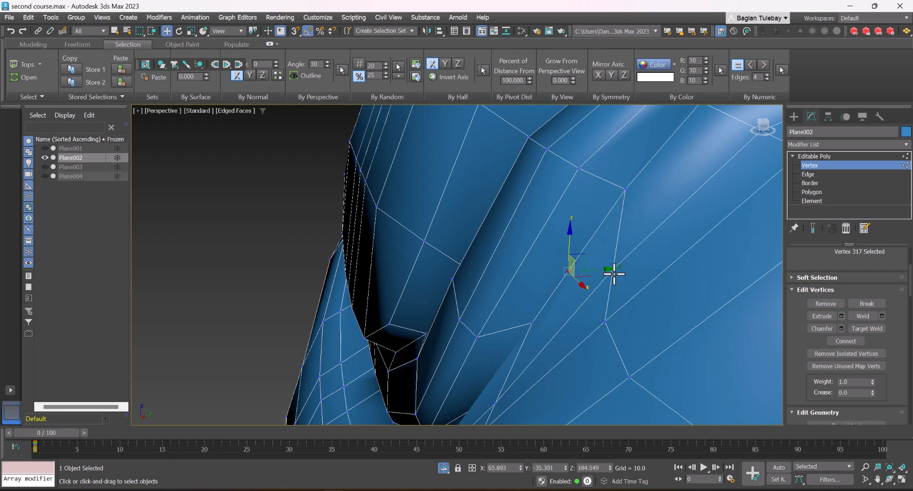
pyautogui.click(615, 273)
pyautogui.keyDown('alt'); pyautogui.moveTo(580, 202); pyautogui.dragTo(808, 186, button='middle'); pyautogui.keyUp('alt')
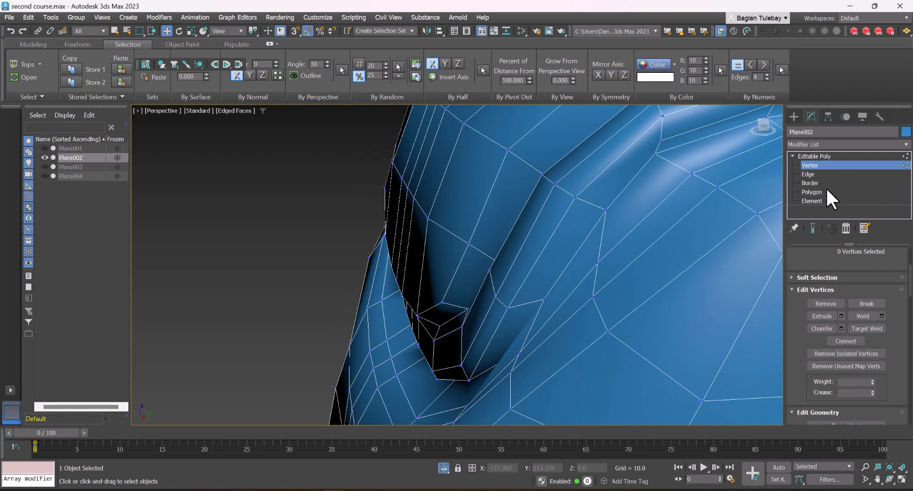
# Cut an edge from the ridge vertex at the rim's corner down to the vertex below it.
pyautogui.click(826, 191)
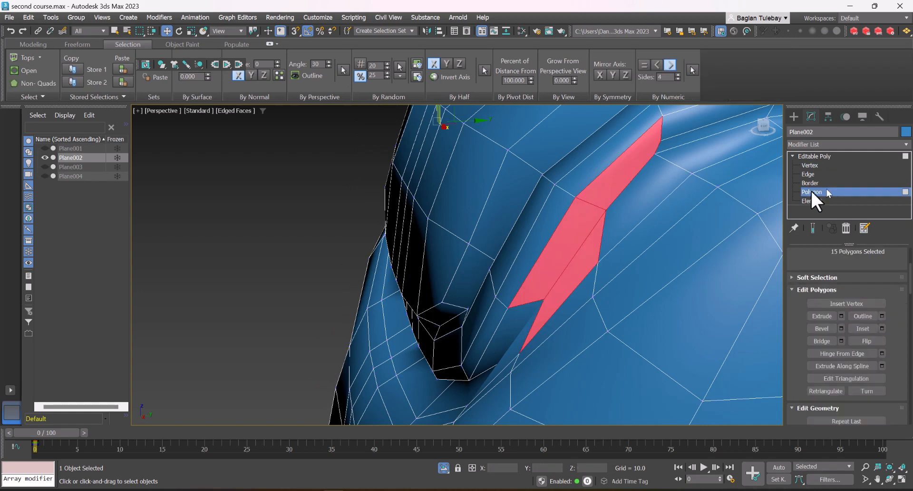
pyautogui.click(809, 165)
pyautogui.keyDown('alt'); pyautogui.moveTo(670, 154); pyautogui.dragTo(637, 130, button='middle'); pyautogui.keyUp('alt')
pyautogui.rightClick(644, 122)
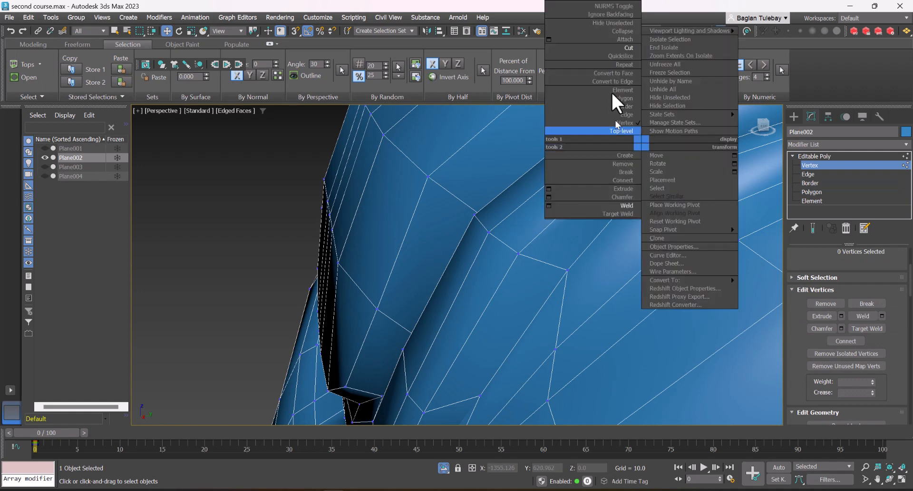
pyautogui.click(617, 53)
pyautogui.click(651, 128)
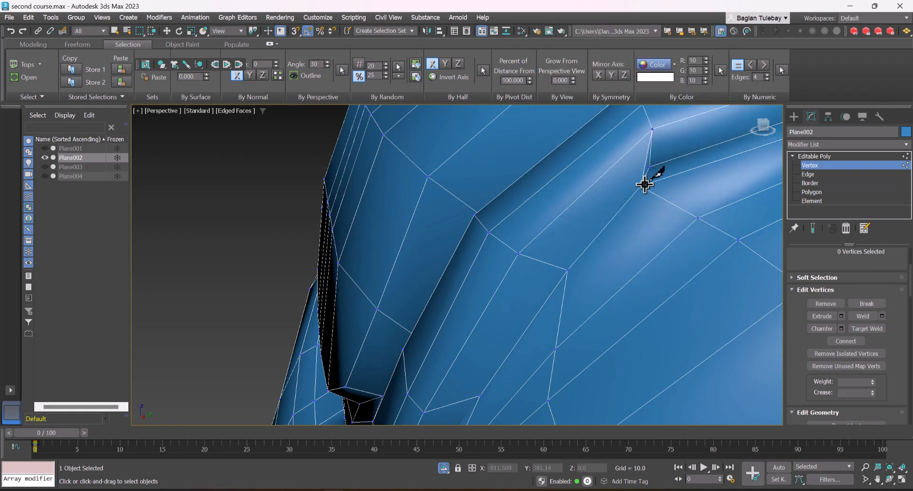
pyautogui.scroll(-2, 576, 195)
pyautogui.scroll(-2, 577, 195)
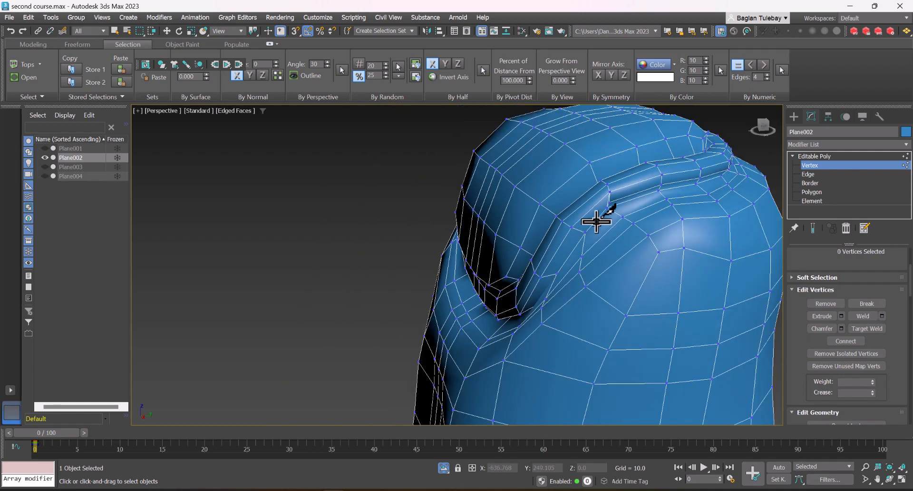
# Remove the edge loop that runs along the groove beneath the flap's rim, including its vertices.
pyautogui.press('w')
pyautogui.scroll(5, 632, 200)
pyautogui.press('2')
pyautogui.doubleClick(605, 219)
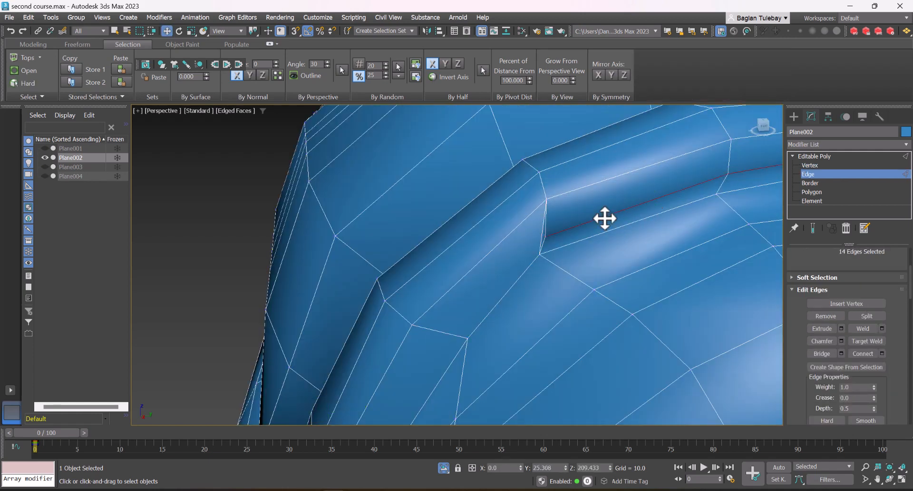
pyautogui.hotkey('ctrl', 'BackSpace')
pyautogui.scroll(-5, 605, 222)
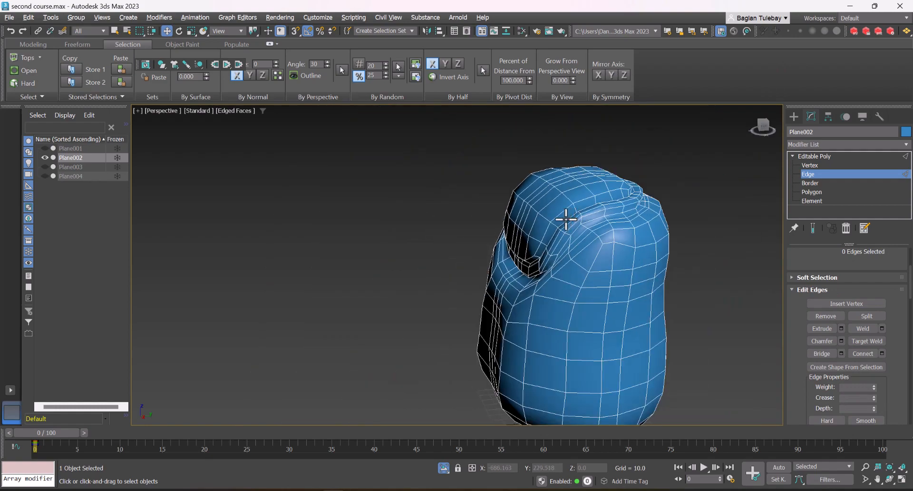
# Select all polygons with more than four sides and examine the backpack's underside.
pyautogui.keyDown('alt'); pyautogui.moveTo(567, 129); pyautogui.dragTo(774, 198, button='middle'); pyautogui.keyUp('alt')
pyautogui.click(824, 191)
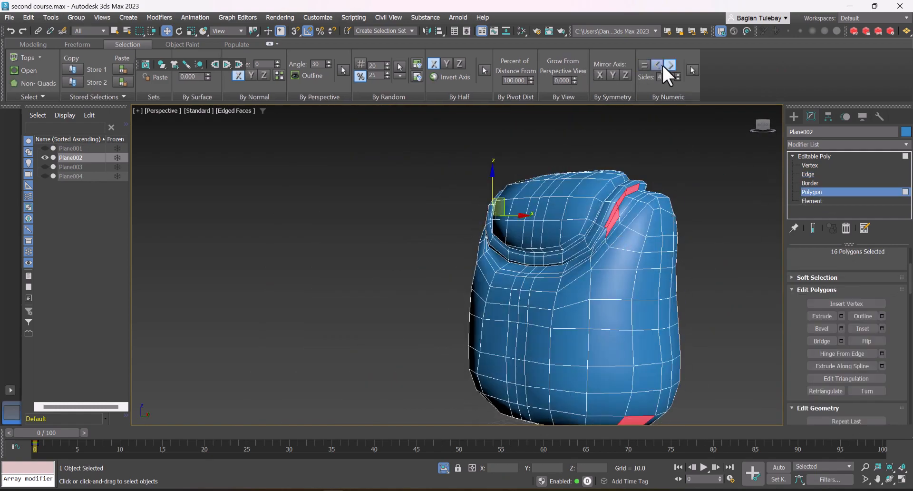
pyautogui.click(692, 70)
pyautogui.keyDown('alt'); pyautogui.moveTo(631, 138); pyautogui.dragTo(589, 292, button='middle'); pyautogui.keyUp('alt')
pyautogui.scroll(8, 589, 291)
# Remove the short edge between the curved side and the flat bottom of the backpack, including its extra vertex.
pyautogui.press('1')
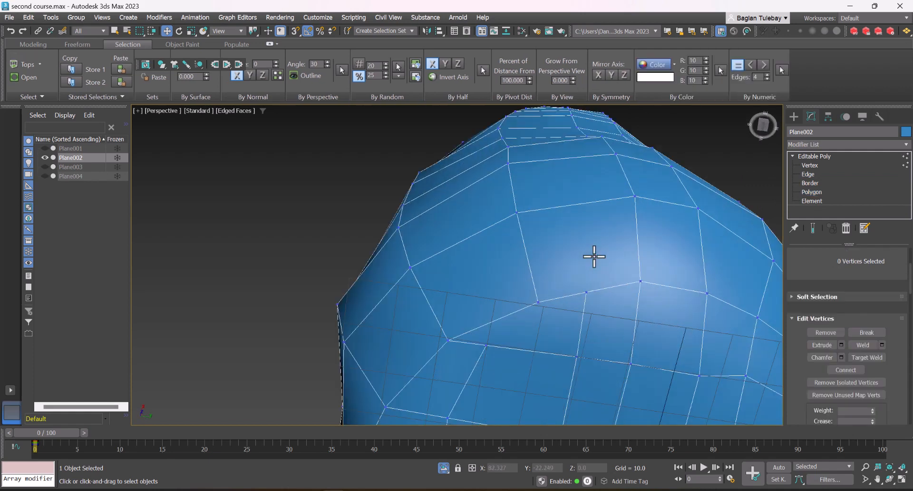
pyautogui.rightClick(601, 277)
pyautogui.click(582, 172)
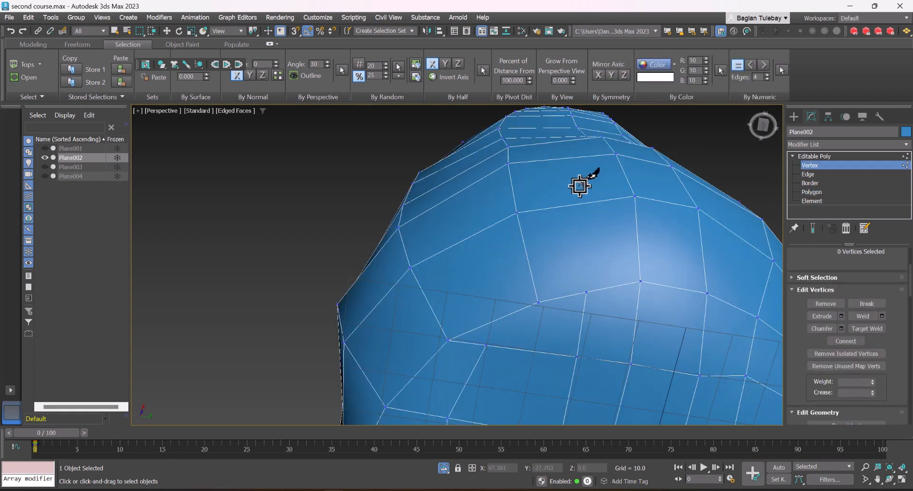
pyautogui.keyDown('alt'); pyautogui.moveTo(555, 265); pyautogui.dragTo(546, 197, button='middle'); pyautogui.keyUp('alt')
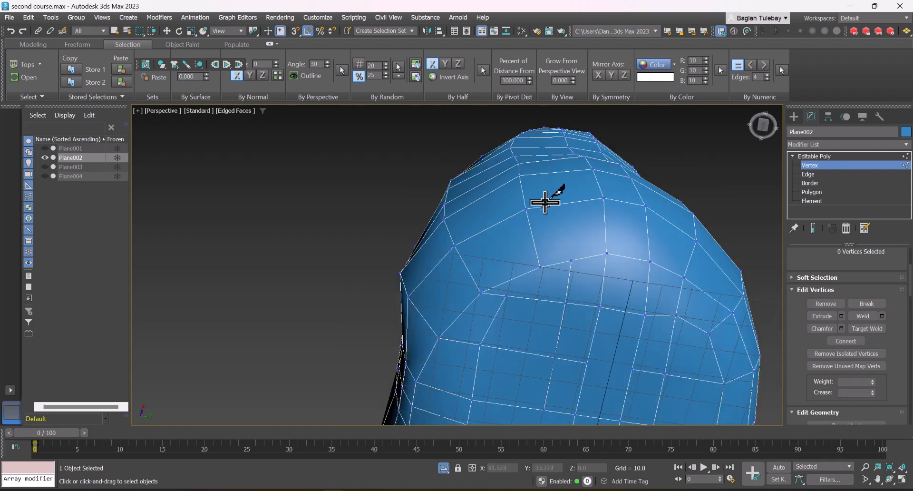
pyautogui.press('w')
pyautogui.press('2')
pyautogui.click(571, 282)
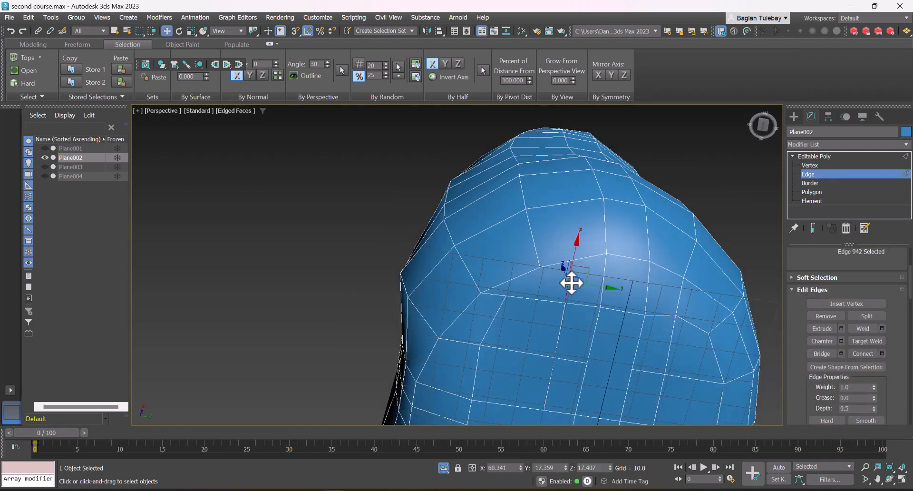
# Cut a replacement edge from the neighbouring corner vertex diagonally to the open vertex on the bottom's border.
pyautogui.press('1')
pyautogui.rightClick(569, 280)
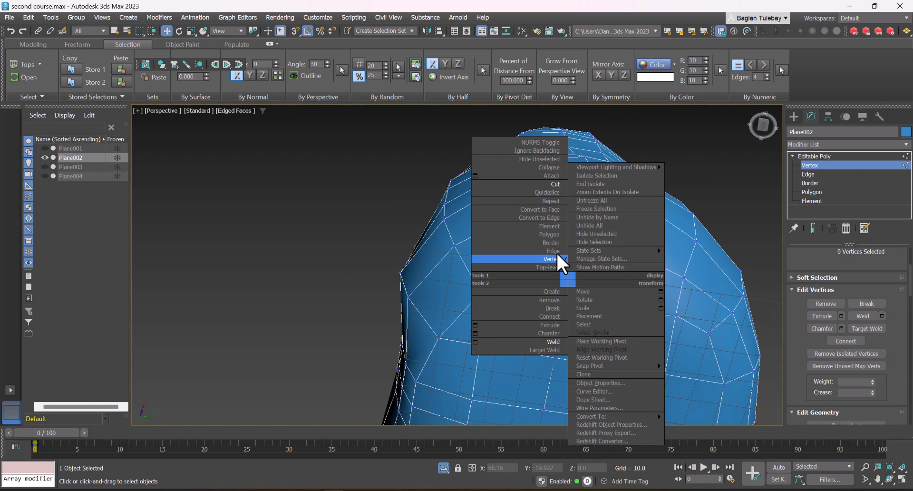
pyautogui.click(551, 192)
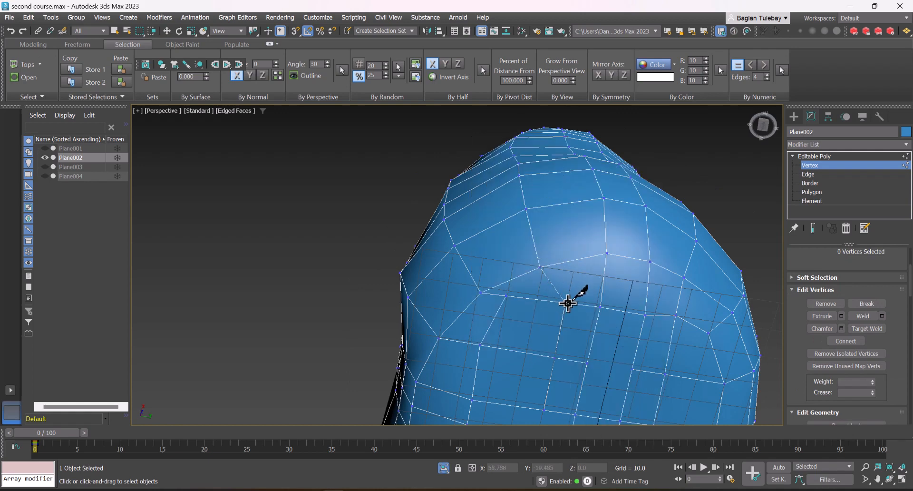
pyautogui.scroll(-2, 574, 254)
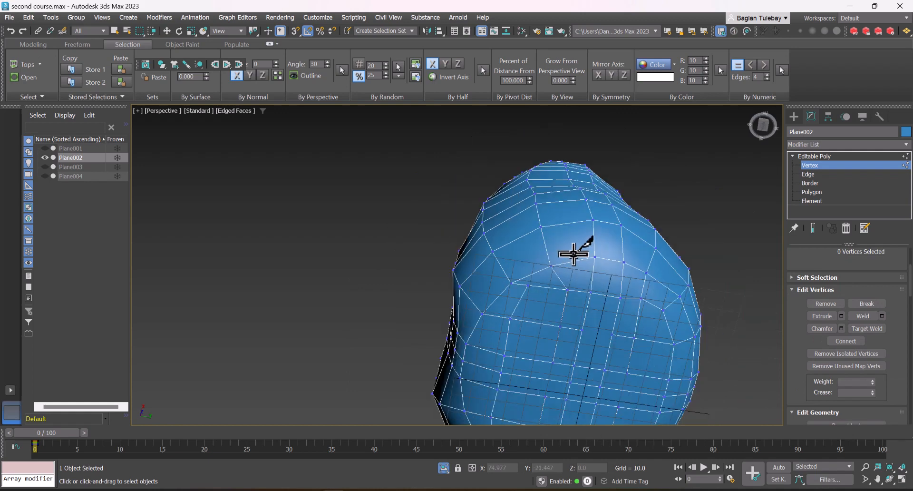
pyautogui.scroll(2, 611, 339)
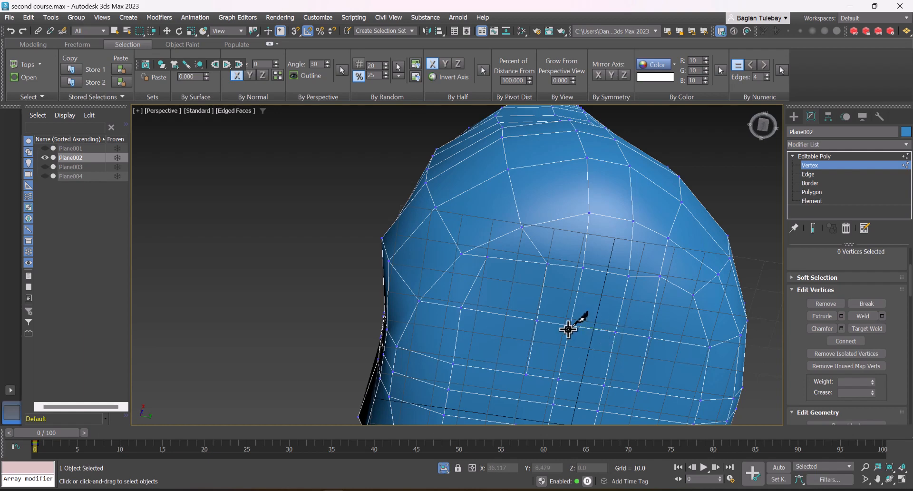
# Select the remaining polygons with more than four sides on the backpack's bottom.
pyautogui.click(816, 191)
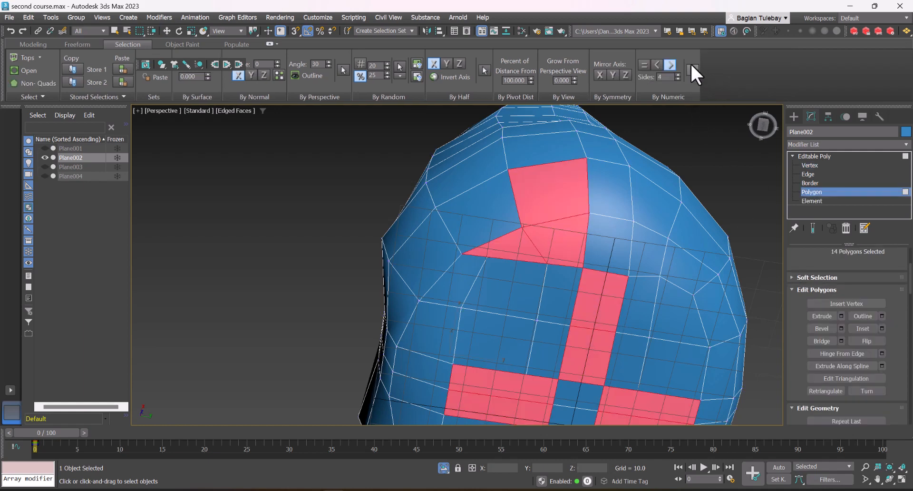
pyautogui.click(691, 66)
pyautogui.scroll(-2, 567, 198)
pyautogui.scroll(-1, 542, 354)
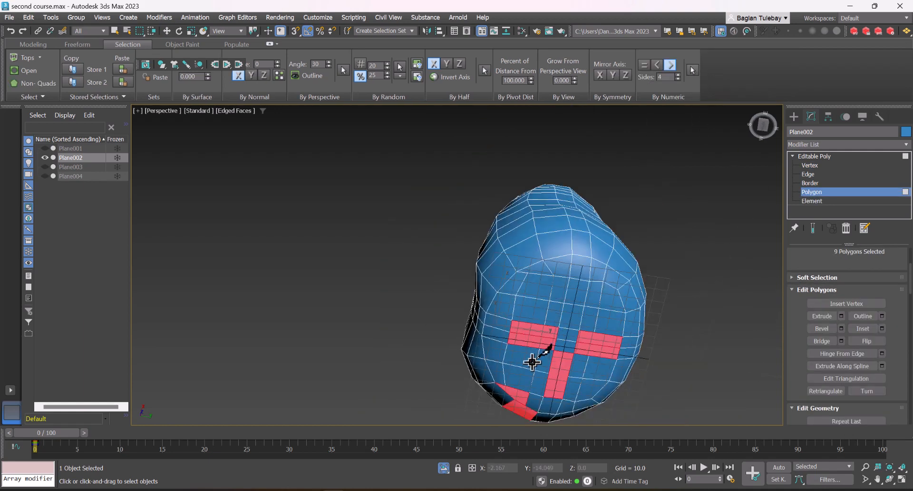
# Cut edges joining the open vertices across the wide strips on both halves of the bottom, and return to polygon level.
pyautogui.scroll(5, 541, 351)
pyautogui.press('1')
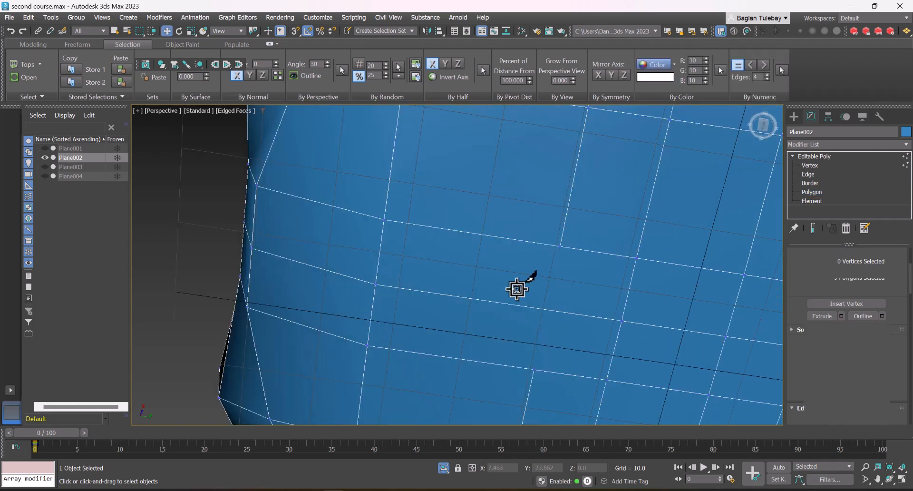
pyautogui.rightClick(548, 187)
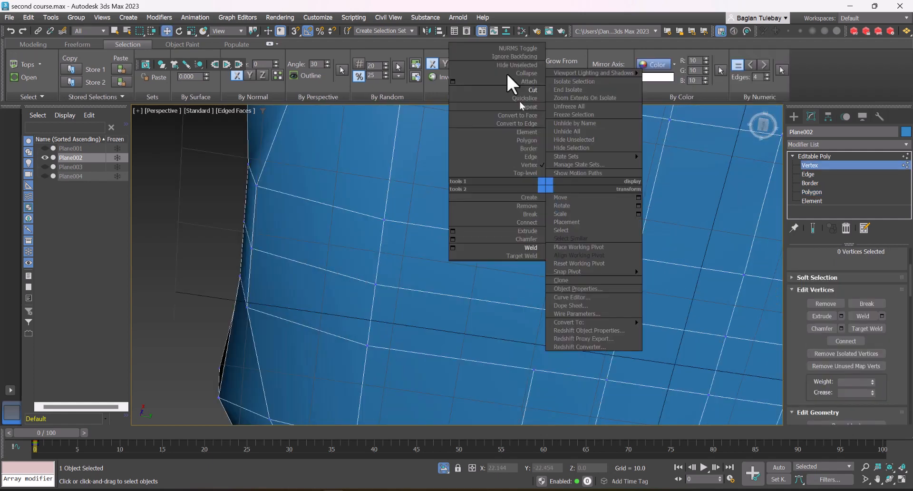
pyautogui.click(529, 89)
pyautogui.click(559, 246)
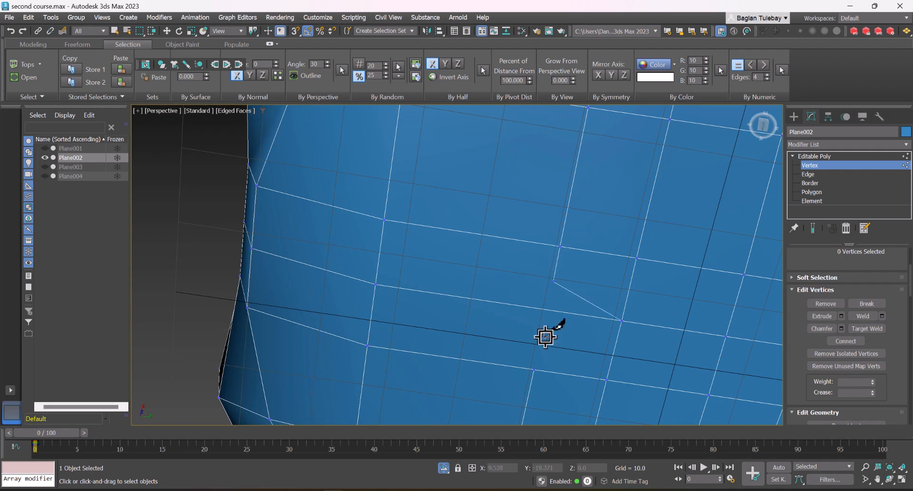
pyautogui.click(534, 369)
pyautogui.rightClick(534, 369)
pyautogui.scroll(-4, 487, 274)
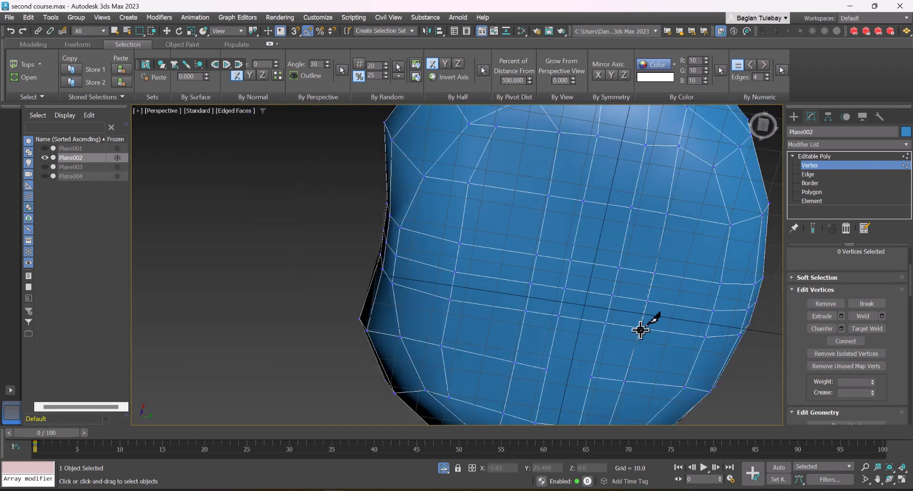
pyautogui.click(812, 191)
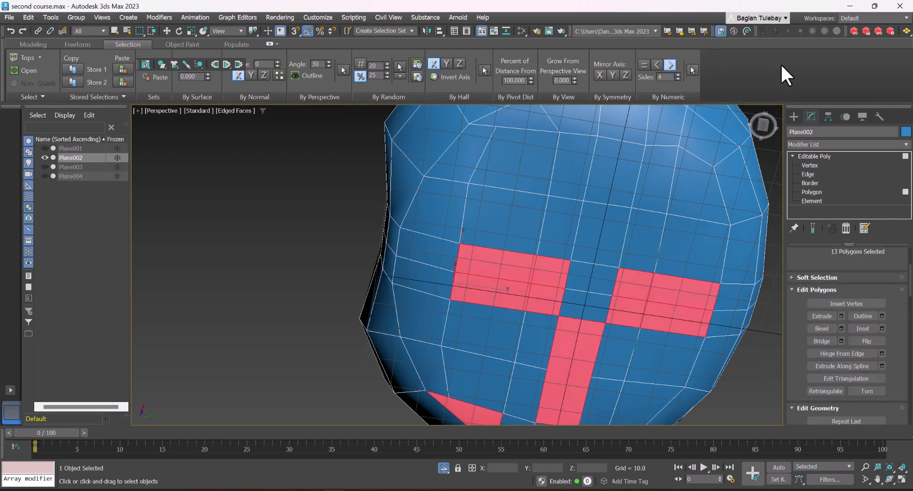
# Select the polygons with more than four sides that remain on the backpack.
pyautogui.click(693, 70)
pyautogui.scroll(-5, 575, 220)
pyautogui.moveTo(574, 222); pyautogui.dragTo(497, 244, button='middle')
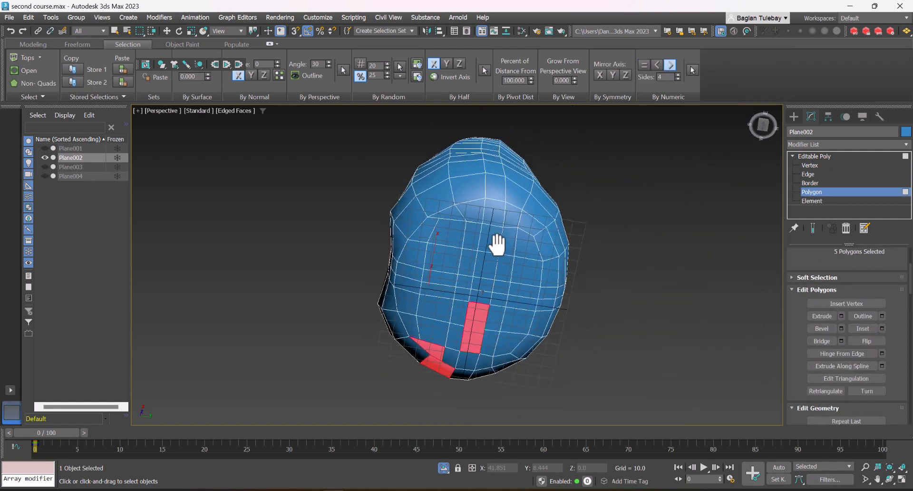
pyautogui.press('super')
pyautogui.press('super')
pyautogui.keyDown('alt'); pyautogui.moveTo(542, 225); pyautogui.dragTo(593, 247, button='middle'); pyautogui.keyUp('alt')
pyautogui.press('2')
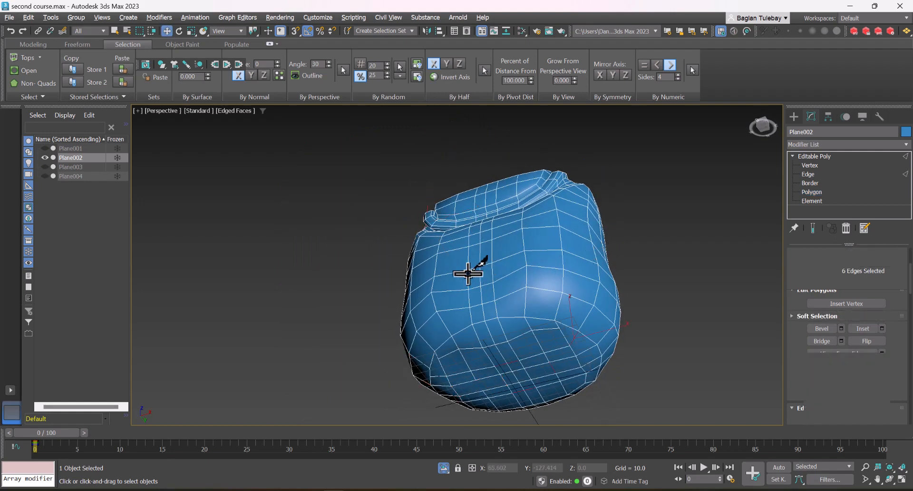
pyautogui.click(484, 272)
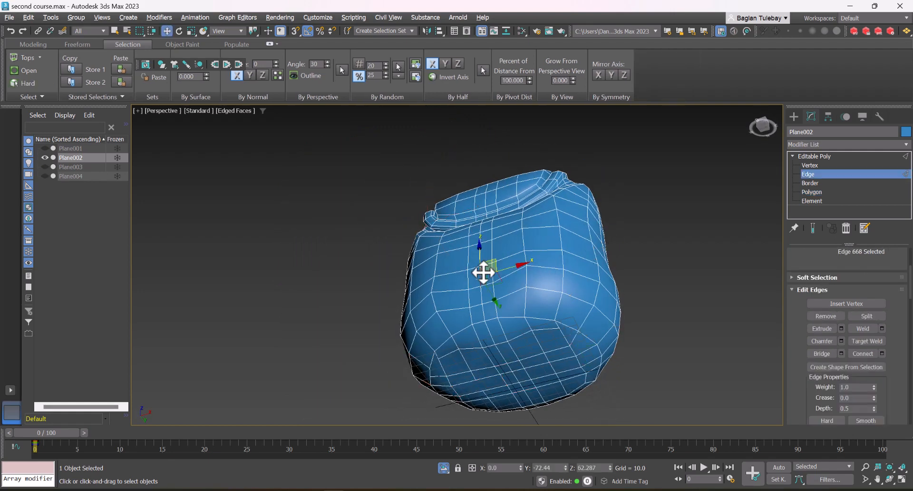
pyautogui.click(903, 145)
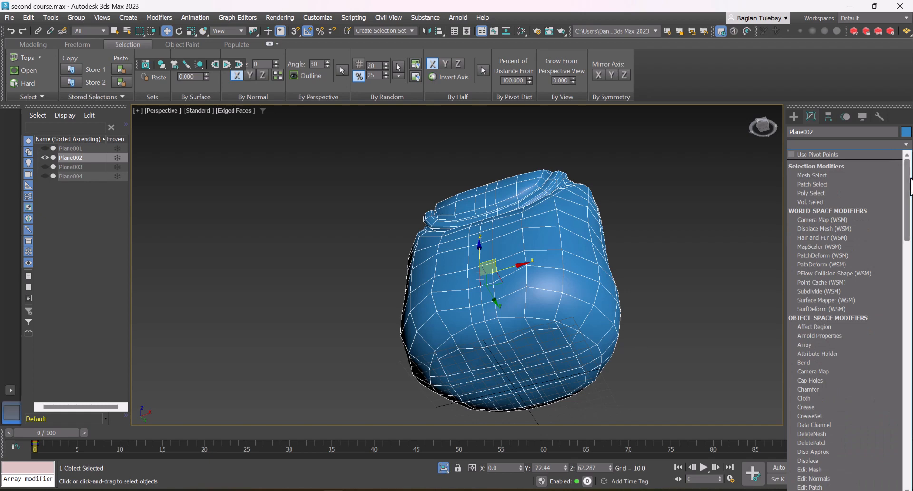
pyautogui.moveTo(908, 206); pyautogui.dragTo(907, 383)
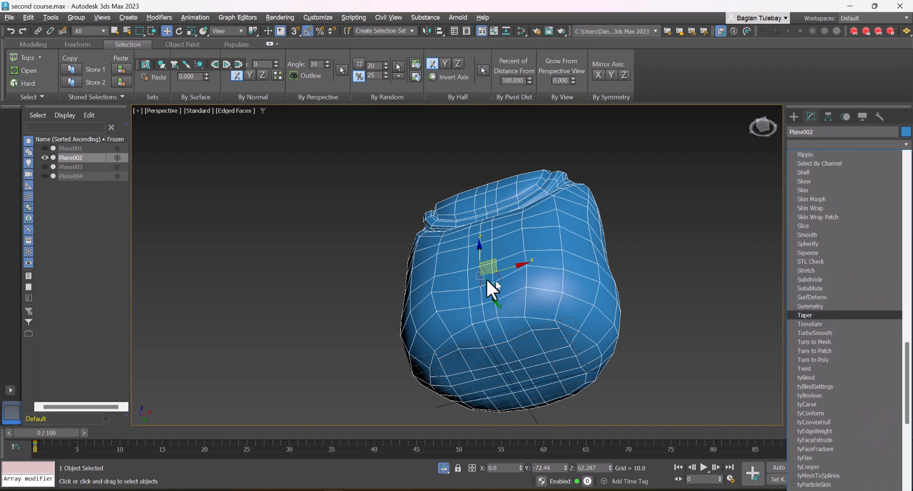
pyautogui.click(496, 231)
pyautogui.scroll(4, 497, 243)
pyautogui.keyDown('alt'); pyautogui.moveTo(497, 243); pyautogui.dragTo(547, 275, button='middle'); pyautogui.keyUp('alt')
pyautogui.click(847, 158)
# Add a Symmetry modifier to the backpack after selecting a vertical edge on the front's centre line.
pyautogui.scroll(-4, 517, 245)
pyautogui.keyDown('alt'); pyautogui.moveTo(518, 245); pyautogui.dragTo(522, 281, button='middle'); pyautogui.keyUp('alt')
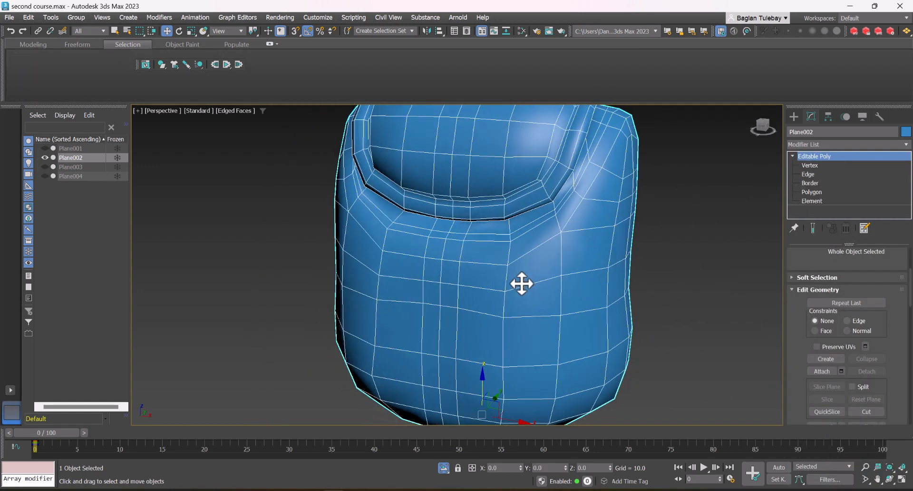
pyautogui.scroll(-2, 489, 244)
pyautogui.scroll(1, 512, 304)
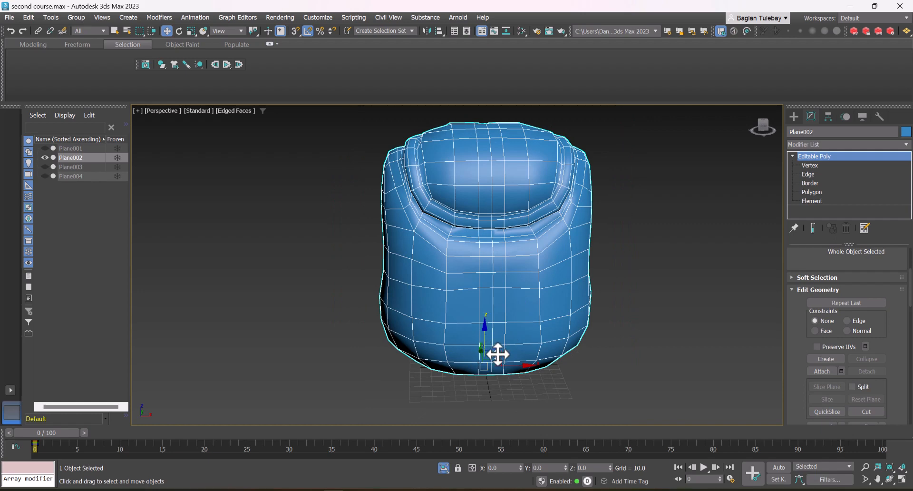
pyautogui.click(808, 175)
pyautogui.scroll(6, 493, 255)
pyautogui.click(442, 250)
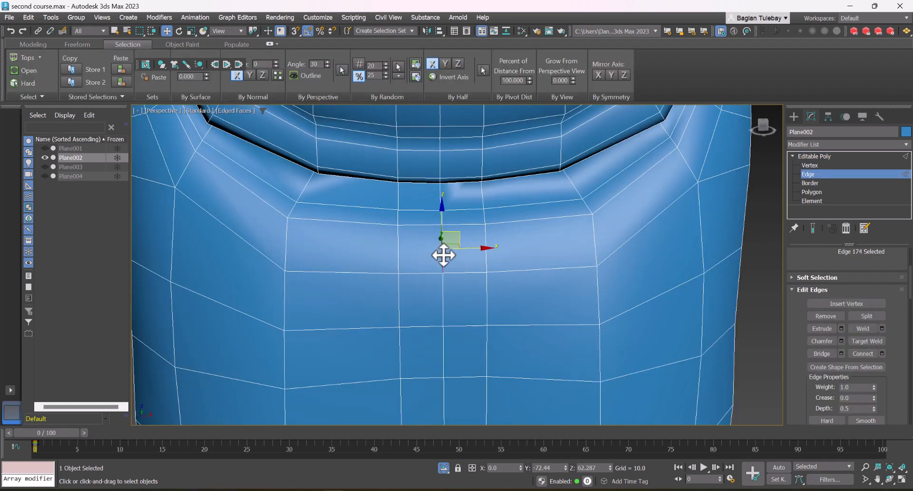
pyautogui.click(906, 145)
pyautogui.moveTo(906, 173); pyautogui.dragTo(871, 340)
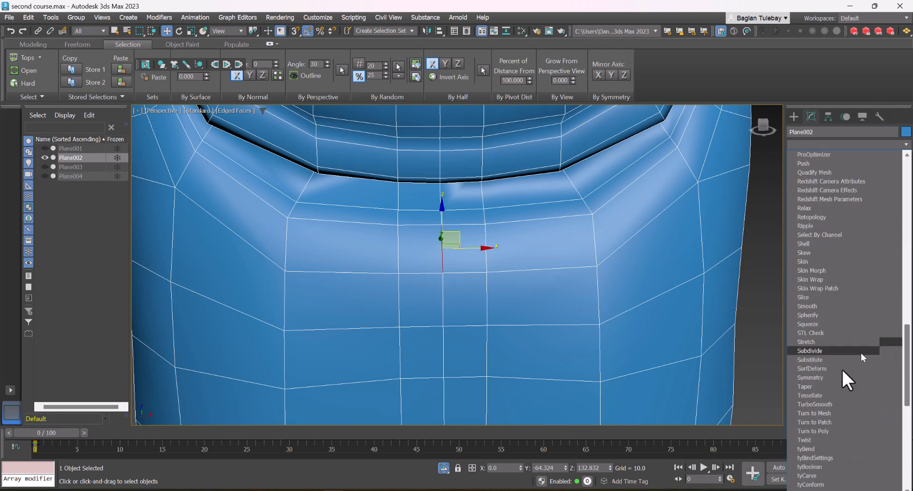
pyautogui.click(808, 378)
pyautogui.scroll(-3, 689, 251)
pyautogui.scroll(-5, 690, 251)
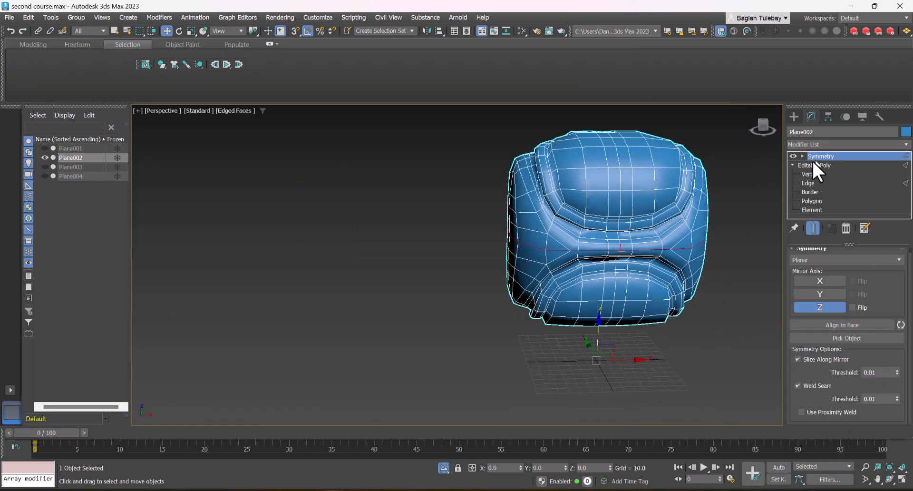
# Set the Symmetry modifier to mirror across the X axis only, trying its Flip option and leaving it off.
pyautogui.click(819, 281)
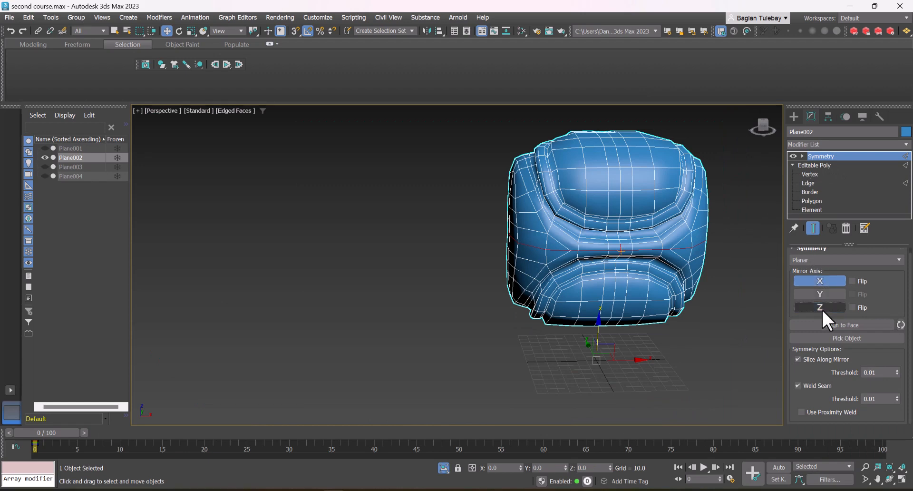
pyautogui.keyDown('alt'); pyautogui.moveTo(609, 224); pyautogui.dragTo(660, 251, button='middle'); pyautogui.keyUp('alt')
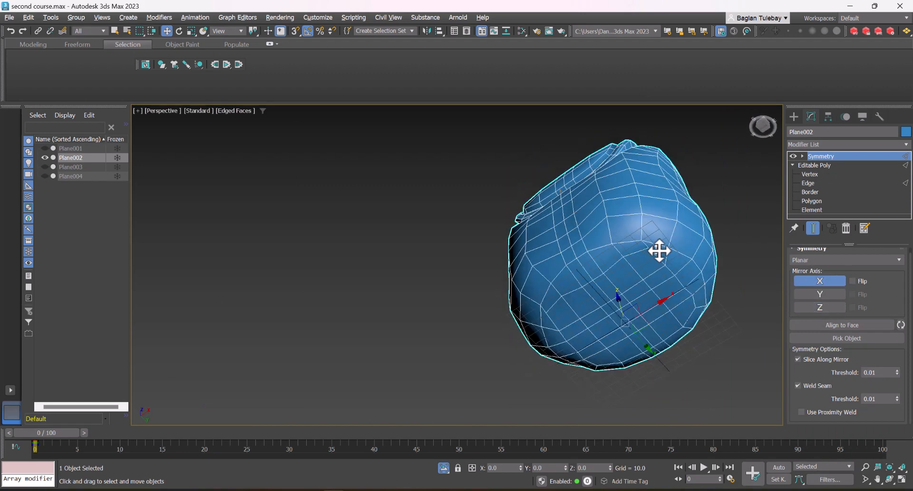
pyautogui.scroll(2, 660, 251)
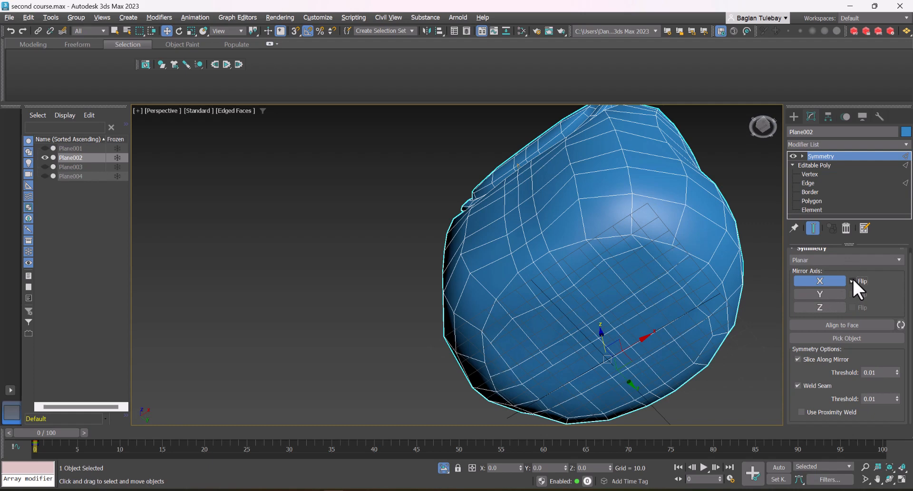
pyautogui.scroll(5, 699, 322)
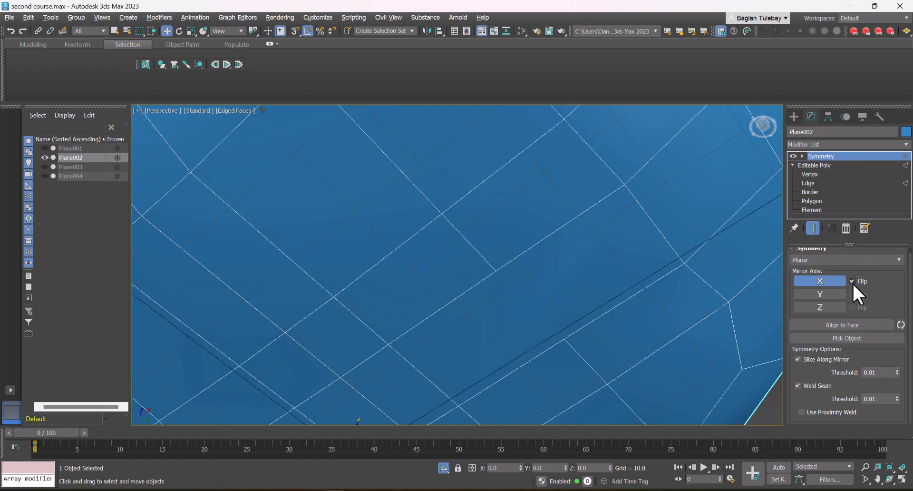
pyautogui.scroll(-8, 519, 291)
# Go to the Editable Poly's vertex level and select the two inward-bent vertices beside the centre line on the backpack's back.
pyautogui.keyDown('alt'); pyautogui.moveTo(520, 291); pyautogui.dragTo(406, 309, button='middle'); pyautogui.keyUp('alt')
pyautogui.scroll(3, 503, 279)
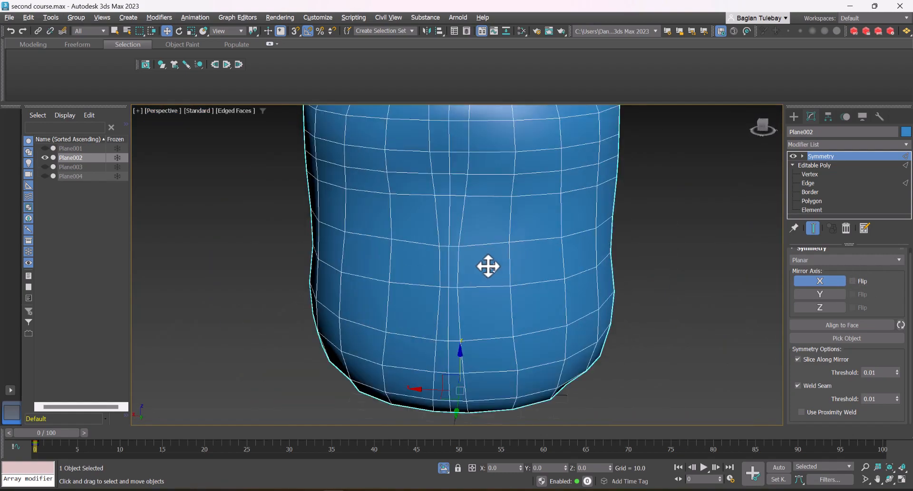
pyautogui.scroll(-3, 489, 279)
pyautogui.keyDown('alt'); pyautogui.moveTo(451, 250); pyautogui.dragTo(444, 250, button='middle'); pyautogui.keyUp('alt')
pyautogui.scroll(2, 451, 243)
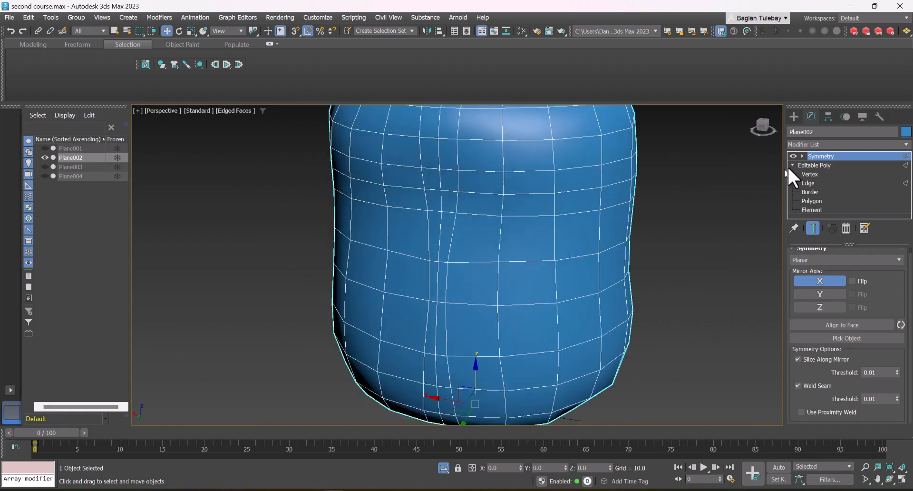
pyautogui.click(809, 174)
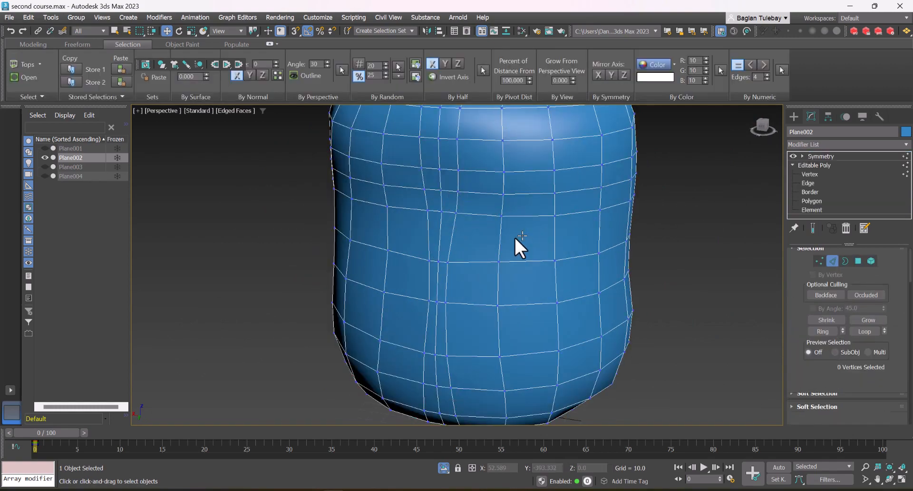
pyautogui.keyDown('alt'); pyautogui.moveTo(481, 252); pyautogui.dragTo(337, 247, button='middle'); pyautogui.keyUp('alt')
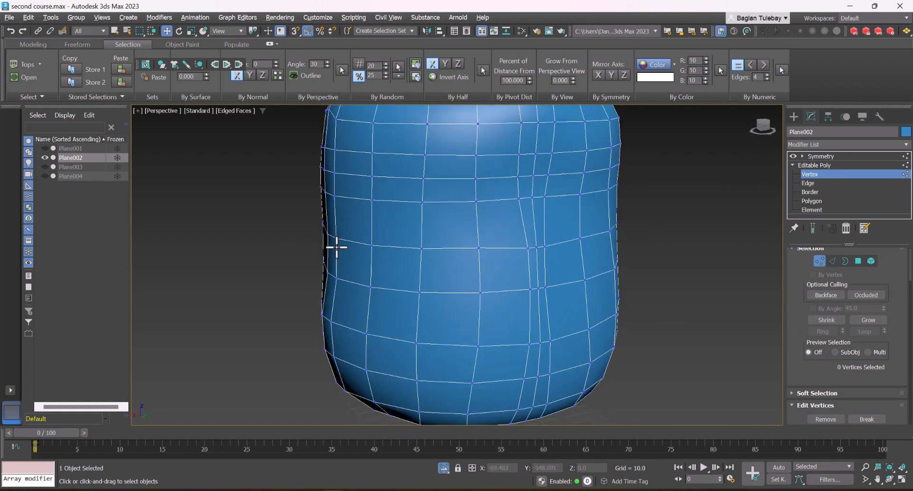
pyautogui.scroll(3, 518, 243)
pyautogui.click(531, 249)
pyautogui.keyDown('ctrl'); pyautogui.click(535, 311); pyautogui.keyUp('ctrl')
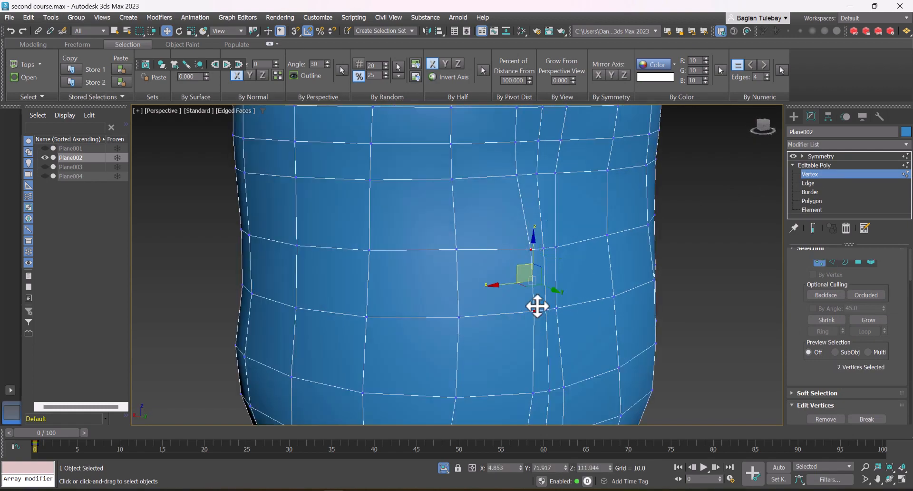
# Try moving the two selected vertices away from the centre line without a constraint, and undo the move.
pyautogui.moveTo(834, 369); pyautogui.dragTo(812, 178)
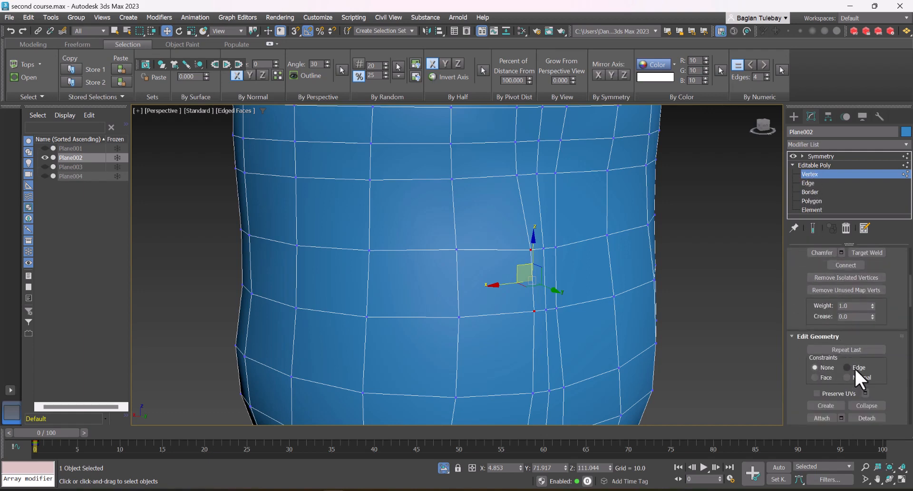
pyautogui.keyDown('alt'); pyautogui.moveTo(556, 281); pyautogui.dragTo(524, 298, button='middle'); pyautogui.keyUp('alt')
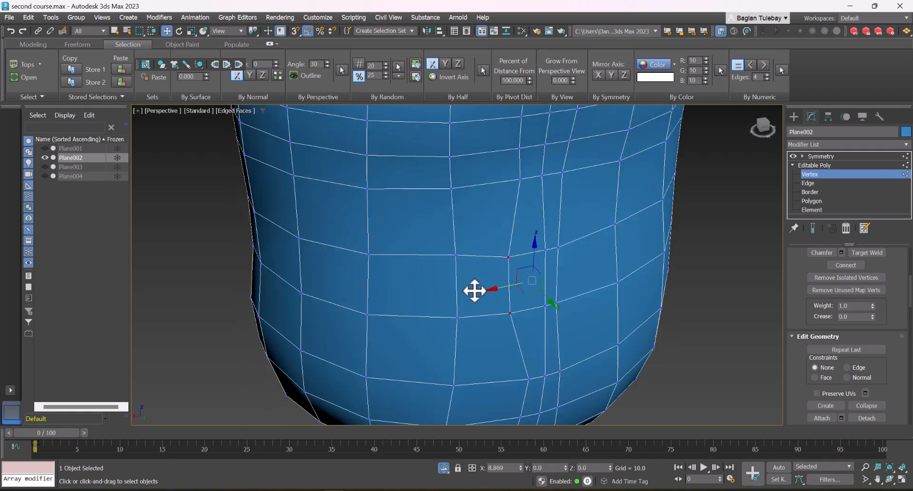
pyautogui.moveTo(517, 295); pyautogui.dragTo(390, 358)
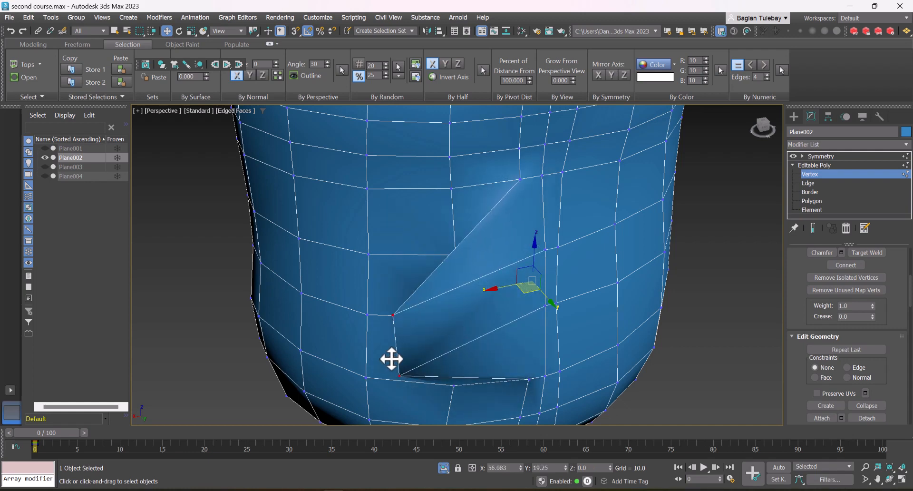
pyautogui.hotkey('ctrl', 'z')
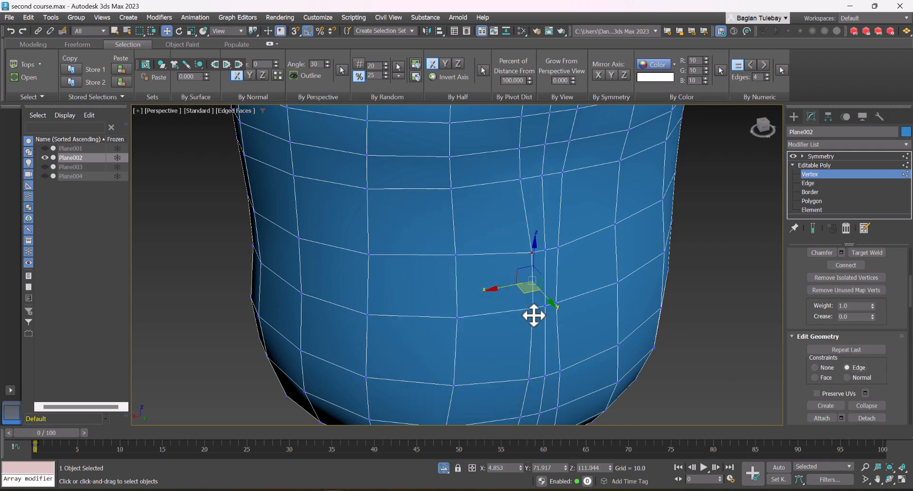
# With the Edge constraint, slide the two vertices and the one below them about 5 units outward from the centre line.
pyautogui.moveTo(501, 288); pyautogui.dragTo(546, 293)
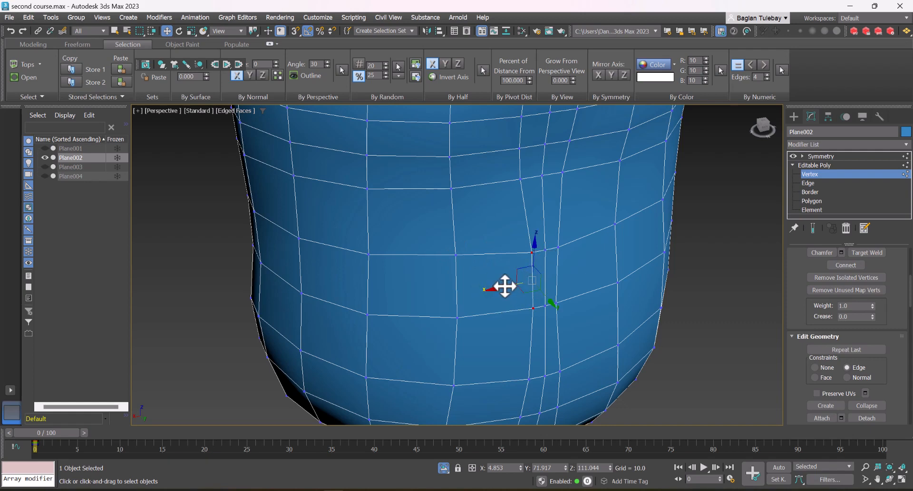
pyautogui.moveTo(501, 285); pyautogui.dragTo(491, 287)
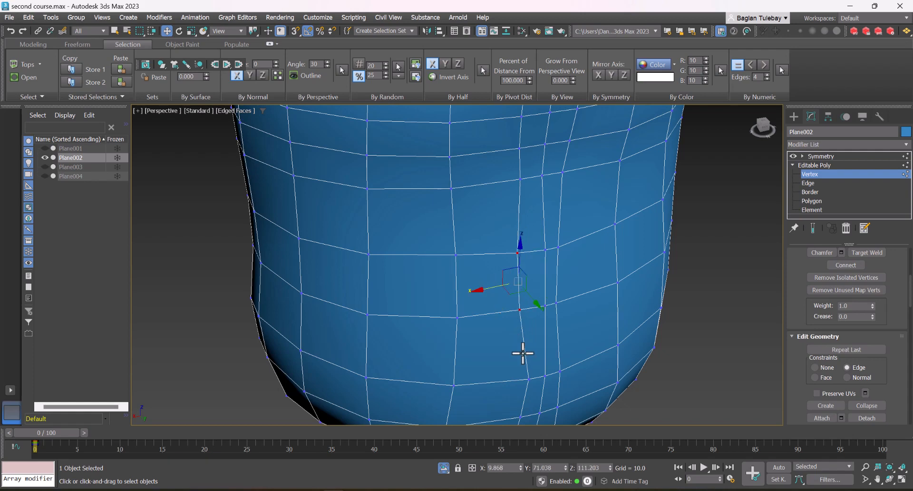
pyautogui.click(532, 376)
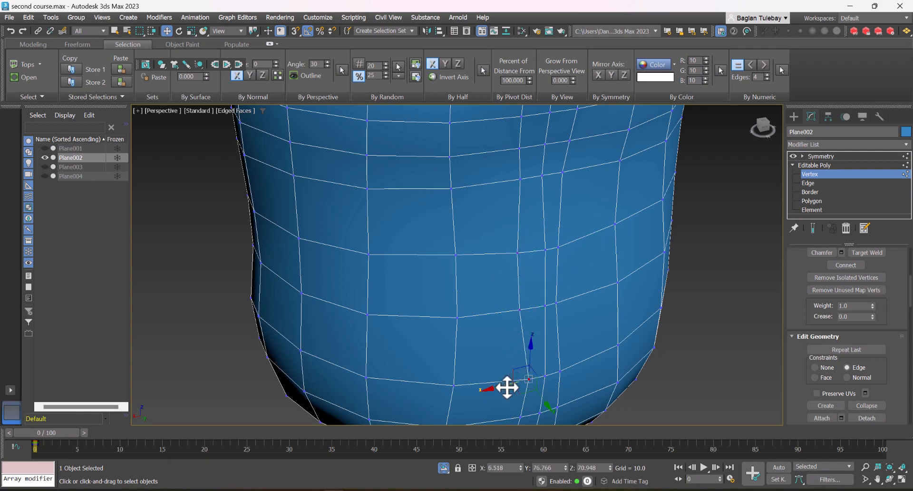
pyautogui.moveTo(507, 387)
pyautogui.mouseDown()
pyautogui.moveTo(487, 387)
pyautogui.moveTo(498, 390)
pyautogui.mouseUp()
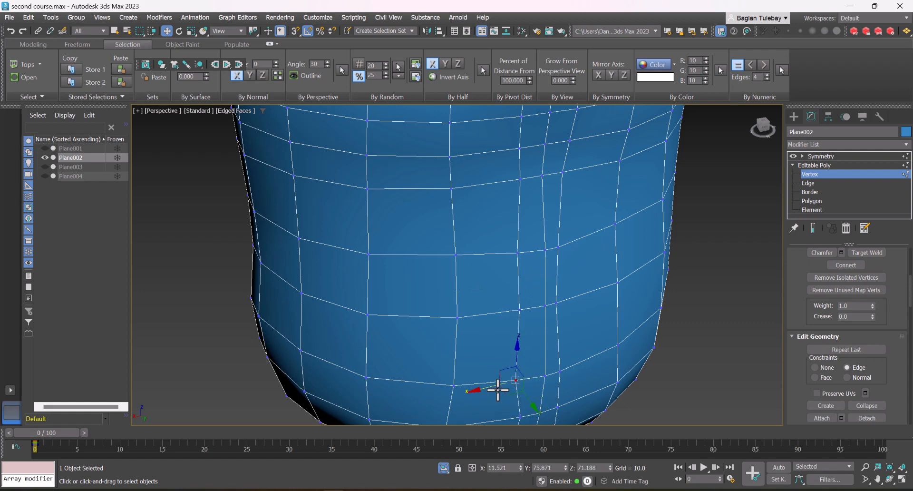
# Show the end result of the Symmetry modifier and examine the mirrored mesh on the backpack's back and front.
pyautogui.click(814, 229)
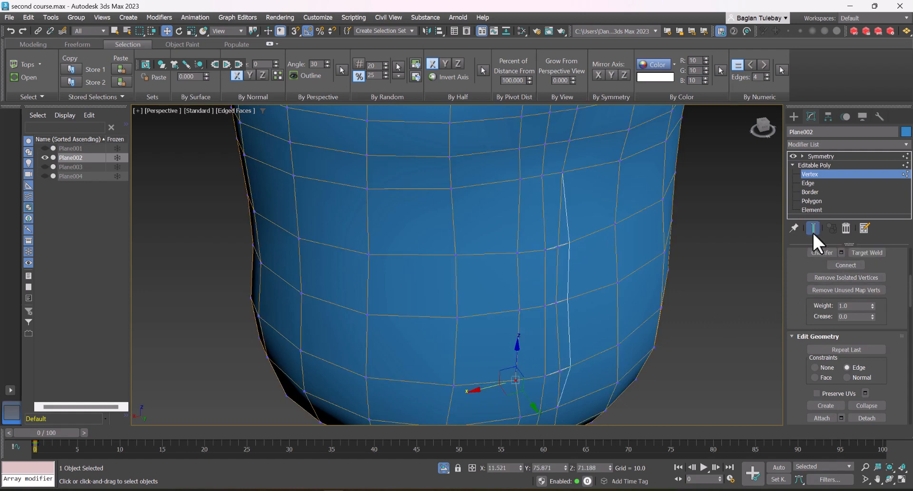
pyautogui.scroll(-2, 498, 225)
pyautogui.scroll(-2, 503, 230)
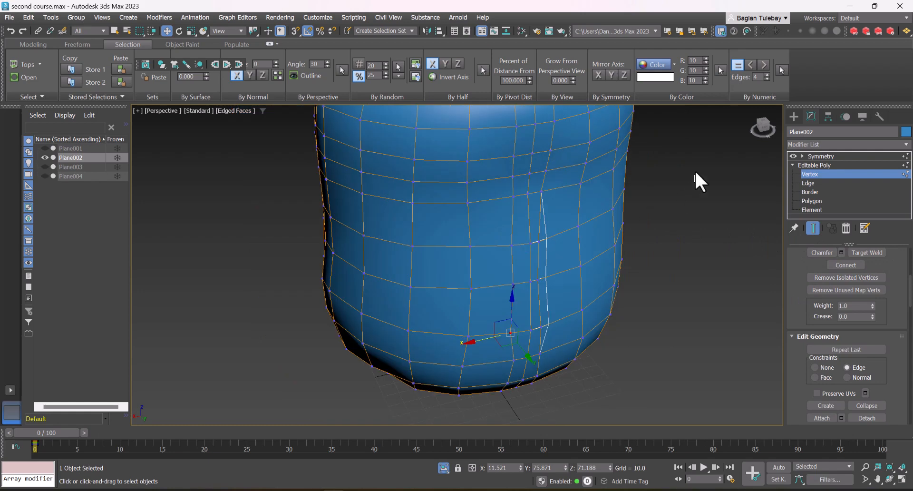
pyautogui.click(811, 156)
pyautogui.scroll(-3, 566, 230)
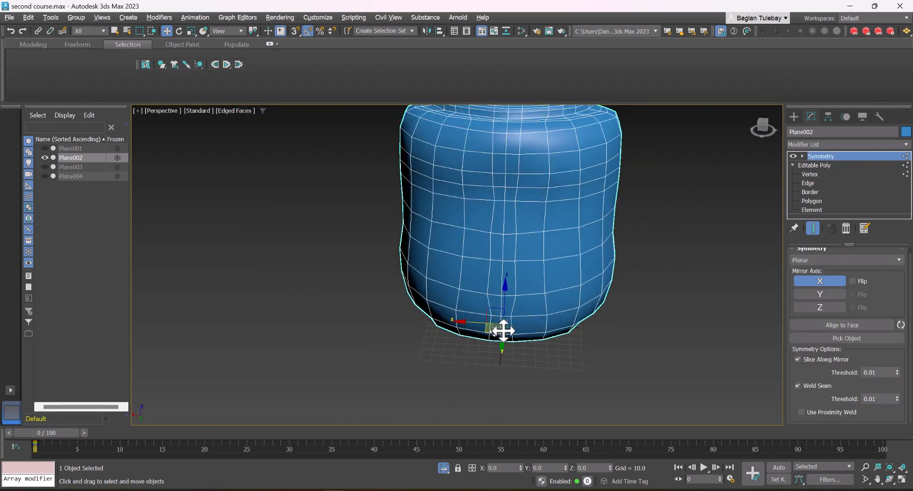
pyautogui.keyDown('alt'); pyautogui.moveTo(502, 328); pyautogui.dragTo(628, 329, button='middle'); pyautogui.keyUp('alt')
pyautogui.scroll(-3, 537, 359)
pyautogui.moveTo(511, 259)
pyautogui.keyDown('alt'); pyautogui.mouseDown(button='middle')
pyautogui.moveTo(504, 247)
pyautogui.moveTo(516, 247)
pyautogui.mouseUp(button='middle'); pyautogui.keyUp('alt')
pyautogui.scroll(5, 516, 248)
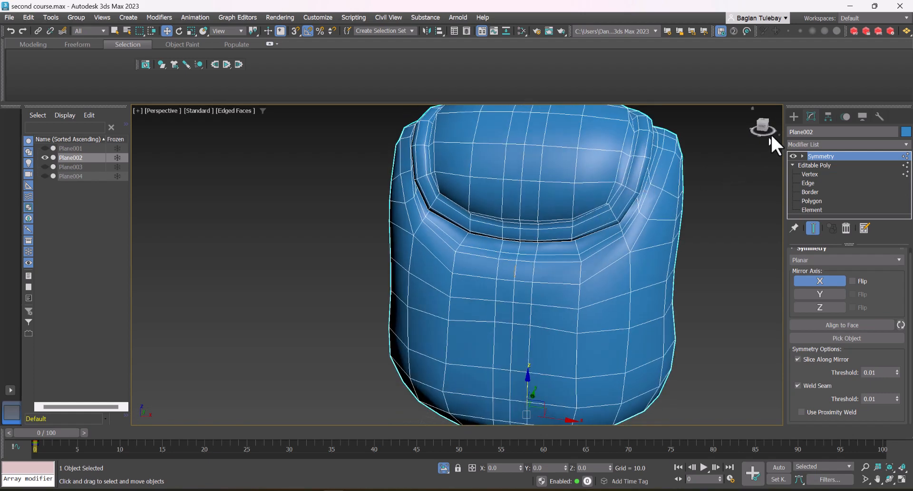
# Convert the backpack to an Editable Poly, collapsing the Symmetry modifier.
pyautogui.rightClick(585, 242)
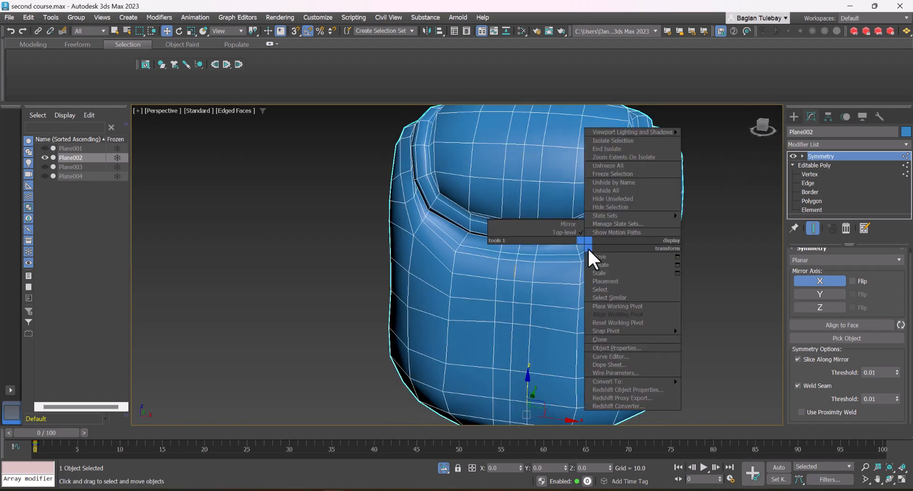
pyautogui.moveTo(666, 381)
pyautogui.click(694, 389)
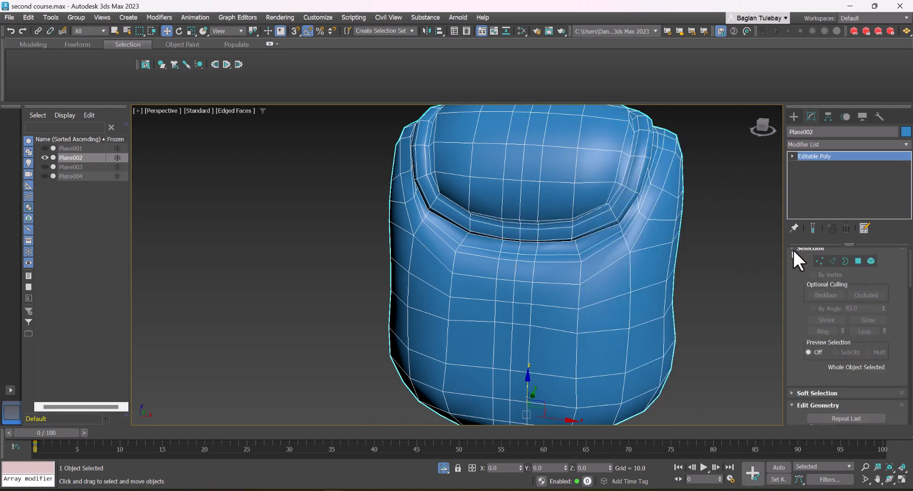
# At polygon level, check the mirrored backpack for polygons with more than four sides, and for ones with fewer.
pyautogui.click(859, 261)
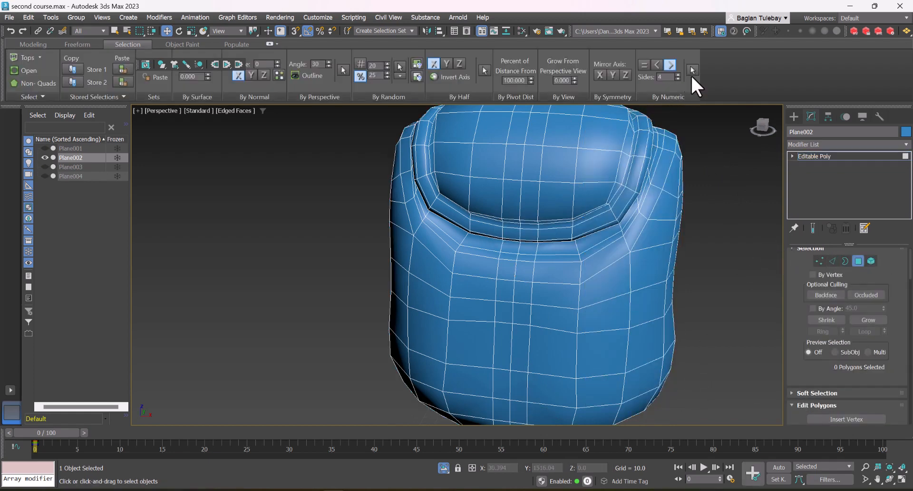
pyautogui.scroll(-8, 622, 127)
pyautogui.keyDown('alt'); pyautogui.moveTo(622, 127); pyautogui.dragTo(628, 110, button='middle'); pyautogui.keyUp('alt')
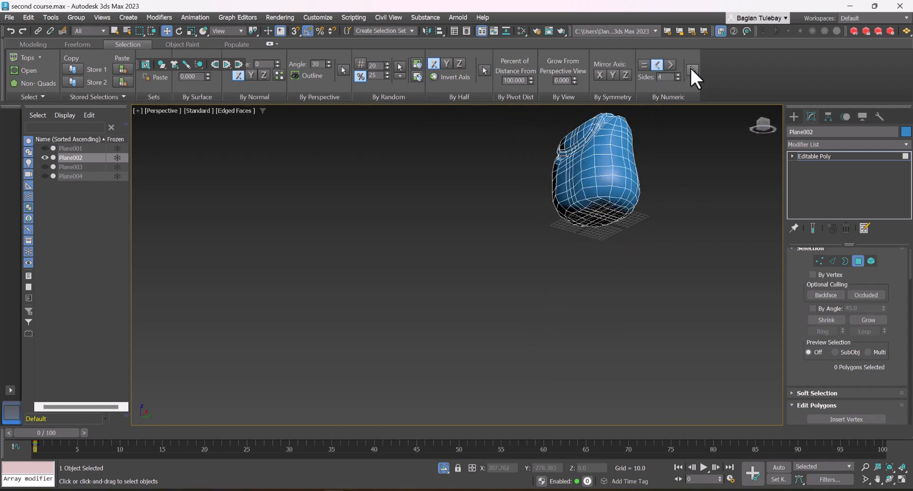
# Leave polygon level, view the backpack from the side and front, and show the conversion options for the mesh.
pyautogui.scroll(6, 661, 111)
pyautogui.keyDown('alt'); pyautogui.moveTo(661, 110); pyautogui.dragTo(341, 177, button='middle'); pyautogui.keyUp('alt')
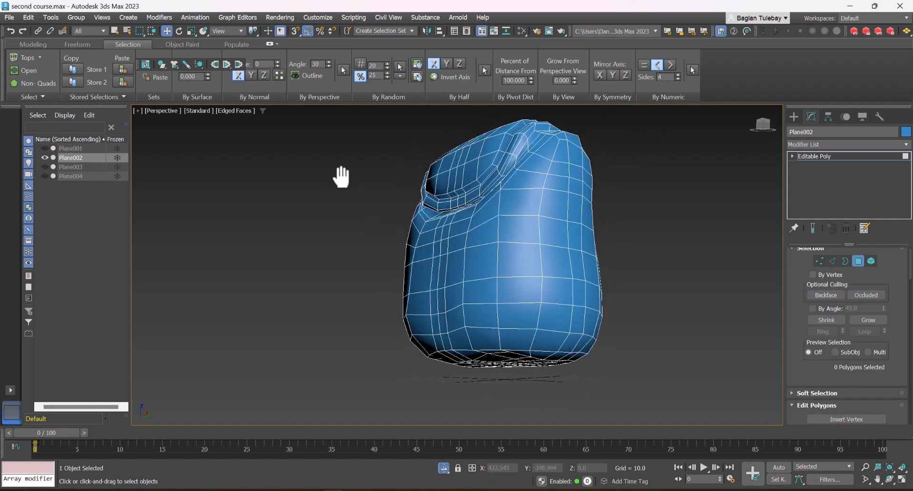
pyautogui.click(794, 116)
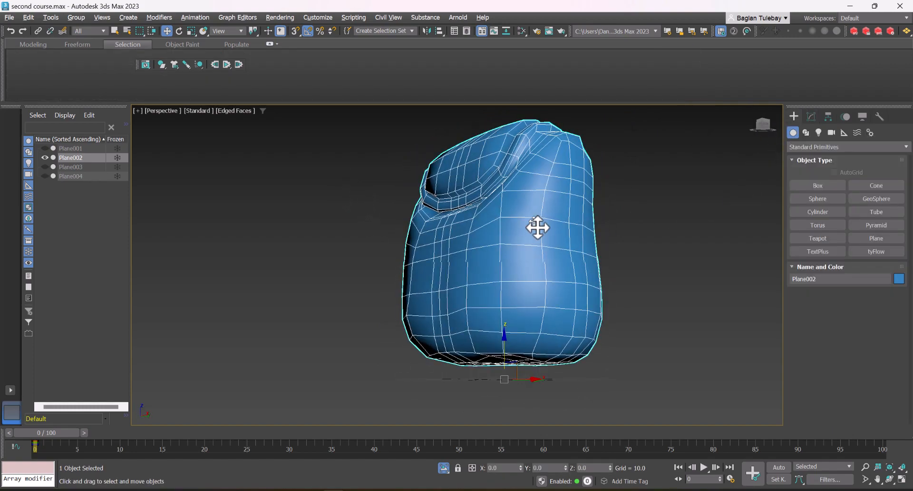
pyautogui.moveTo(536, 226)
pyautogui.keyDown('alt'); pyautogui.mouseDown(button='middle')
pyautogui.moveTo(516, 222)
pyautogui.moveTo(506, 233)
pyautogui.moveTo(547, 238)
pyautogui.mouseUp(button='middle'); pyautogui.keyUp('alt')
pyautogui.scroll(-3, 506, 232)
pyautogui.scroll(6, 506, 233)
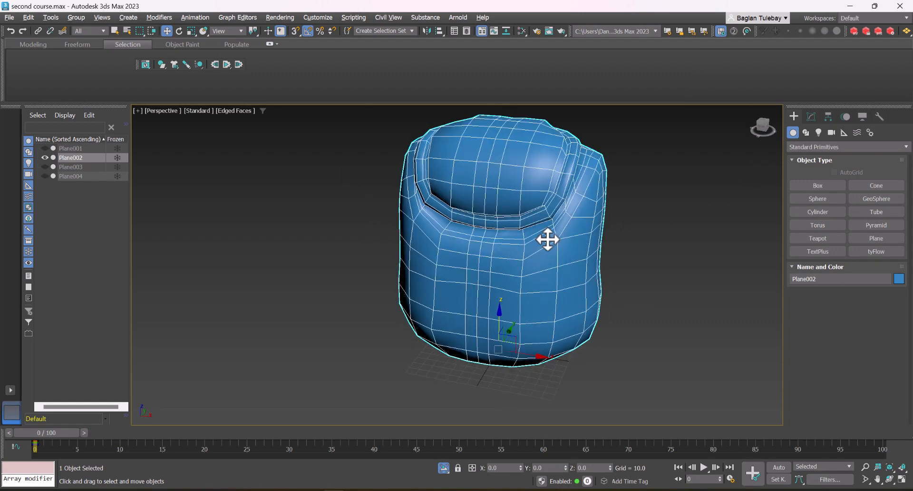
pyautogui.rightClick(537, 278)
pyautogui.moveTo(608, 414)
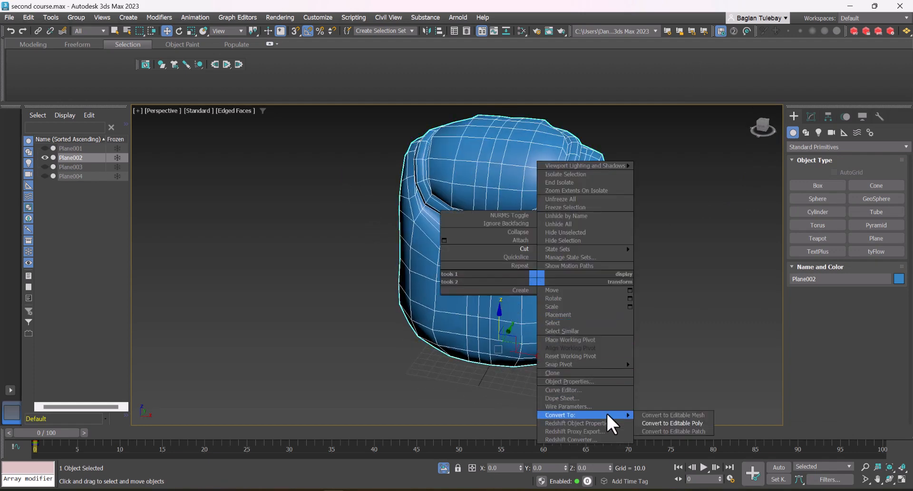
# At vertex level, select all of the backpack's vertices, preview welding them with a 0.1 threshold, and cancel the weld.
pyautogui.click(810, 118)
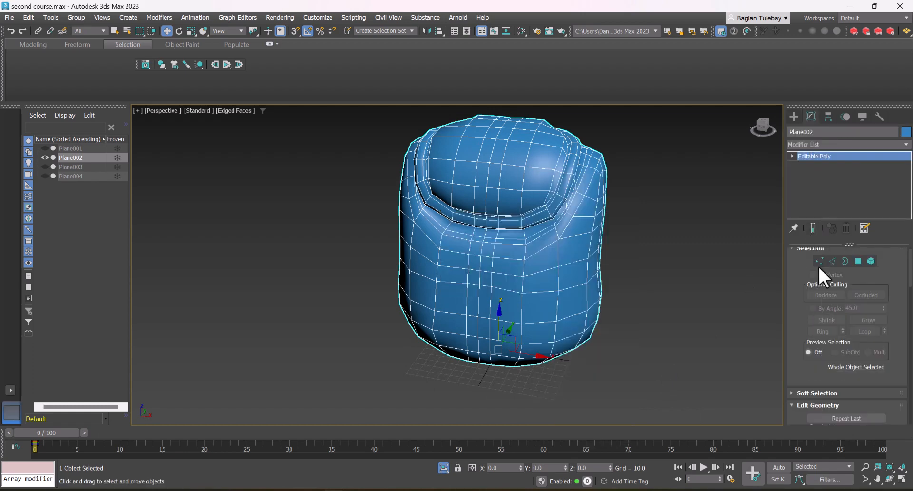
pyautogui.click(819, 261)
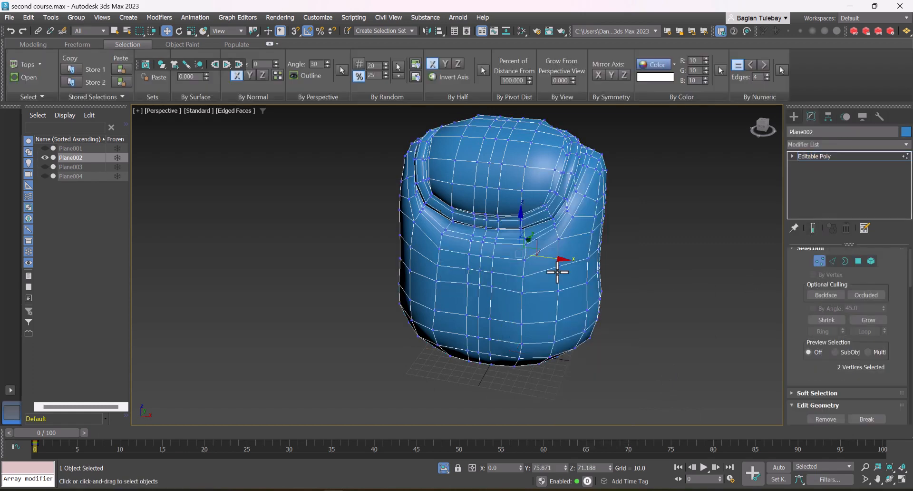
pyautogui.rightClick(478, 254)
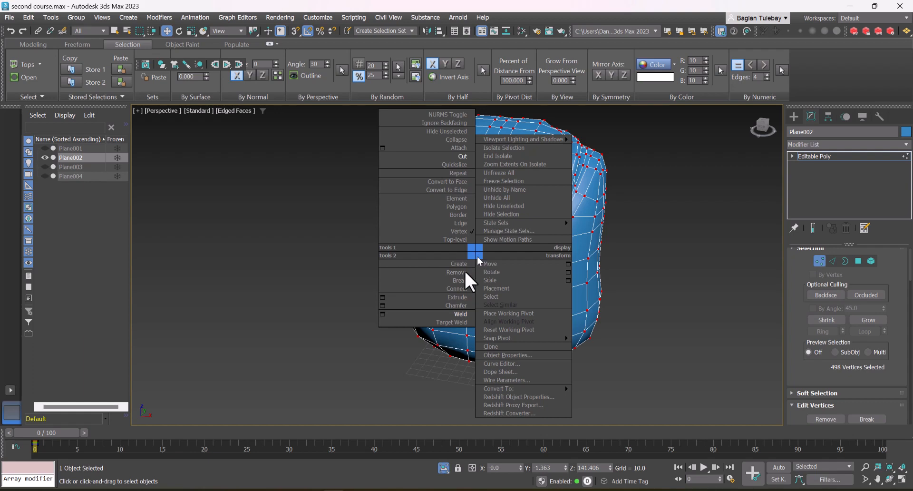
pyautogui.click(382, 314)
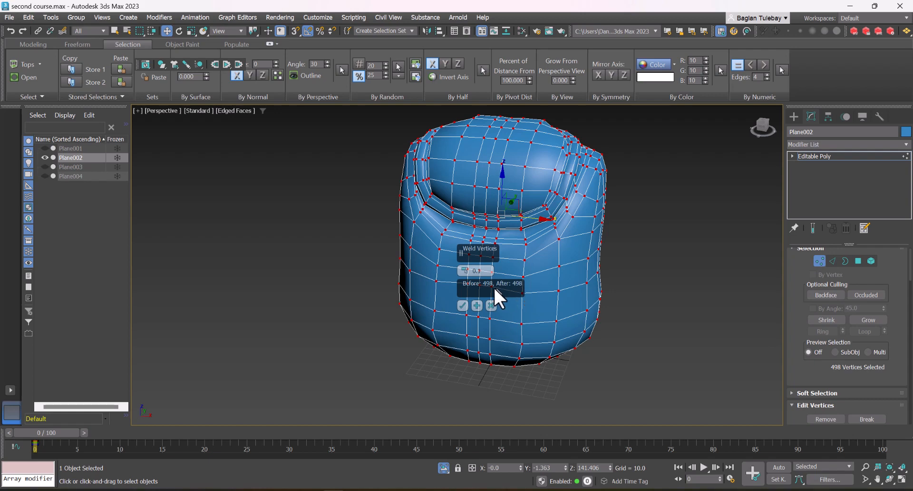
pyautogui.click(492, 306)
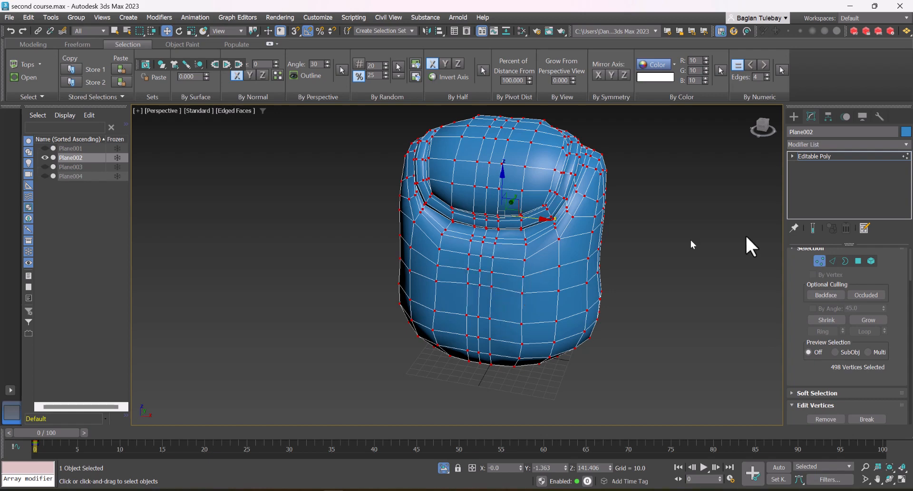
# At polygon level, check the backpack again for polygons with fewer or more than four sides and display the polygon and vertex statistics.
pyautogui.click(859, 261)
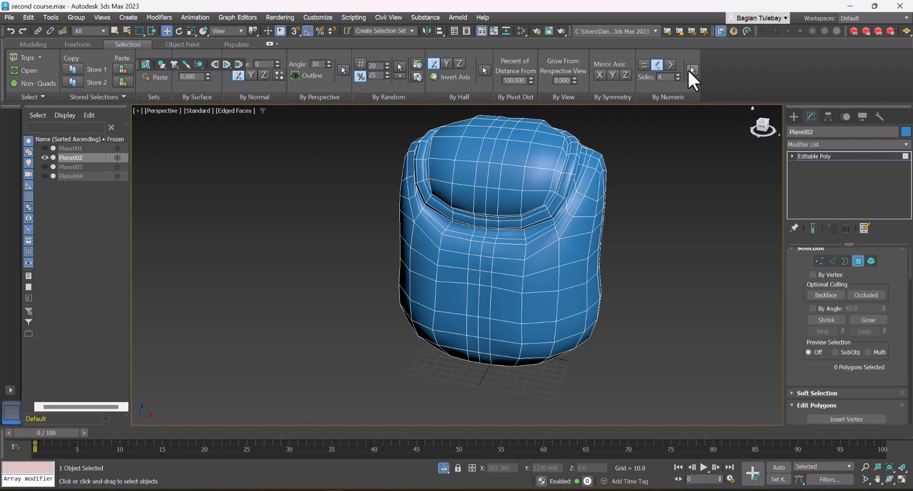
pyautogui.scroll(-3, 609, 162)
pyautogui.keyDown('alt'); pyautogui.moveTo(609, 162); pyautogui.dragTo(569, 193, button='middle'); pyautogui.keyUp('alt')
pyautogui.press('7')
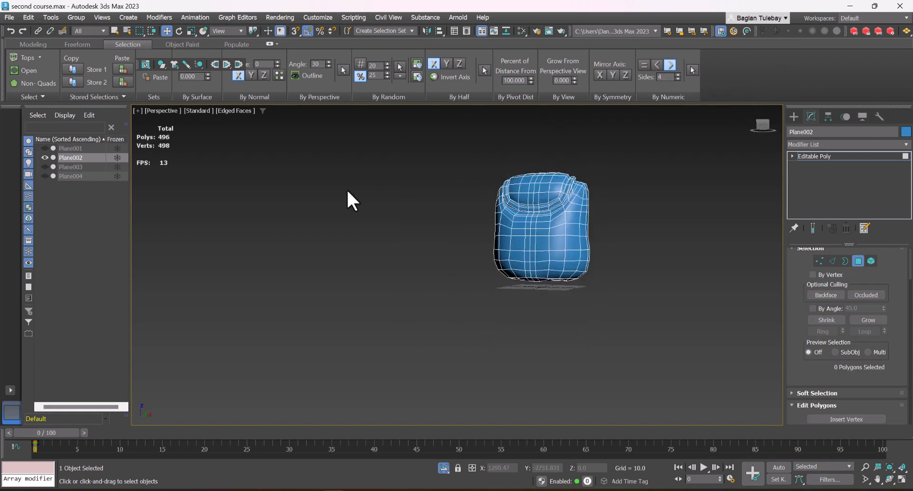
pyautogui.keyDown('alt'); pyautogui.moveTo(251, 174); pyautogui.dragTo(534, 183, button='middle'); pyautogui.keyUp('alt')
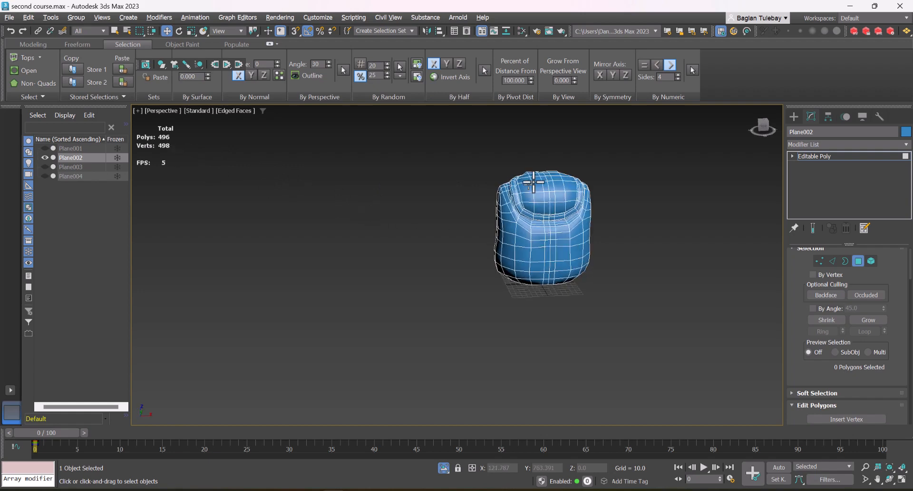
pyautogui.scroll(3, 535, 185)
# Leave polygon level and examine the backpack's edge flow on the front flap, body and side.
pyautogui.click(793, 117)
pyautogui.keyDown('alt'); pyautogui.moveTo(575, 232); pyautogui.dragTo(648, 252, button='middle'); pyautogui.keyUp('alt')
pyautogui.moveTo(688, 171); pyautogui.dragTo(387, 405)
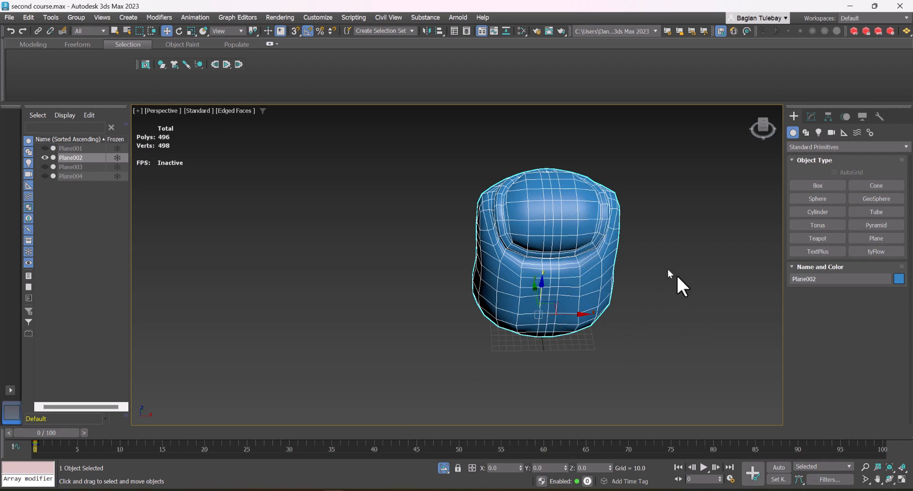
pyautogui.scroll(5, 654, 291)
pyautogui.scroll(-3, 419, 232)
pyautogui.keyDown('alt'); pyautogui.moveTo(397, 228); pyautogui.dragTo(426, 238, button='middle'); pyautogui.keyUp('alt')
pyautogui.scroll(-3, 426, 239)
pyautogui.scroll(5, 373, 221)
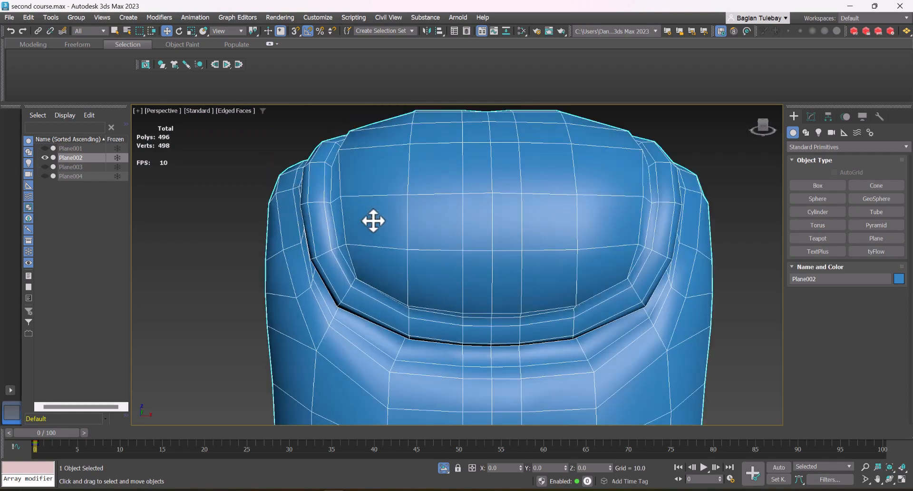
pyautogui.scroll(-4, 385, 140)
pyautogui.keyDown('alt'); pyautogui.moveTo(394, 157); pyautogui.dragTo(373, 210, button='middle'); pyautogui.keyUp('alt')
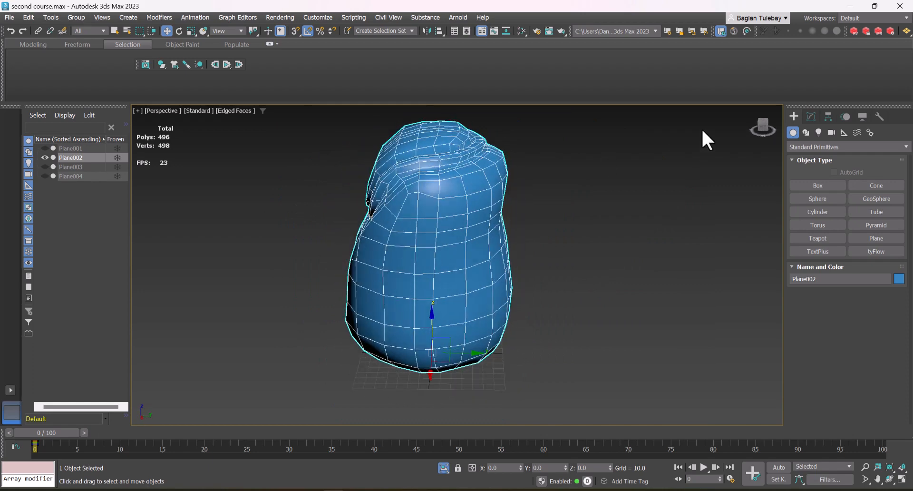
pyautogui.click(812, 117)
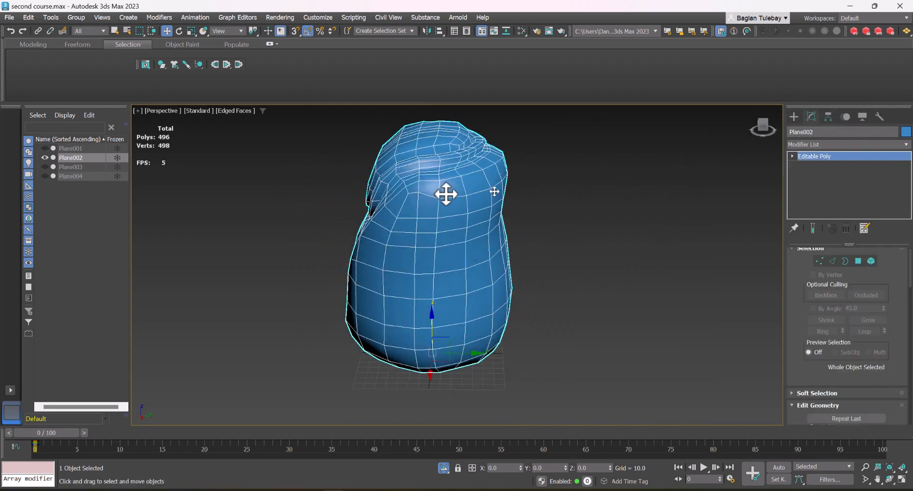
pyautogui.keyDown('alt'); pyautogui.moveTo(446, 194); pyautogui.dragTo(542, 152, button='middle'); pyautogui.keyUp('alt')
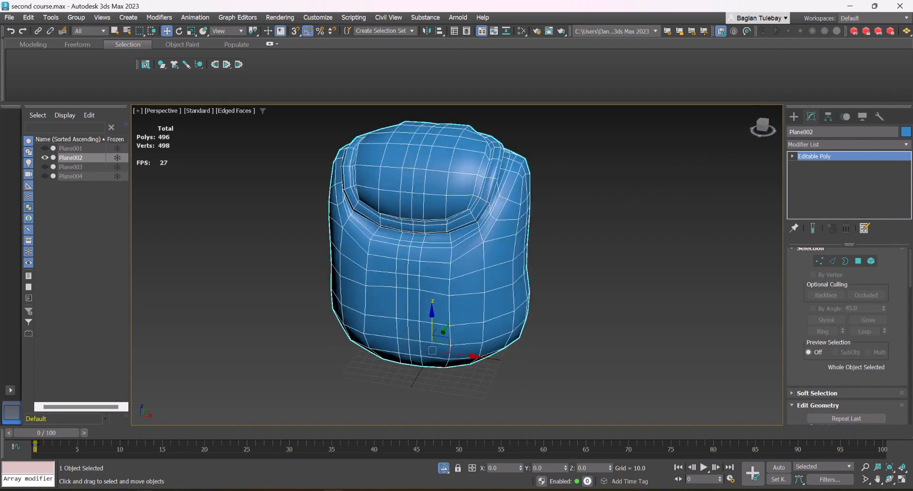
# Switch to the Chrome browser and search Google for "uv texture" in a new tab.
pyautogui.click(166, 457)
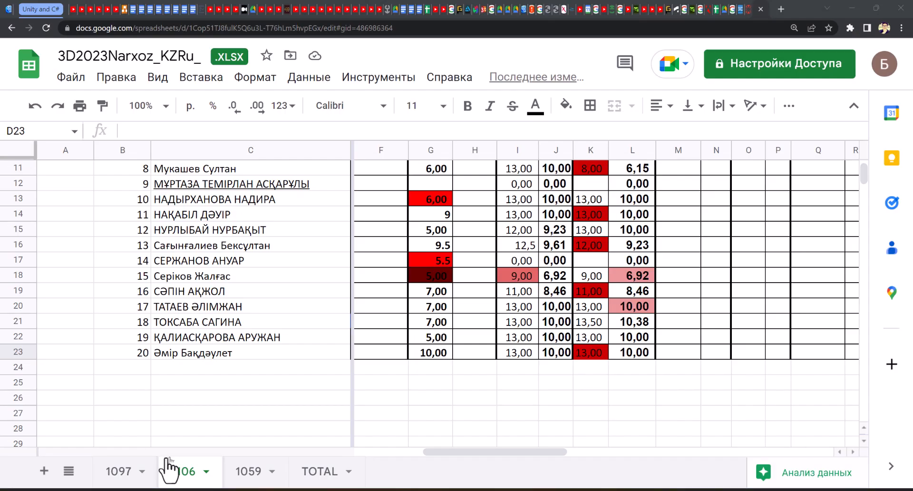
pyautogui.click(781, 9)
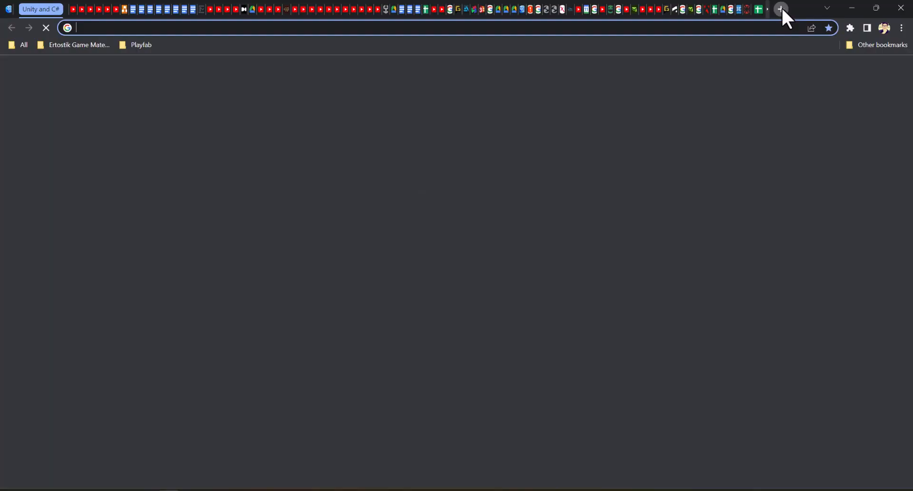
pyautogui.write('uv')
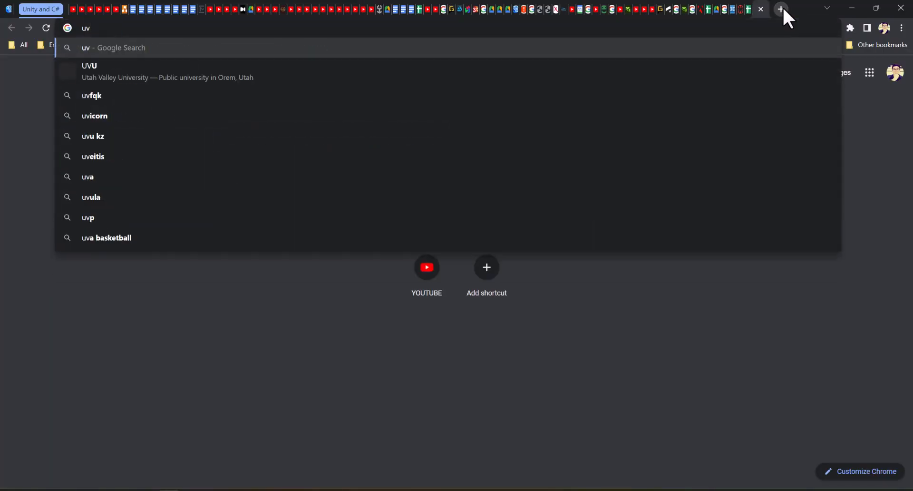
pyautogui.write(' t')
pyautogui.press('BackSpace')
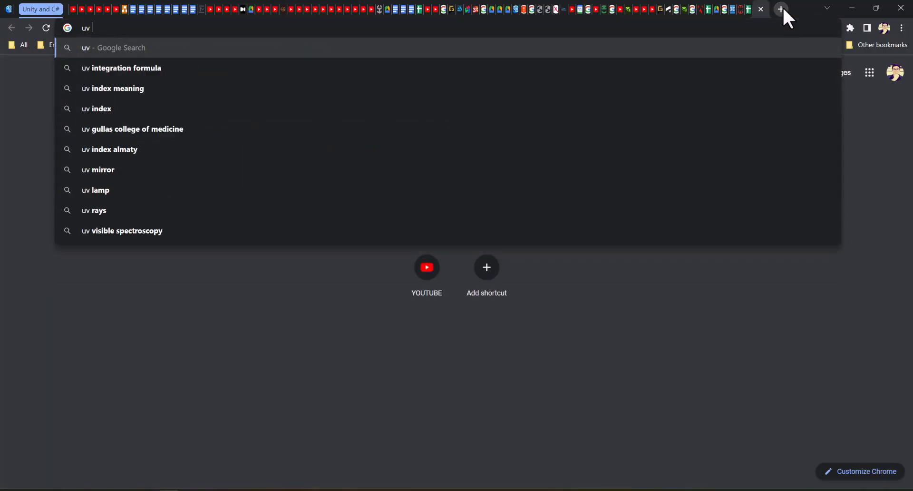
pyautogui.write('tex')
pyautogui.press('Down')
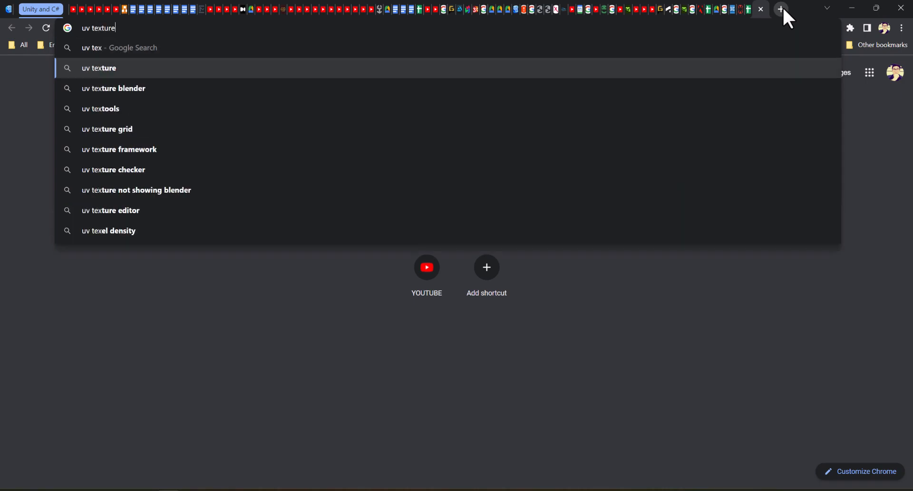
pyautogui.press('Return')
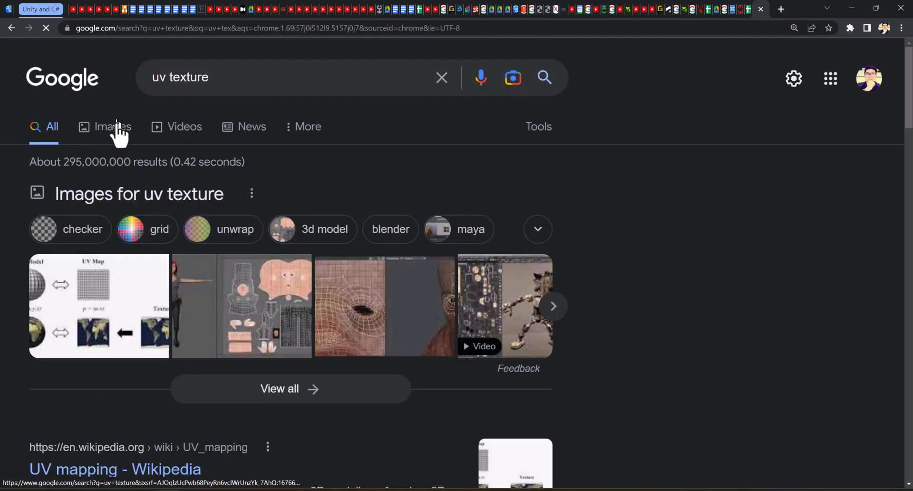
# Among the image results, find Wikipedia's UV mapping diagram and open its UVMapping.png file page from the article.
pyautogui.click(117, 127)
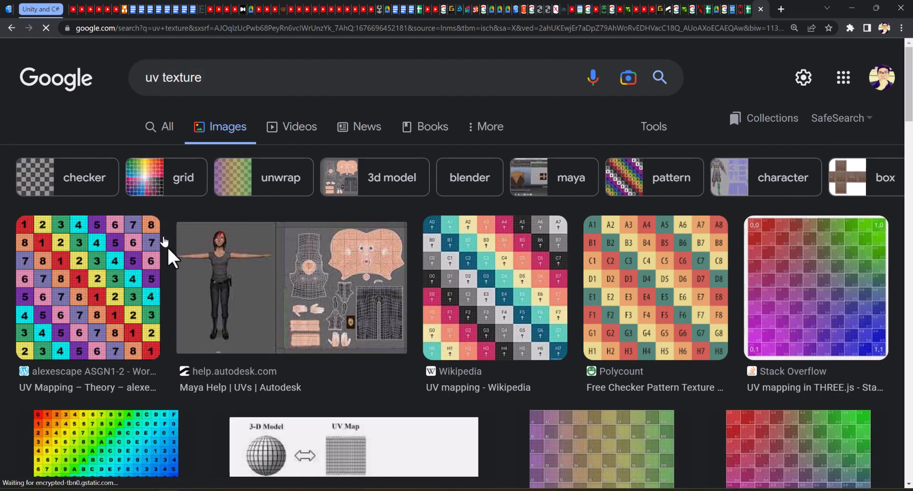
pyautogui.scroll(-3, 231, 272)
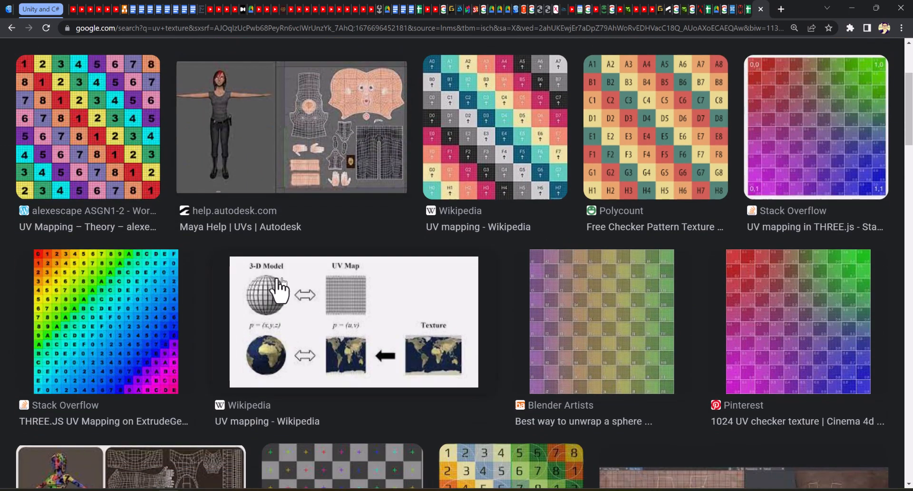
pyautogui.click(269, 291)
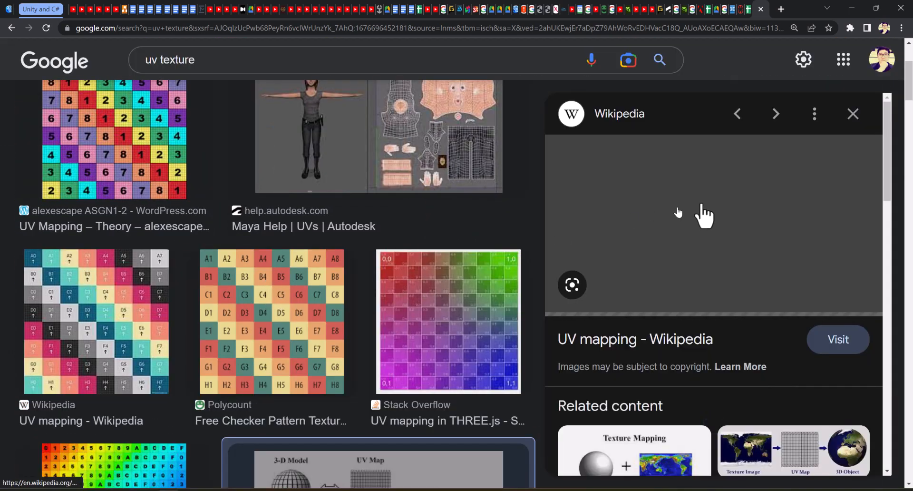
pyautogui.click(716, 209)
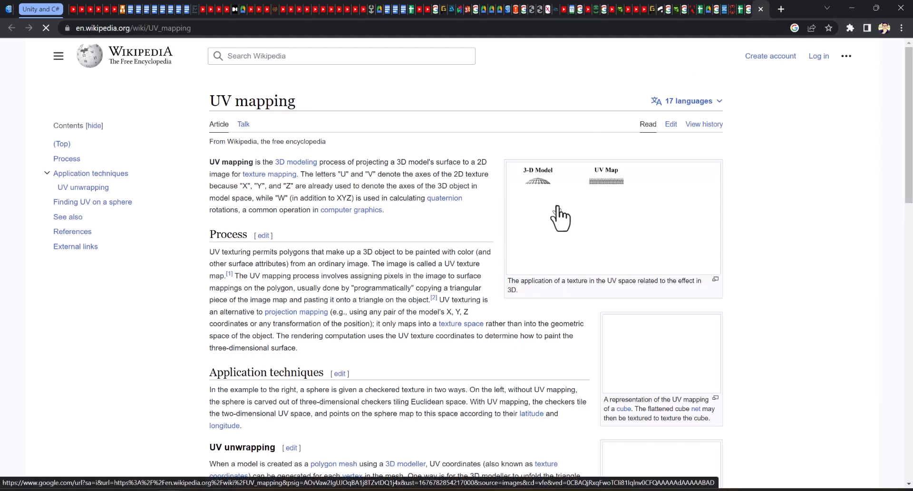
pyautogui.click(552, 252)
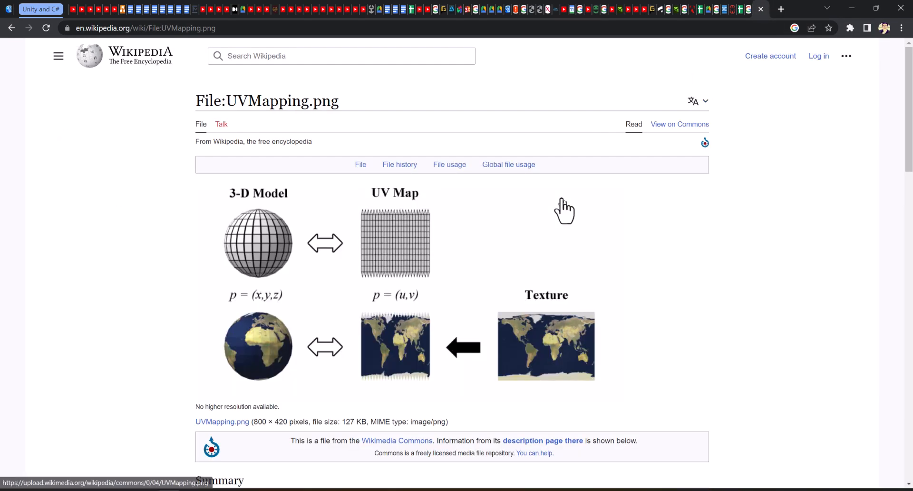
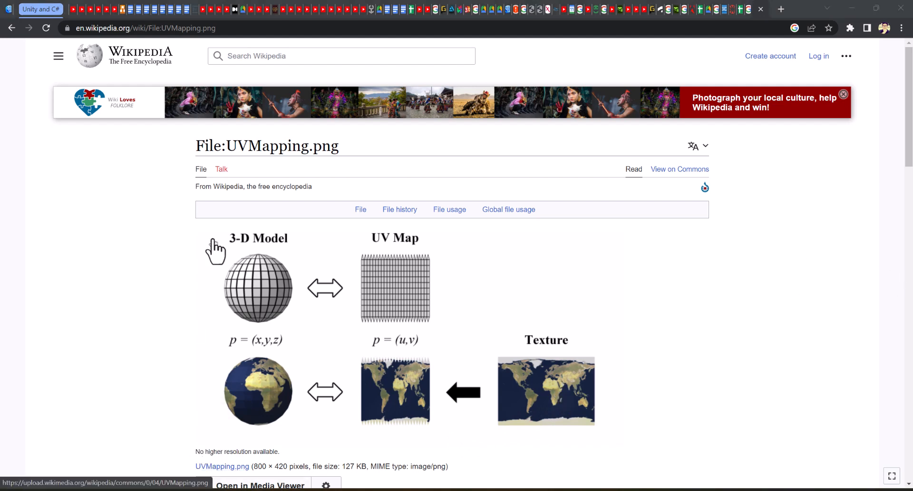
# Switch to File Explorer, look through the Desktop and its Tostik folder, and open the TostikTexture folder.
pyautogui.doubleClick(244, 214)
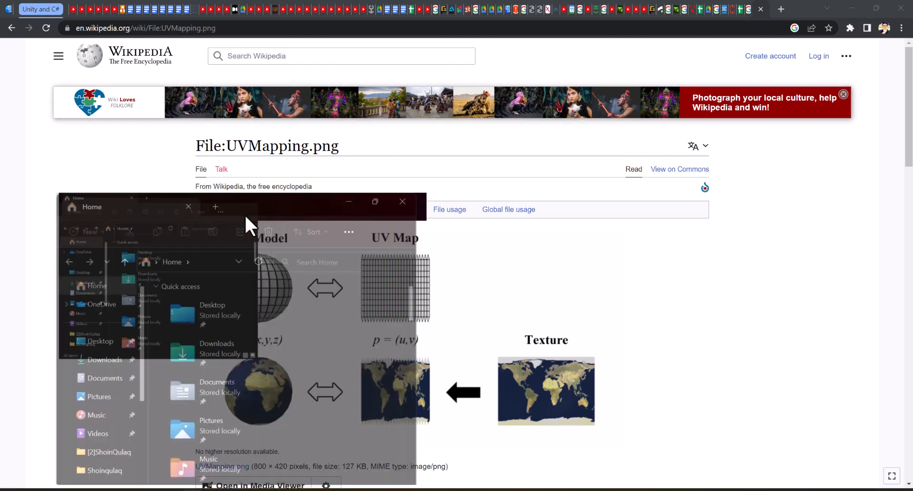
pyautogui.click(36, 138)
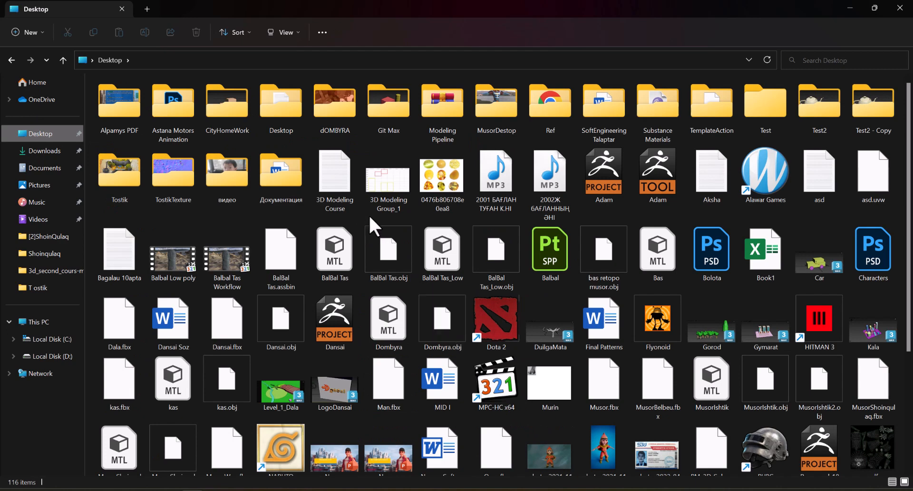
pyautogui.scroll(-5, 367, 213)
pyautogui.scroll(5, 368, 213)
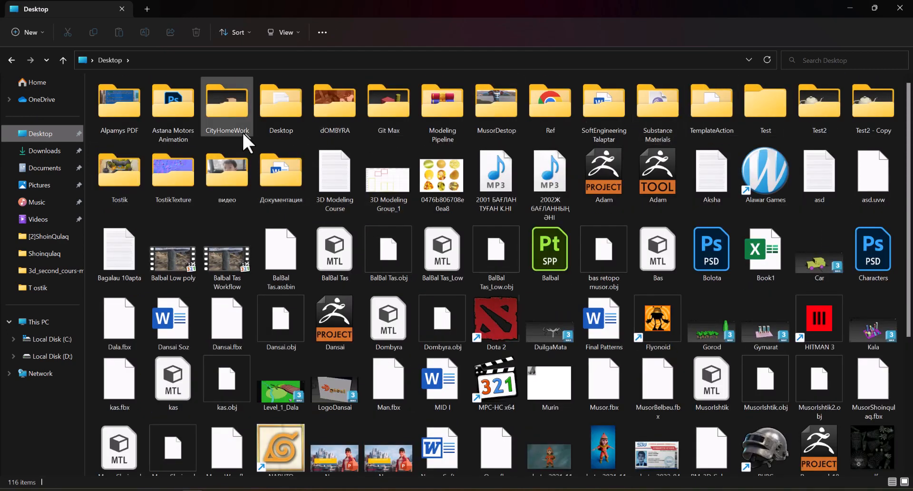
pyautogui.doubleClick(96, 182)
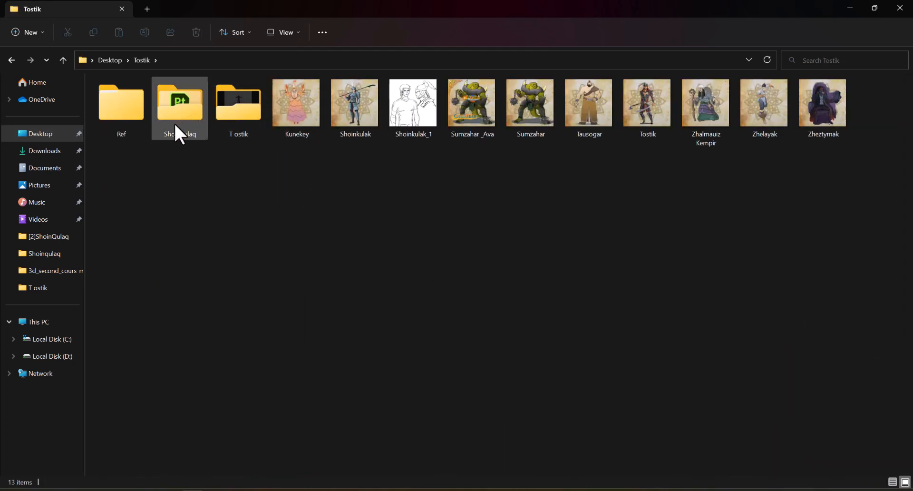
pyautogui.doubleClick(232, 113)
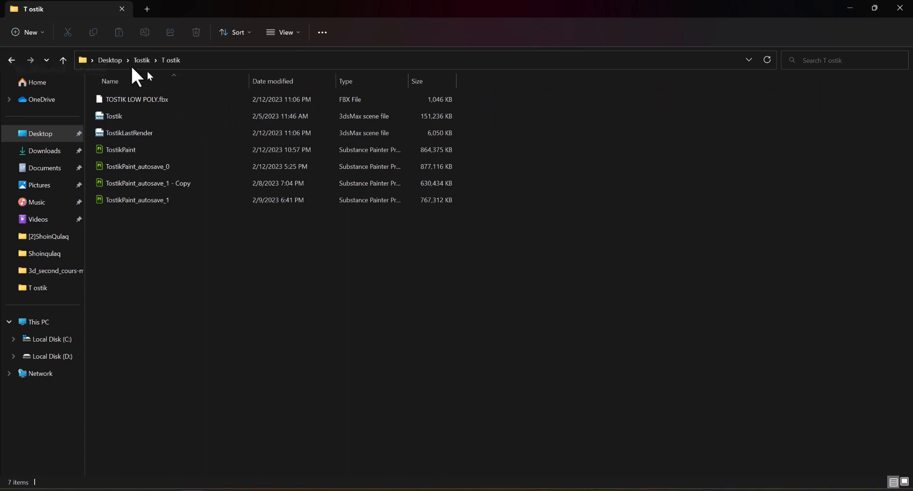
pyautogui.click(110, 60)
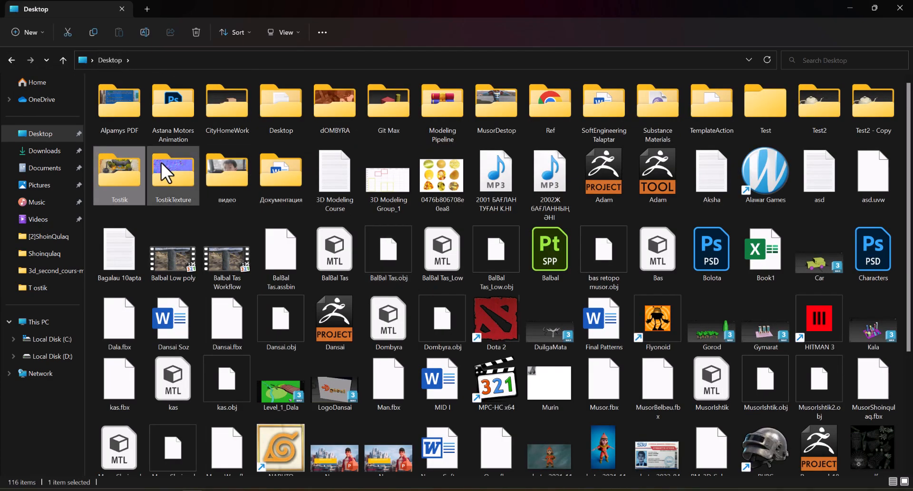
pyautogui.doubleClick(161, 164)
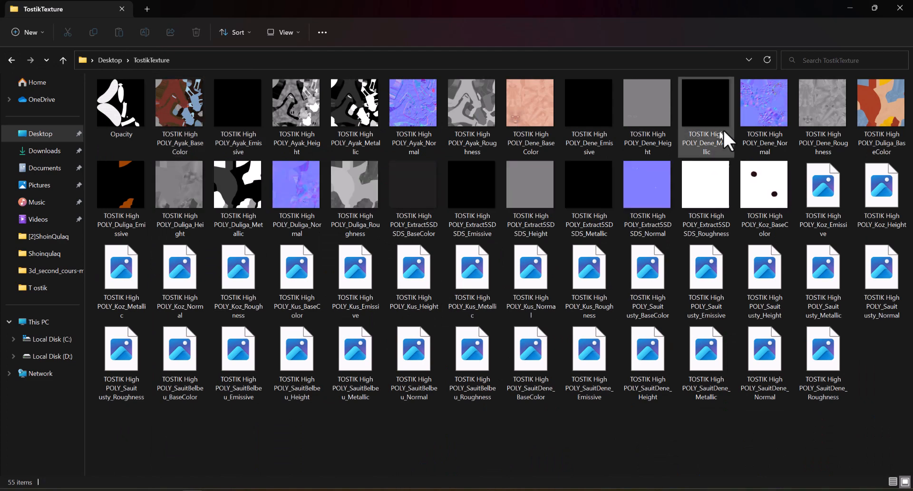
# View the TOSTIK High POLY_Dene_BaseColor texture, examine its unwrapped face area closely, and close the image.
pyautogui.doubleClick(537, 110)
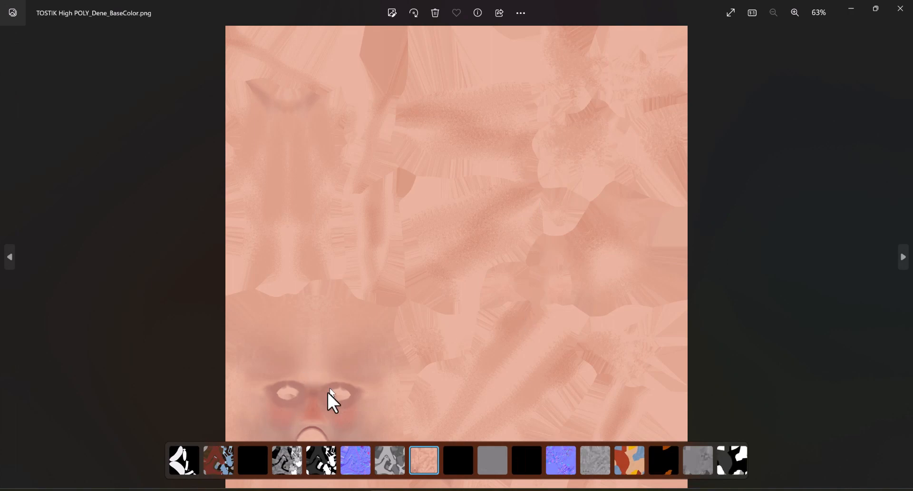
pyautogui.scroll(5, 330, 389)
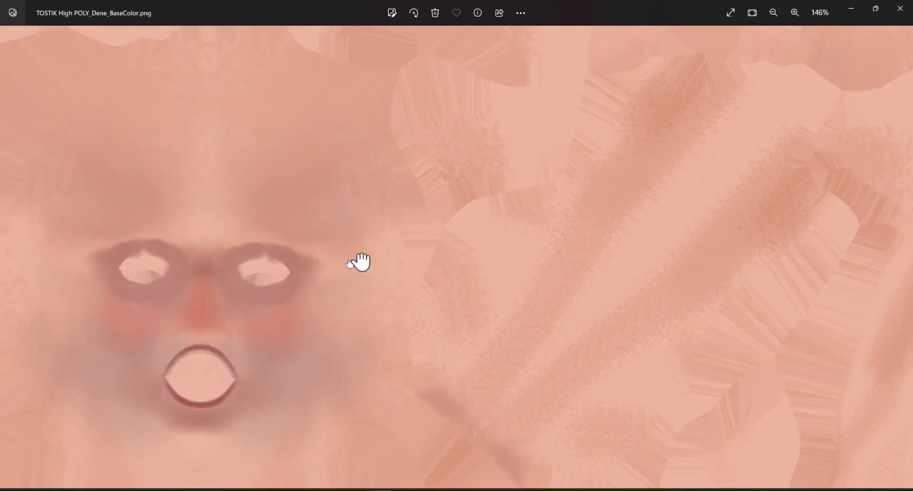
pyautogui.scroll(3, 159, 342)
pyautogui.moveTo(252, 304); pyautogui.dragTo(385, 274)
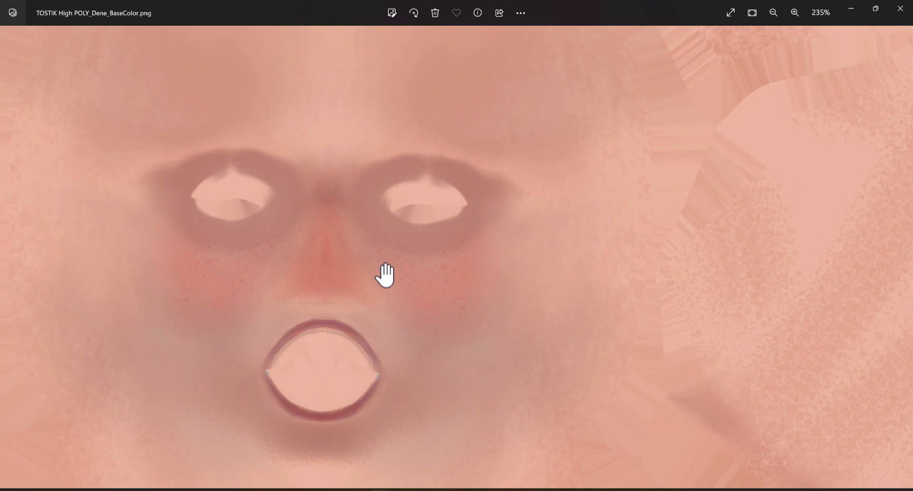
pyautogui.click(900, 9)
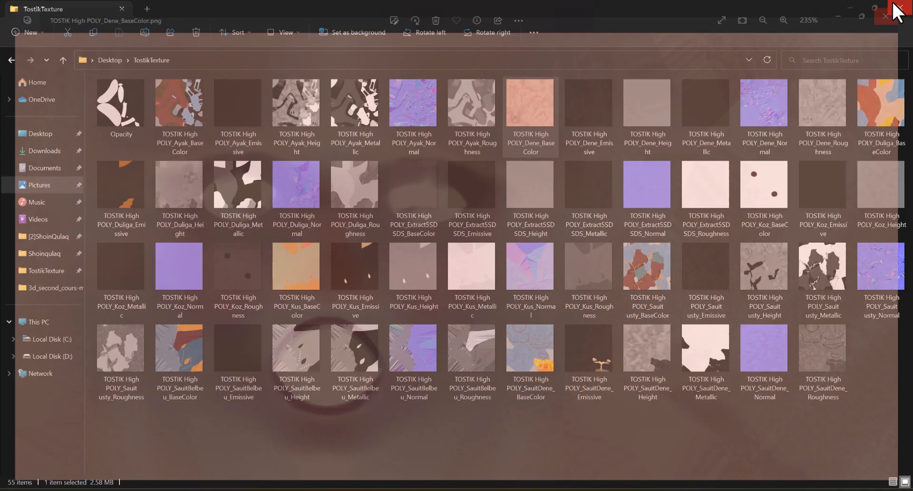
# View the TOSTIK High POLY_Koz_BaseColor and TOSTIK High POLY_Ayak_BaseColor textures, close them and minimize the folder window.
pyautogui.doubleClick(780, 176)
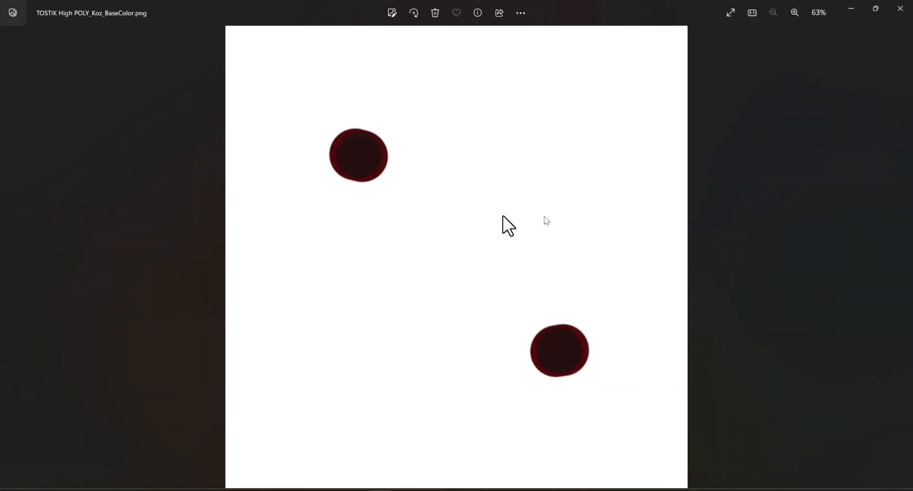
pyautogui.click(898, 9)
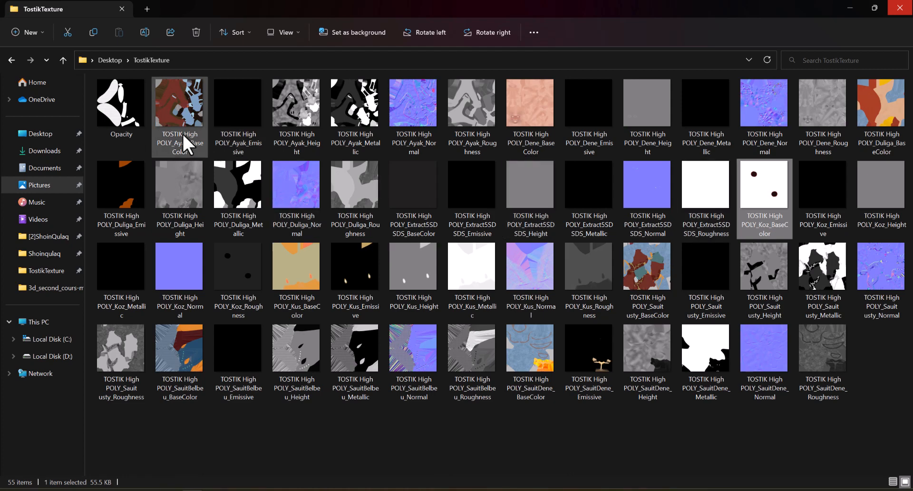
pyautogui.doubleClick(182, 108)
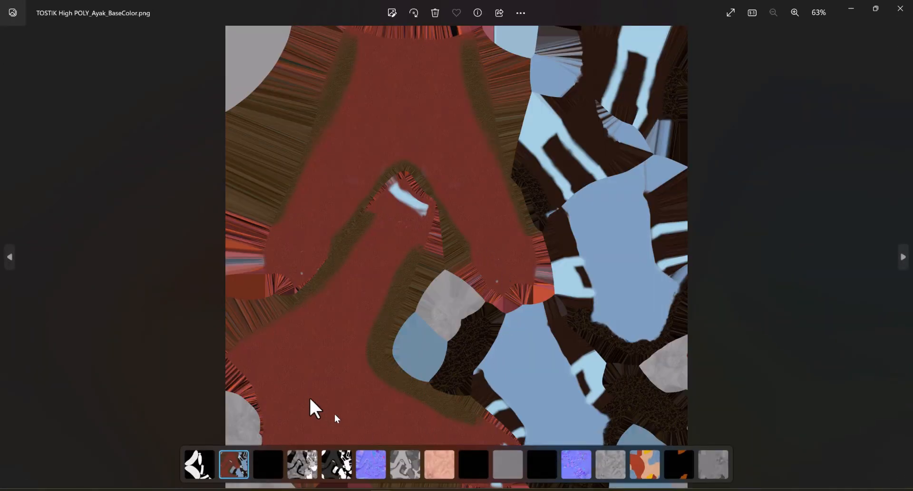
pyautogui.scroll(3, 312, 399)
pyautogui.moveTo(400, 131); pyautogui.dragTo(315, 393)
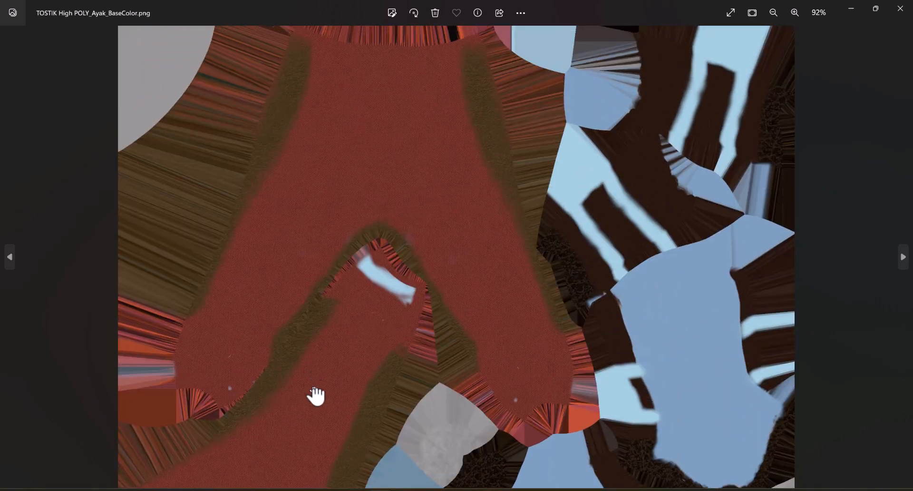
pyautogui.click(899, 10)
pyautogui.click(850, 9)
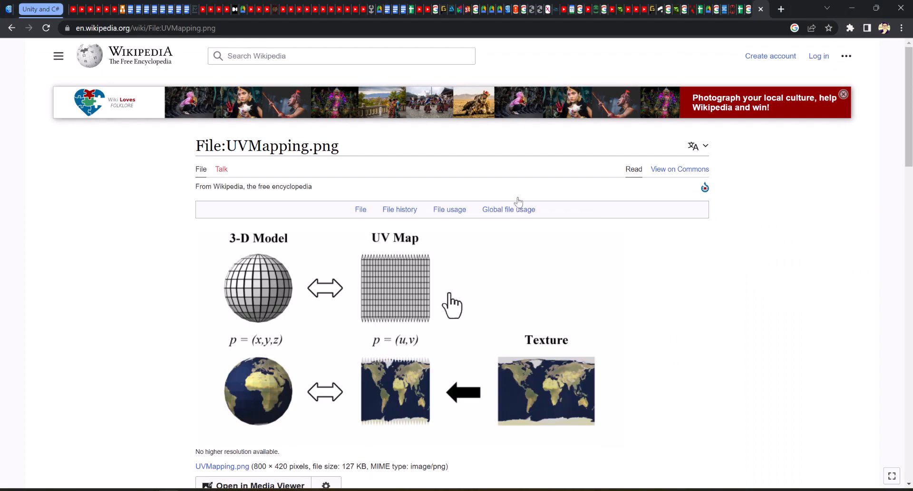
# Switch to 3ds Max and add a UVW Mapping Clear modifier to the Plane002 backpack.
pyautogui.click(352, 490)
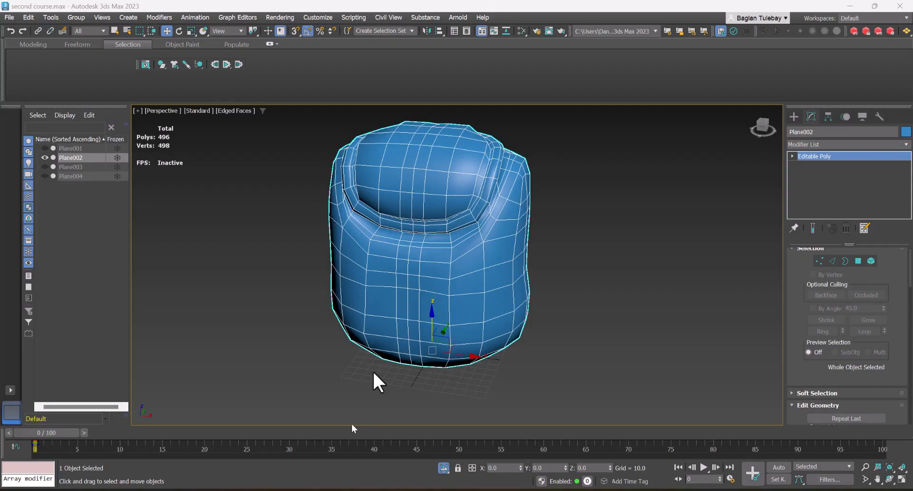
pyautogui.scroll(-3, 348, 115)
pyautogui.keyDown('alt'); pyautogui.moveTo(384, 190); pyautogui.dragTo(436, 247, button='middle'); pyautogui.keyUp('alt')
pyautogui.scroll(4, 415, 161)
pyautogui.keyDown('alt'); pyautogui.moveTo(415, 162); pyautogui.dragTo(466, 229, button='middle'); pyautogui.keyUp('alt')
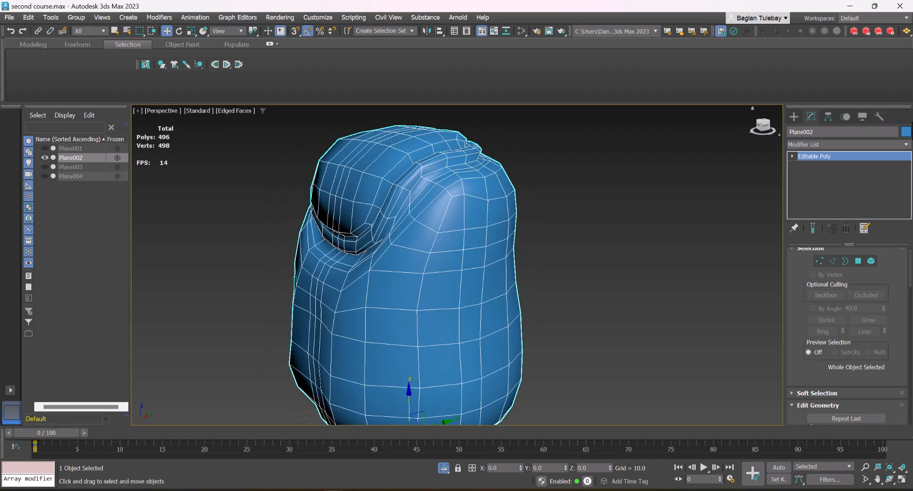
pyautogui.click(900, 145)
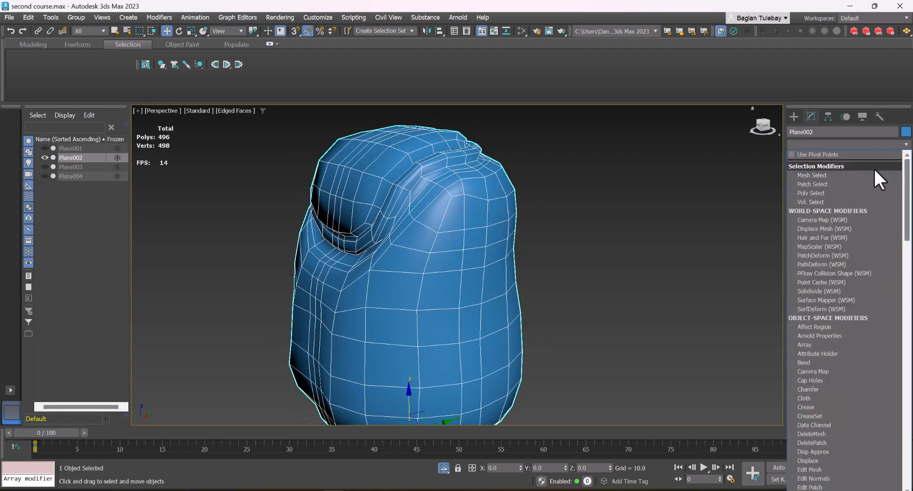
pyautogui.click(900, 145)
pyautogui.click(901, 144)
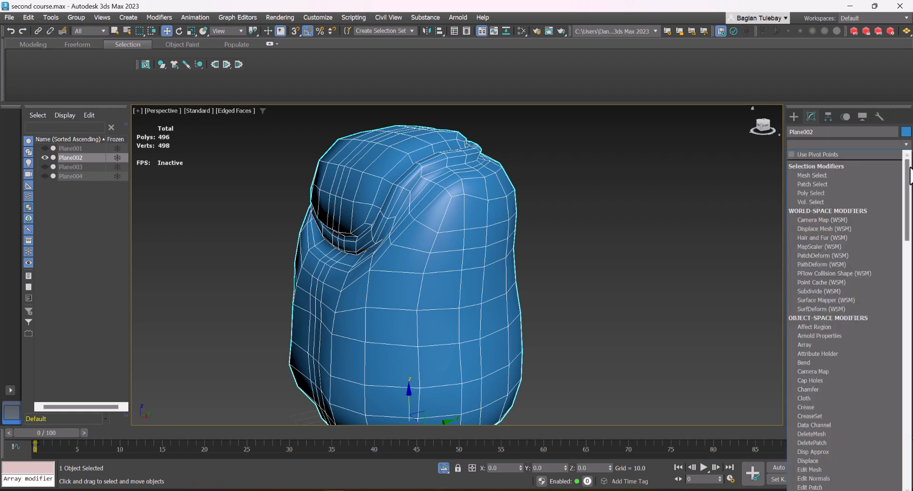
pyautogui.moveTo(909, 175); pyautogui.dragTo(892, 292)
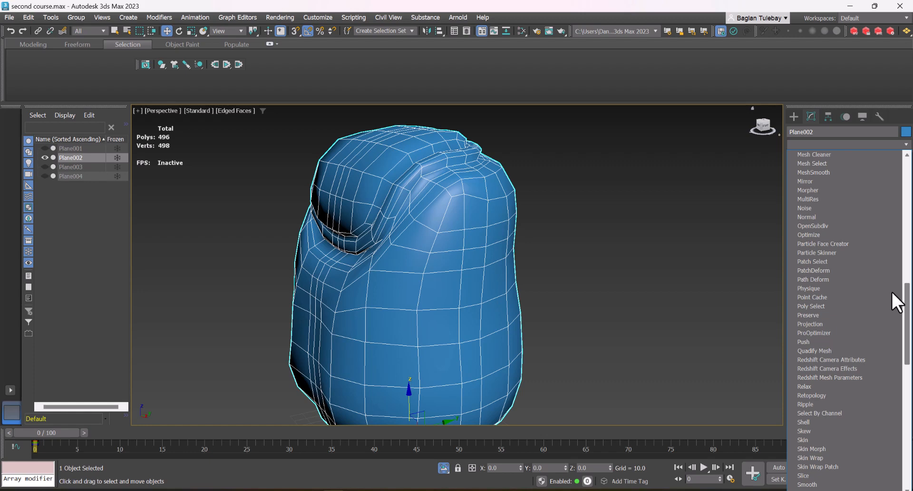
pyautogui.moveTo(892, 292); pyautogui.dragTo(885, 418)
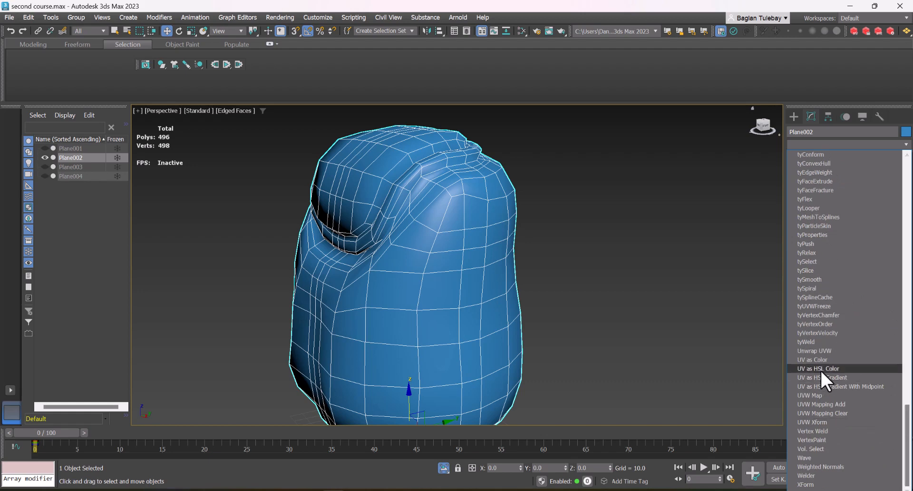
pyautogui.click(823, 413)
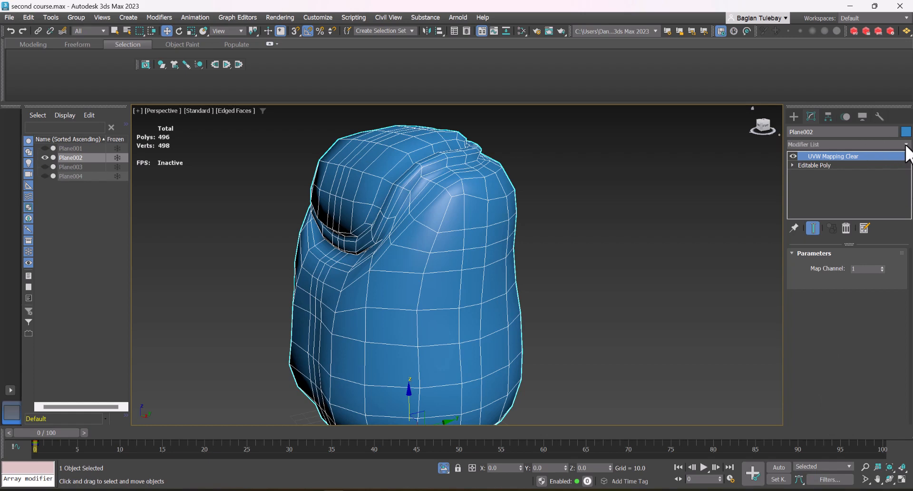
# Add an Unwrap UVW modifier above UVW Mapping Clear on the backpack and display its selection settings.
pyautogui.click(906, 145)
pyautogui.moveTo(907, 186); pyautogui.dragTo(878, 419)
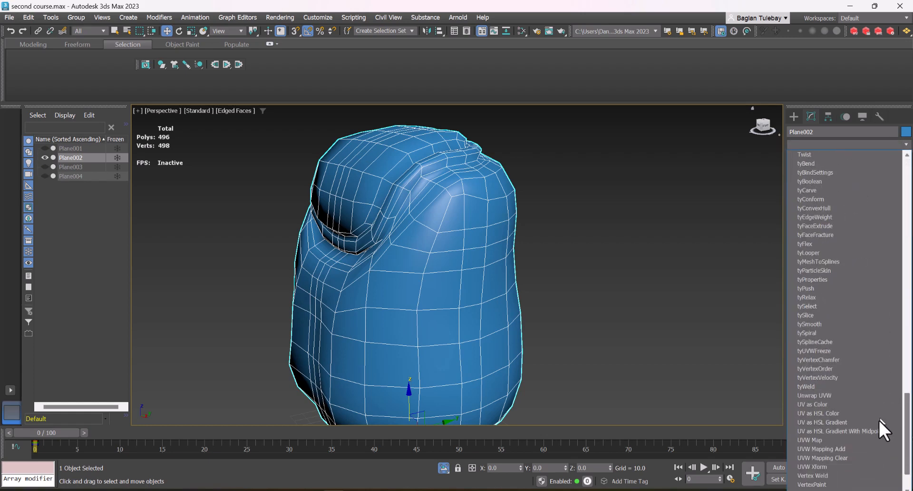
pyautogui.scroll(-2, 878, 418)
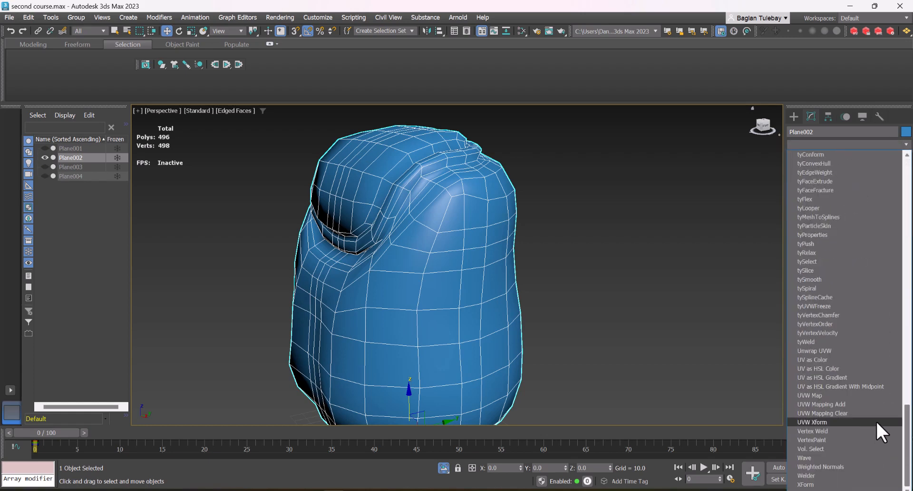
pyautogui.click(818, 351)
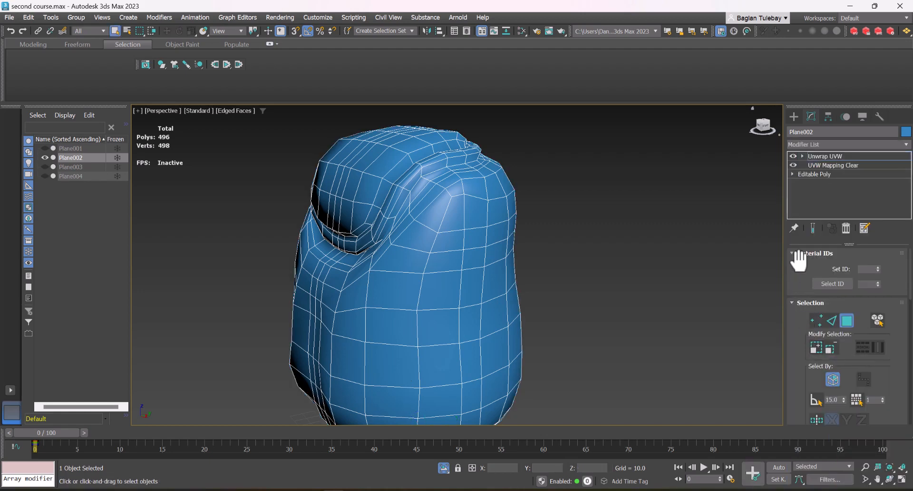
pyautogui.moveTo(799, 261); pyautogui.dragTo(818, 219)
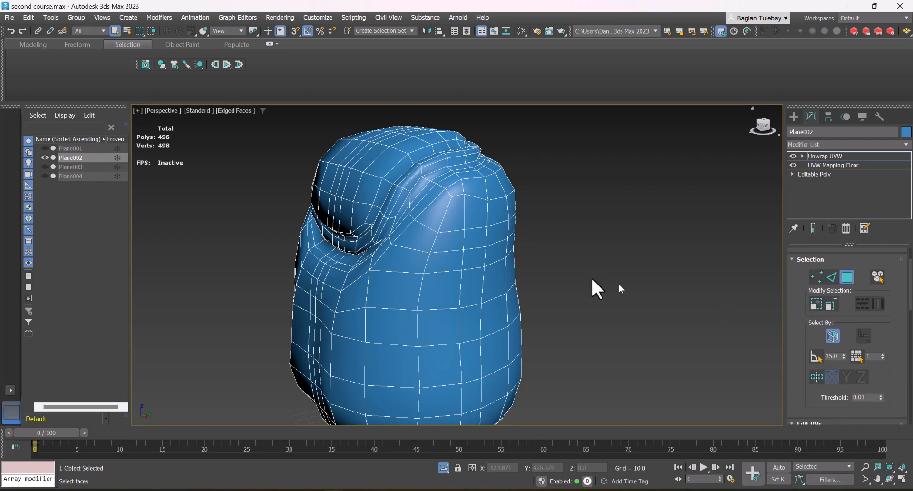
# Examine the backpack's front flap, flap rim, back, sides and underside to judge where UV seams could run.
pyautogui.scroll(-2, 389, 210)
pyautogui.keyDown('alt'); pyautogui.moveTo(389, 210); pyautogui.dragTo(420, 212, button='middle'); pyautogui.keyUp('alt')
pyautogui.keyDown('alt'); pyautogui.moveTo(359, 230); pyautogui.dragTo(381, 210, button='middle'); pyautogui.keyUp('alt')
pyautogui.scroll(4, 443, 195)
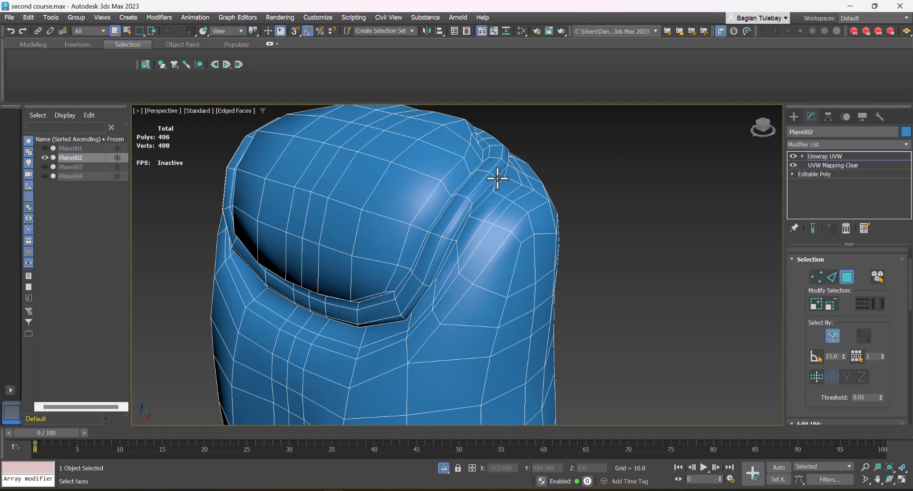
pyautogui.scroll(-3, 497, 179)
pyautogui.keyDown('alt'); pyautogui.moveTo(483, 230); pyautogui.dragTo(306, 270, button='middle'); pyautogui.keyUp('alt')
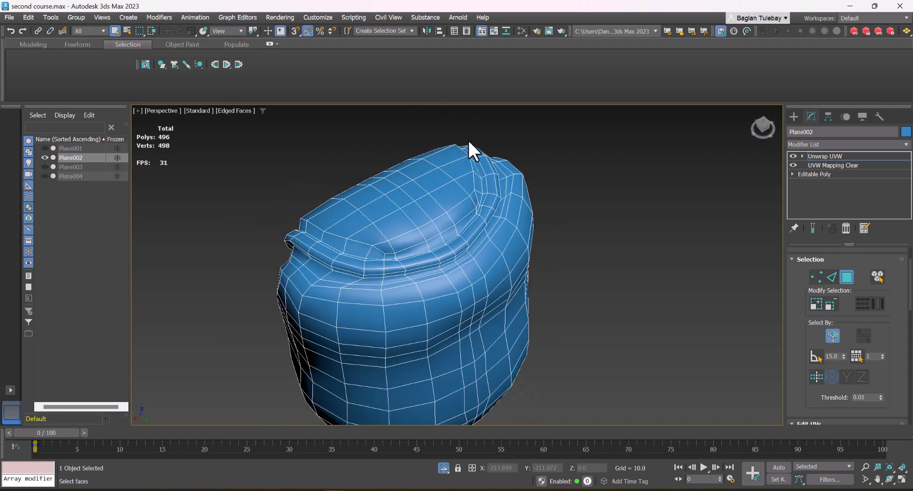
pyautogui.scroll(-4, 418, 139)
pyautogui.keyDown('alt'); pyautogui.moveTo(419, 138); pyautogui.dragTo(399, 126, button='middle'); pyautogui.keyUp('alt')
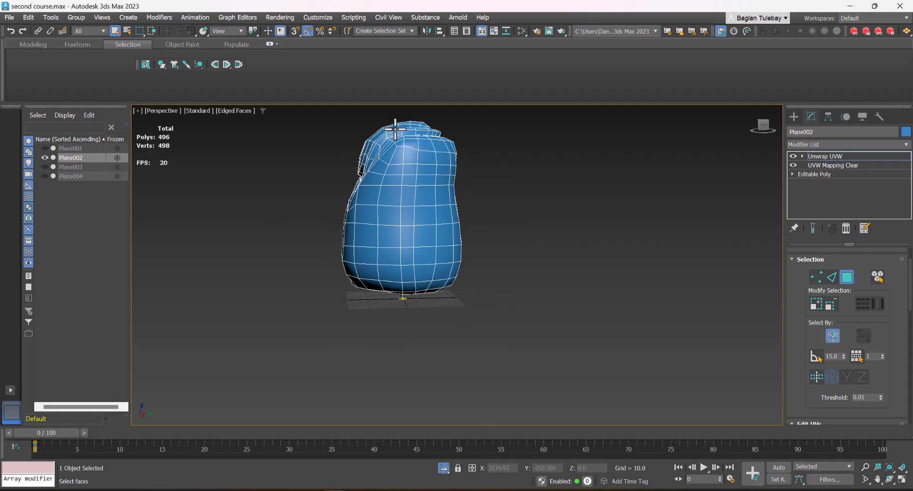
pyautogui.keyDown('alt'); pyautogui.moveTo(403, 286); pyautogui.dragTo(394, 145, button='middle'); pyautogui.keyUp('alt')
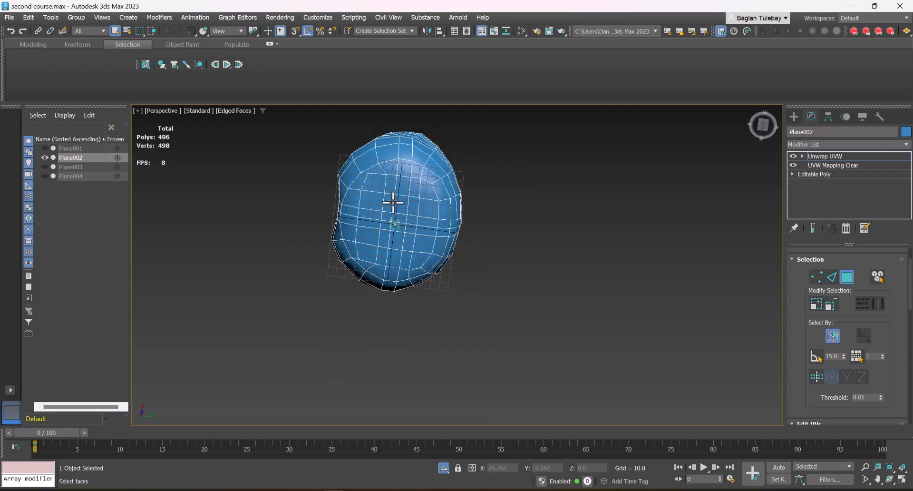
pyautogui.keyDown('alt'); pyautogui.moveTo(421, 211); pyautogui.dragTo(370, 200, button='middle'); pyautogui.keyUp('alt')
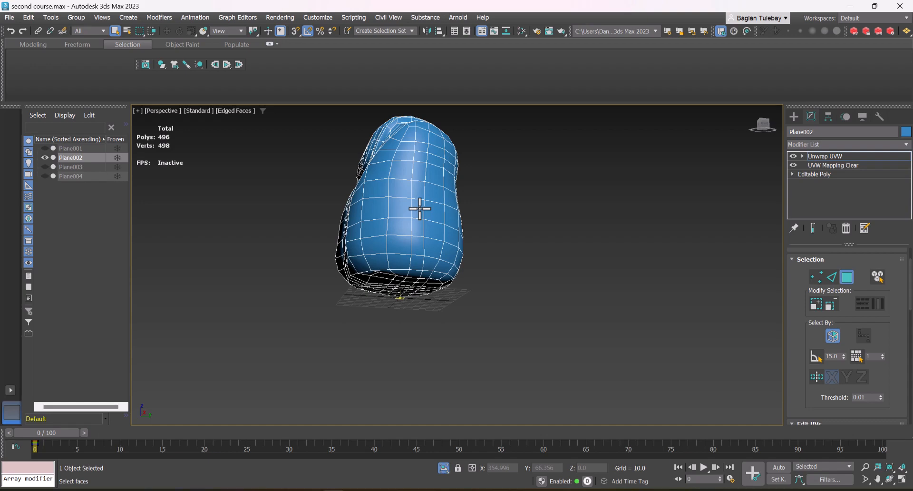
pyautogui.keyDown('alt'); pyautogui.moveTo(418, 210); pyautogui.dragTo(434, 224, button='middle'); pyautogui.keyUp('alt')
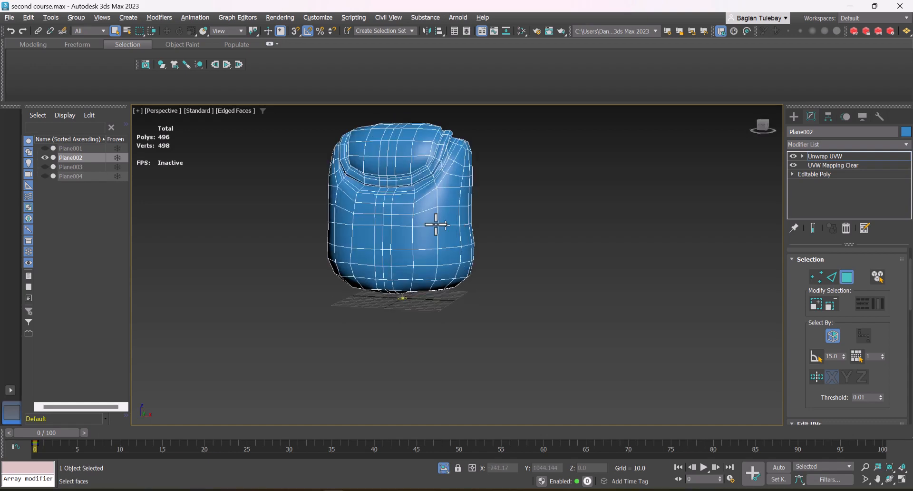
pyautogui.scroll(4, 435, 191)
pyautogui.keyDown('alt'); pyautogui.moveTo(436, 157); pyautogui.dragTo(433, 213, button='middle'); pyautogui.keyUp('alt')
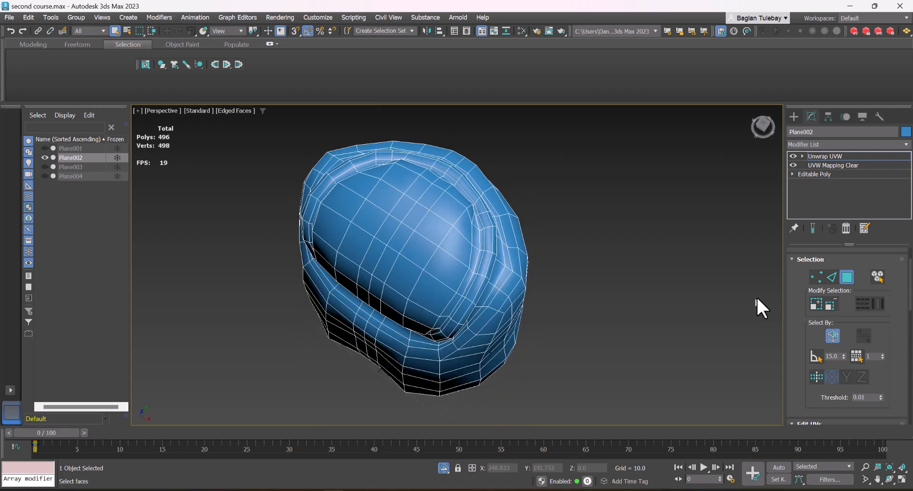
# At the Unwrap UVW polygon level, select individual faces on the backpack's front flap, ending with one near its middle.
pyautogui.click(450, 265)
pyautogui.keyDown('alt'); pyautogui.moveTo(449, 266); pyautogui.dragTo(423, 267, button='middle'); pyautogui.keyUp('alt')
pyautogui.click(422, 265)
pyautogui.click(372, 267)
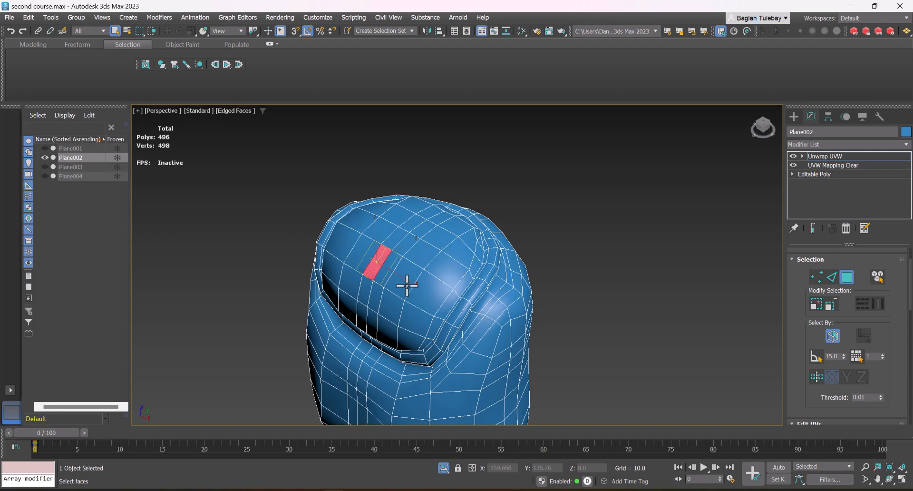
# Select single faces one after another across the front flap, then clear the face selection.
pyautogui.click(421, 284)
pyautogui.click(375, 325)
pyautogui.click(363, 265)
pyautogui.click(446, 260)
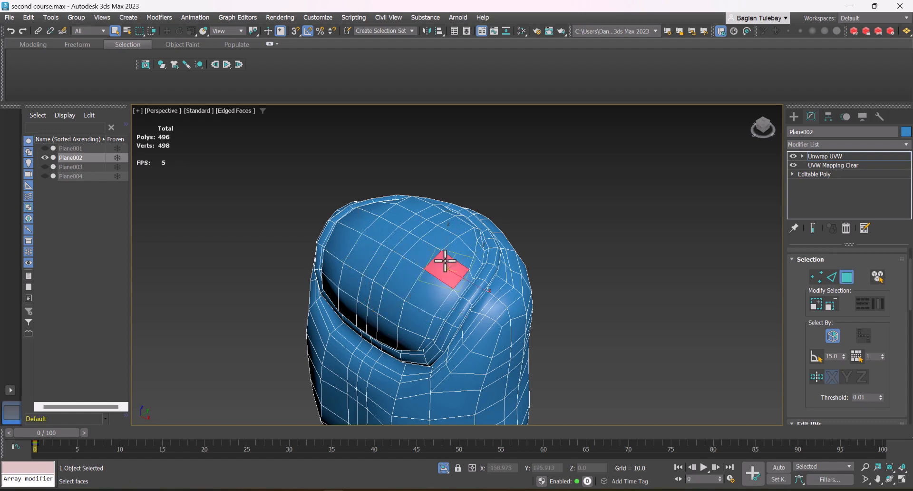
pyautogui.keyDown('alt'); pyautogui.moveTo(446, 261); pyautogui.dragTo(452, 381, button='middle'); pyautogui.keyUp('alt')
pyautogui.click(486, 262)
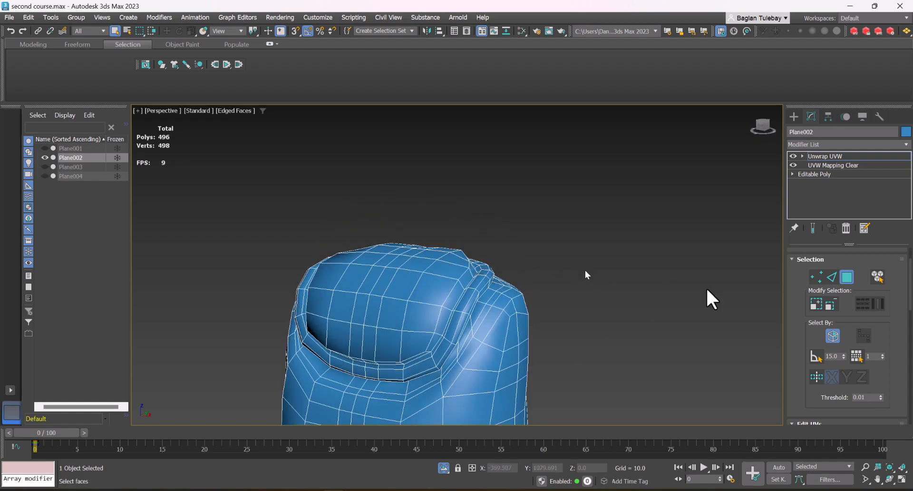
# At the Unwrap UVW edge level, select the edge loop where the flap's rim meets the backpack body.
pyautogui.click(831, 276)
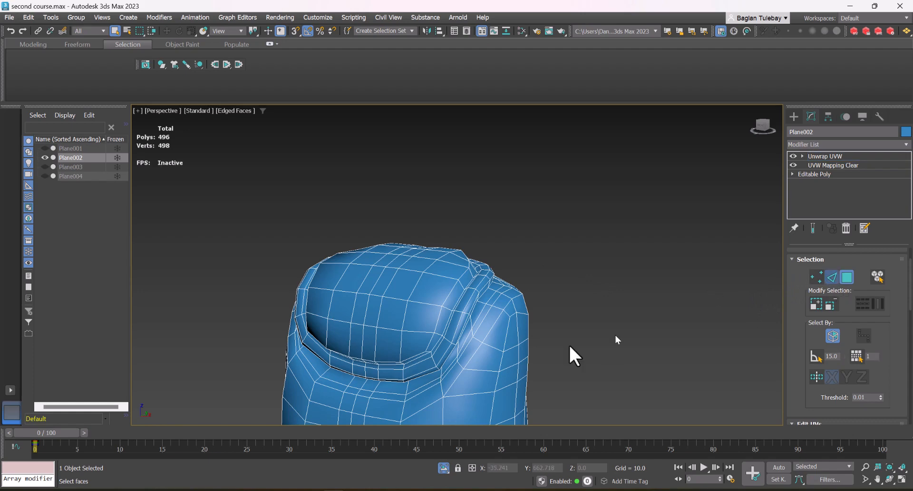
pyautogui.scroll(5, 414, 375)
pyautogui.scroll(8, 367, 325)
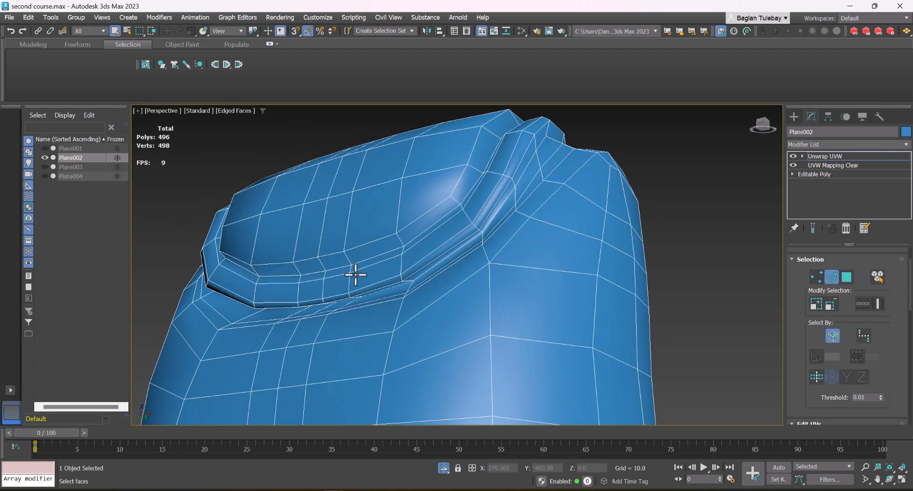
pyautogui.doubleClick(416, 294)
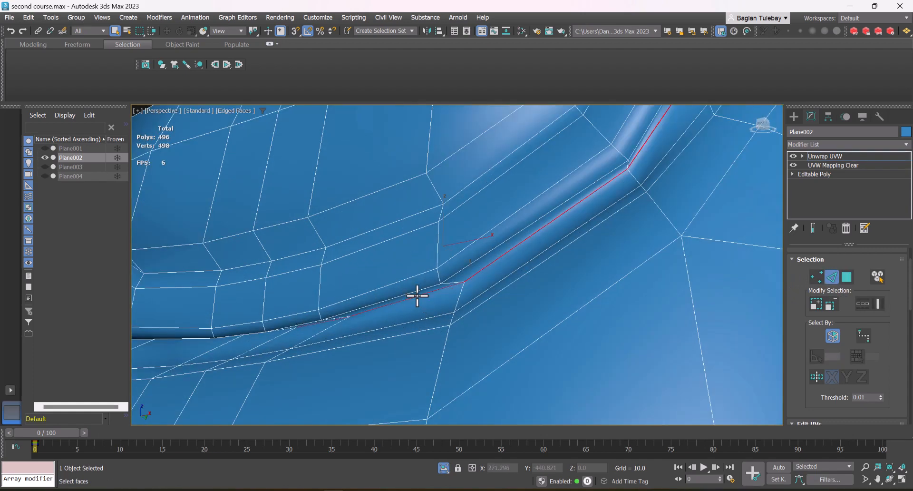
pyautogui.scroll(-3, 413, 296)
pyautogui.keyDown('alt'); pyautogui.moveTo(413, 296); pyautogui.dragTo(279, 318, button='middle'); pyautogui.keyUp('alt')
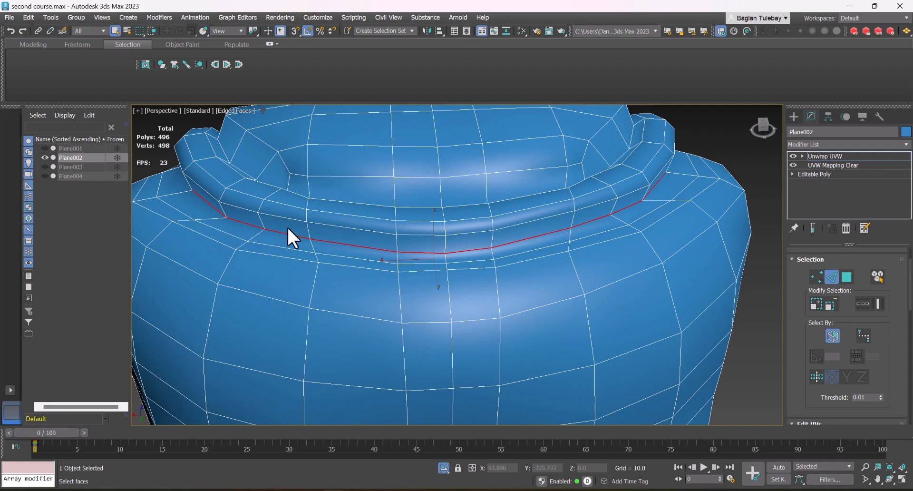
# Check the selected edge loop around the flap's base and convert it to a peel seam.
pyautogui.keyDown('alt'); pyautogui.moveTo(379, 180); pyautogui.dragTo(428, 227, button='middle'); pyautogui.keyUp('alt')
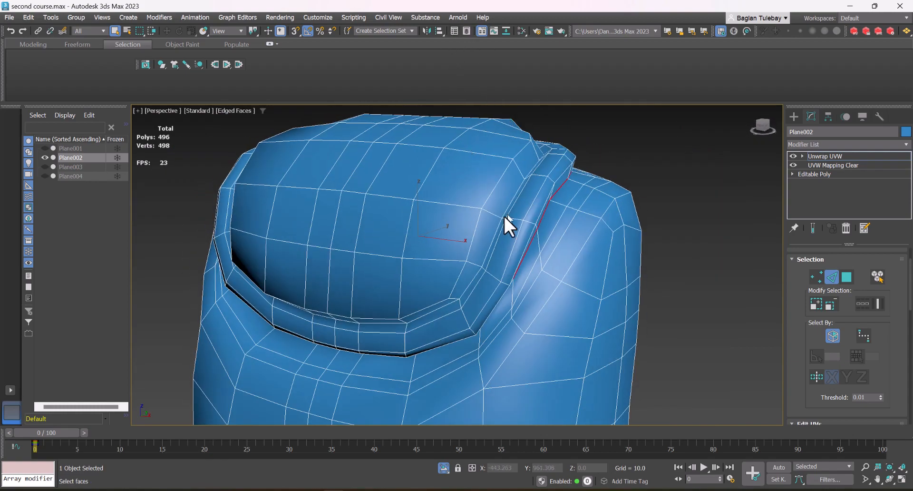
pyautogui.keyDown('alt'); pyautogui.moveTo(504, 216); pyautogui.dragTo(410, 233, button='middle'); pyautogui.keyUp('alt')
pyautogui.scroll(3, 452, 202)
pyautogui.keyDown('alt'); pyautogui.moveTo(545, 138); pyautogui.dragTo(482, 216, button='middle'); pyautogui.keyUp('alt')
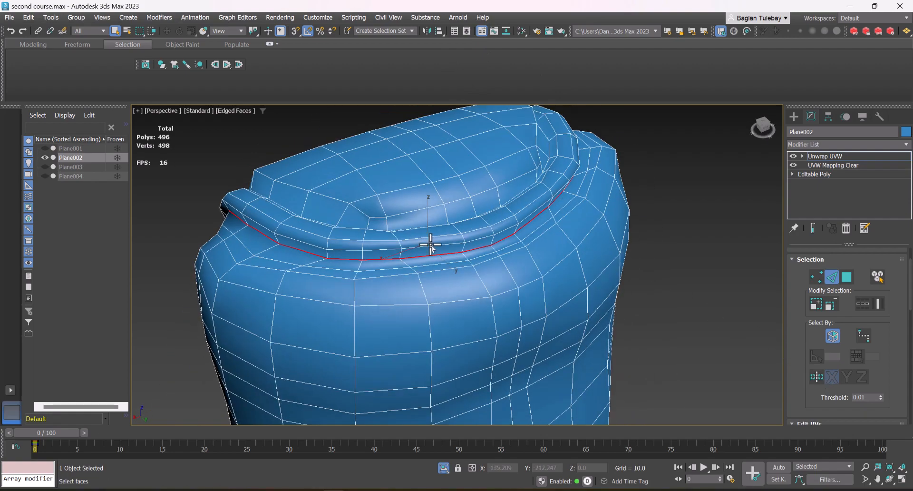
pyautogui.moveTo(880, 381); pyautogui.dragTo(839, 114)
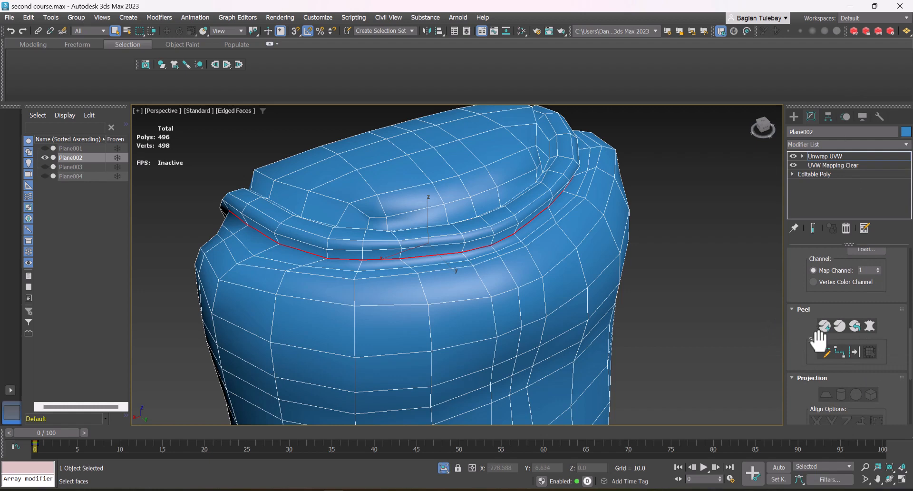
pyautogui.click(852, 356)
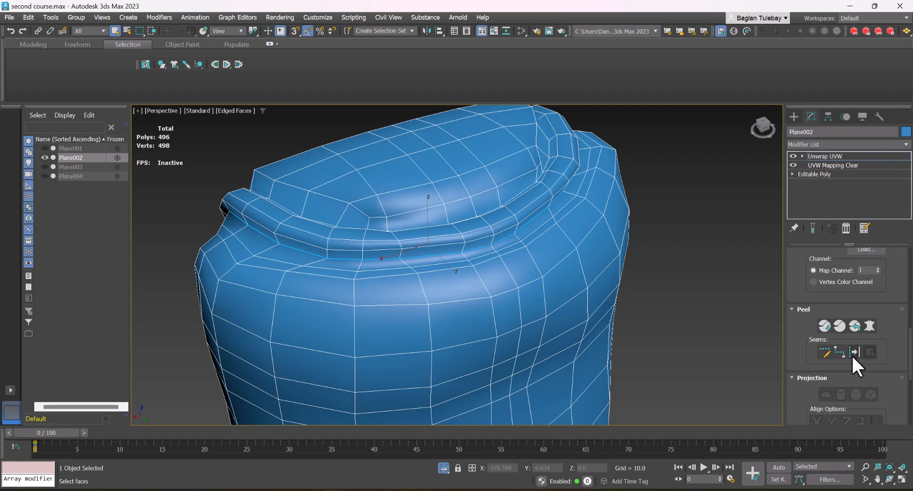
# At the polygon level, select a face in the middle of the flap and expand the selection to the seams.
pyautogui.keyDown('alt'); pyautogui.moveTo(369, 214); pyautogui.dragTo(476, 223, button='middle'); pyautogui.keyUp('alt')
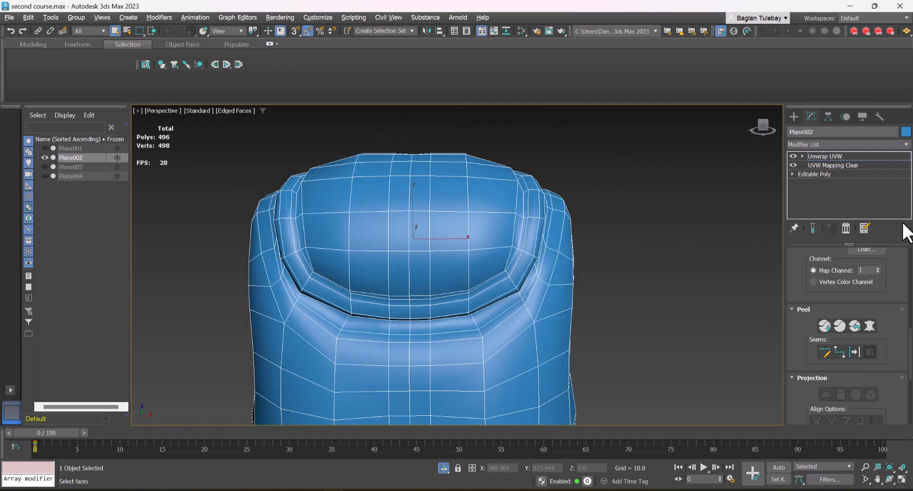
pyautogui.click(803, 156)
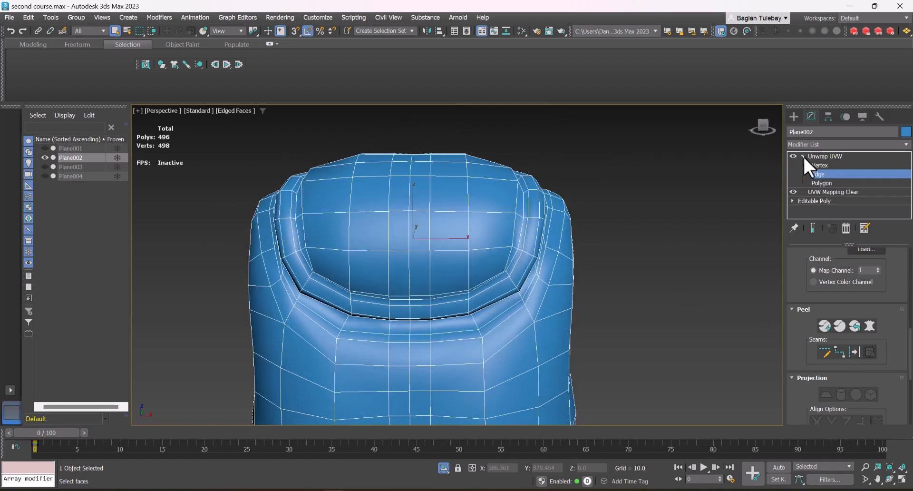
pyautogui.click(822, 182)
pyautogui.click(395, 232)
pyautogui.keyDown('alt'); pyautogui.moveTo(398, 231); pyautogui.dragTo(455, 243, button='middle'); pyautogui.keyUp('alt')
pyautogui.scroll(2, 451, 225)
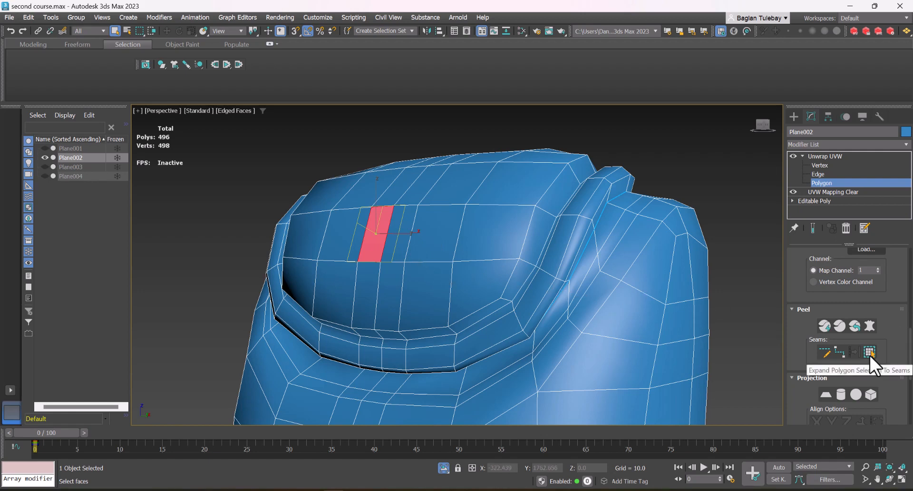
pyautogui.click(869, 352)
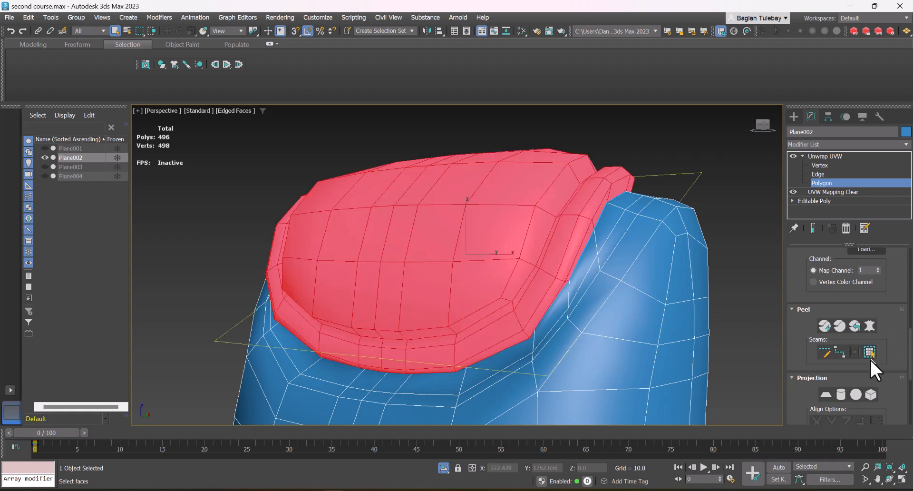
# Peel the selected flap faces with Peel Mode and move their UV island beyond the UV tile's upper-right corner.
pyautogui.click(838, 323)
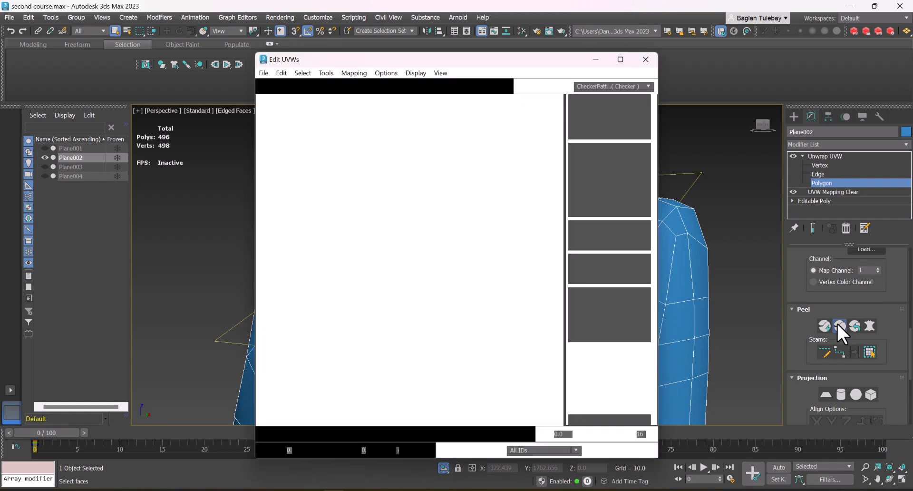
pyautogui.scroll(-3, 369, 211)
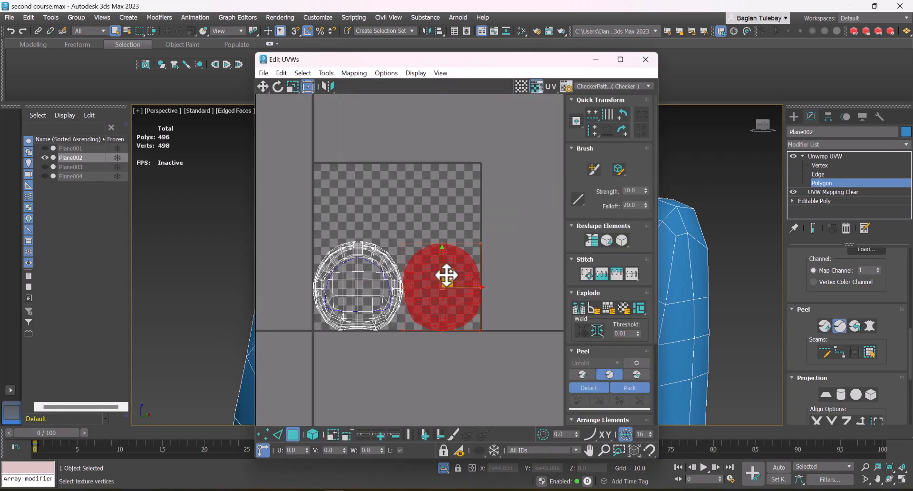
pyautogui.moveTo(447, 273); pyautogui.dragTo(531, 153)
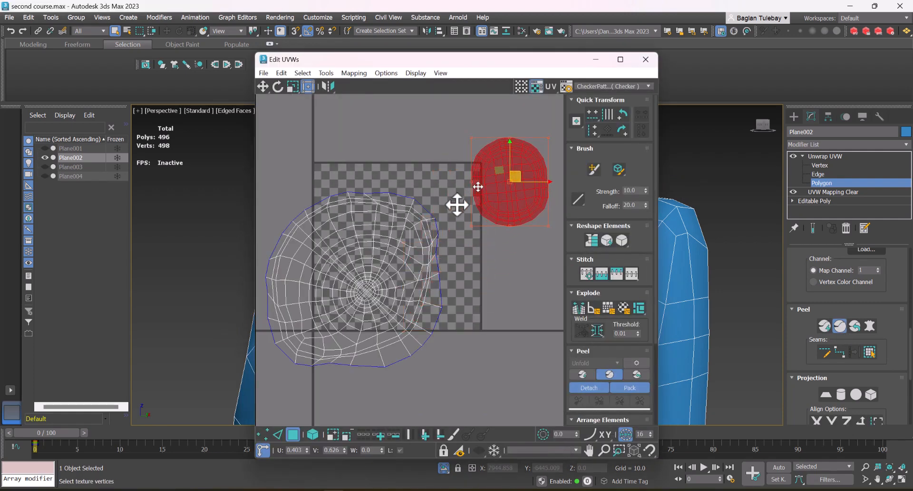
# Select the body UV island and then the flap island to match each to the model, and close Edit UVWs.
pyautogui.doubleClick(402, 249)
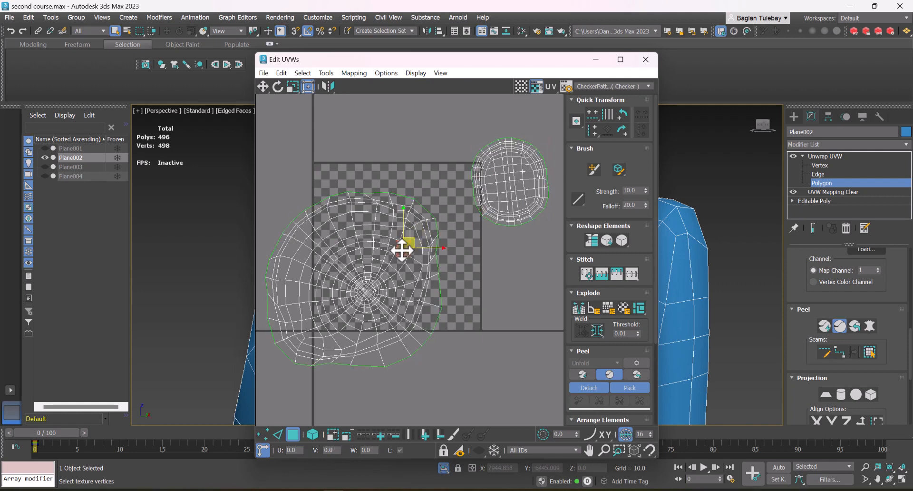
pyautogui.scroll(-5, 743, 248)
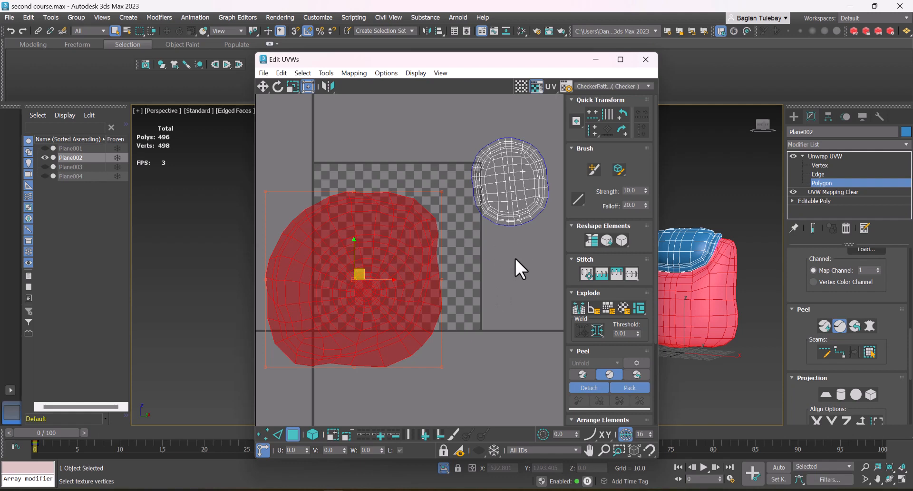
pyautogui.doubleClick(510, 188)
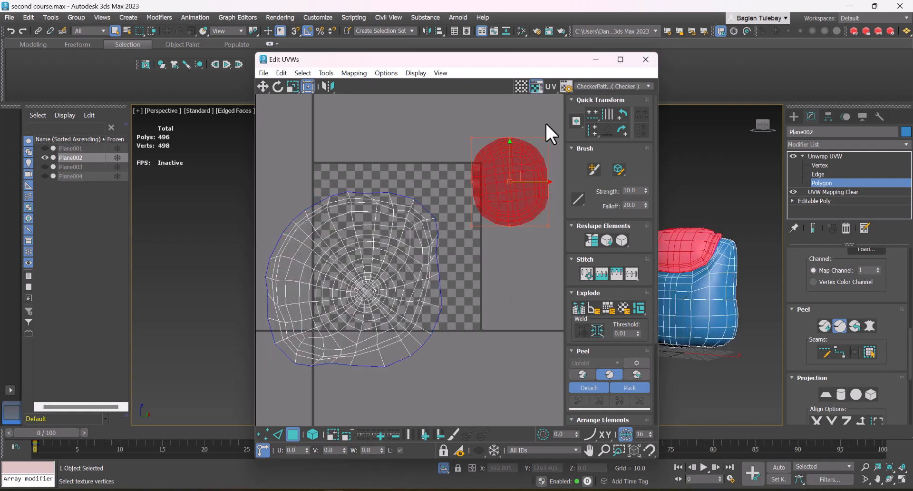
pyautogui.click(646, 59)
# Try selecting the vertical edge loop along the backpack's side at the edge level, then clear the selection.
pyautogui.scroll(3, 719, 290)
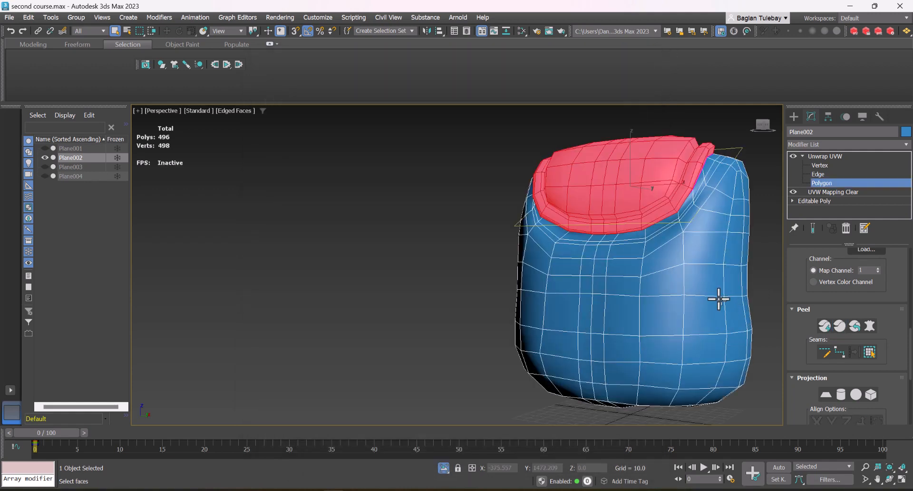
pyautogui.keyDown('alt'); pyautogui.moveTo(718, 299); pyautogui.dragTo(628, 272, button='middle'); pyautogui.keyUp('alt')
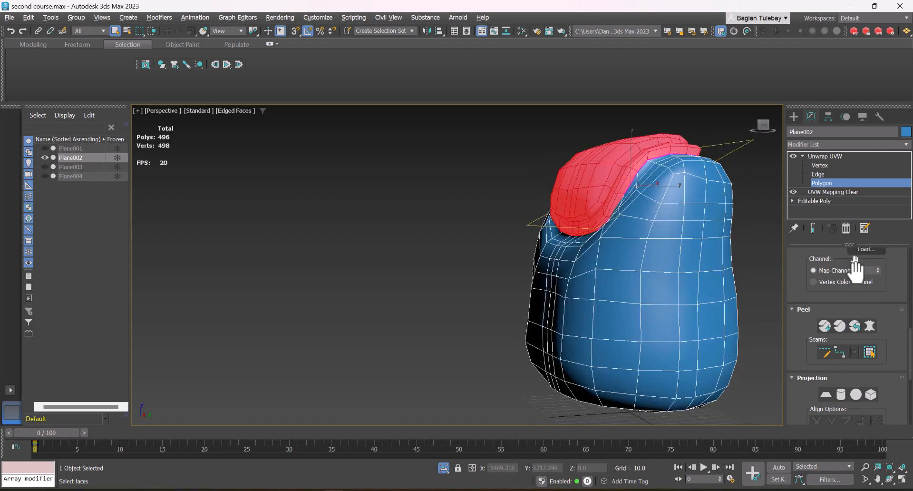
pyautogui.scroll(5, 847, 262)
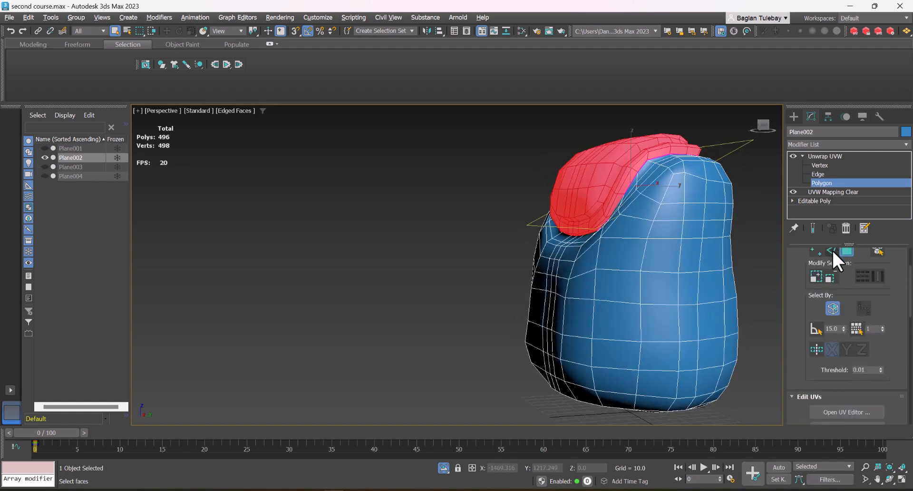
pyautogui.click(832, 250)
pyautogui.doubleClick(685, 190)
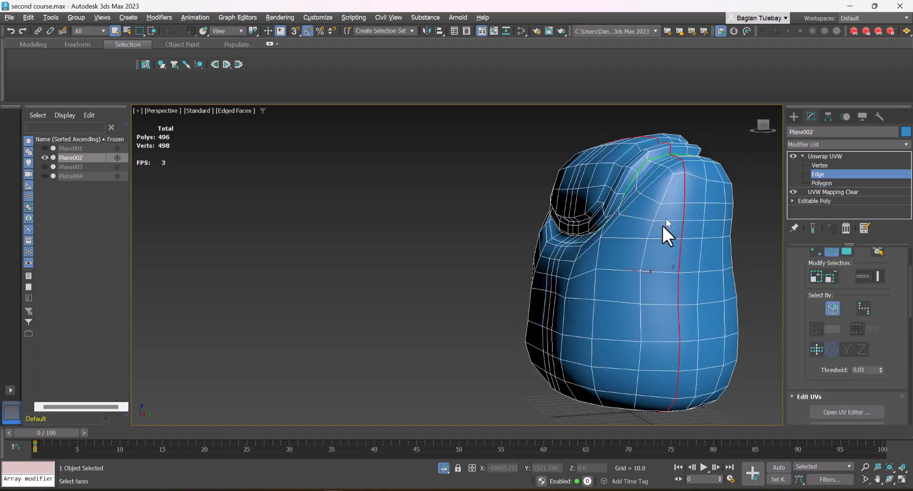
pyautogui.keyDown('alt'); pyautogui.moveTo(664, 227); pyautogui.dragTo(708, 209, button='middle'); pyautogui.keyUp('alt')
pyautogui.scroll(2, 683, 195)
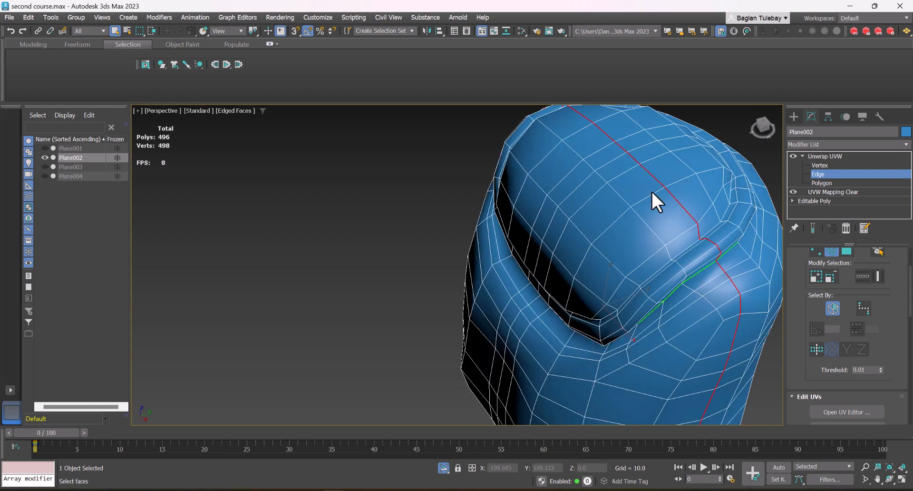
pyautogui.click(403, 222)
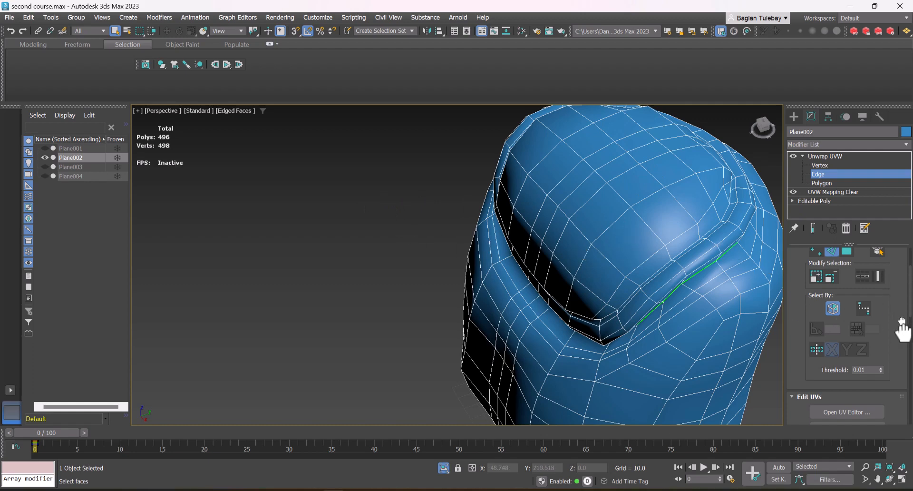
# Begin a Point-to-Point seam from the flap seam down the side of the backpack body.
pyautogui.moveTo(902, 328); pyautogui.dragTo(866, 76)
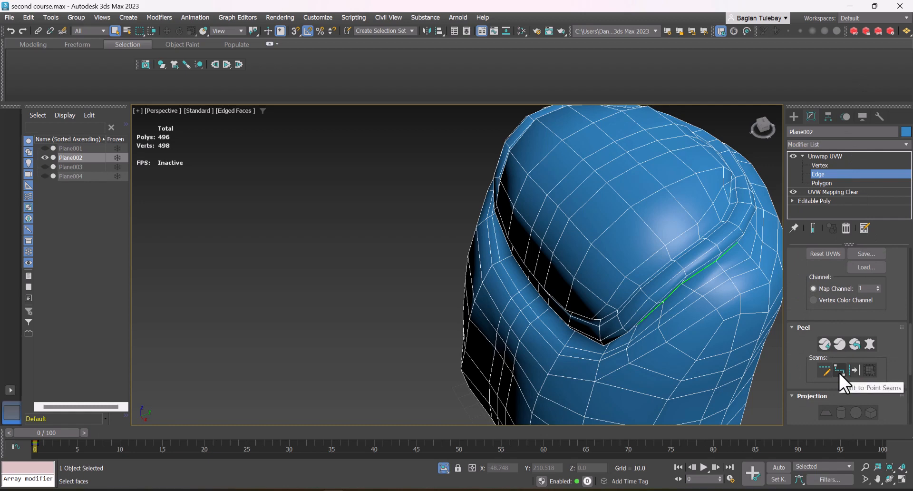
pyautogui.click(840, 371)
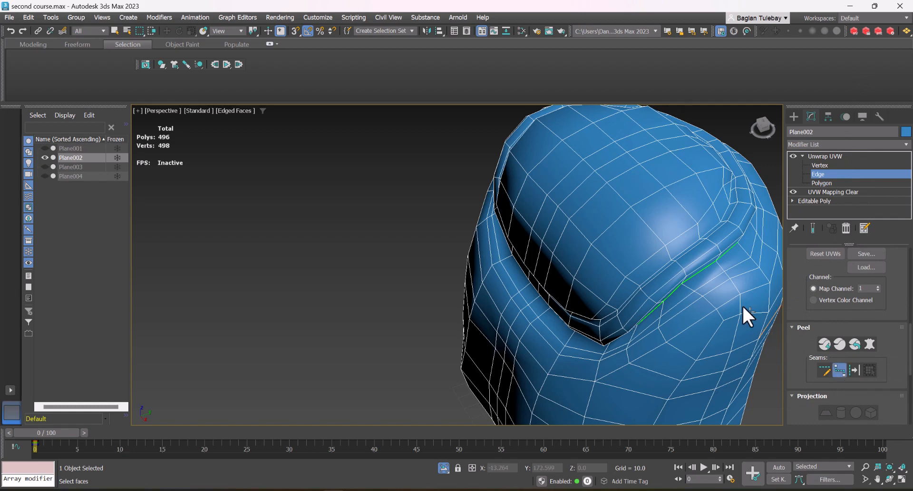
pyautogui.scroll(-5, 721, 265)
pyautogui.keyDown('alt'); pyautogui.moveTo(724, 261); pyautogui.dragTo(690, 230, button='middle'); pyautogui.keyUp('alt')
pyautogui.scroll(3, 680, 227)
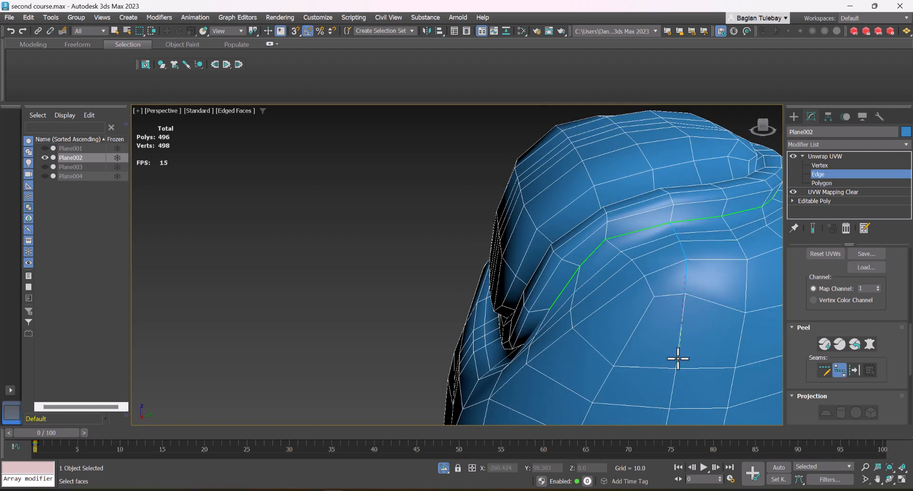
# Try to draw a point-to-point seam from the flap seam down the side of the backpack to its underside.
pyautogui.keyDown('alt'); pyautogui.moveTo(679, 361); pyautogui.dragTo(661, 271, button='middle'); pyautogui.keyUp('alt')
pyautogui.scroll(-5, 666, 261)
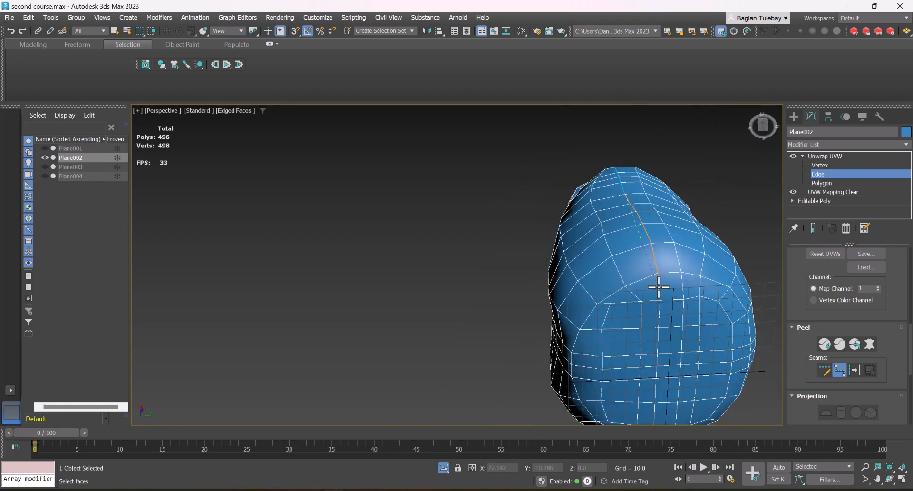
pyautogui.click(659, 290)
pyautogui.scroll(-3, 647, 333)
pyautogui.moveTo(635, 306)
pyautogui.keyDown('alt'); pyautogui.mouseDown(button='middle')
pyautogui.moveTo(676, 273)
pyautogui.moveTo(656, 271)
pyautogui.moveTo(649, 316)
pyautogui.mouseUp(button='middle'); pyautogui.keyUp('alt')
pyautogui.scroll(3, 651, 273)
pyautogui.keyDown('alt'); pyautogui.moveTo(527, 338); pyautogui.dragTo(543, 302, button='middle'); pyautogui.keyUp('alt')
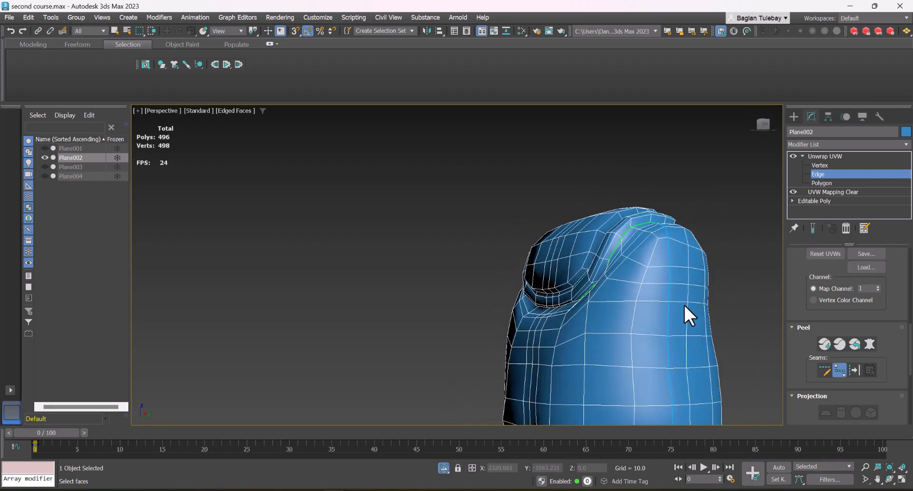
pyautogui.rightClick(624, 229)
# Turn on symmetrical geometry selection across the X axis for the backpack's Unwrap UVW edges.
pyautogui.scroll(5, 653, 219)
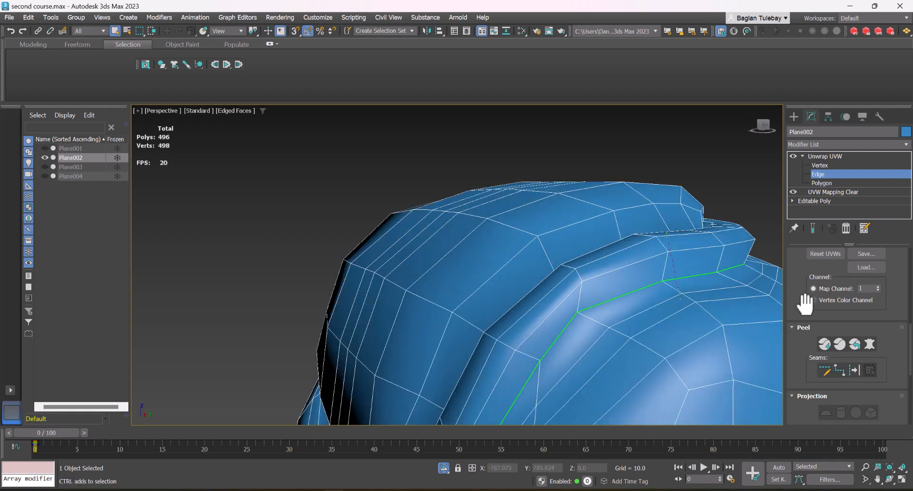
pyautogui.scroll(5, 806, 307)
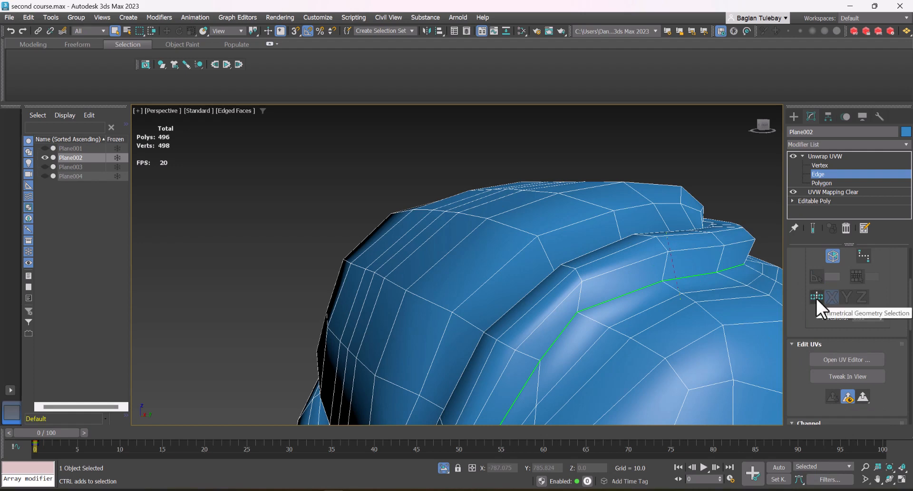
pyautogui.click(816, 298)
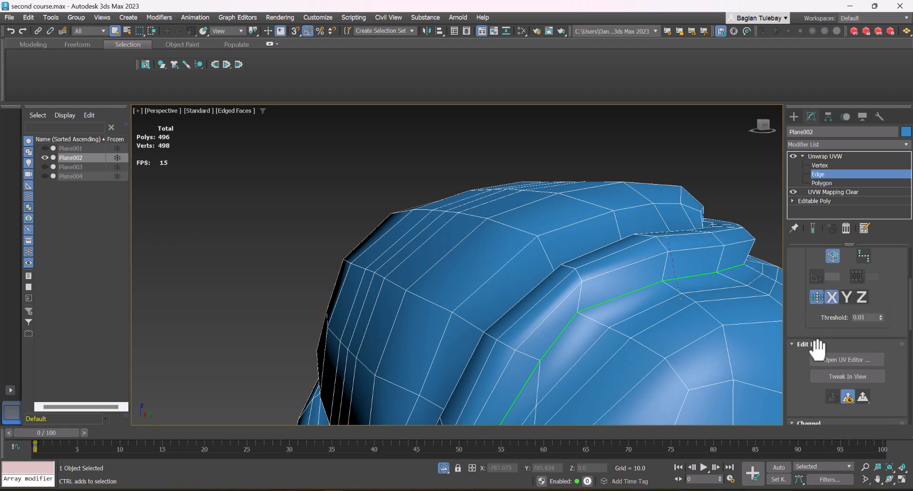
pyautogui.scroll(-5, 396, 193)
pyautogui.keyDown('alt'); pyautogui.moveTo(453, 240); pyautogui.dragTo(494, 237, button='middle'); pyautogui.keyUp('alt')
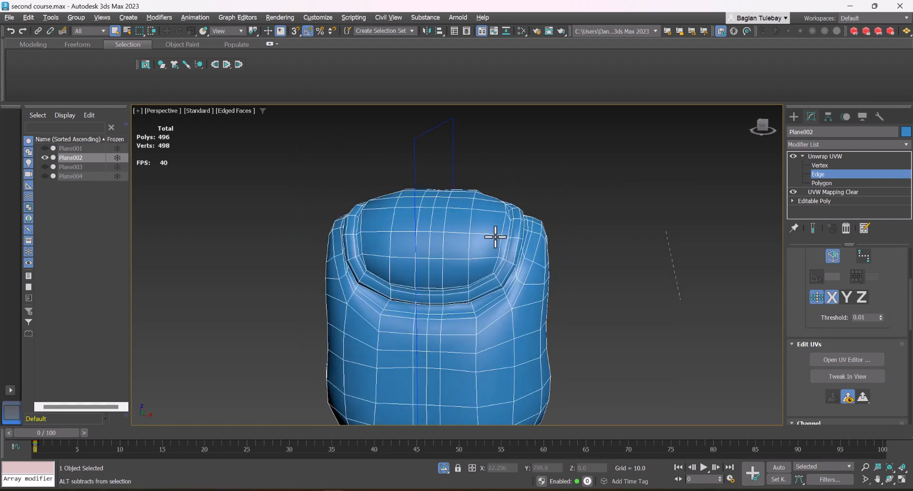
pyautogui.scroll(-5, 438, 209)
pyautogui.scroll(4, 441, 243)
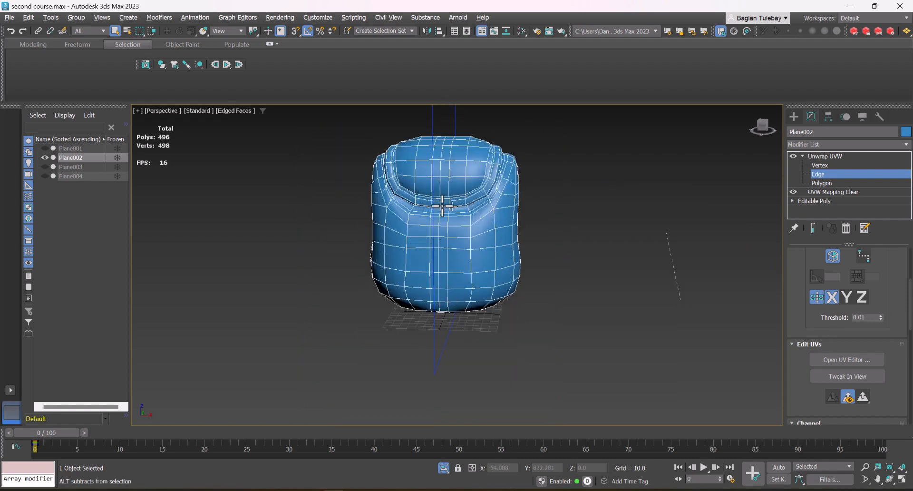
pyautogui.keyDown('alt'); pyautogui.moveTo(441, 209); pyautogui.dragTo(414, 209, button='middle'); pyautogui.keyUp('alt')
# Draw a point-to-point seam from the flap seam down the backpack's side and across its underside.
pyautogui.moveTo(786, 328); pyautogui.dragTo(792, 124)
pyautogui.click(840, 353)
pyautogui.keyDown('alt'); pyautogui.moveTo(377, 173); pyautogui.dragTo(381, 203, button='middle'); pyautogui.keyUp('alt')
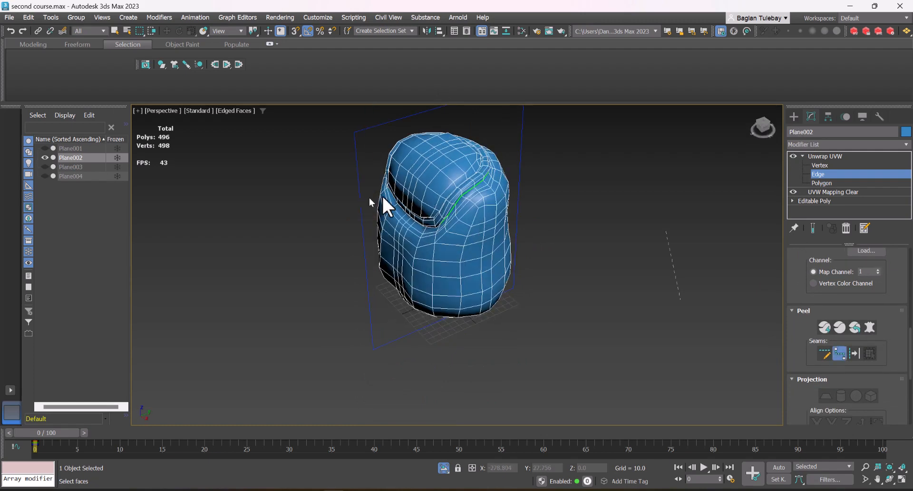
pyautogui.scroll(5, 533, 185)
pyautogui.scroll(-5, 519, 191)
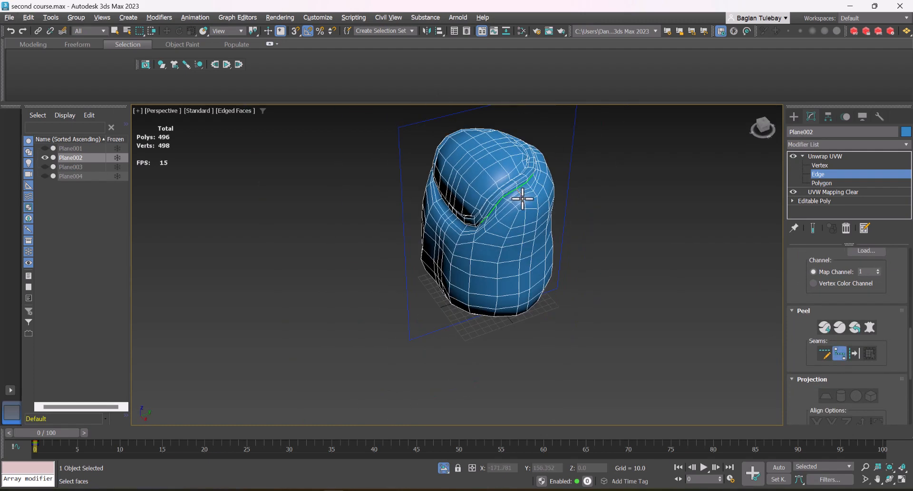
pyautogui.moveTo(516, 198)
pyautogui.keyDown('alt'); pyautogui.mouseDown(button='middle')
pyautogui.moveTo(511, 221)
pyautogui.moveTo(504, 204)
pyautogui.mouseUp(button='middle'); pyautogui.keyUp('alt')
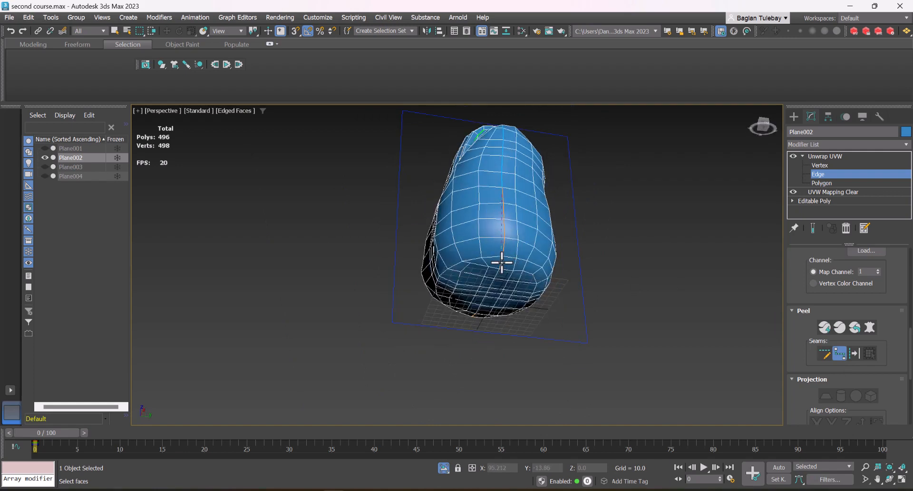
pyautogui.keyDown('alt'); pyautogui.moveTo(502, 262); pyautogui.dragTo(492, 242, button='middle'); pyautogui.keyUp('alt')
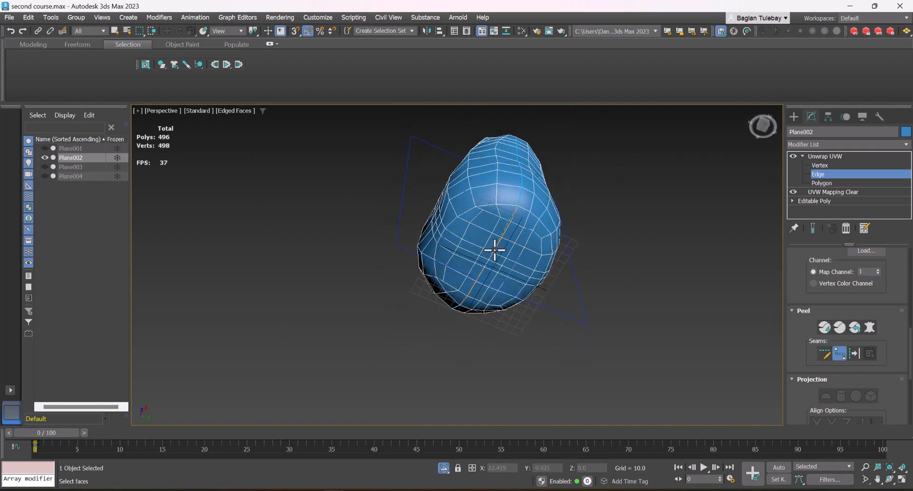
pyautogui.keyDown('alt'); pyautogui.moveTo(447, 153); pyautogui.dragTo(493, 218, button='middle'); pyautogui.keyUp('alt')
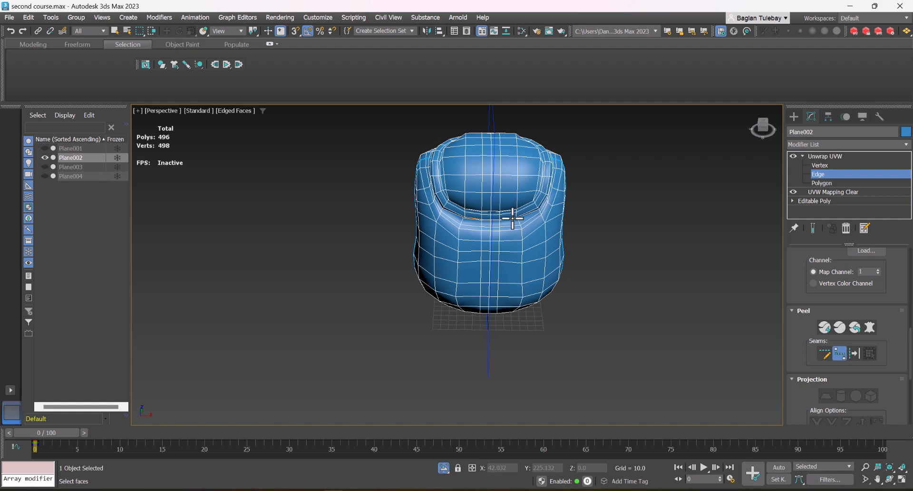
# Inspect the new seam along the backpack's side and underside from several angles.
pyautogui.keyDown('alt'); pyautogui.moveTo(562, 298); pyautogui.dragTo(509, 251, button='middle'); pyautogui.keyUp('alt')
pyautogui.scroll(3, 506, 254)
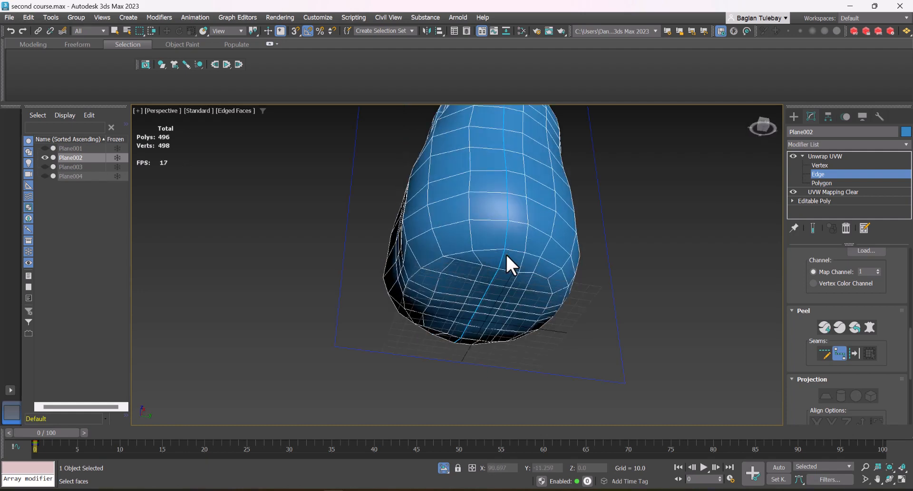
pyautogui.scroll(-3, 490, 341)
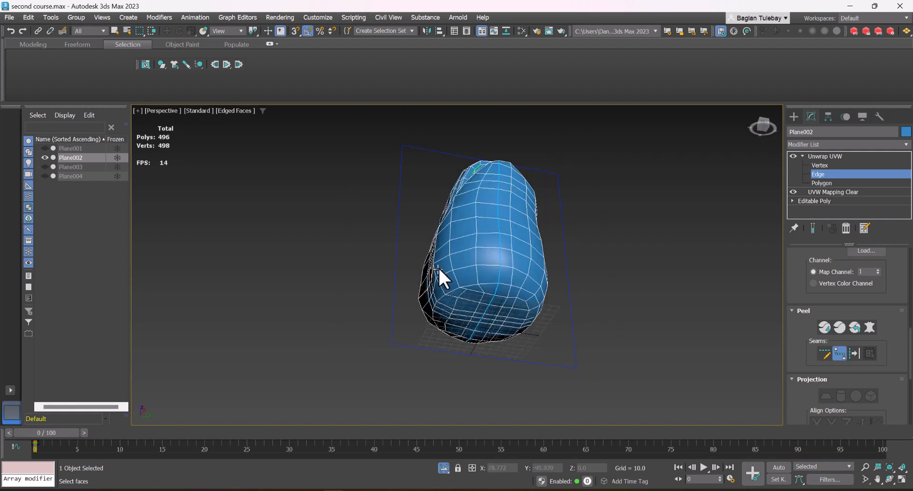
pyautogui.keyDown('alt'); pyautogui.moveTo(439, 271); pyautogui.dragTo(500, 256, button='middle'); pyautogui.keyUp('alt')
pyautogui.scroll(4, 505, 265)
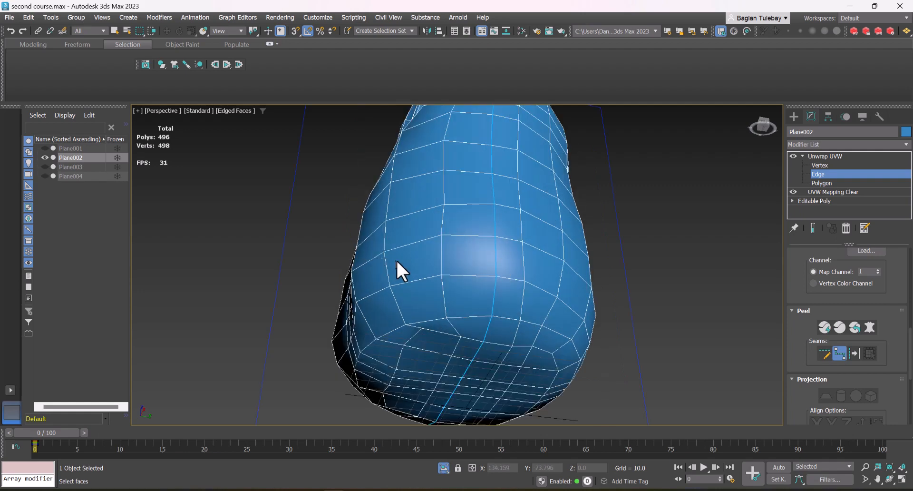
pyautogui.keyDown('alt'); pyautogui.moveTo(397, 261); pyautogui.dragTo(418, 271, button='middle'); pyautogui.keyUp('alt')
pyautogui.keyDown('alt'); pyautogui.moveTo(492, 253); pyautogui.dragTo(419, 190, button='middle'); pyautogui.keyUp('alt')
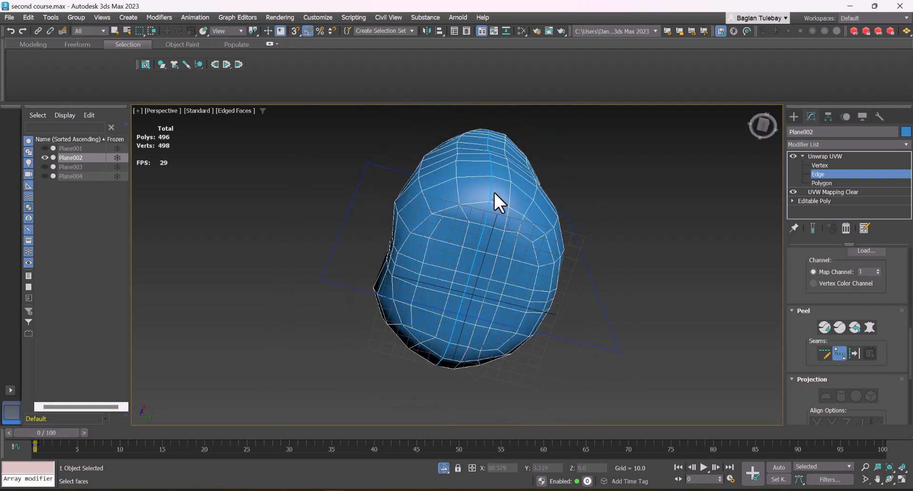
pyautogui.keyDown('alt'); pyautogui.moveTo(454, 202); pyautogui.dragTo(448, 233, button='middle'); pyautogui.keyUp('alt')
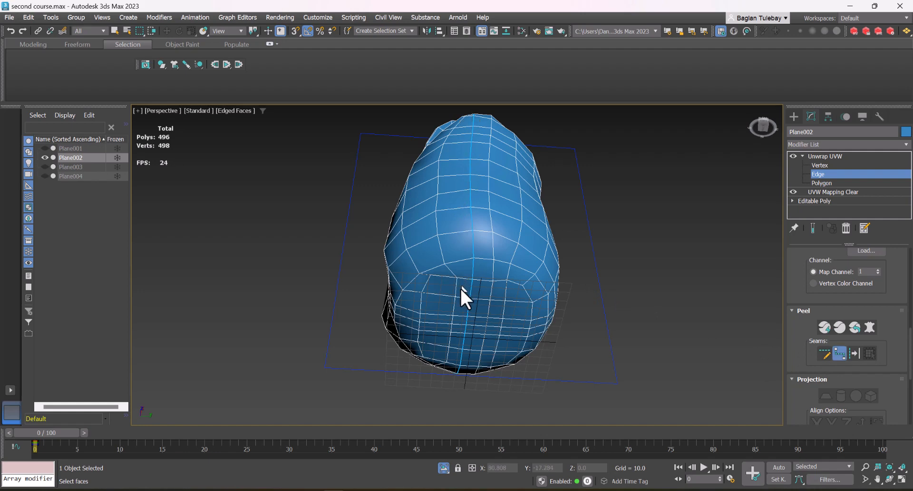
pyautogui.keyDown('alt'); pyautogui.moveTo(467, 239); pyautogui.dragTo(786, 354, button='middle'); pyautogui.keyUp('alt')
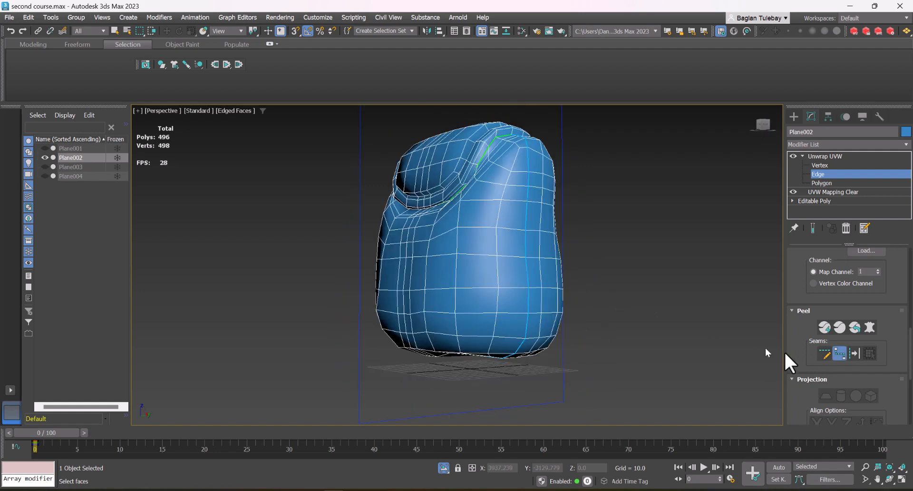
# Select a polygon on the front part of the backpack's body and expand the selection to the seams.
pyautogui.moveTo(893, 288); pyautogui.dragTo(898, 458)
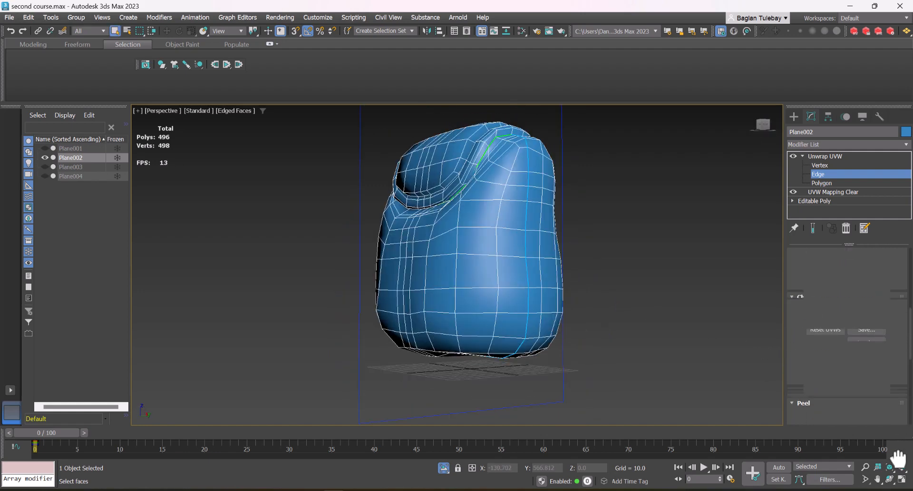
pyautogui.click(823, 183)
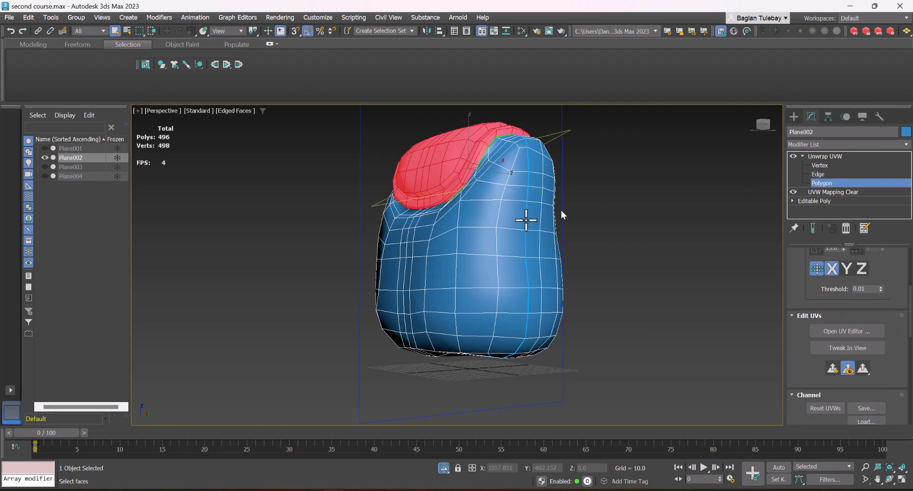
pyautogui.click(471, 245)
pyautogui.moveTo(855, 378); pyautogui.dragTo(812, 201)
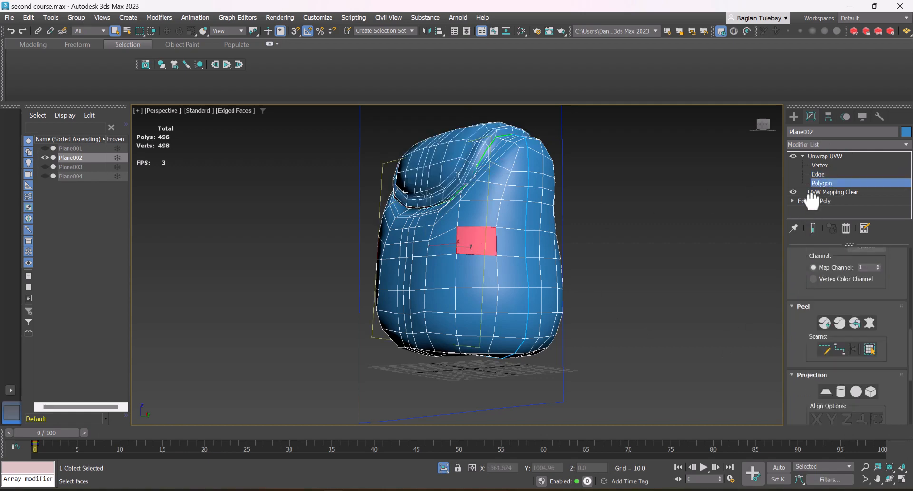
pyautogui.click(870, 350)
pyautogui.keyDown('alt'); pyautogui.moveTo(426, 281); pyautogui.dragTo(438, 237, button='middle'); pyautogui.keyUp('alt')
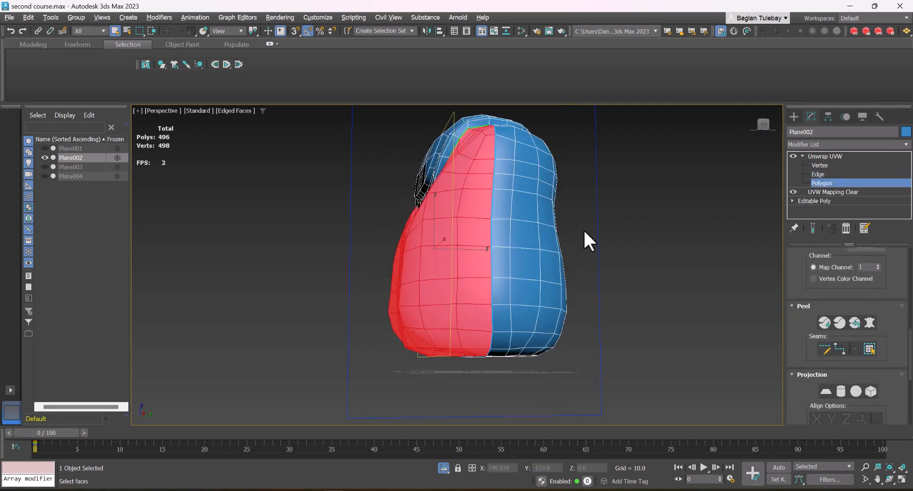
# Unfold the selected front body section with Peel Mode, keeping the UV editor clear of the model, and exit the mode.
pyautogui.click(840, 322)
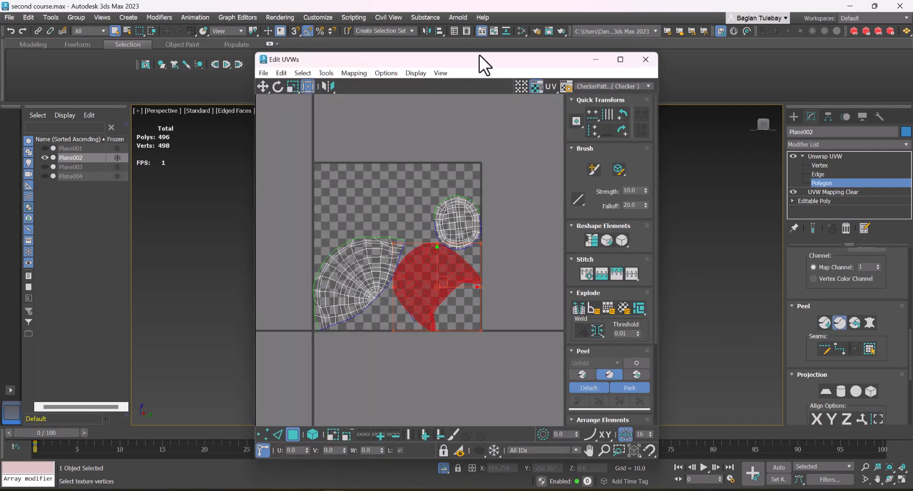
pyautogui.moveTo(479, 56); pyautogui.dragTo(255, 78)
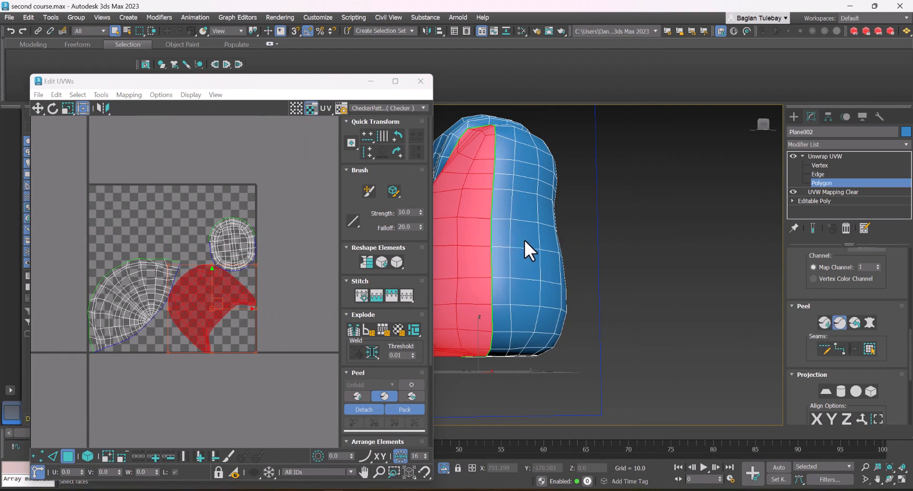
pyautogui.click(840, 322)
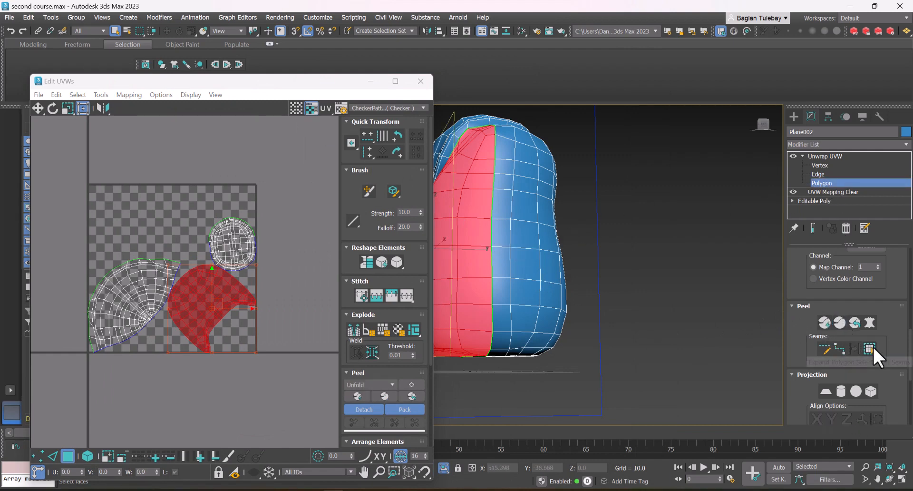
# Select the backpack's back section up to the seams and unfold it with Peel Mode, leaving the mode when done.
pyautogui.click(525, 264)
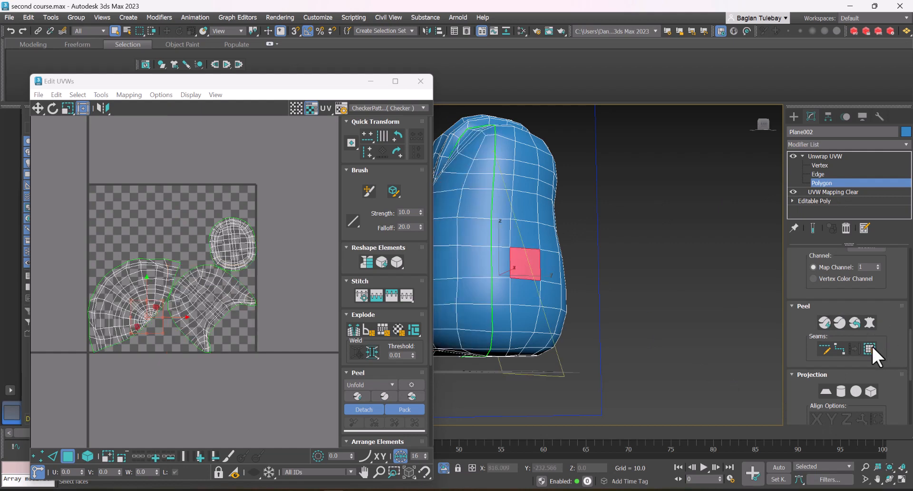
pyautogui.click(871, 348)
pyautogui.click(840, 319)
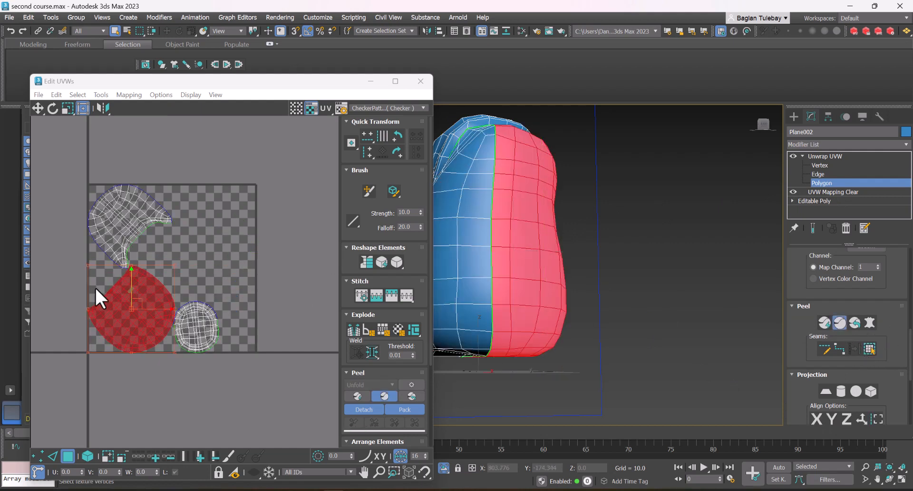
pyautogui.click(200, 261)
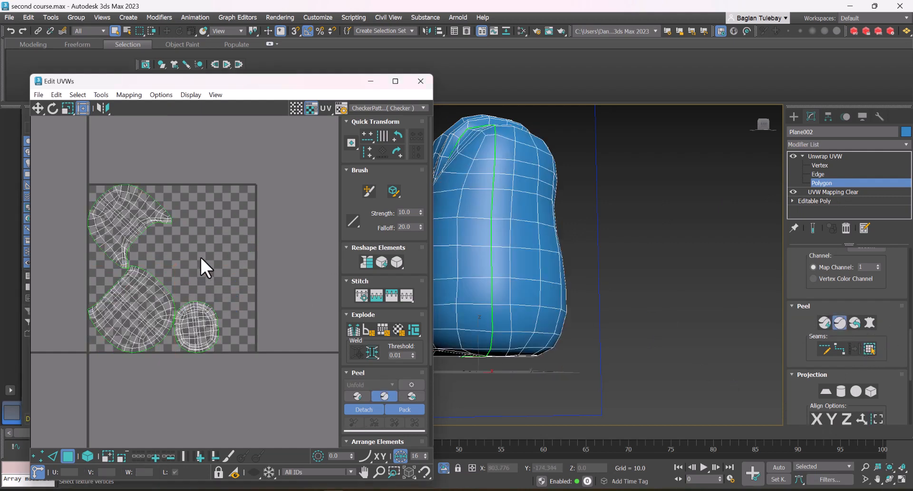
pyautogui.click(841, 323)
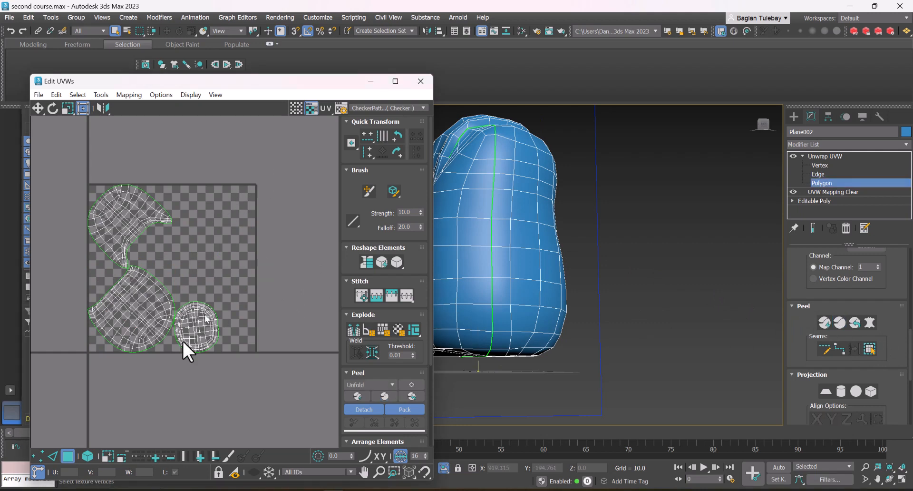
# Select all UV polygons and compare the unwrapped layout with the backpack model.
pyautogui.hotkey('ctrl', 'a')
pyautogui.scroll(3, 110, 252)
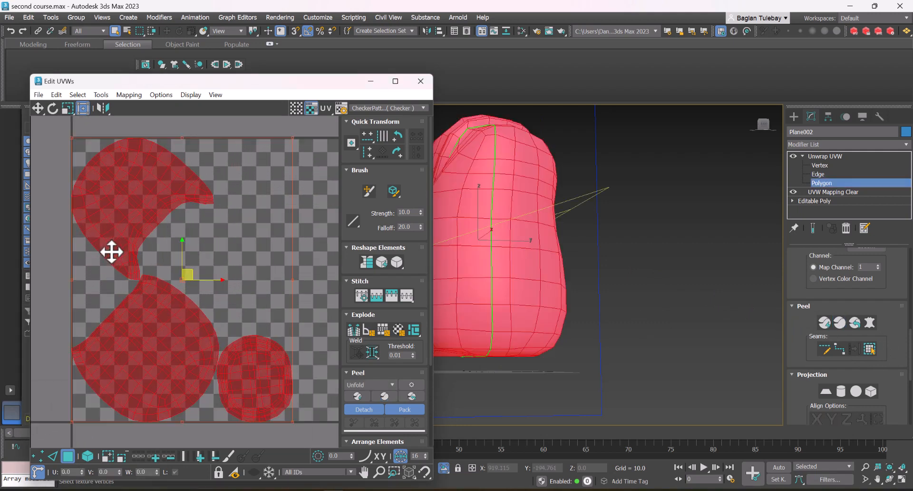
pyautogui.scroll(-3, 567, 261)
pyautogui.keyDown('alt'); pyautogui.moveTo(570, 257); pyautogui.dragTo(591, 261); pyautogui.keyUp('alt')
pyautogui.scroll(4, 547, 255)
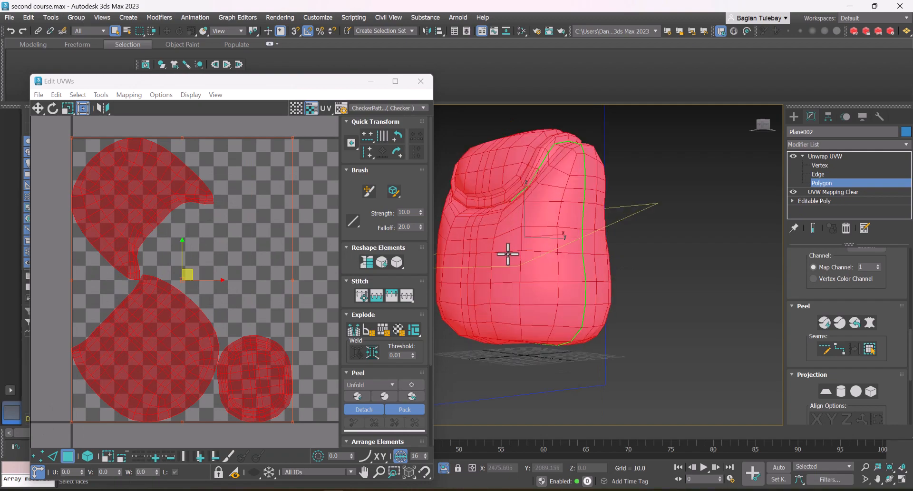
pyautogui.keyDown('alt'); pyautogui.moveTo(507, 255); pyautogui.dragTo(573, 271, button='middle'); pyautogui.keyUp('alt')
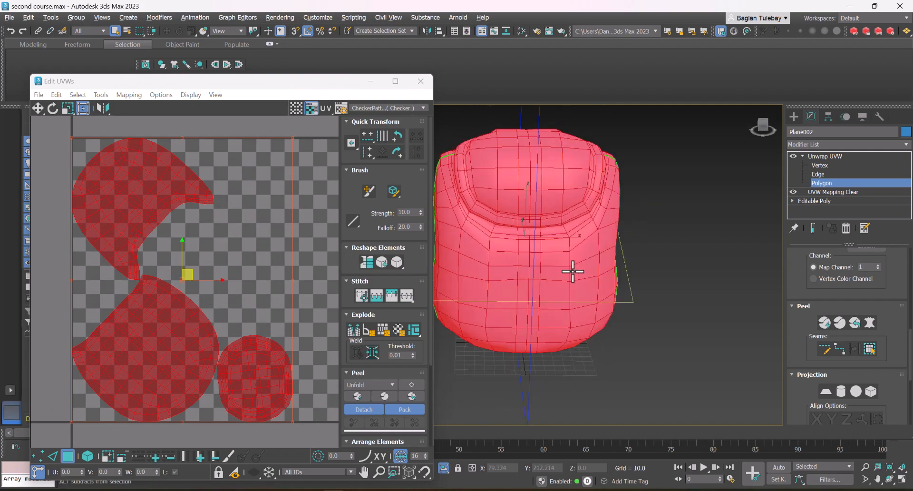
# Leave UV editing with the UV editor closed and review the whole backpack.
pyautogui.click(794, 117)
pyautogui.keyDown('alt'); pyautogui.moveTo(373, 265); pyautogui.dragTo(401, 267, button='middle'); pyautogui.keyUp('alt')
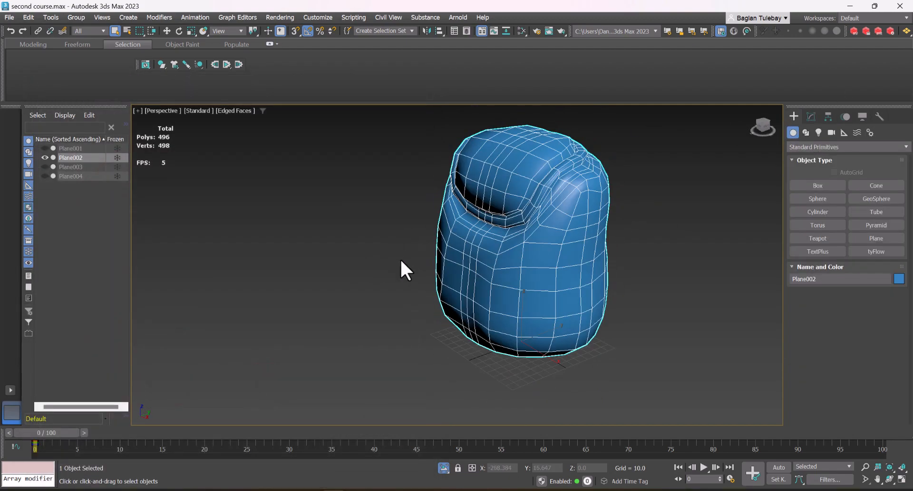
pyautogui.scroll(3, 490, 216)
pyautogui.scroll(-2, 450, 251)
# Switch to the Chrome browser showing the Wikipedia page for UVMapping.png.
pyautogui.click(286, 490)
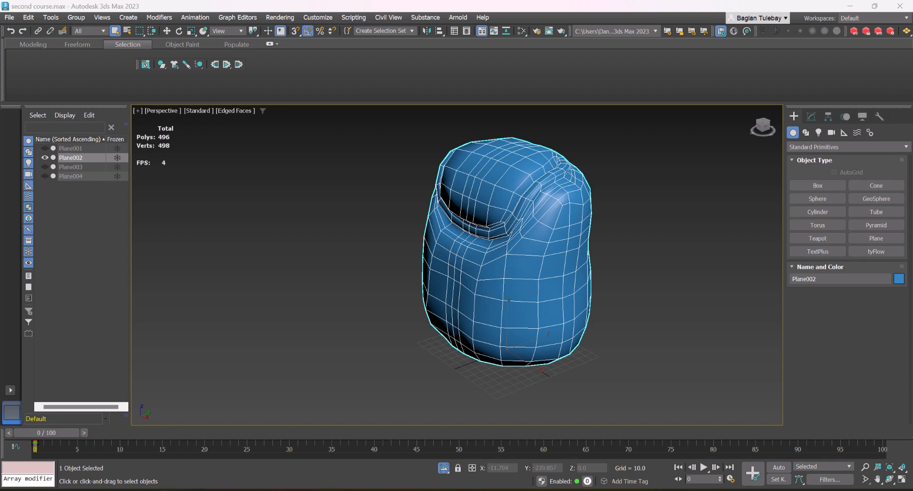
pyautogui.rightClick(170, 490)
pyautogui.click(175, 489)
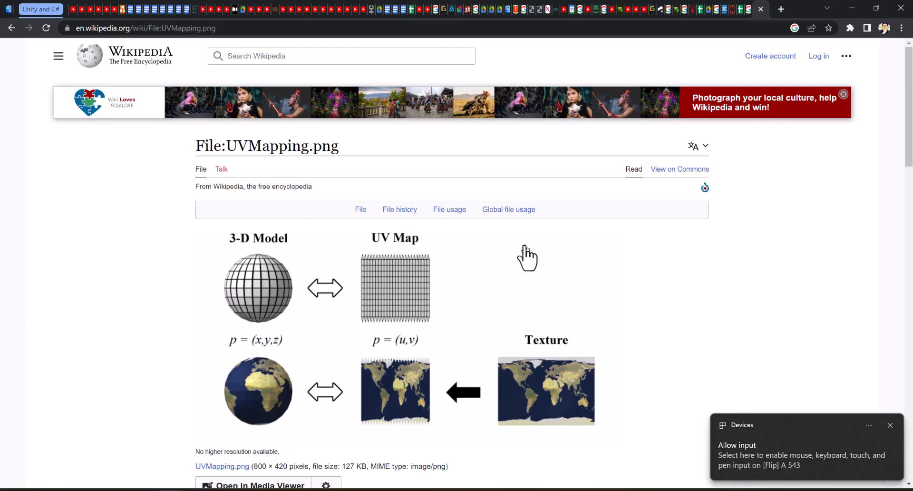
# Switch back to 3ds Max and export only the selected backpack as an FBX file named Somke in the export folder.
pyautogui.click(131, 490)
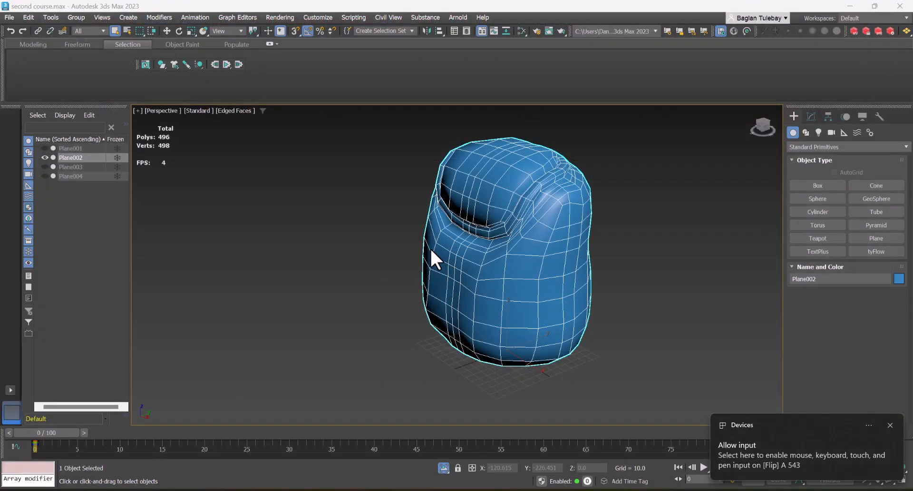
pyautogui.keyDown('alt'); pyautogui.moveTo(432, 255); pyautogui.dragTo(475, 251, button='middle'); pyautogui.keyUp('alt')
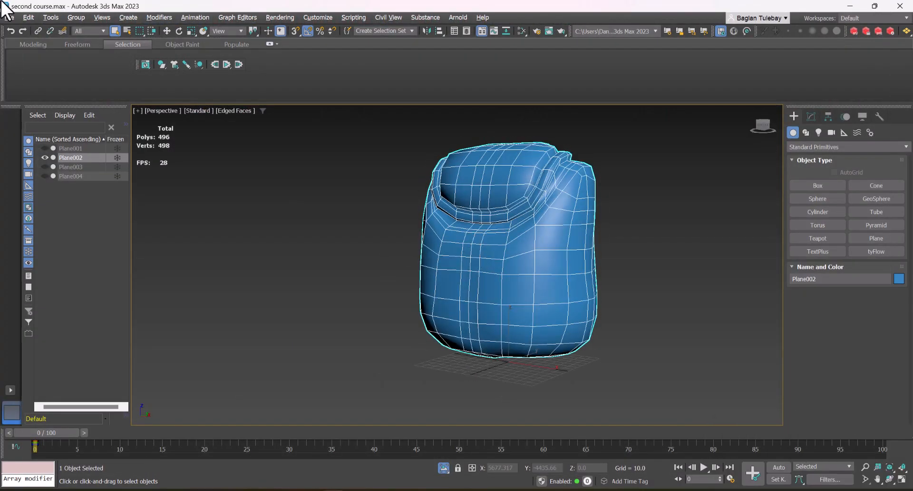
pyautogui.click(9, 18)
pyautogui.moveTo(80, 181)
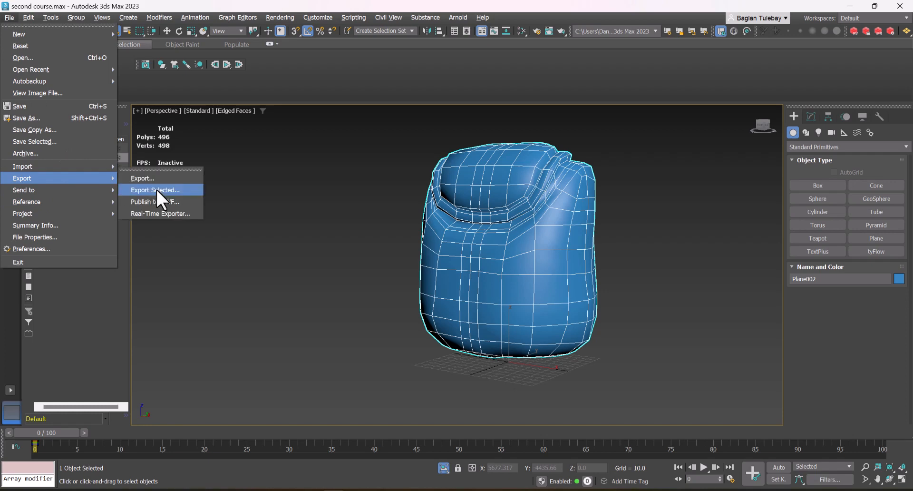
pyautogui.click(158, 193)
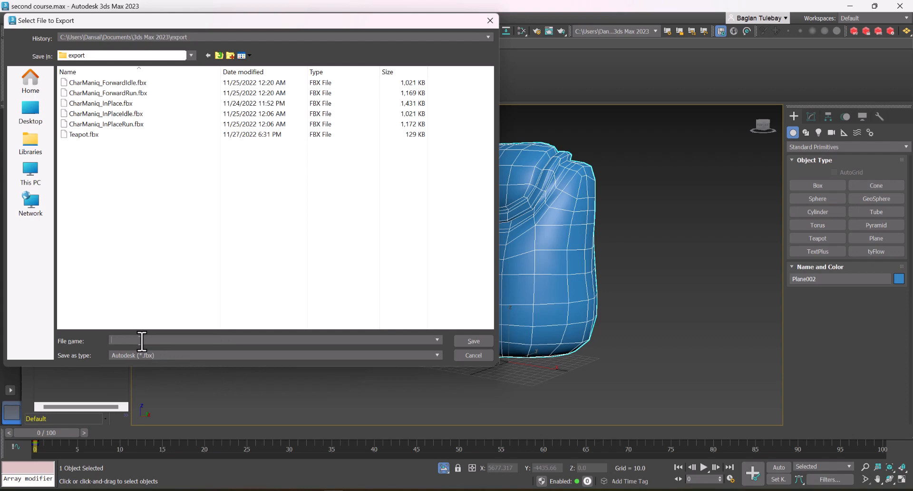
pyautogui.write('Somke')
pyautogui.press('Return')
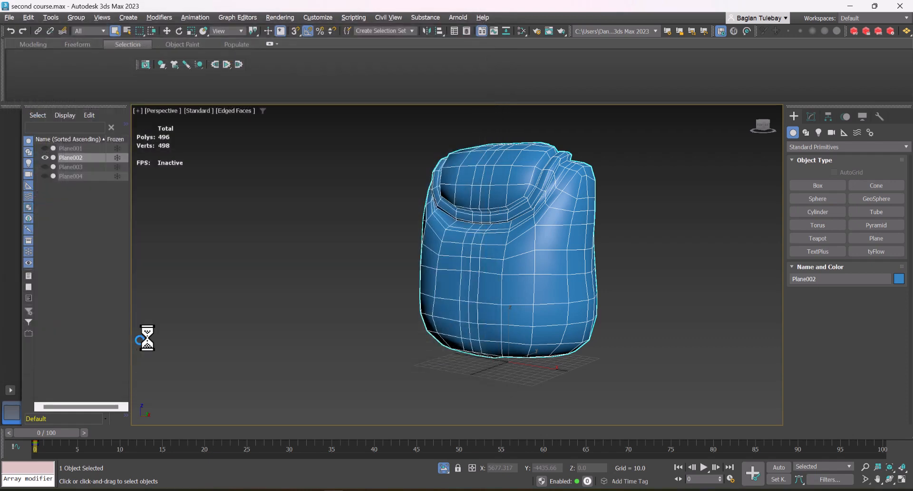
pyautogui.click(643, 339)
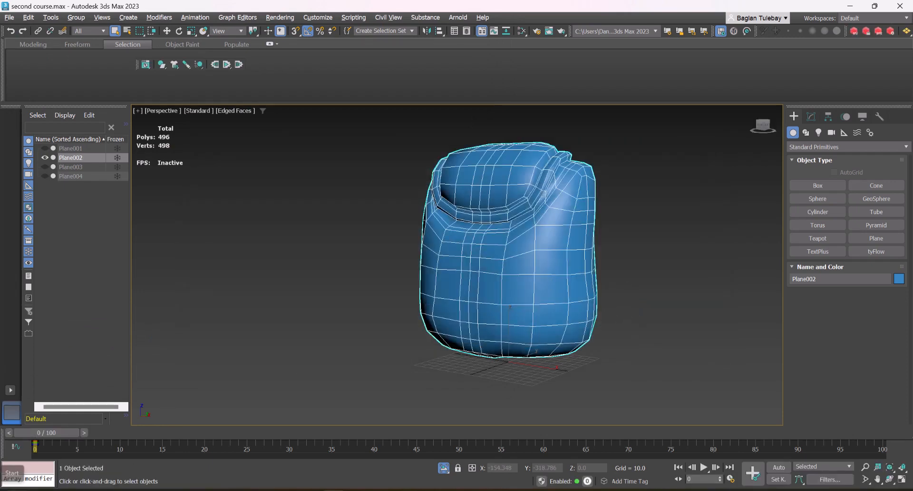
# Launch Adobe Substance 3D Painter and dismiss its home screen.
pyautogui.press('super')
pyautogui.write('sub')
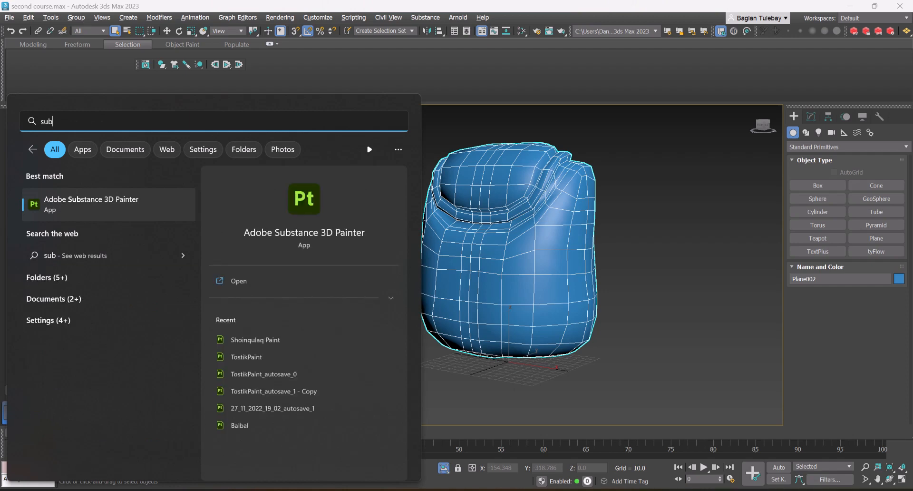
pyautogui.press('Return')
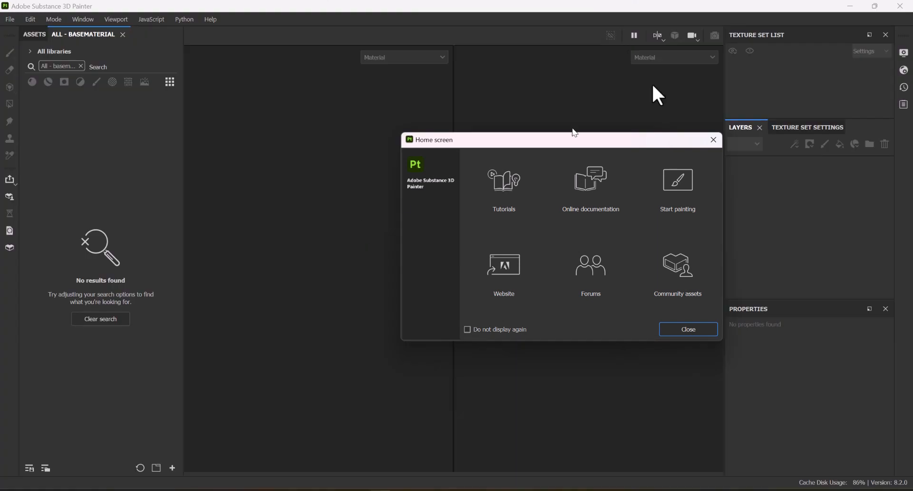
pyautogui.click(702, 326)
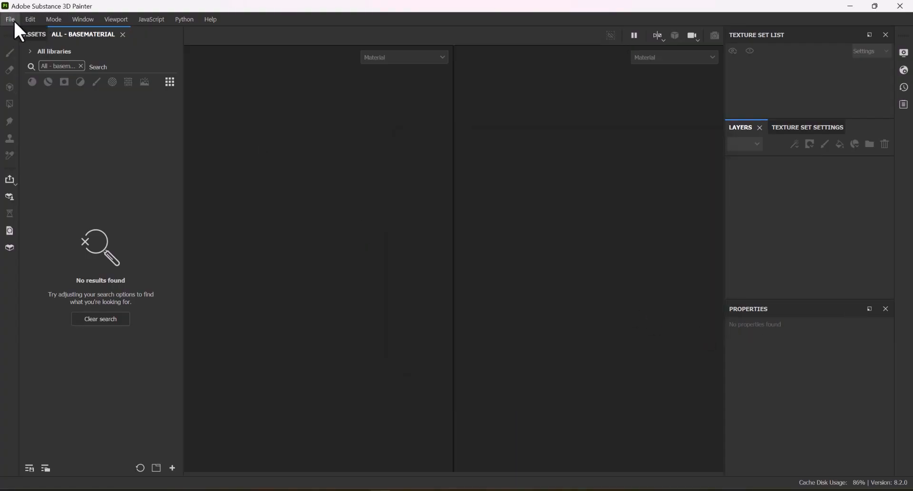
# Create a new project from Somke.fbx in Documents > 3ds Max 2023 > export, keeping the default project settings.
pyautogui.click(10, 19)
pyautogui.click(24, 34)
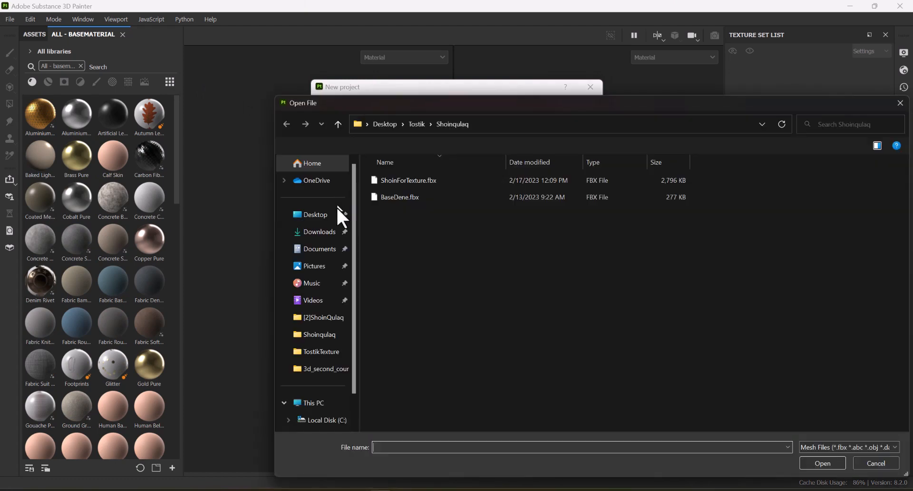
pyautogui.click(325, 249)
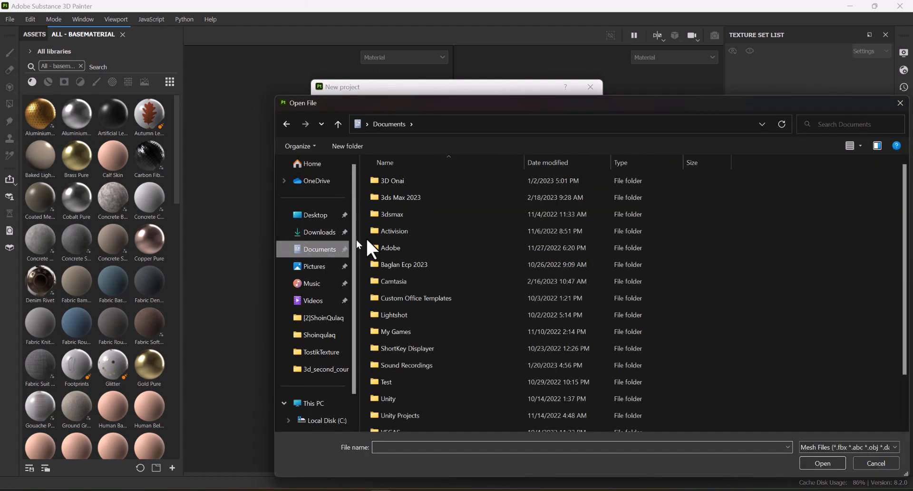
pyautogui.doubleClick(427, 195)
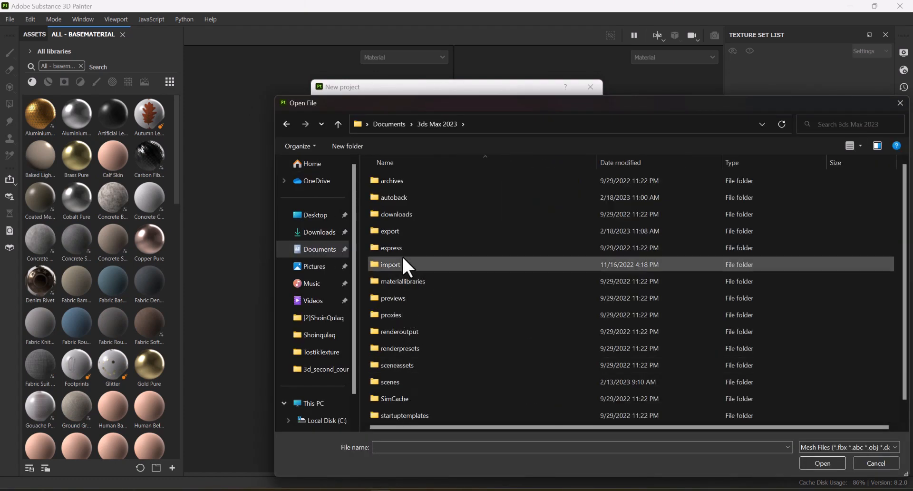
pyautogui.doubleClick(397, 232)
pyautogui.click(404, 264)
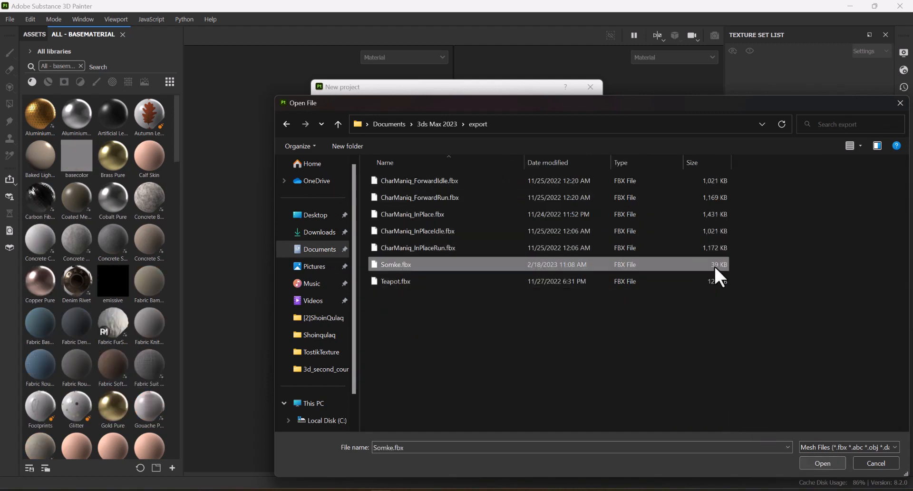
pyautogui.click(823, 462)
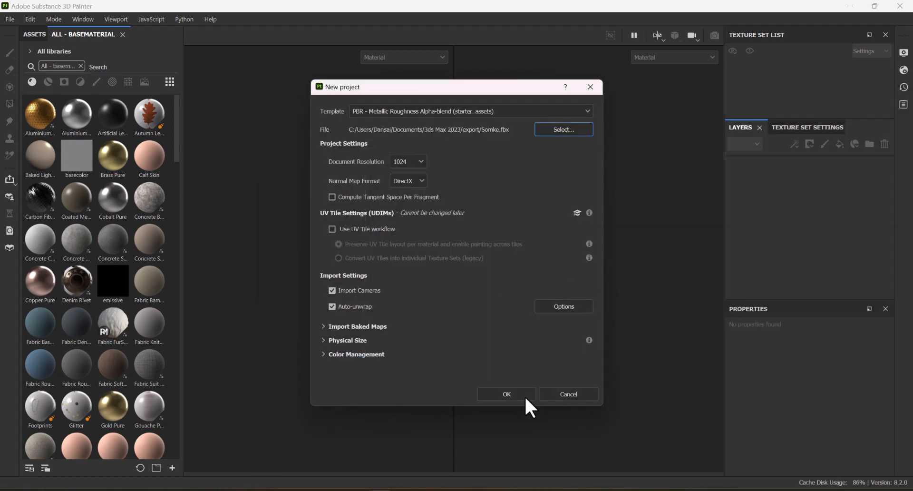
pyautogui.click(507, 393)
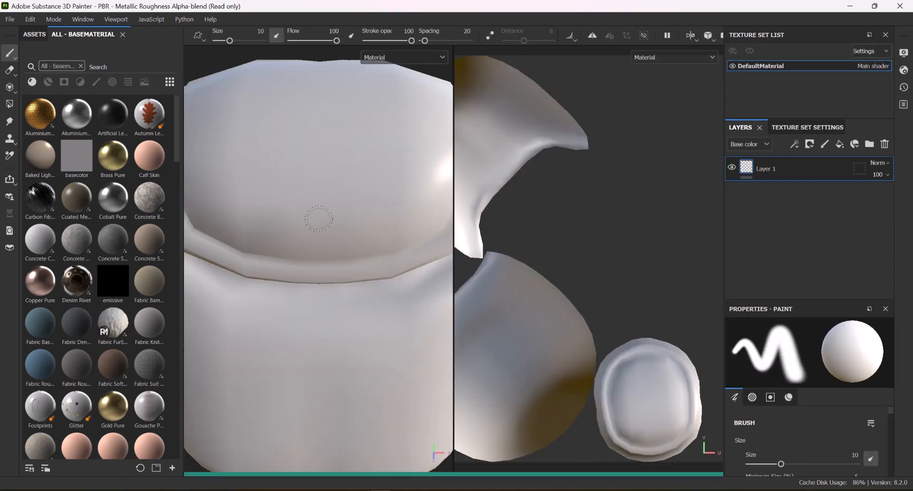
# Add a fill layer, search the base materials for "leather" and place the Leather bag material above it in the layer stack.
pyautogui.scroll(-6, 319, 219)
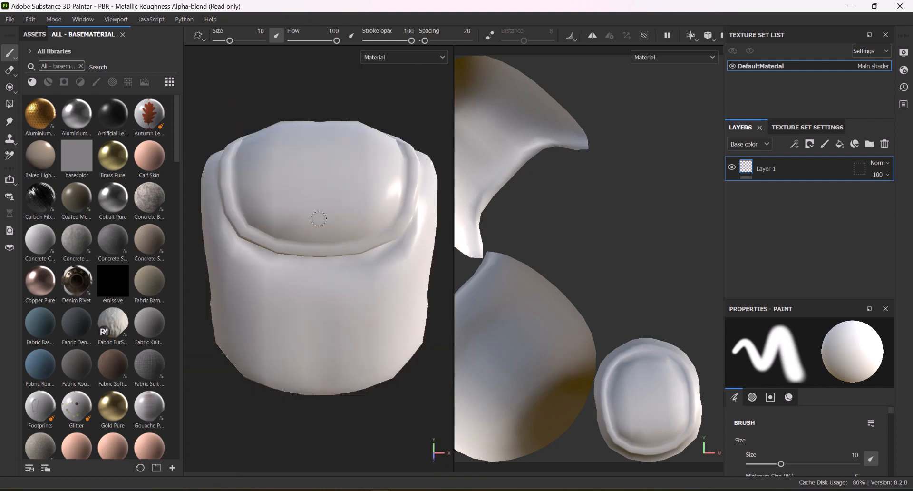
pyautogui.keyDown('alt'); pyautogui.moveTo(301, 220); pyautogui.dragTo(252, 229); pyautogui.keyUp('alt')
pyautogui.scroll(2, 290, 195)
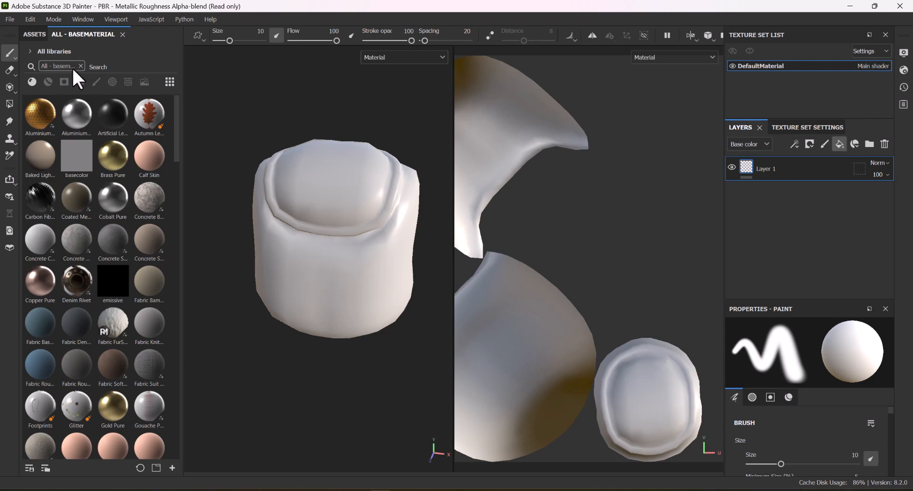
pyautogui.click(105, 67)
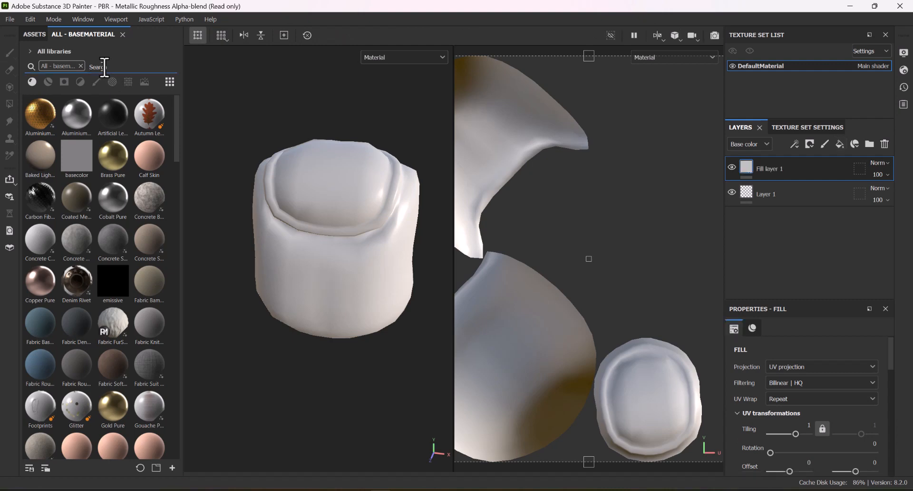
pyautogui.write('l')
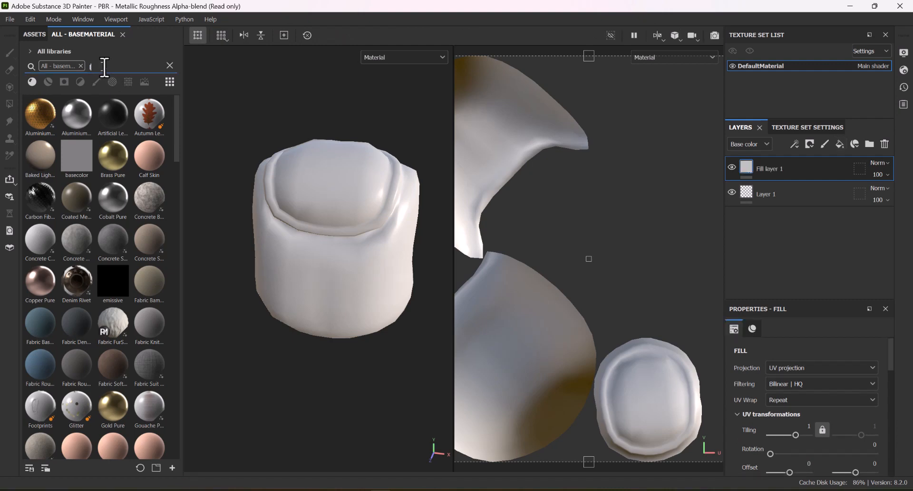
pyautogui.write('eather')
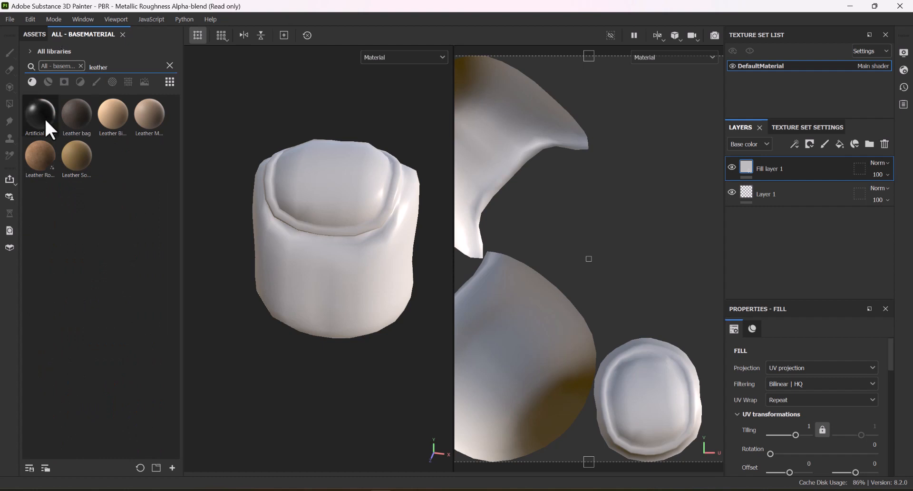
pyautogui.moveTo(71, 125)
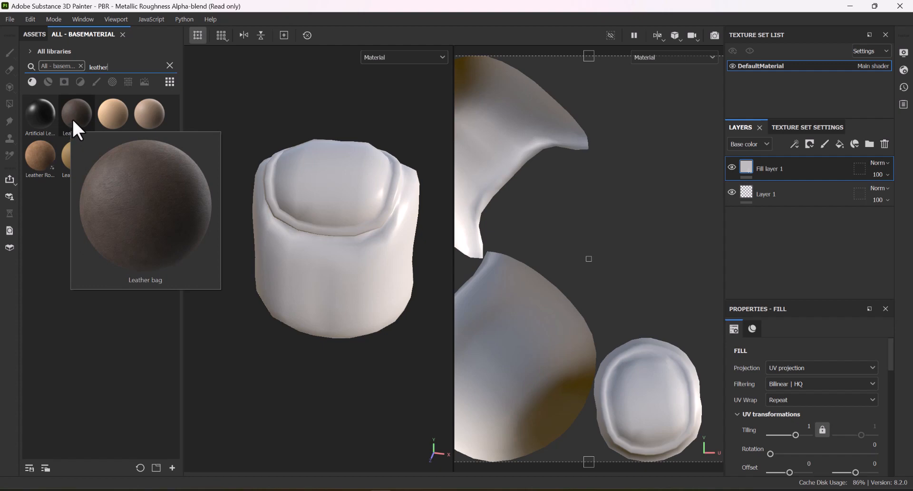
pyautogui.moveTo(73, 118); pyautogui.dragTo(745, 166)
# Set the Leather bag layer's tiling to about -11.86 and its projection to Tri-planar projection.
pyautogui.keyDown('alt'); pyautogui.moveTo(318, 193); pyautogui.dragTo(362, 166); pyautogui.keyUp('alt')
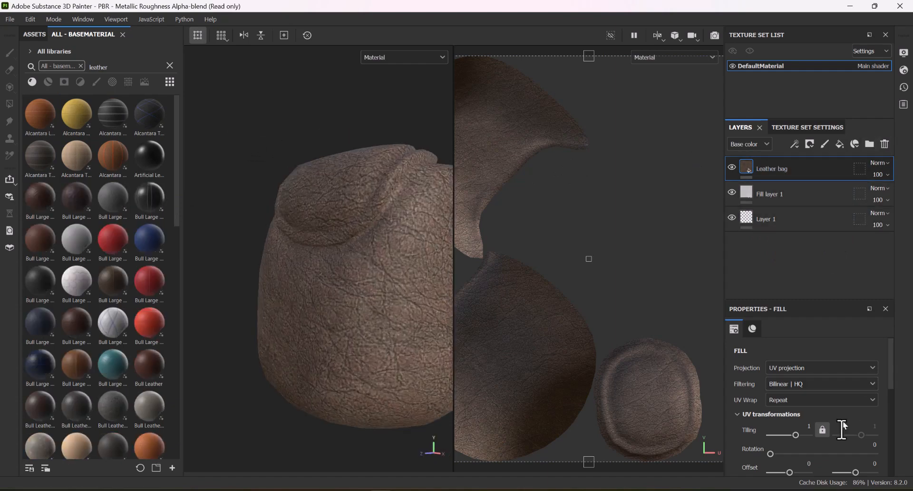
pyautogui.moveTo(800, 434); pyautogui.dragTo(777, 433)
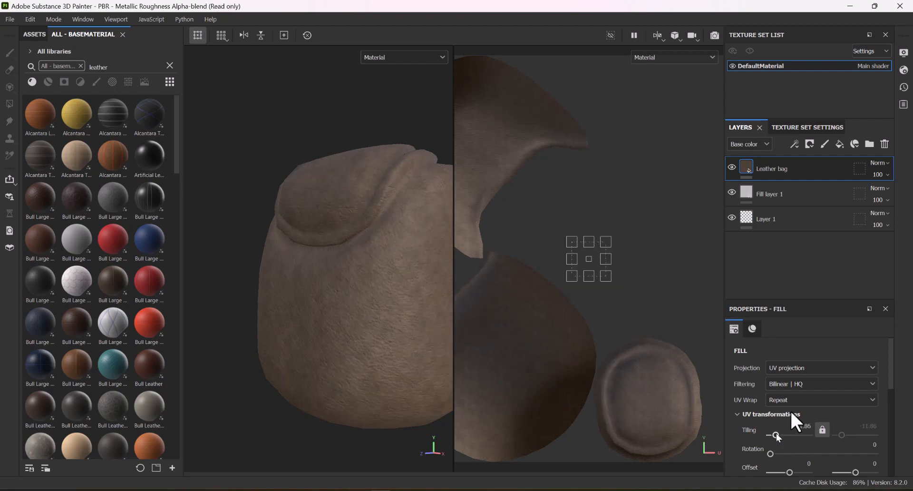
pyautogui.click(797, 370)
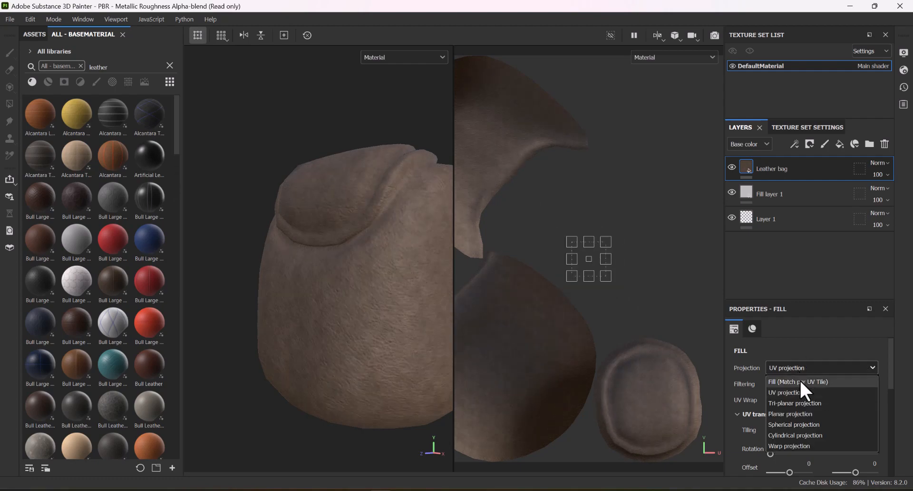
pyautogui.click(800, 405)
pyautogui.scroll(-3, 538, 250)
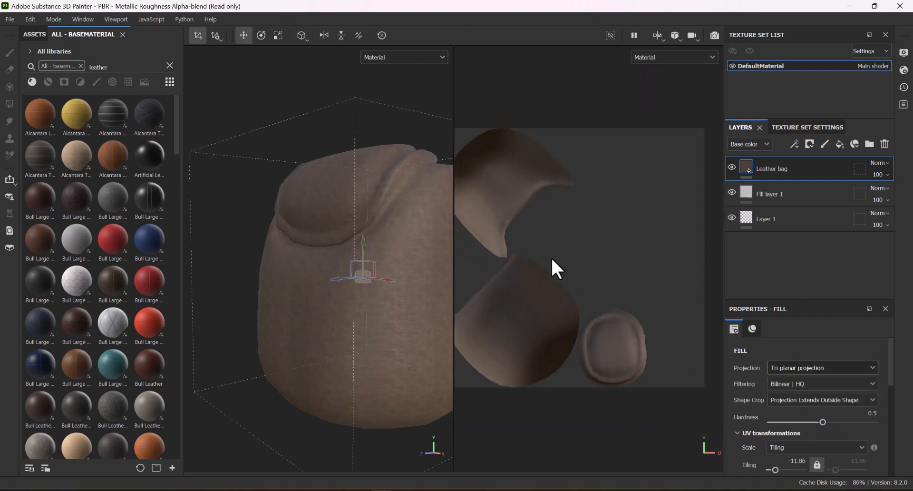
pyautogui.scroll(2, 505, 232)
pyautogui.keyDown('alt'); pyautogui.moveTo(275, 259); pyautogui.dragTo(328, 264); pyautogui.keyUp('alt')
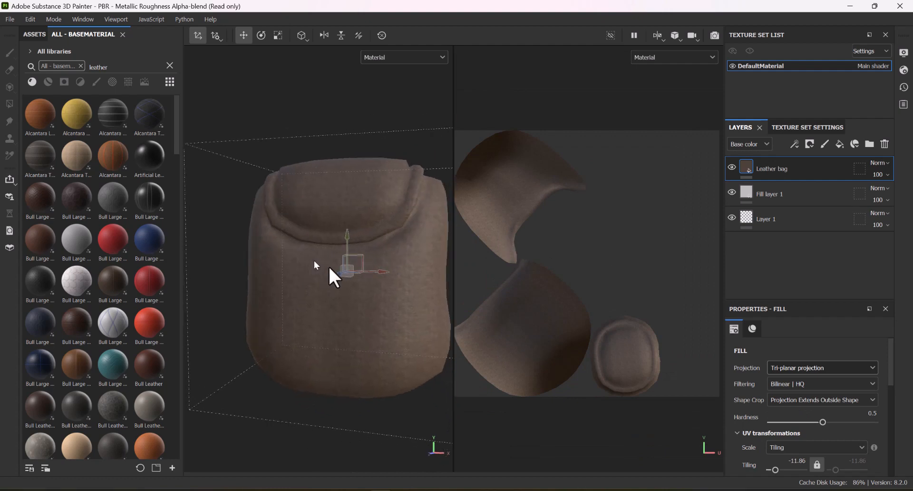
pyautogui.keyDown('alt'); pyautogui.moveTo(352, 266); pyautogui.dragTo(333, 265, button='middle'); pyautogui.keyUp('alt')
pyautogui.scroll(2, 332, 265)
pyautogui.scroll(1, 314, 252)
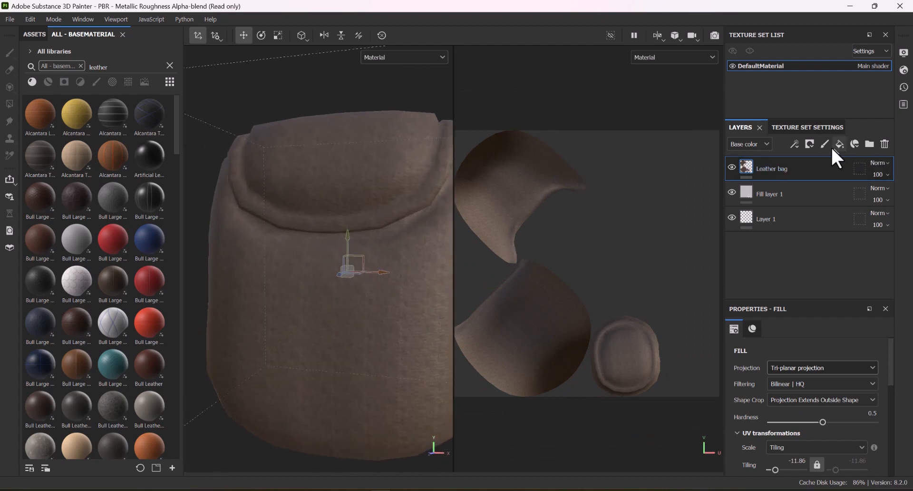
# Add an empty paint layer above the Leather bag layer.
pyautogui.click(799, 146)
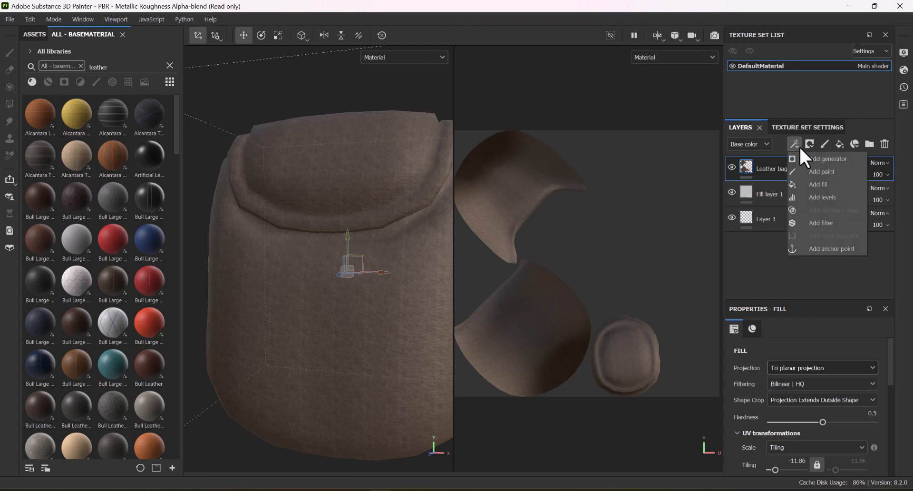
pyautogui.click(809, 146)
pyautogui.click(808, 146)
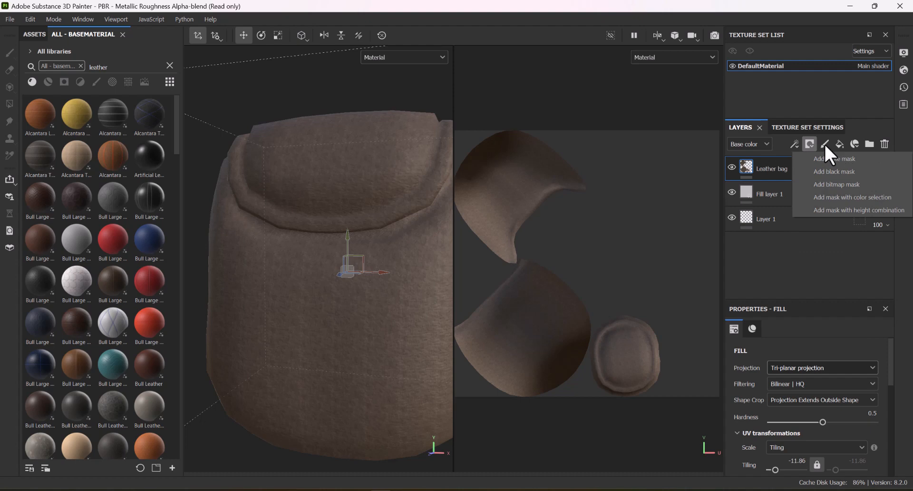
pyautogui.click(827, 148)
pyautogui.click(826, 148)
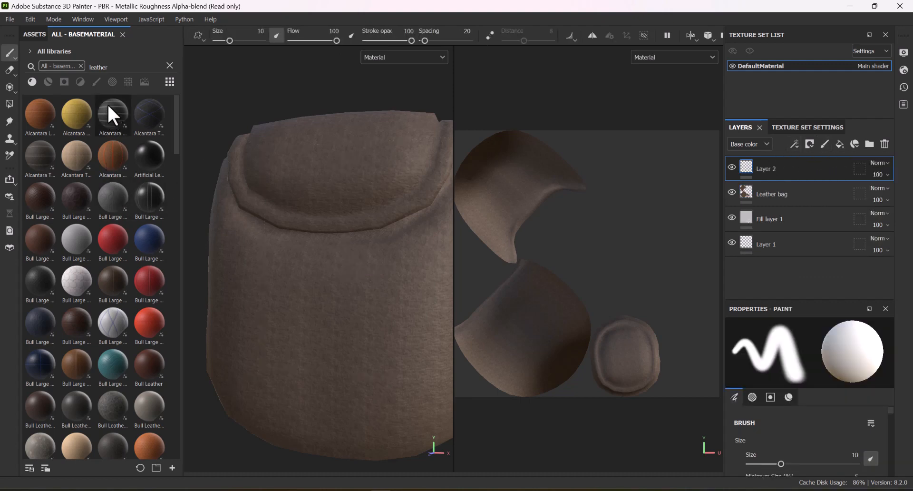
# Replace the base material search with "metal" and select the Iron Galvanized material.
pyautogui.doubleClick(97, 67)
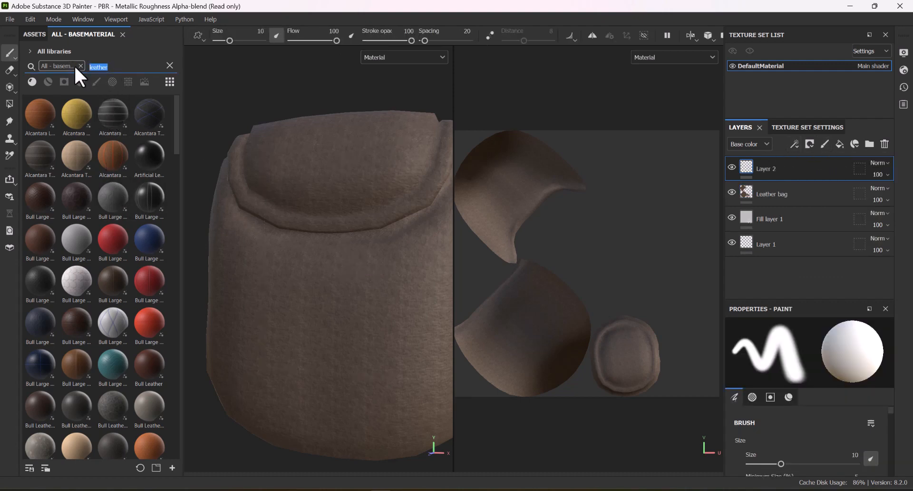
pyautogui.press('BackSpace')
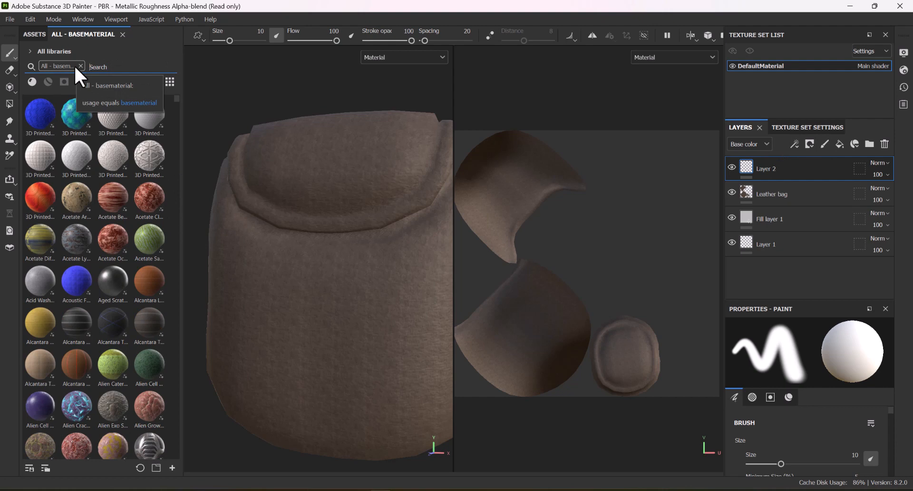
pyautogui.write('met')
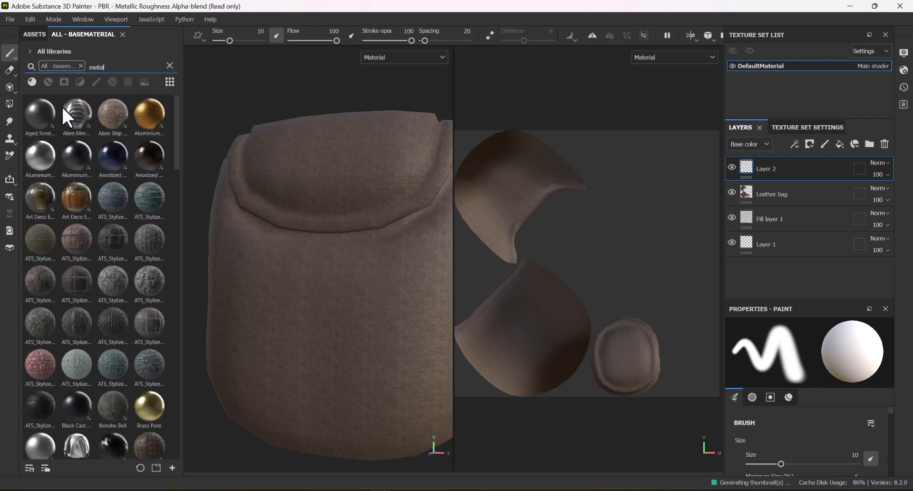
pyautogui.write('al')
pyautogui.scroll(-5, 89, 294)
pyautogui.scroll(-3, 90, 298)
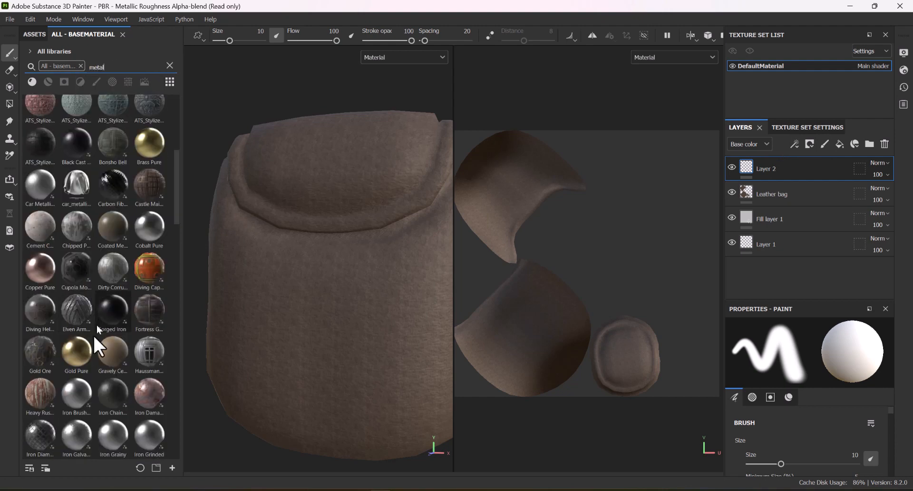
pyautogui.click(69, 428)
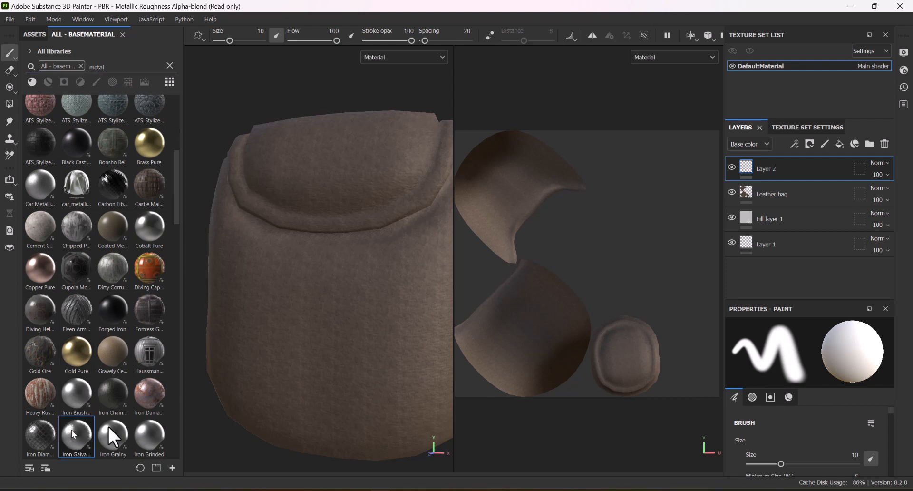
# Set the Iron Galvanized brush material's metal color to light orange, E8A45B.
pyautogui.scroll(-1, 768, 440)
pyautogui.scroll(-10, 767, 432)
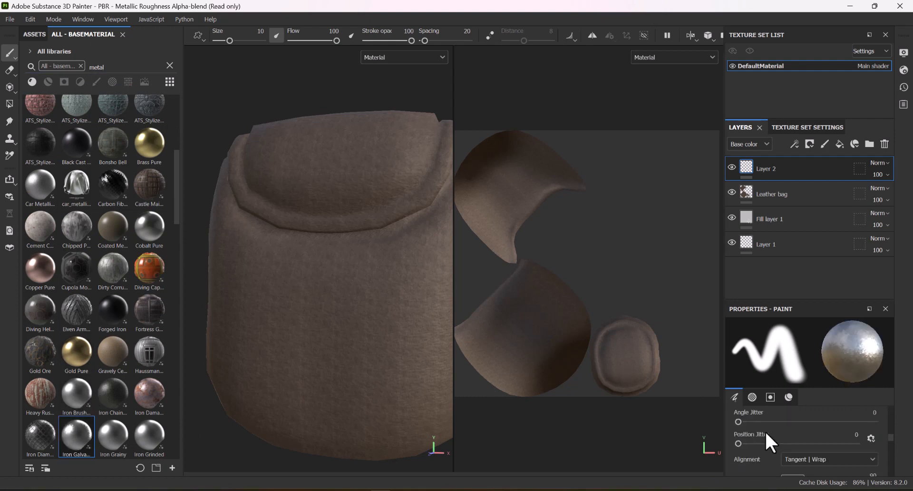
pyautogui.scroll(-8, 767, 433)
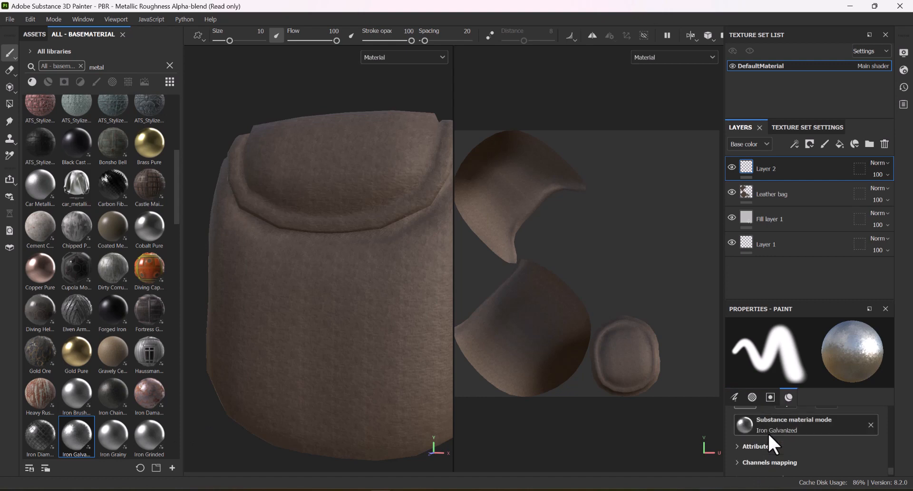
pyautogui.click(797, 428)
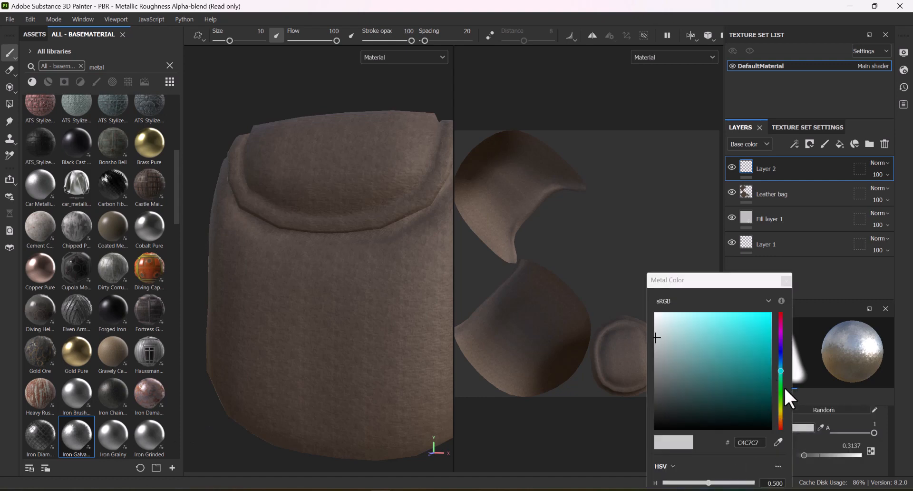
pyautogui.click(780, 418)
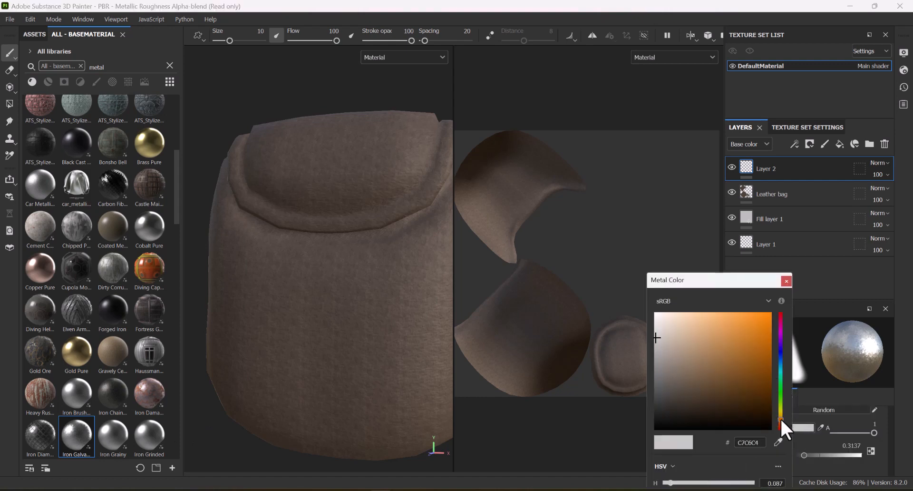
pyautogui.click(726, 323)
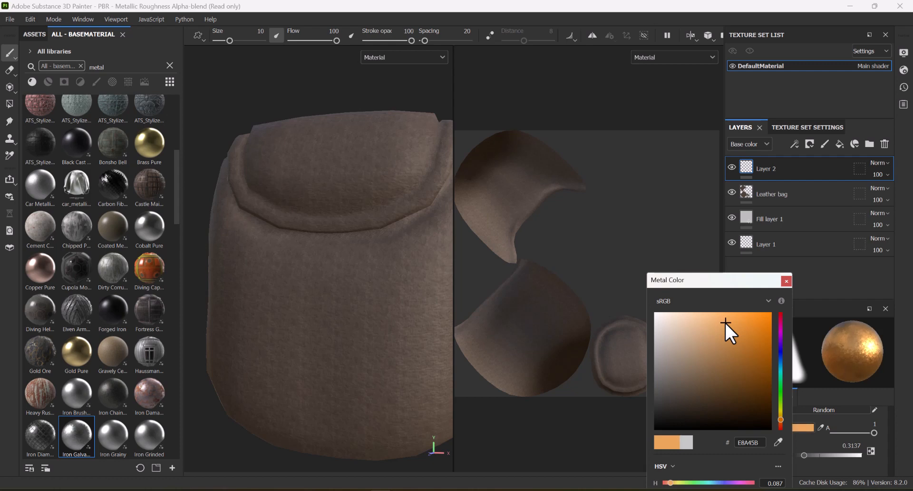
# Load the dirty corrugated metal material into the brush and set its metal color to bright orange, F56908.
pyautogui.click(126, 280)
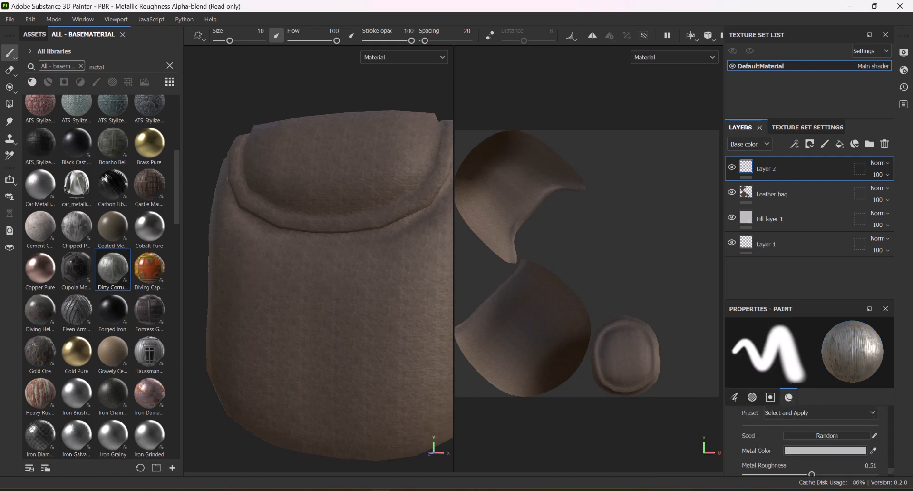
pyautogui.click(827, 451)
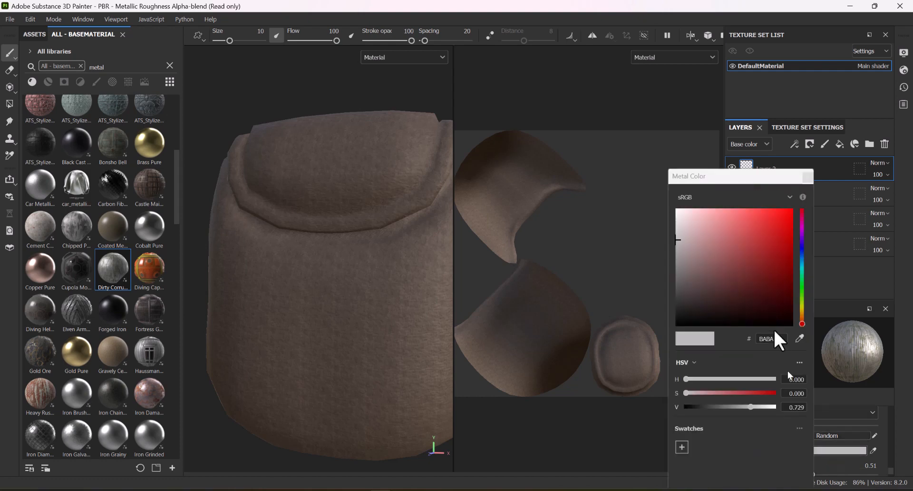
pyautogui.click(802, 314)
pyautogui.click(778, 284)
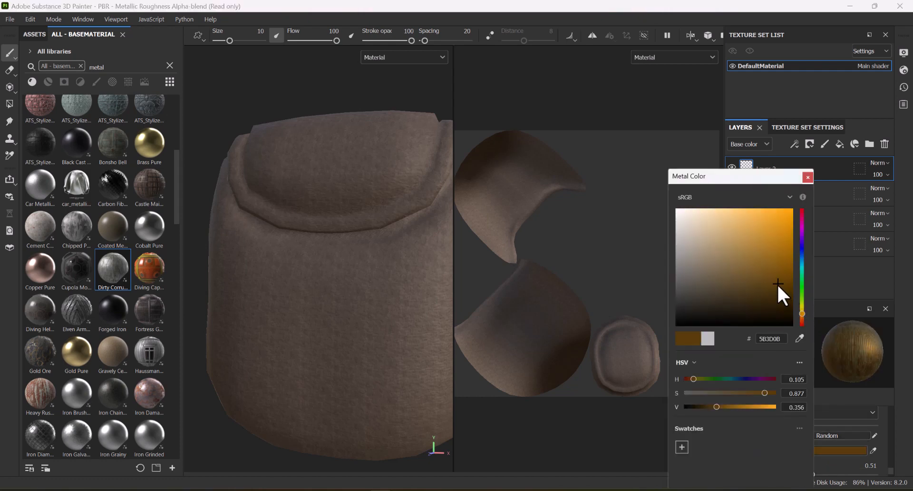
pyautogui.click(802, 314)
pyautogui.moveTo(782, 252); pyautogui.dragTo(789, 214)
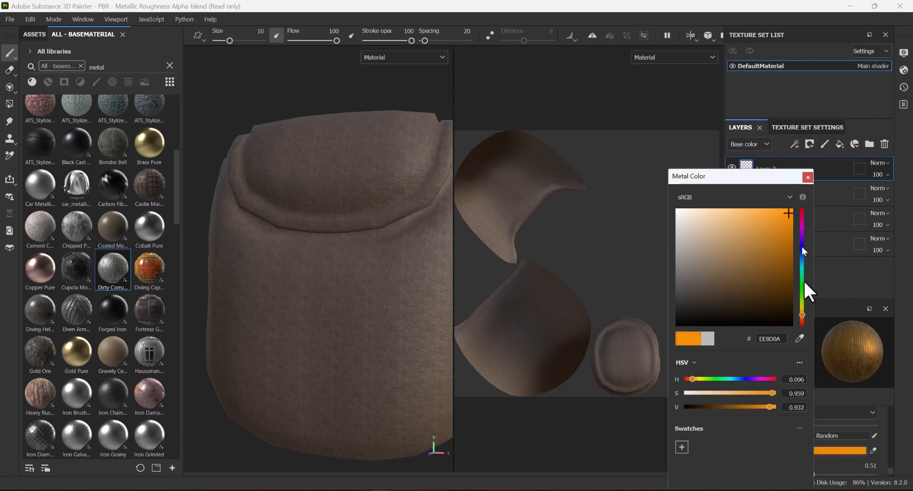
pyautogui.click(802, 312)
pyautogui.click(804, 316)
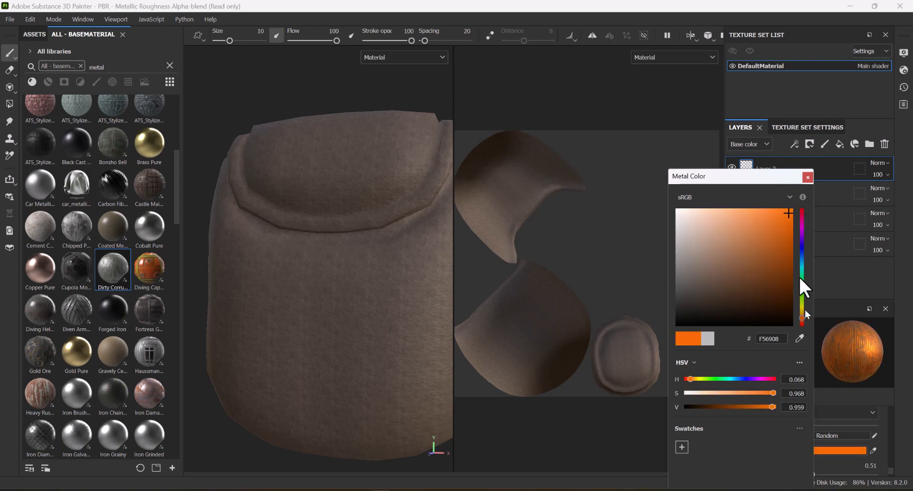
pyautogui.click(808, 177)
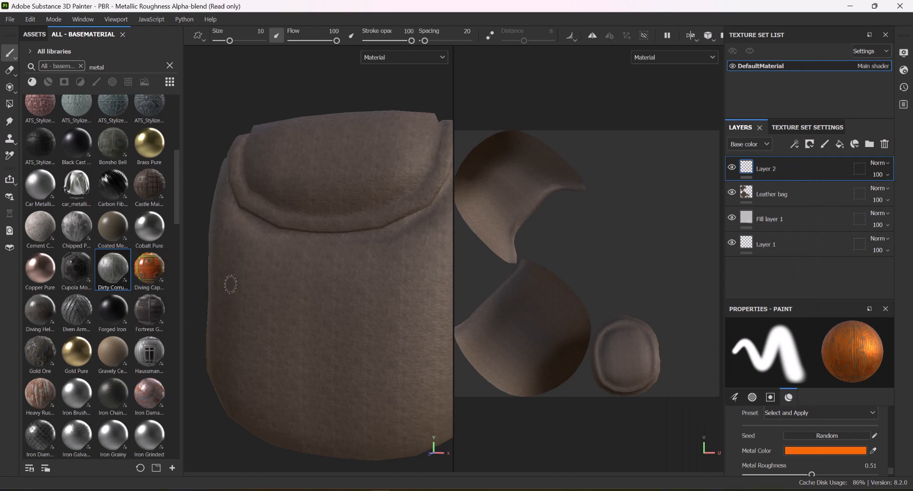
# Paint large freehand orange lettering across the front of the bag below the flap on Layer 2.
pyautogui.moveTo(236, 260)
pyautogui.mouseDown()
pyautogui.moveTo(247, 363)
pyautogui.moveTo(261, 366)
pyautogui.moveTo(275, 304)
pyautogui.moveTo(252, 289)
pyautogui.moveTo(250, 332)
pyautogui.moveTo(250, 267)
pyautogui.moveTo(282, 314)
pyautogui.moveTo(250, 334)
pyautogui.mouseUp()
pyautogui.hotkey('ctrl', 'z')
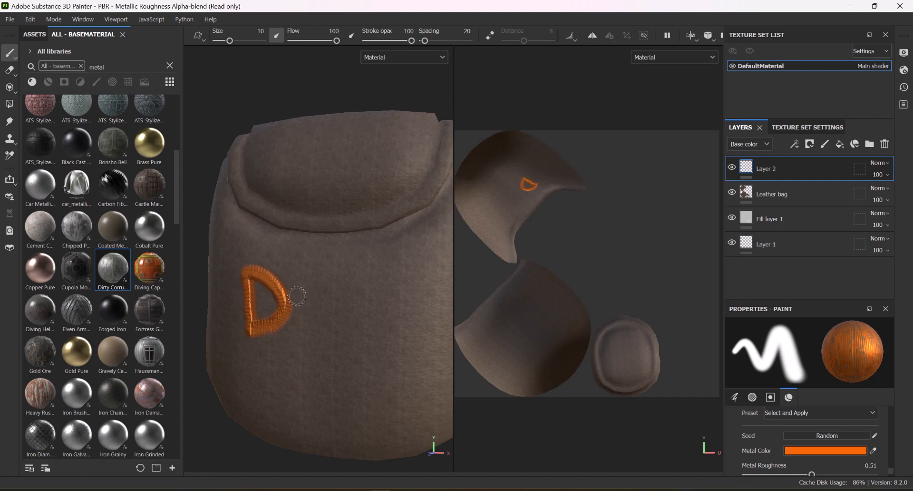
pyautogui.moveTo(308, 273); pyautogui.dragTo(310, 327)
pyautogui.moveTo(309, 272)
pyautogui.mouseDown()
pyautogui.moveTo(335, 321)
pyautogui.moveTo(331, 298)
pyautogui.moveTo(351, 327)
pyautogui.mouseUp()
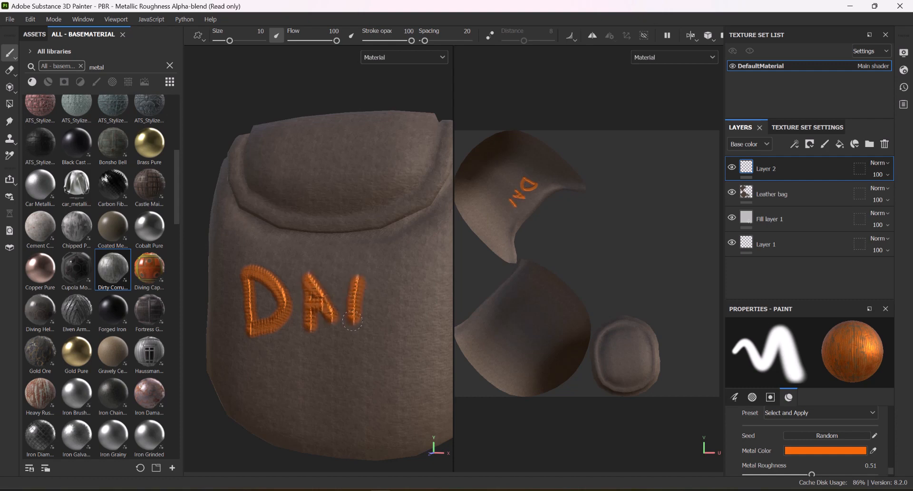
pyautogui.moveTo(356, 279)
pyautogui.mouseDown()
pyautogui.moveTo(365, 297)
pyautogui.moveTo(387, 293)
pyautogui.moveTo(390, 282)
pyautogui.mouseUp()
pyautogui.moveTo(372, 239)
pyautogui.mouseDown()
pyautogui.moveTo(370, 262)
pyautogui.moveTo(395, 291)
pyautogui.moveTo(402, 317)
pyautogui.moveTo(387, 324)
pyautogui.mouseUp()
pyautogui.scroll(-2, 398, 296)
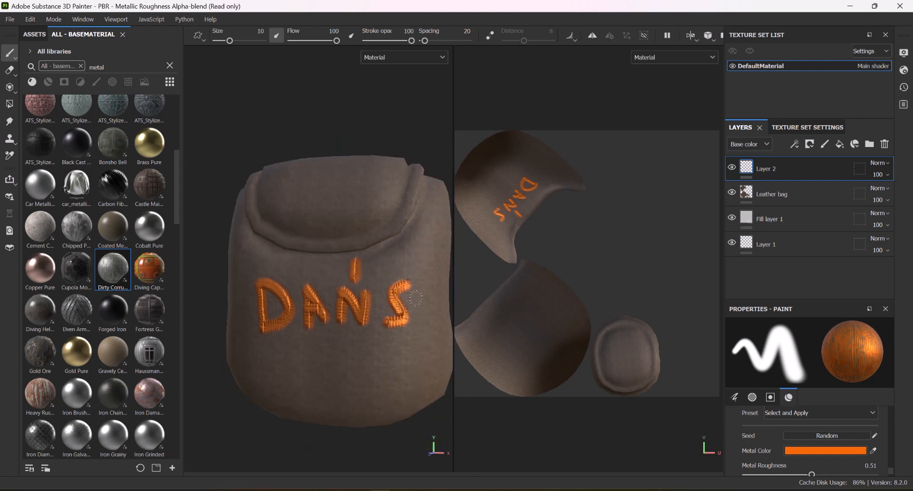
pyautogui.moveTo(418, 292)
pyautogui.mouseDown()
pyautogui.moveTo(415, 322)
pyautogui.moveTo(437, 318)
pyautogui.moveTo(438, 286)
pyautogui.moveTo(281, 347)
pyautogui.moveTo(244, 265)
pyautogui.moveTo(302, 214)
pyautogui.moveTo(329, 234)
pyautogui.moveTo(337, 276)
pyautogui.mouseUp()
pyautogui.scroll(1, 271, 276)
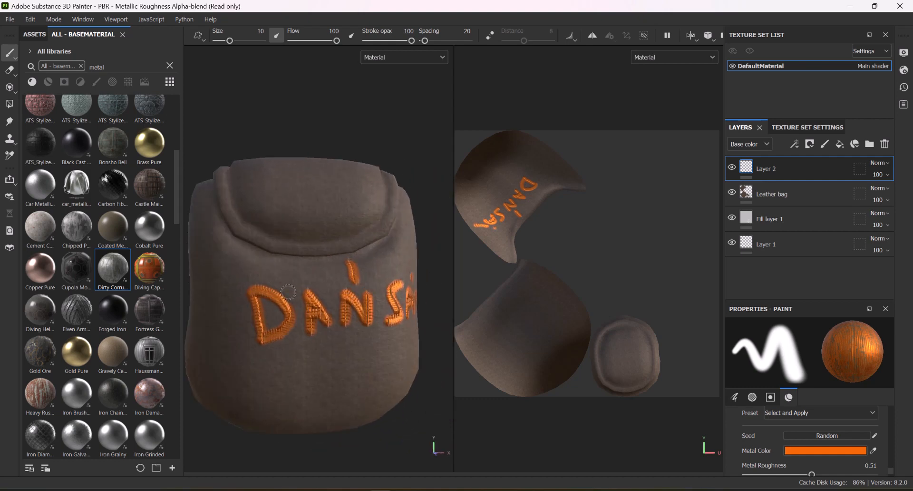
# Examine the painted lettering on the bag from several angles.
pyautogui.keyDown('alt'); pyautogui.moveTo(288, 293); pyautogui.dragTo(247, 286); pyautogui.keyUp('alt')
pyautogui.keyDown('alt'); pyautogui.moveTo(442, 255); pyautogui.dragTo(338, 300, button='middle'); pyautogui.keyUp('alt')
pyautogui.scroll(-3, 274, 266)
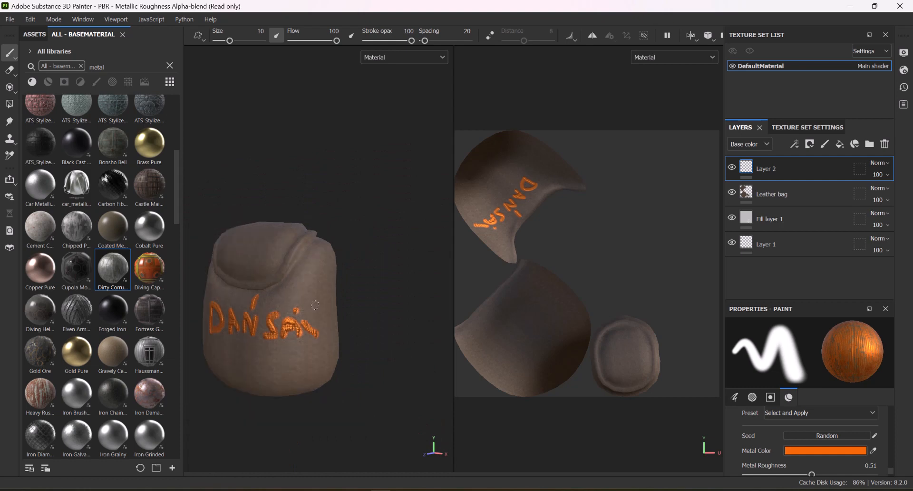
pyautogui.keyDown('alt'); pyautogui.moveTo(263, 273); pyautogui.dragTo(329, 260, button='middle'); pyautogui.keyUp('alt')
pyautogui.keyDown('alt'); pyautogui.moveTo(312, 314); pyautogui.dragTo(372, 299); pyautogui.keyUp('alt')
pyautogui.scroll(2, 288, 304)
pyautogui.keyDown('alt'); pyautogui.moveTo(294, 305); pyautogui.dragTo(319, 332, button='middle'); pyautogui.keyUp('alt')
pyautogui.keyDown('alt'); pyautogui.moveTo(345, 340); pyautogui.dragTo(252, 347); pyautogui.keyUp('alt')
pyautogui.keyDown('alt'); pyautogui.moveTo(322, 337); pyautogui.dragTo(239, 333, button='middle'); pyautogui.keyUp('alt')
pyautogui.moveTo(344, 334)
pyautogui.keyDown('alt'); pyautogui.mouseDown()
pyautogui.moveTo(313, 334)
pyautogui.moveTo(340, 333)
pyautogui.mouseUp(); pyautogui.keyUp('alt')
pyautogui.keyDown('alt'); pyautogui.moveTo(292, 335); pyautogui.dragTo(366, 334, button='middle'); pyautogui.keyUp('alt')
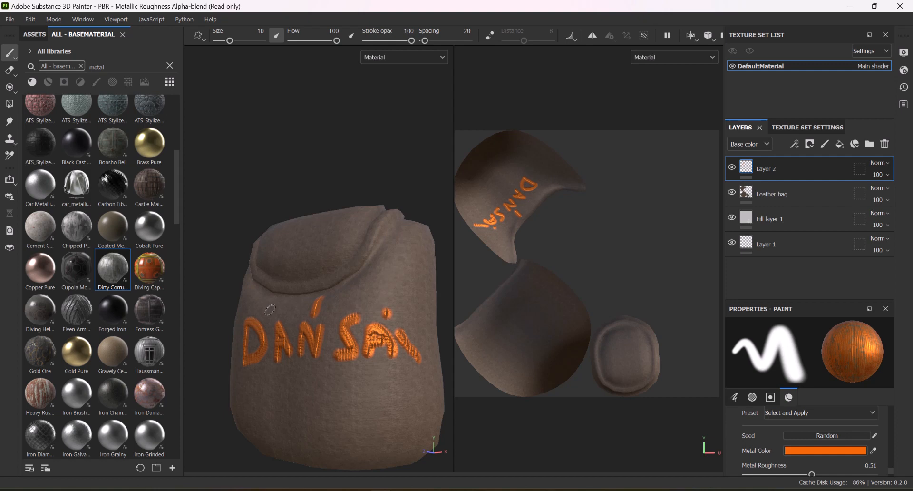
pyautogui.keyDown('alt'); pyautogui.moveTo(368, 269); pyautogui.dragTo(200, 331); pyautogui.keyUp('alt')
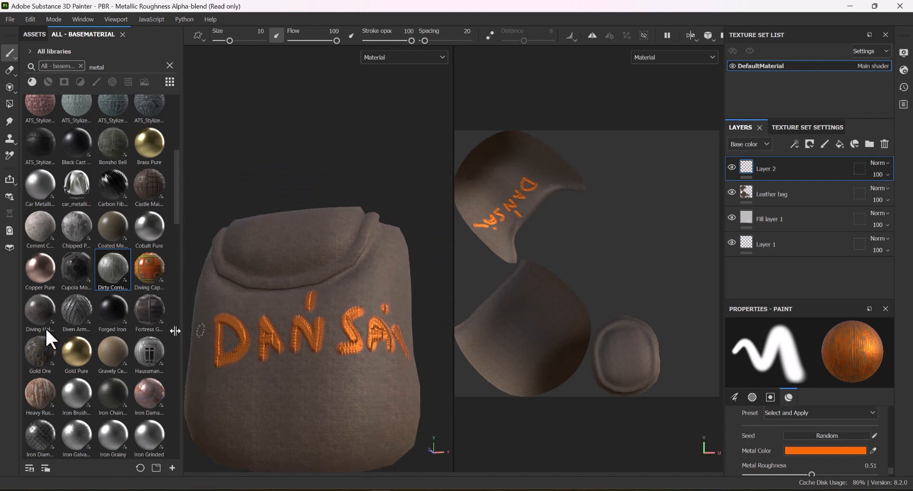
# Add a fill layer above Layer 2 and give it a black mask.
pyautogui.scroll(-6, 47, 332)
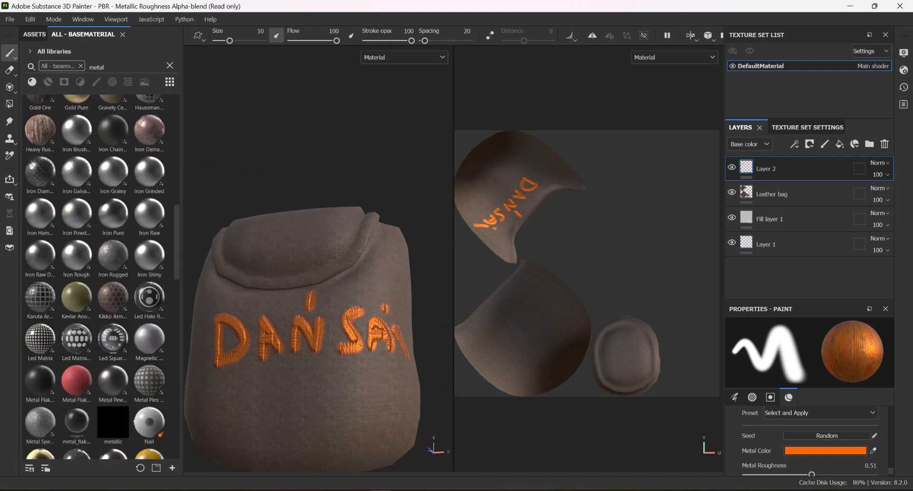
pyautogui.scroll(-2, 381, 216)
pyautogui.keyDown('alt'); pyautogui.moveTo(381, 216); pyautogui.dragTo(352, 250); pyautogui.keyUp('alt')
pyautogui.click(840, 143)
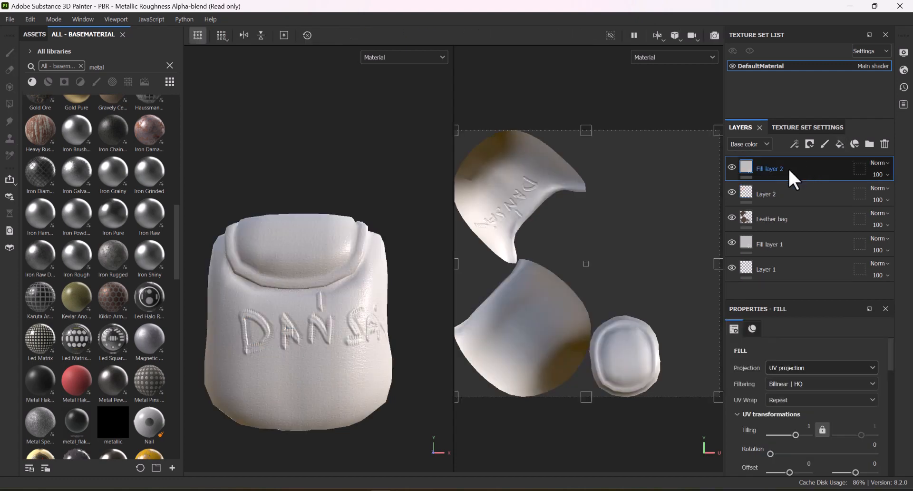
pyautogui.rightClick(789, 167)
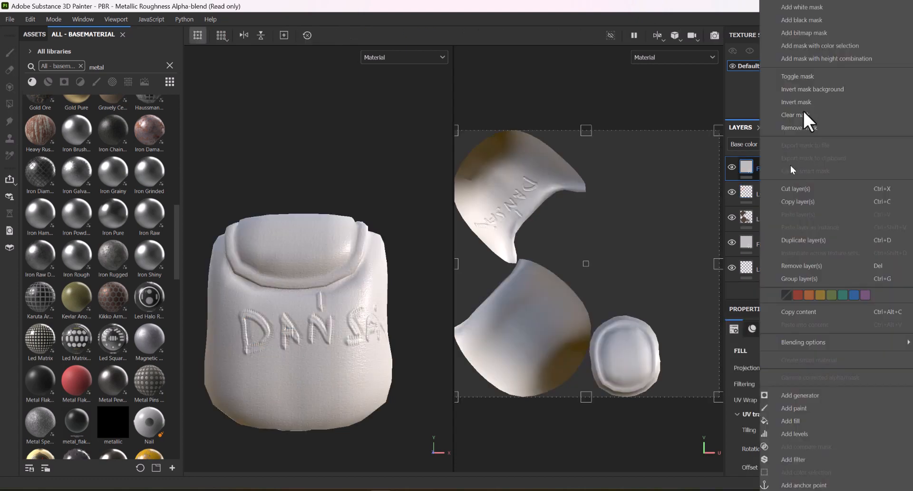
pyautogui.click(817, 24)
# Clear the base material search and assign the dark Alcantara material with blue stitching to Fill layer 2's material mode.
pyautogui.click(747, 168)
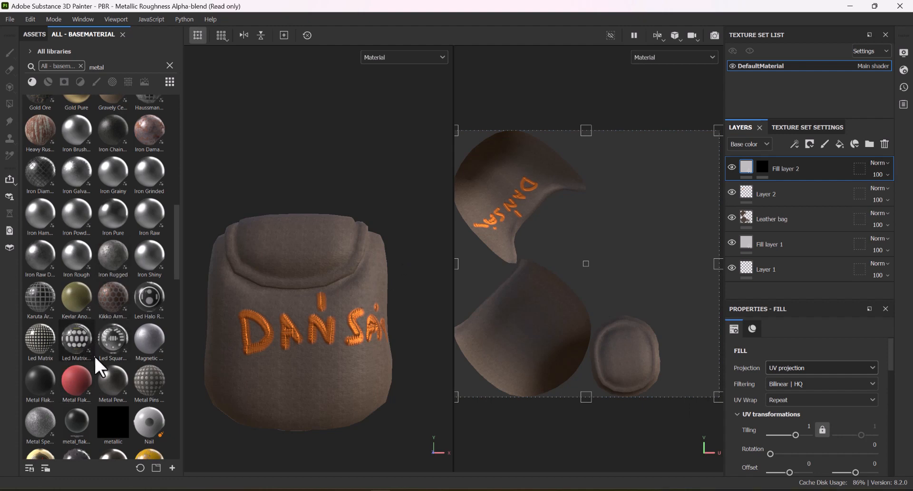
pyautogui.moveTo(140, 375)
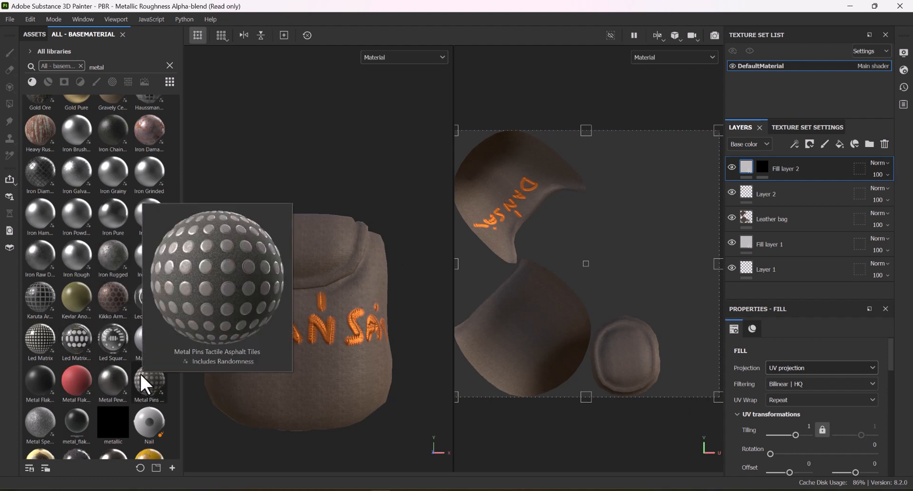
pyautogui.scroll(-3, 124, 371)
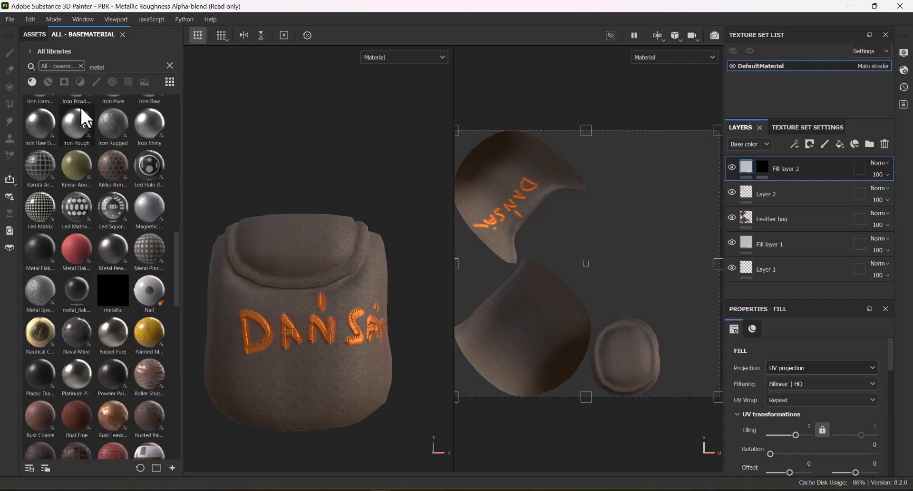
pyautogui.click(169, 65)
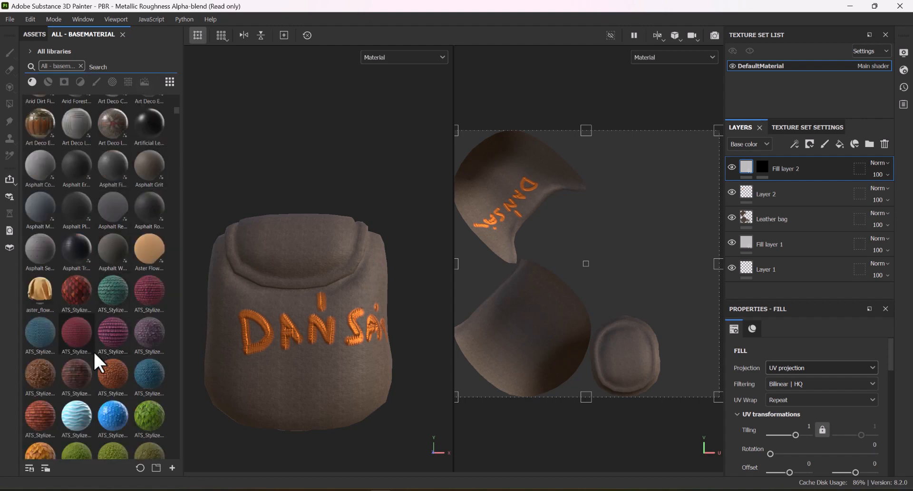
pyautogui.scroll(-8, 64, 272)
pyautogui.scroll(10, 52, 254)
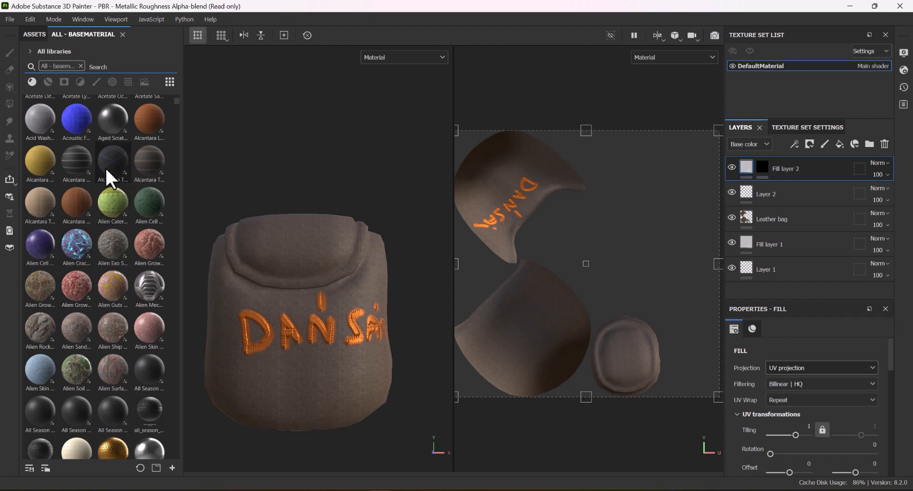
pyautogui.scroll(-4, 766, 394)
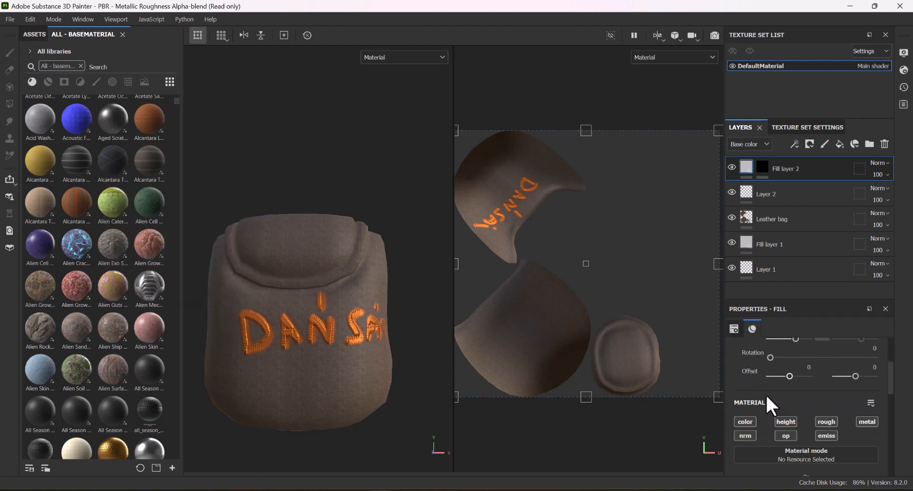
pyautogui.moveTo(113, 157); pyautogui.dragTo(816, 390)
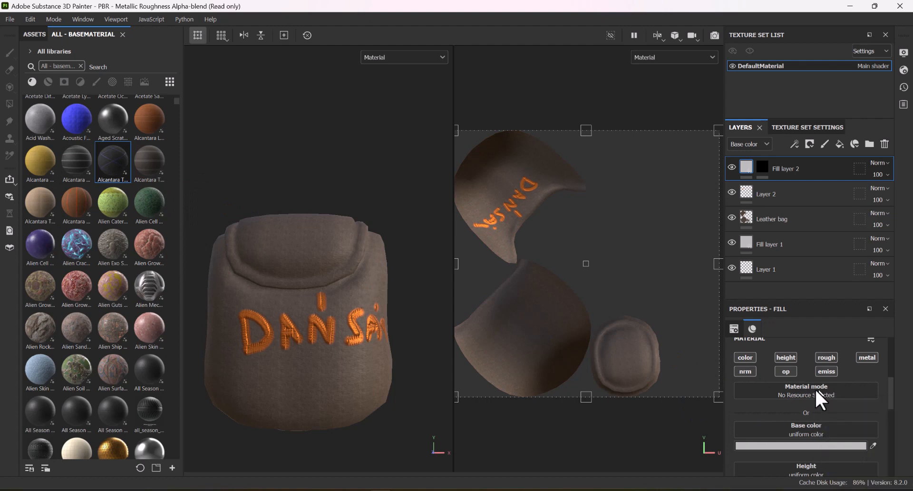
# Activate Polygon Fill on Fill layer 2's black mask, ready to fill the small oval UV island.
pyautogui.click(763, 166)
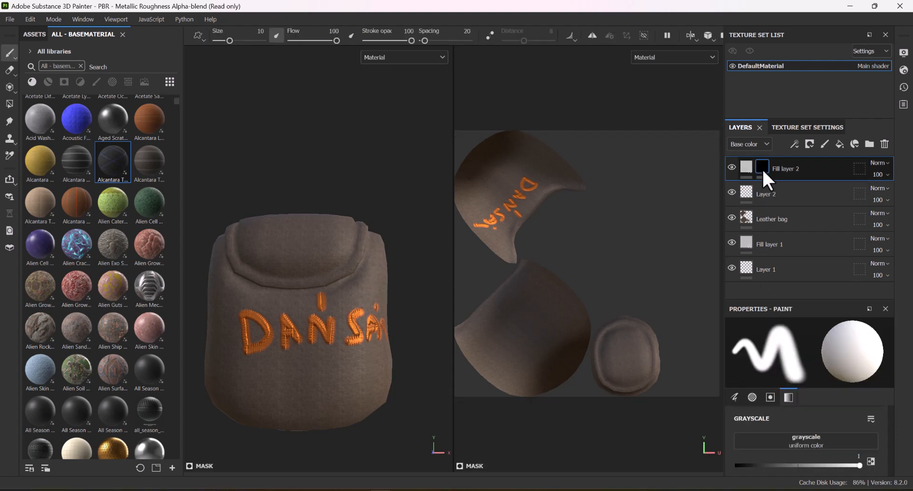
pyautogui.click(9, 104)
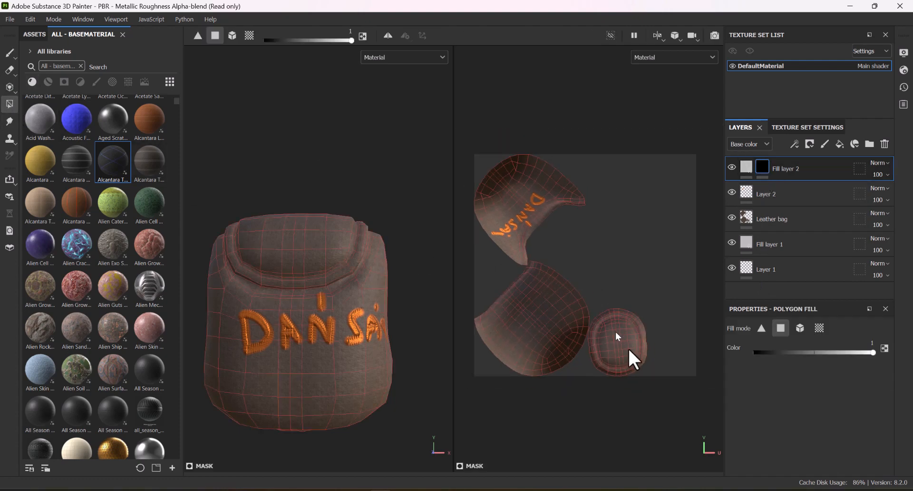
pyautogui.scroll(5, 628, 350)
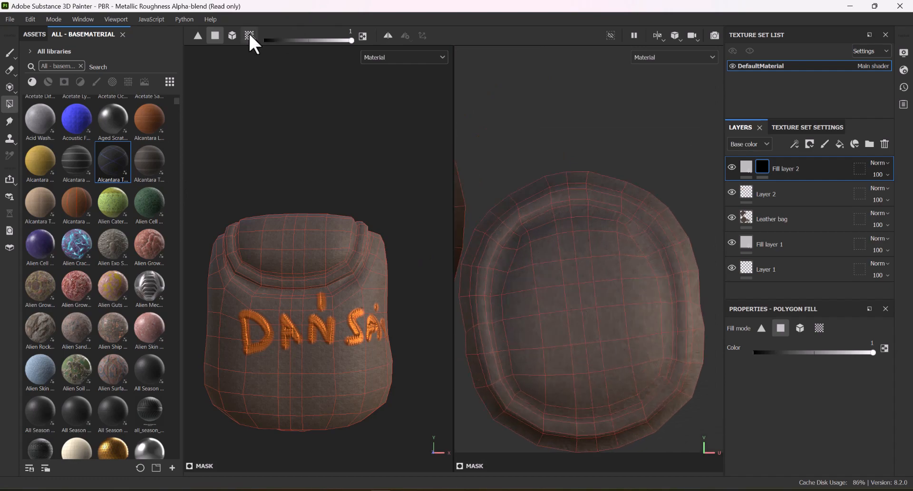
# Try to fill the mask with mesh fill mode on the oval UV island, and undo the fill.
pyautogui.click(233, 36)
pyautogui.click(616, 320)
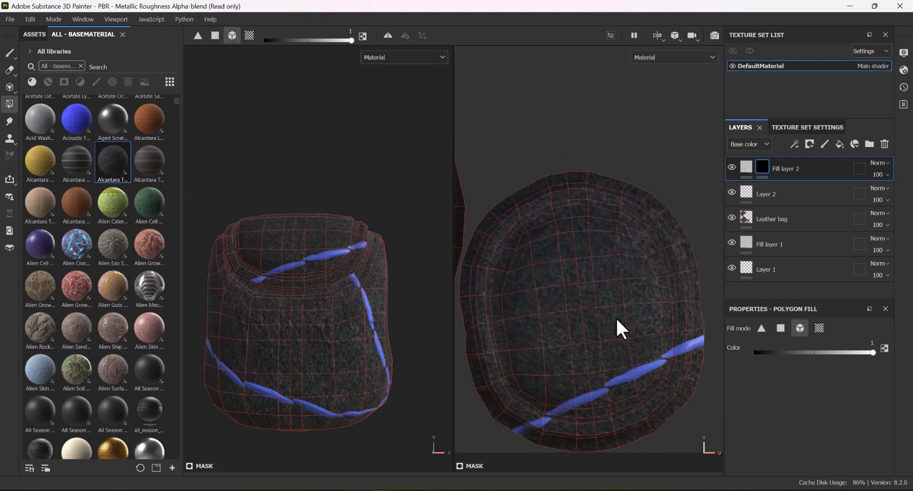
pyautogui.hotkey('ctrl', 'z')
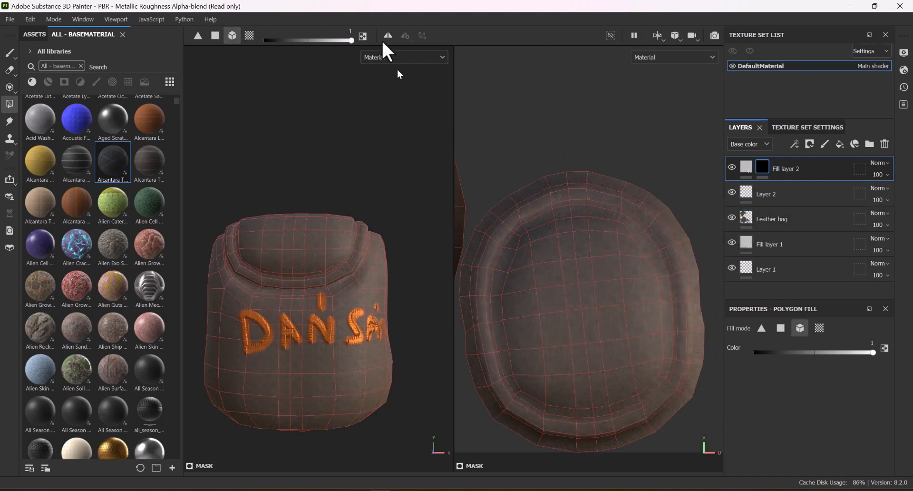
# Fill a single polygon near the centre of the oval UV island in the mask using quad fill mode.
pyautogui.click(216, 35)
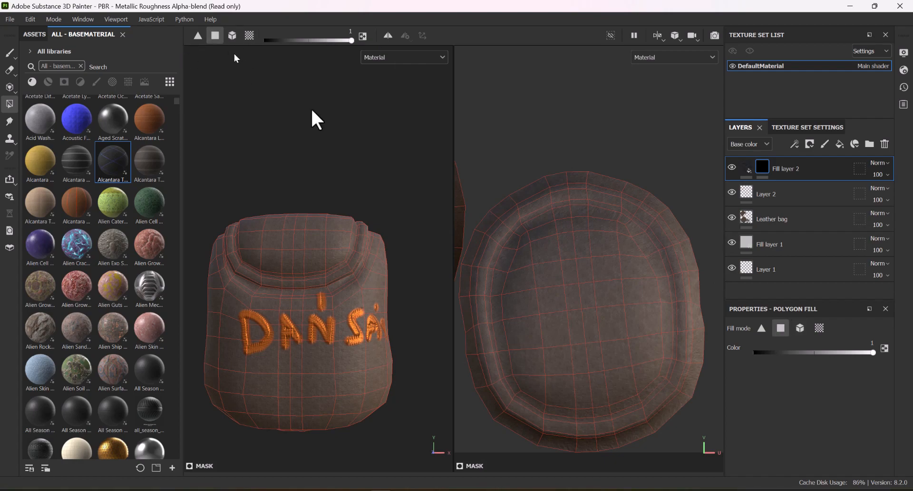
pyautogui.click(584, 287)
pyautogui.scroll(-2, 584, 288)
pyautogui.scroll(-2, 584, 288)
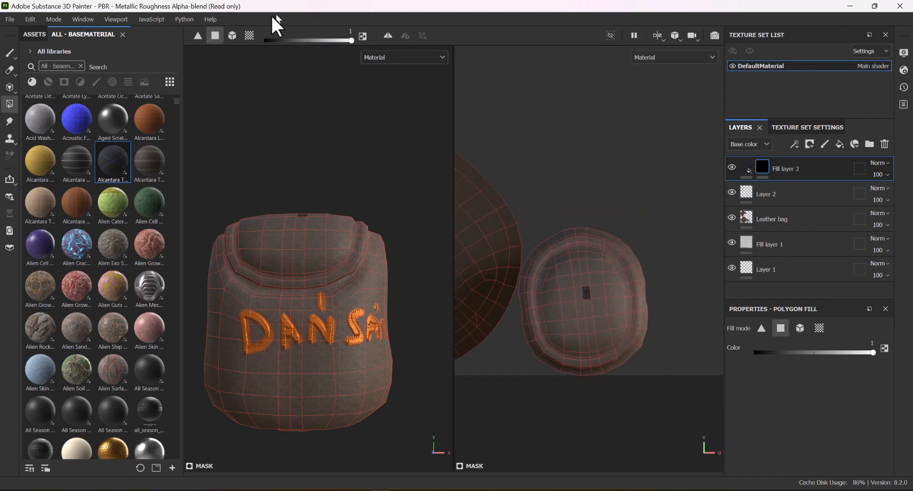
# Try to fill Fill layer 2's mask from the oval UV island with mesh fill mode, and undo the fill.
pyautogui.click(233, 36)
pyautogui.click(610, 287)
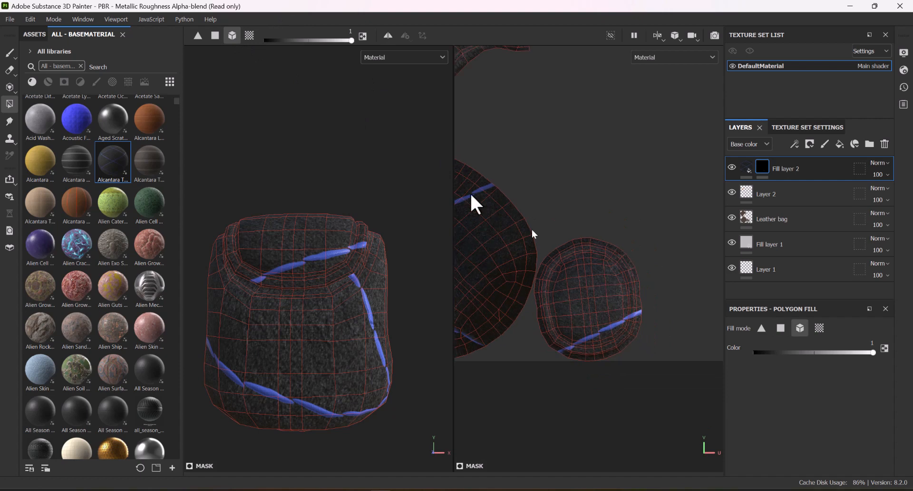
pyautogui.scroll(-2, 620, 242)
pyautogui.hotkey('ctrl', 'z')
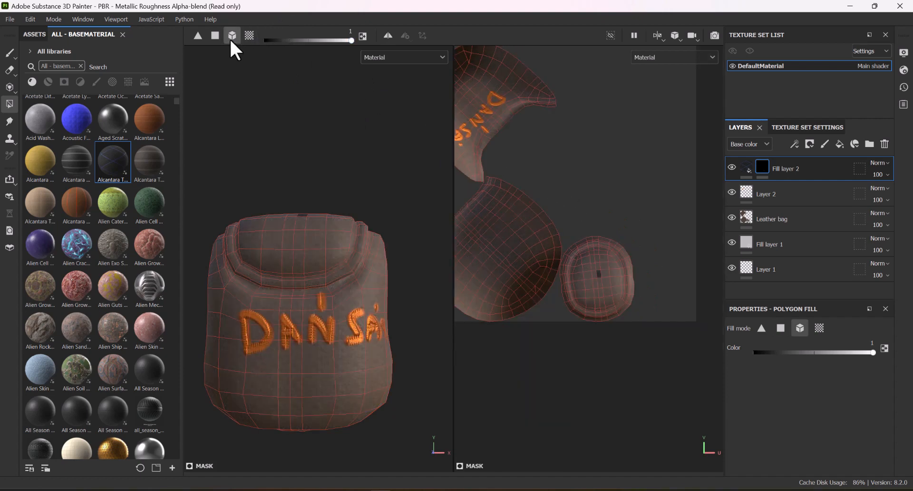
# Fill the whole oval UV island of the backpack flap in Fill layer 2's mask using UV chunk fill mode.
pyautogui.click(250, 35)
pyautogui.click(618, 284)
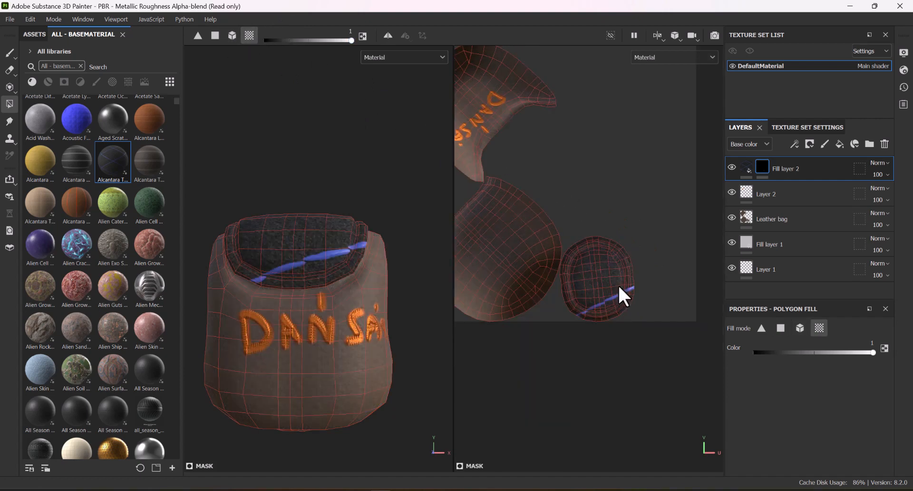
pyautogui.keyDown('alt'); pyautogui.moveTo(409, 228); pyautogui.dragTo(312, 255); pyautogui.keyUp('alt')
pyautogui.scroll(3, 325, 227)
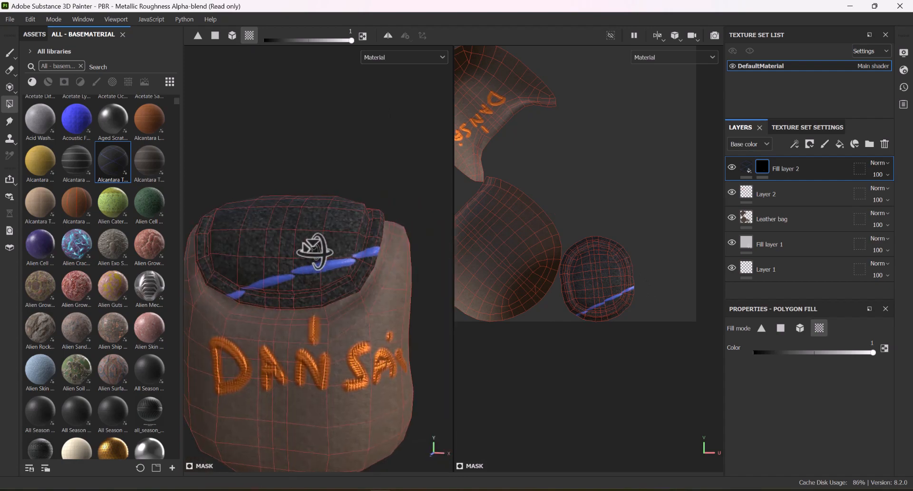
# Change the UV tiling of Fill layer 2's material to repeat the stitching as a small diamond grid across the flap.
pyautogui.click(747, 167)
pyautogui.scroll(-5, 825, 381)
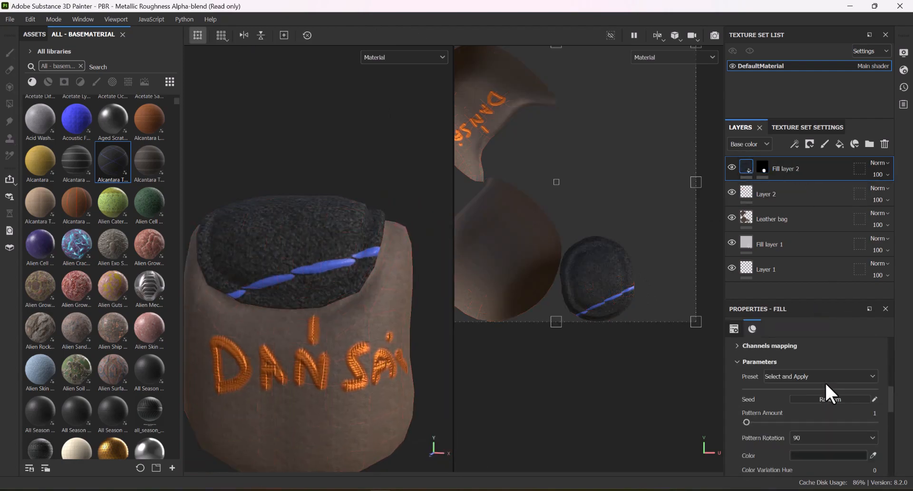
pyautogui.scroll(5, 825, 381)
pyautogui.scroll(5, 813, 388)
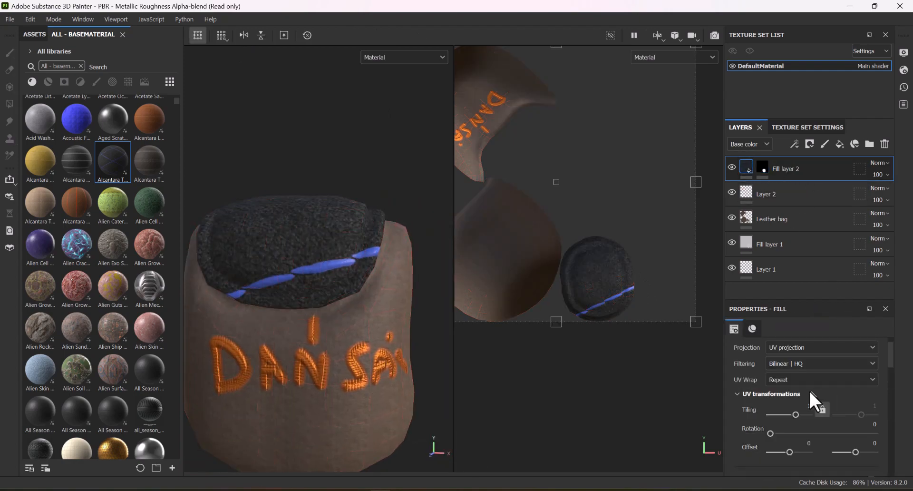
pyautogui.moveTo(790, 410); pyautogui.dragTo(787, 414)
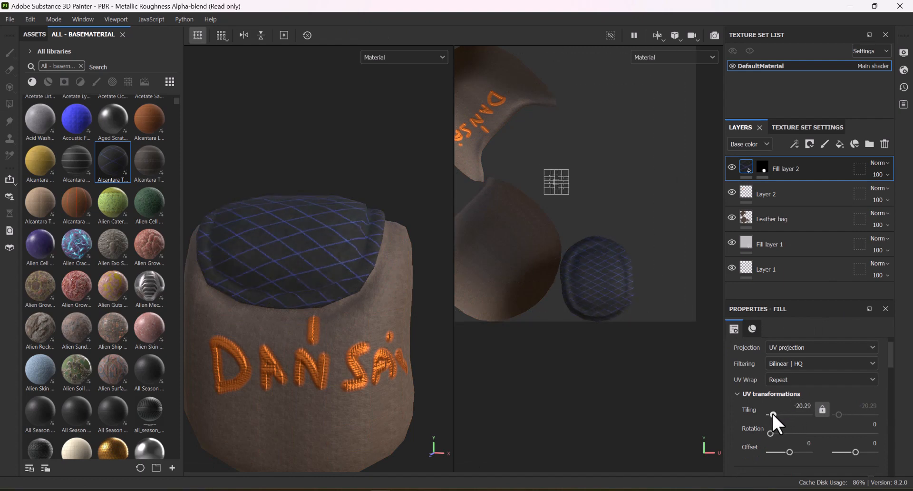
# Set the Color parameter of Fill layer 2's Alcantara material to brown 5E422C.
pyautogui.scroll(-3, 758, 406)
pyautogui.scroll(-5, 756, 390)
pyautogui.scroll(3, 801, 376)
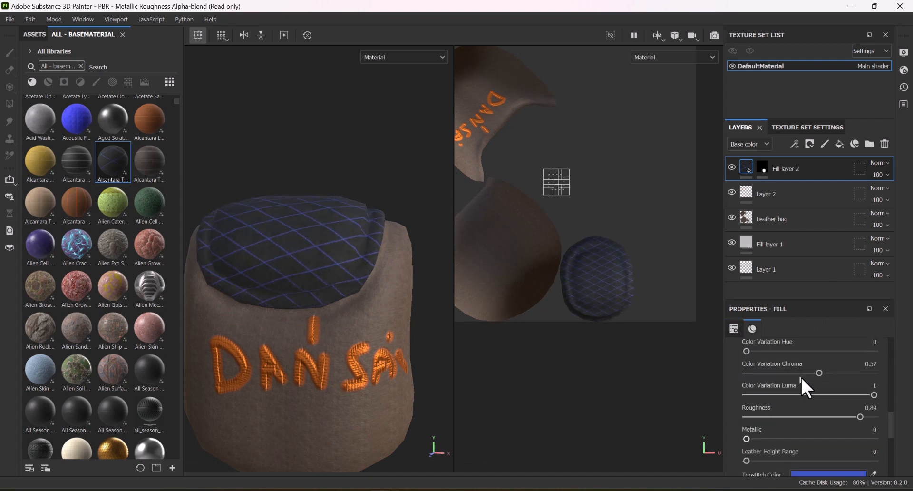
pyautogui.click(814, 383)
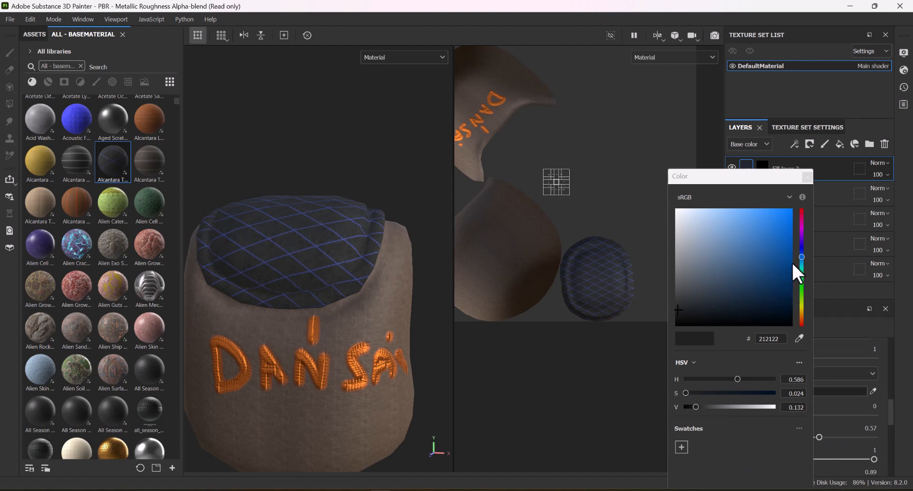
pyautogui.moveTo(805, 291); pyautogui.dragTo(804, 318)
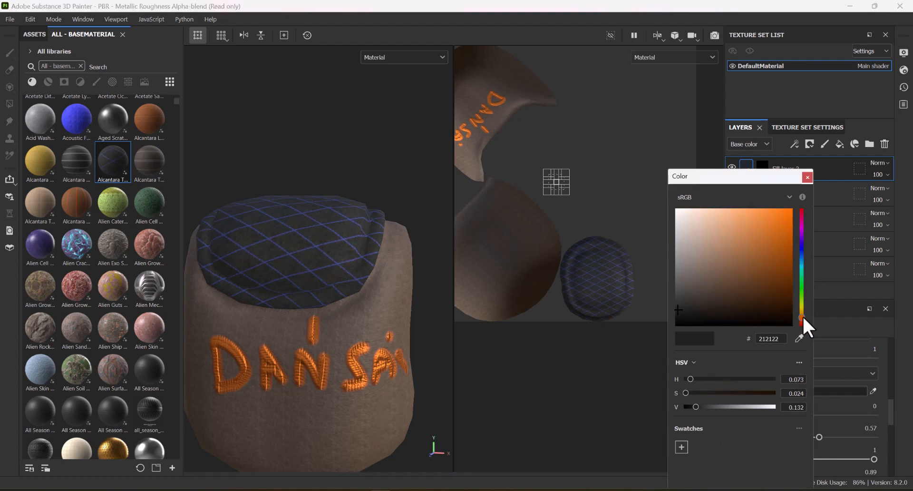
pyautogui.moveTo(766, 263); pyautogui.dragTo(738, 282)
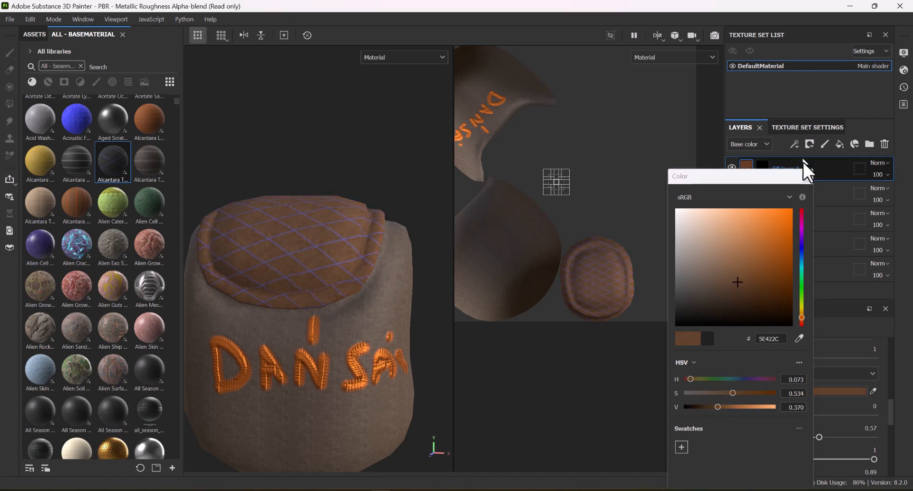
pyautogui.click(804, 176)
# Set the Topstitch Color of Fill layer 2's Alcantara material to golden yellow A1882A.
pyautogui.scroll(-2, 802, 403)
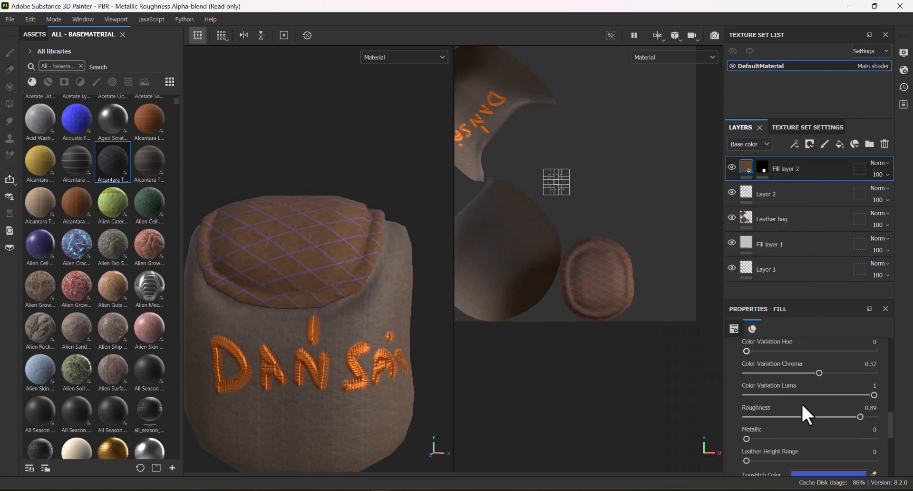
pyautogui.scroll(-1, 802, 404)
pyautogui.click(804, 443)
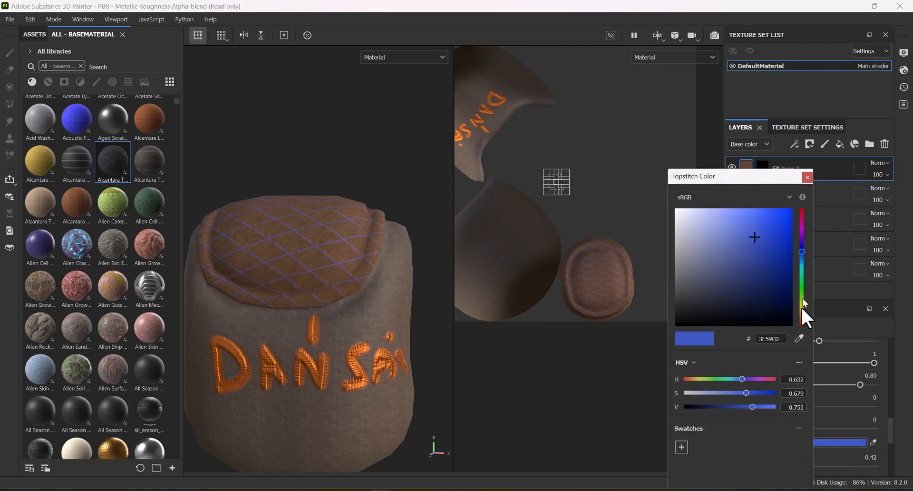
pyautogui.moveTo(802, 304); pyautogui.dragTo(804, 318)
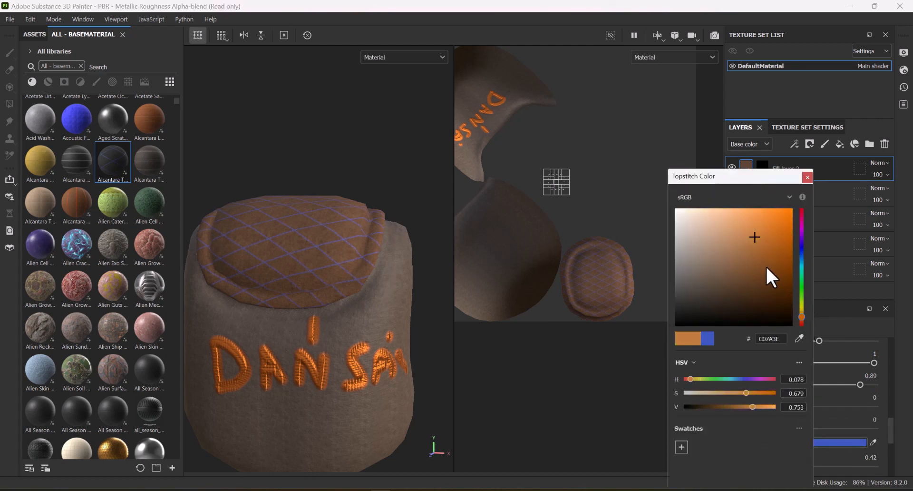
pyautogui.moveTo(766, 265); pyautogui.dragTo(741, 287)
pyautogui.click(803, 291)
pyautogui.moveTo(803, 289); pyautogui.dragTo(802, 307)
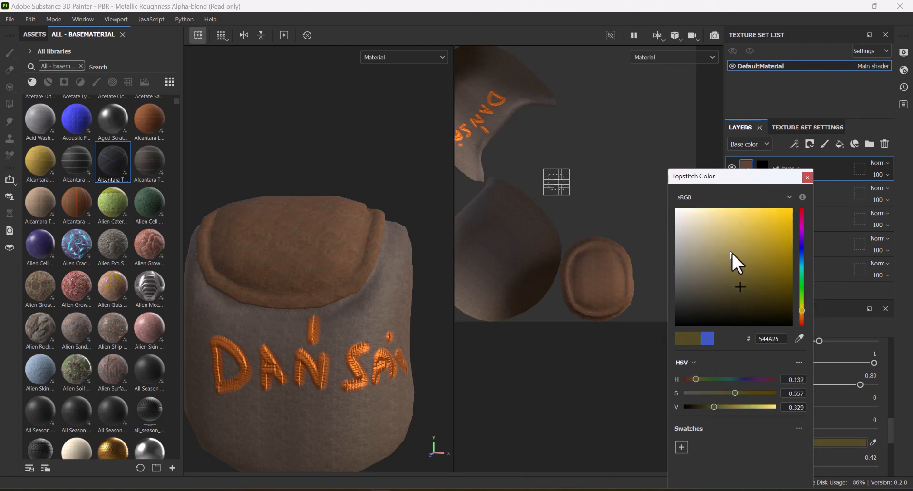
pyautogui.moveTo(741, 222); pyautogui.dragTo(761, 251)
pyautogui.scroll(-3, 351, 241)
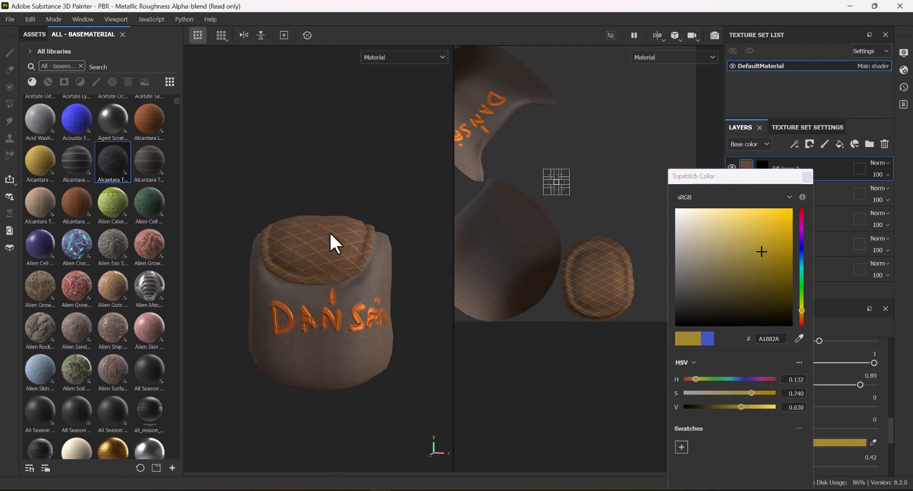
pyautogui.click(807, 176)
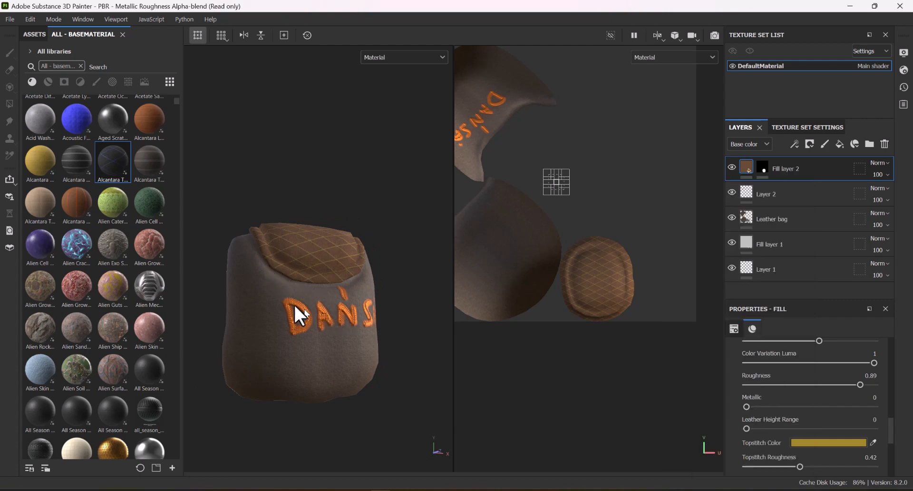
pyautogui.keyDown('alt'); pyautogui.moveTo(326, 294); pyautogui.dragTo(326, 293); pyautogui.keyUp('alt')
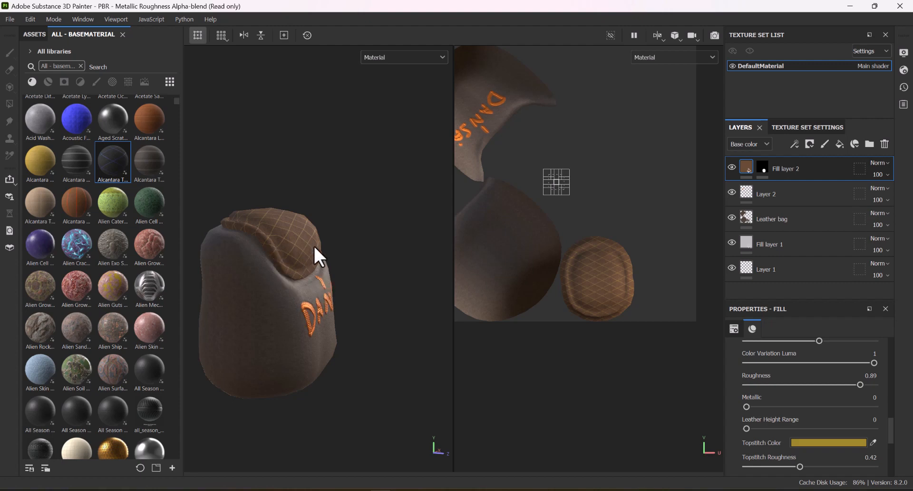
pyautogui.keyDown('alt'); pyautogui.moveTo(314, 247); pyautogui.dragTo(310, 285); pyautogui.keyUp('alt')
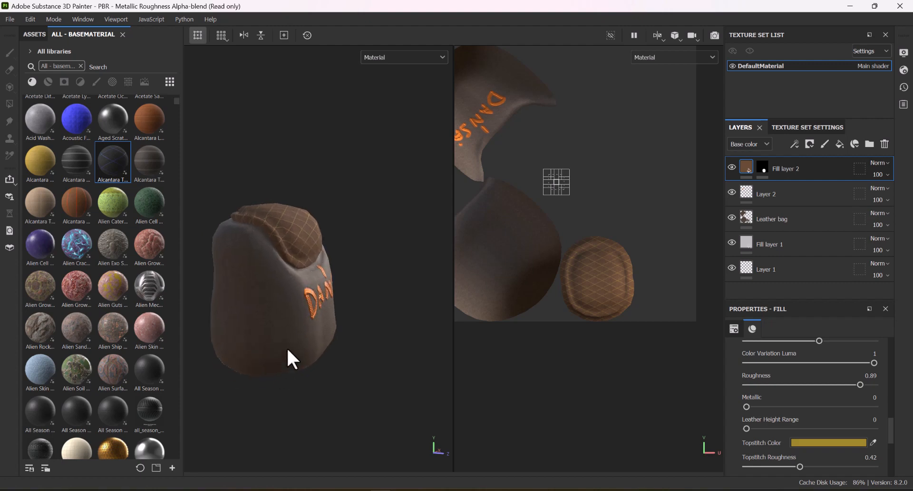
pyautogui.keyDown('alt'); pyautogui.moveTo(308, 321); pyautogui.dragTo(342, 315); pyautogui.keyUp('alt')
pyautogui.scroll(-1, 348, 307)
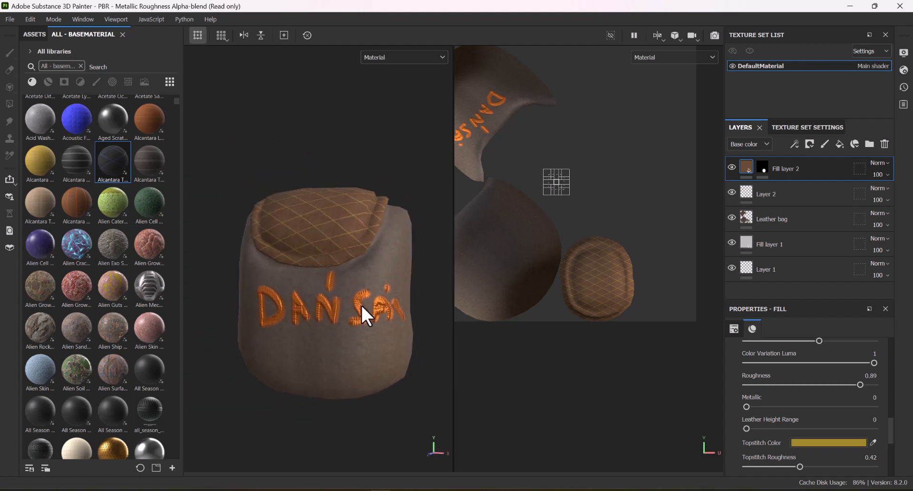
pyautogui.keyDown('alt'); pyautogui.moveTo(361, 304); pyautogui.dragTo(333, 299, button='middle'); pyautogui.keyUp('alt')
# Open the texture export settings and view the output maps of the PBR Metallic Roughness template.
pyautogui.click(10, 19)
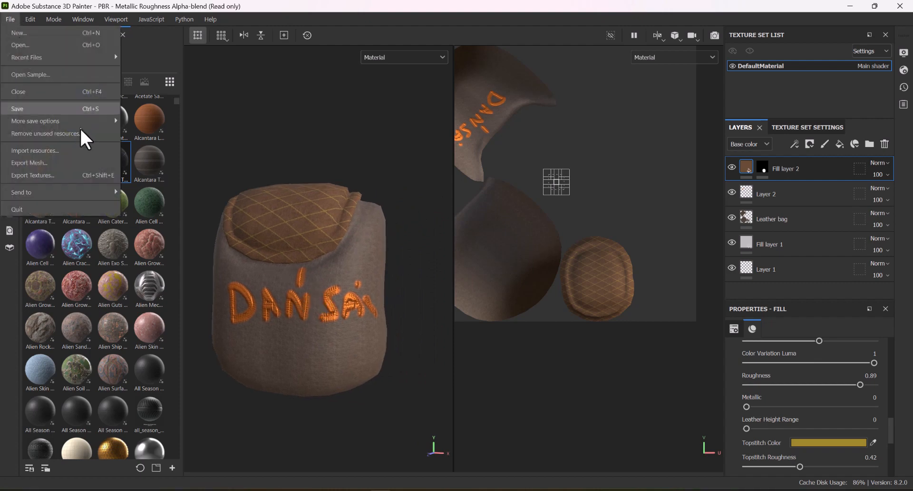
pyautogui.click(80, 175)
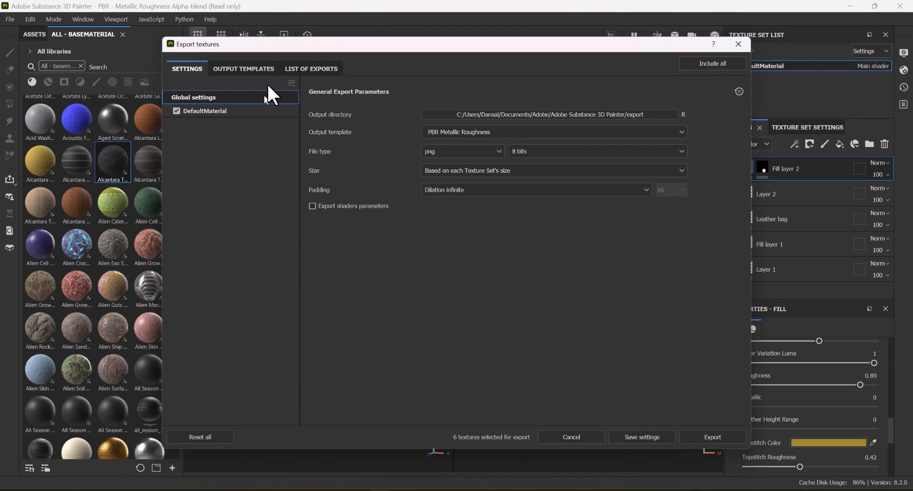
pyautogui.click(250, 71)
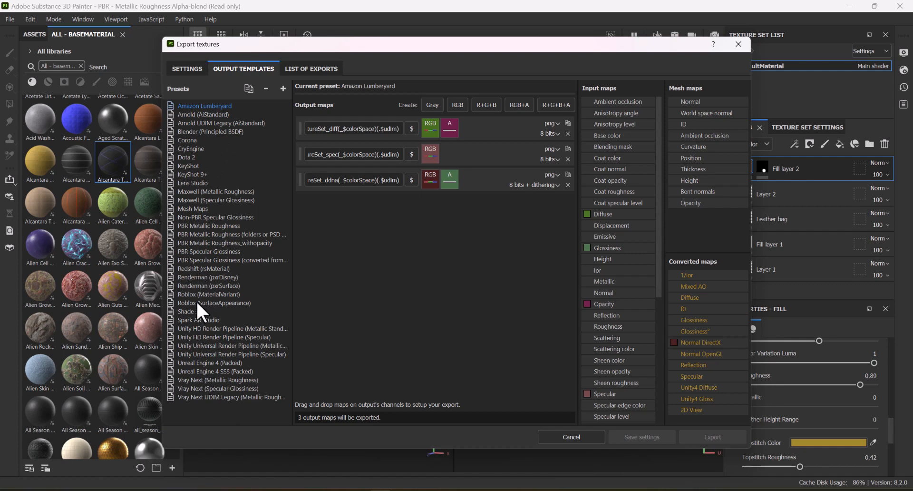
pyautogui.click(209, 226)
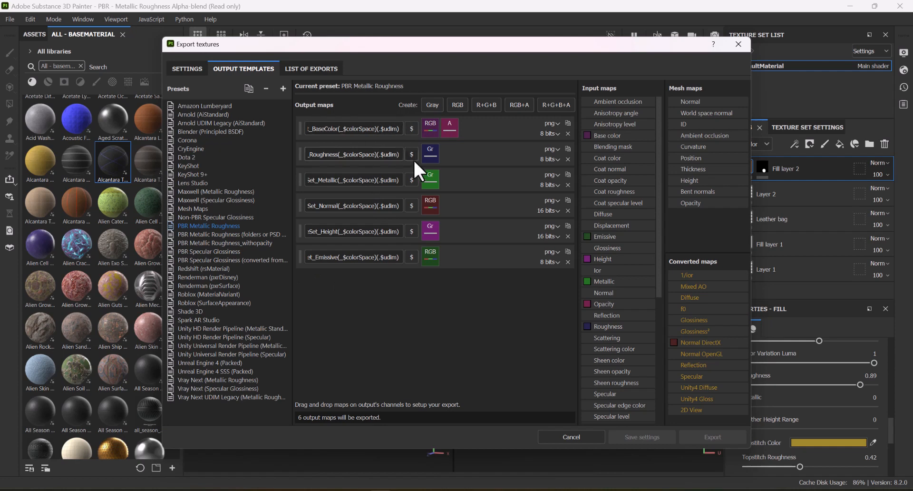
# Export the DefaultMaterial textures as 8-bit PNG files with the PBR Metallic Roughness template.
pyautogui.click(191, 69)
pyautogui.click(492, 132)
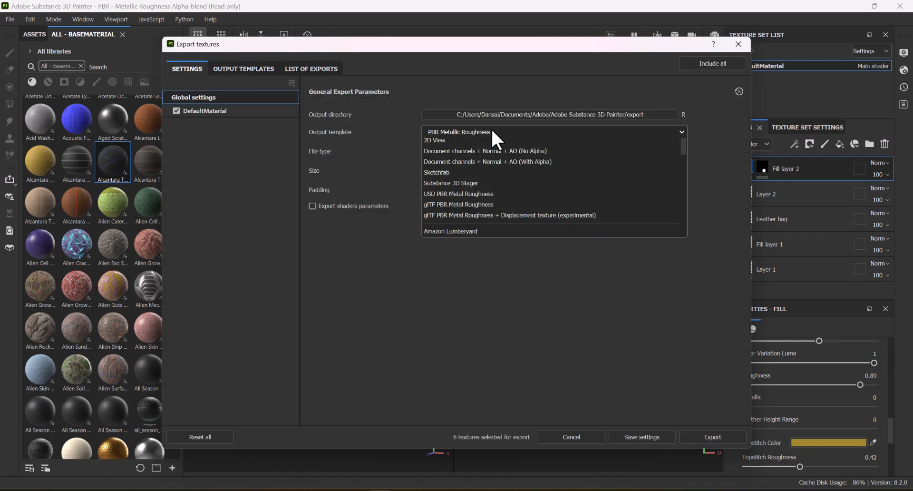
pyautogui.click(492, 131)
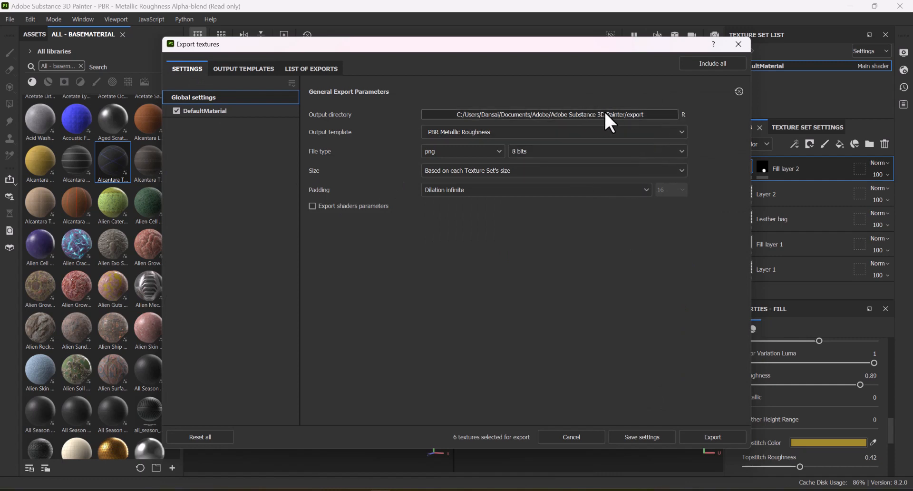
pyautogui.click(692, 437)
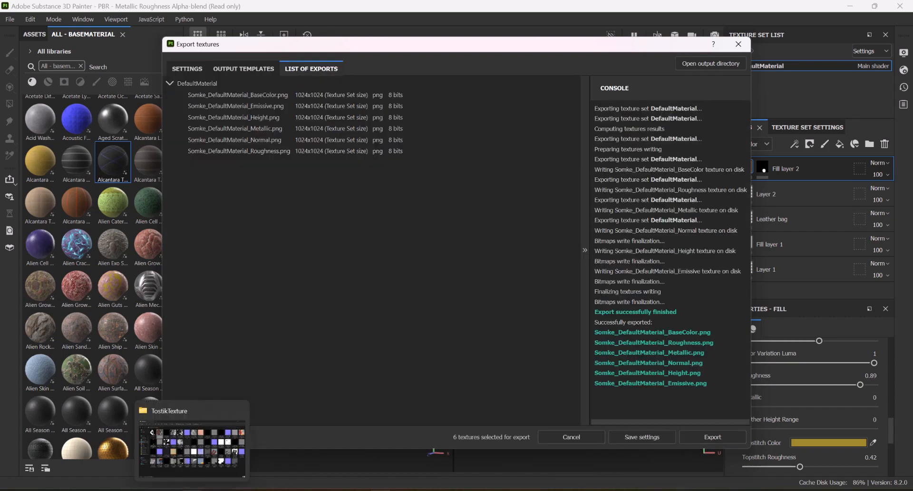
# Switch to File Explorer and open the export folder under Documents, Adobe, Adobe Substance 3D Painter.
pyautogui.click(195, 476)
pyautogui.click(61, 171)
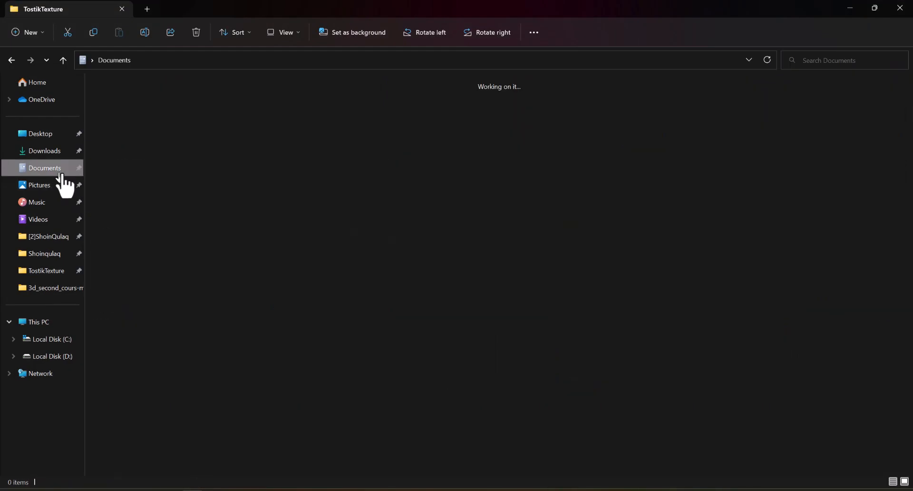
pyautogui.doubleClick(372, 101)
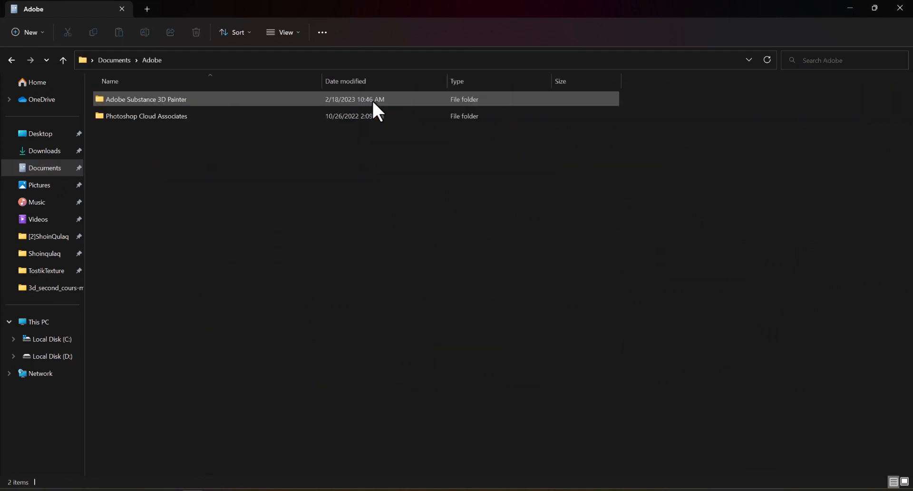
pyautogui.doubleClick(185, 101)
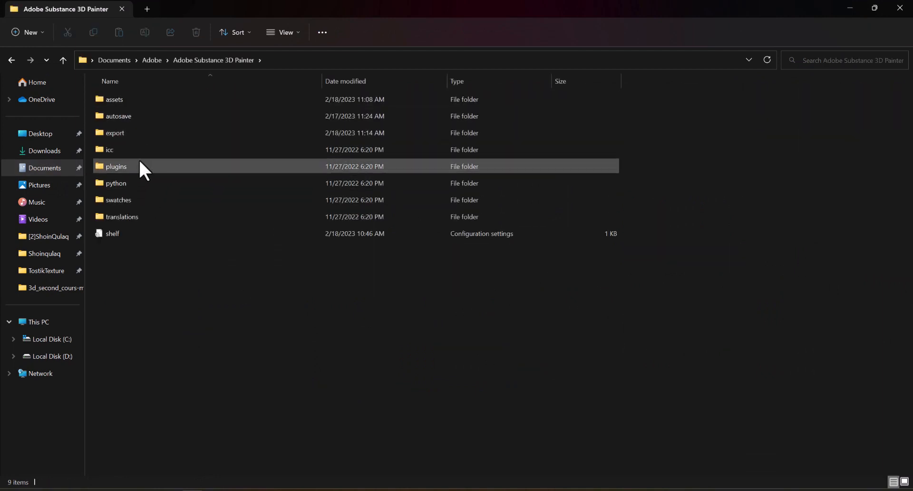
pyautogui.doubleClick(142, 132)
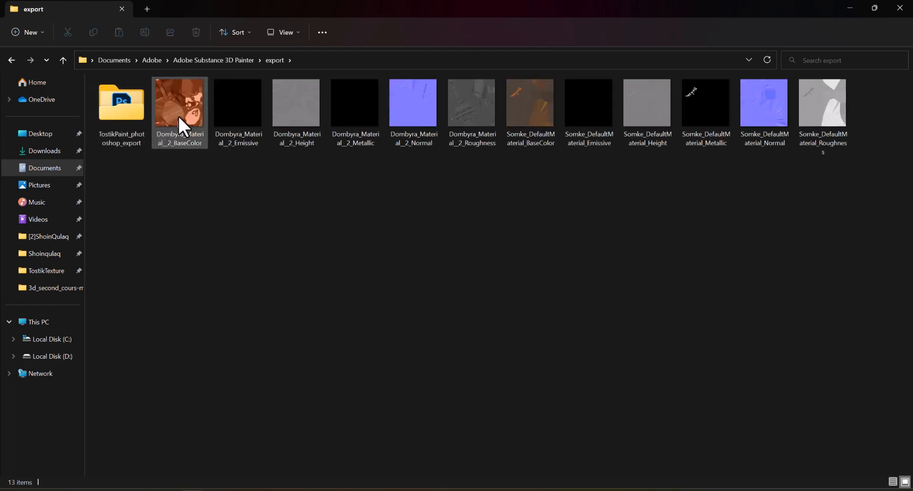
# Look through the Dombyra_Material__2 texture images from BaseColor to Roughness, and open the TostikPaint_photoshop_export folder.
pyautogui.doubleClick(178, 115)
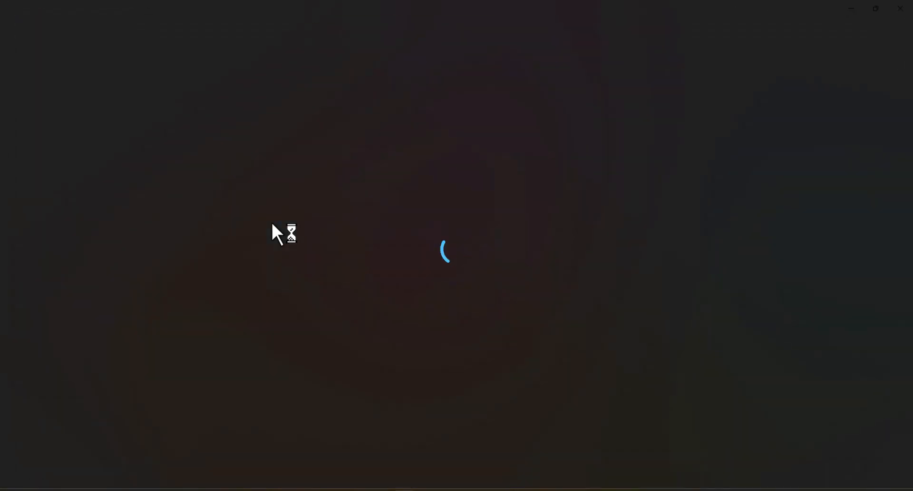
pyautogui.press('Right')
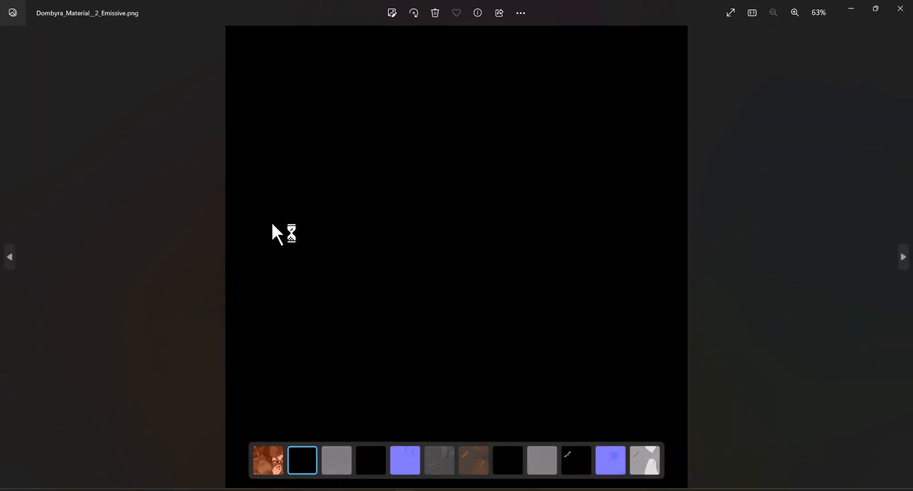
pyautogui.press('Right')
pyautogui.press('Right')
pyautogui.press('Right')
pyautogui.press('Right')
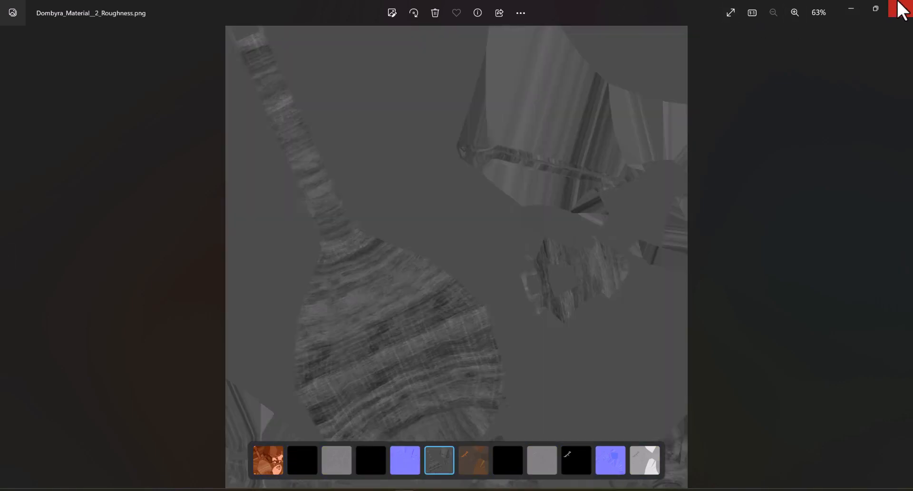
pyautogui.click(902, 10)
pyautogui.doubleClick(110, 138)
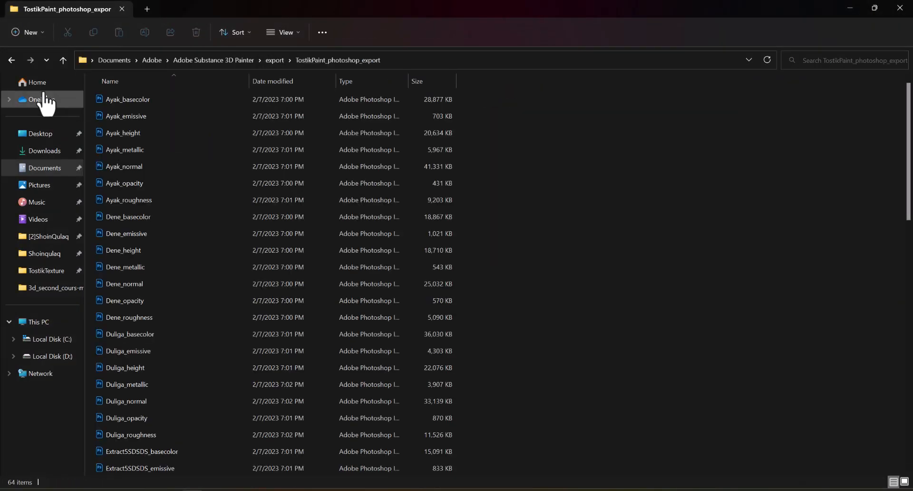
# Return to the export folder and examine the Somke_DefaultMaterial BaseColor, Emissive and Height images, including the lettering up close.
pyautogui.click(13, 59)
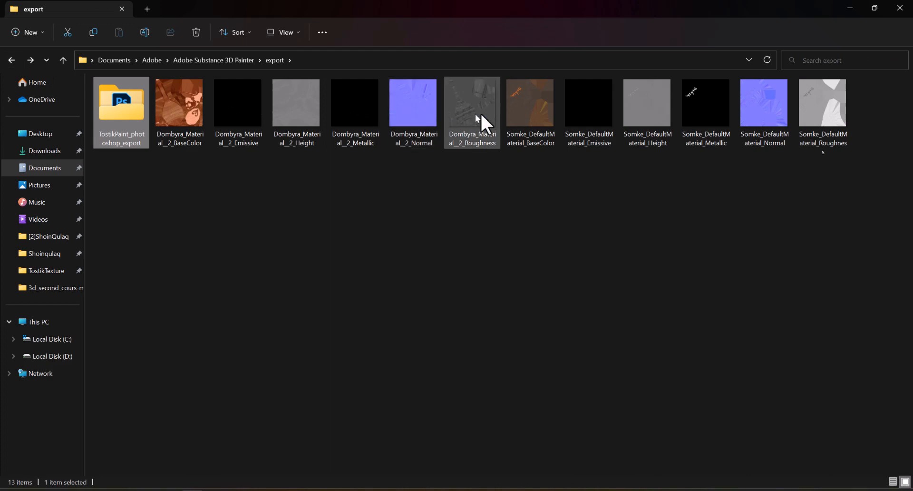
pyautogui.doubleClick(480, 114)
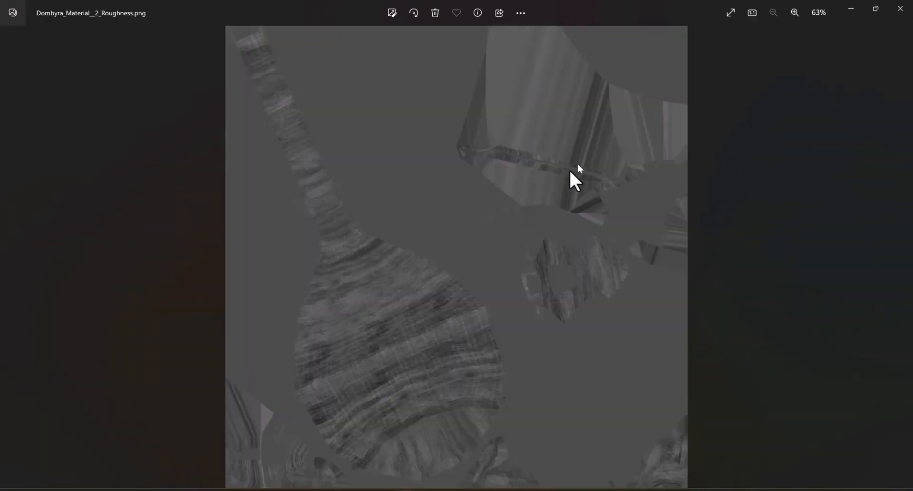
pyautogui.click(473, 460)
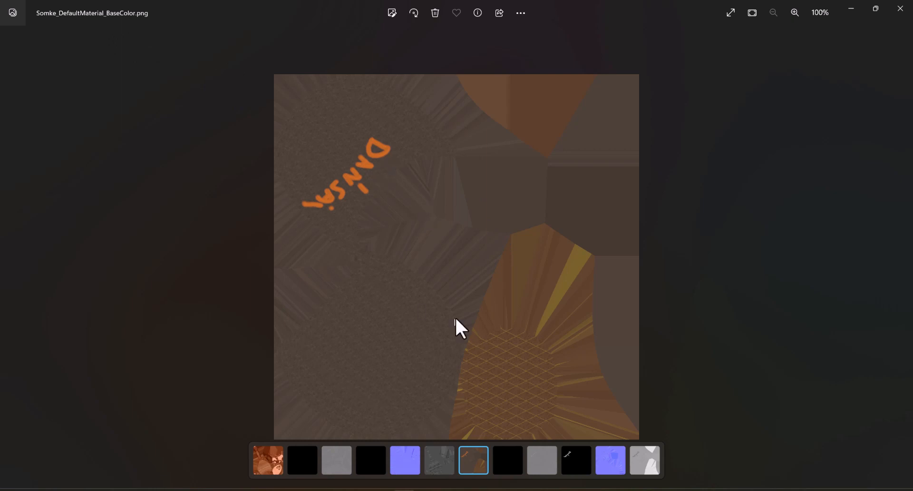
pyautogui.press('Right')
pyautogui.press('Right')
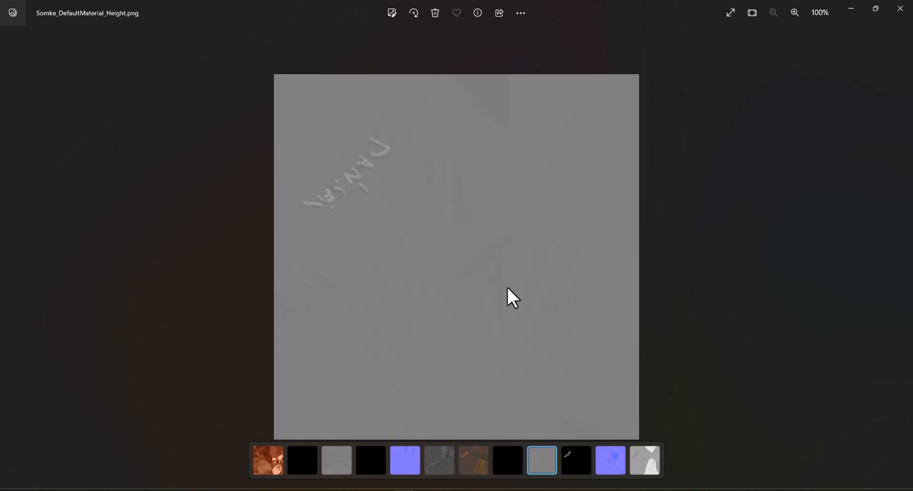
pyautogui.press('Left')
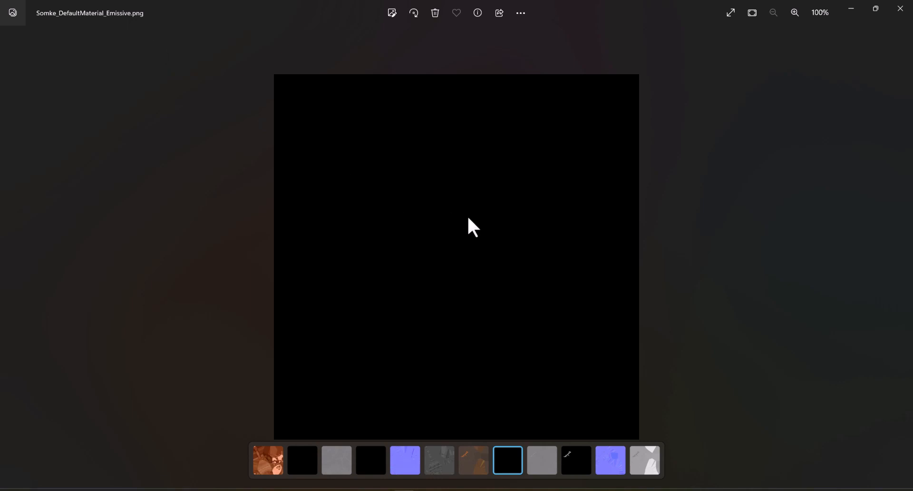
pyautogui.press('Right')
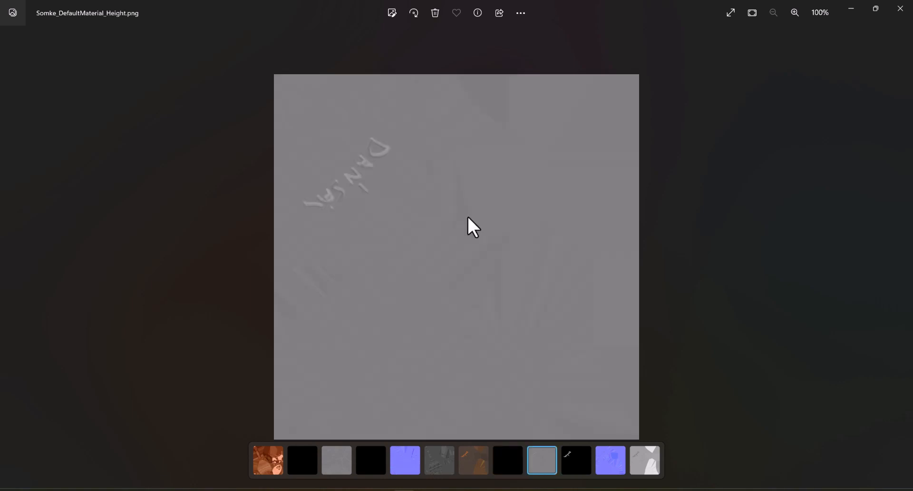
pyautogui.scroll(5, 379, 164)
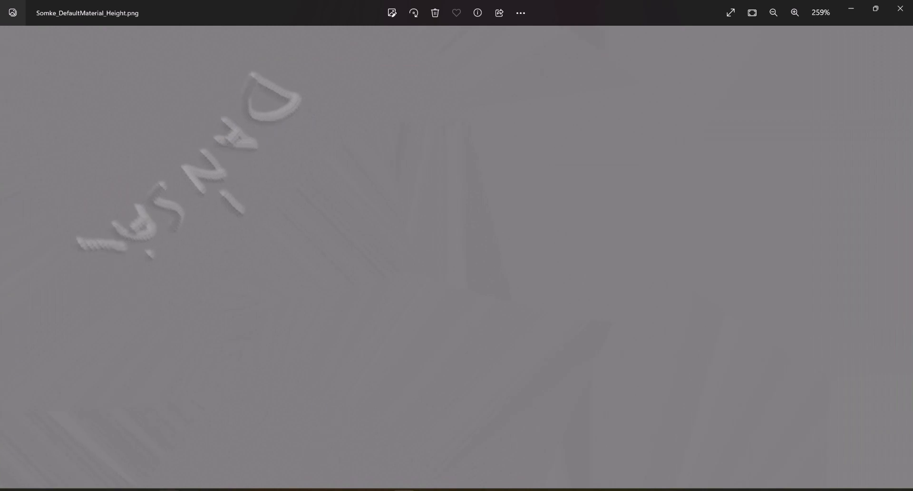
# Switch to Substance 3D Painter, close the texture export window and inspect the backpack's stitched lettering up close.
pyautogui.hotkey('alt', 'Tab')
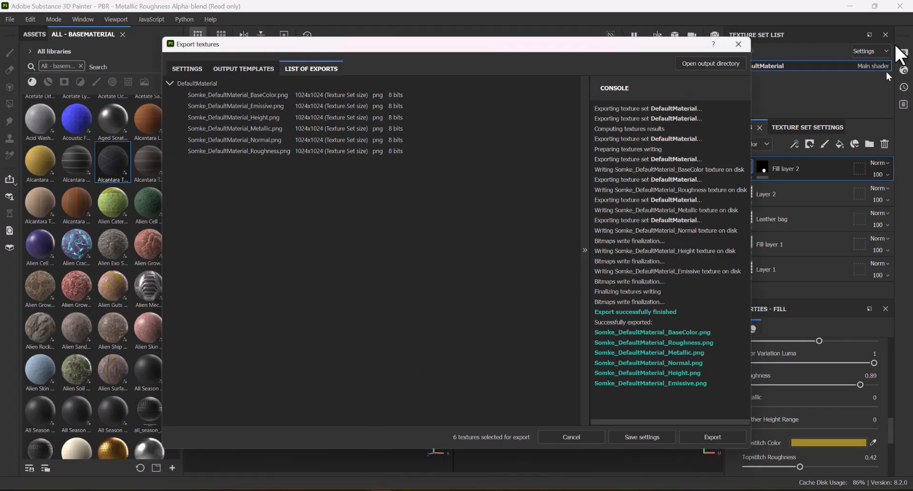
pyautogui.click(739, 44)
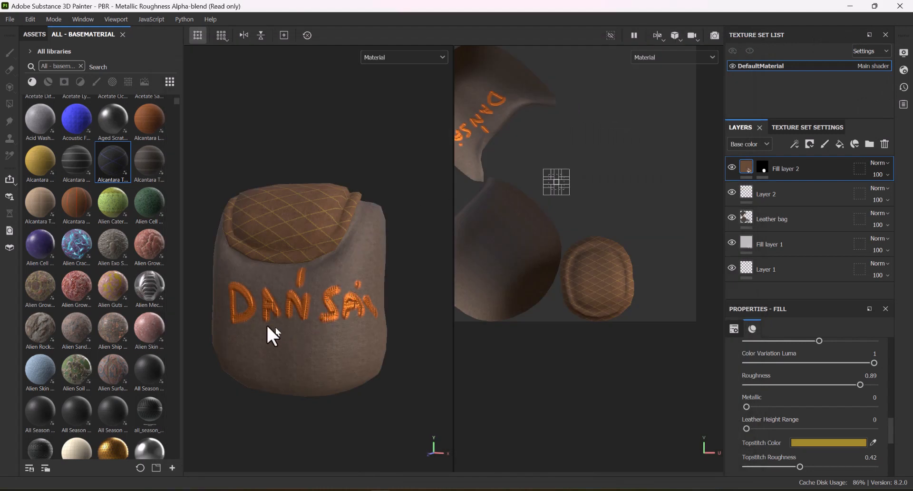
pyautogui.scroll(8, 267, 326)
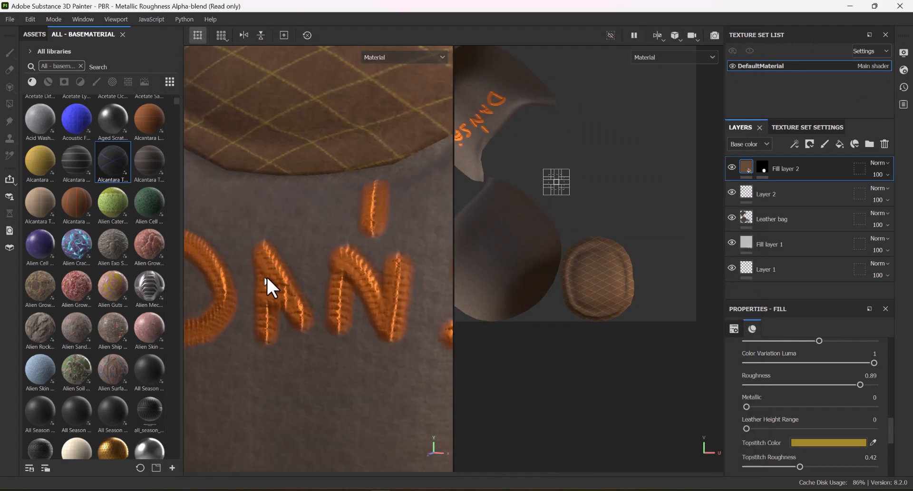
# Switch back to the image viewer and examine the lettering in the Somke_DefaultMaterial_Metallic map up close.
pyautogui.hotkey('alt', 'Tab')
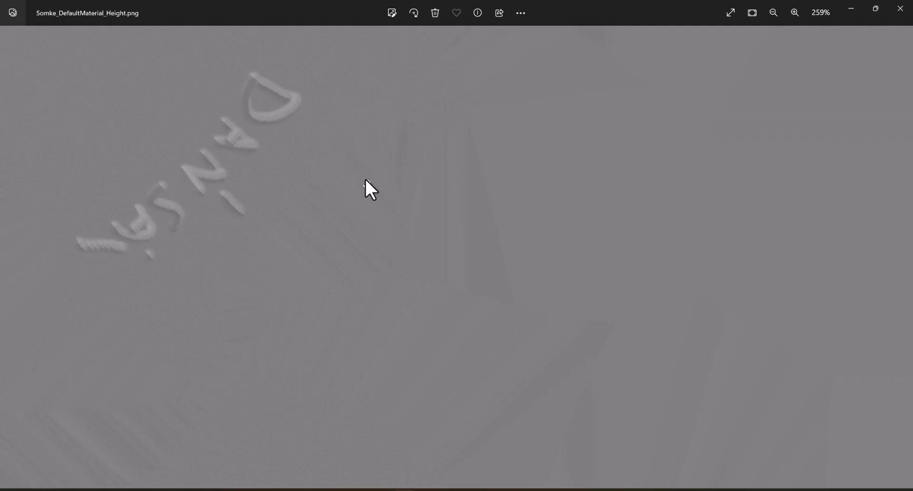
pyautogui.scroll(-3, 260, 182)
pyautogui.scroll(-1, 269, 190)
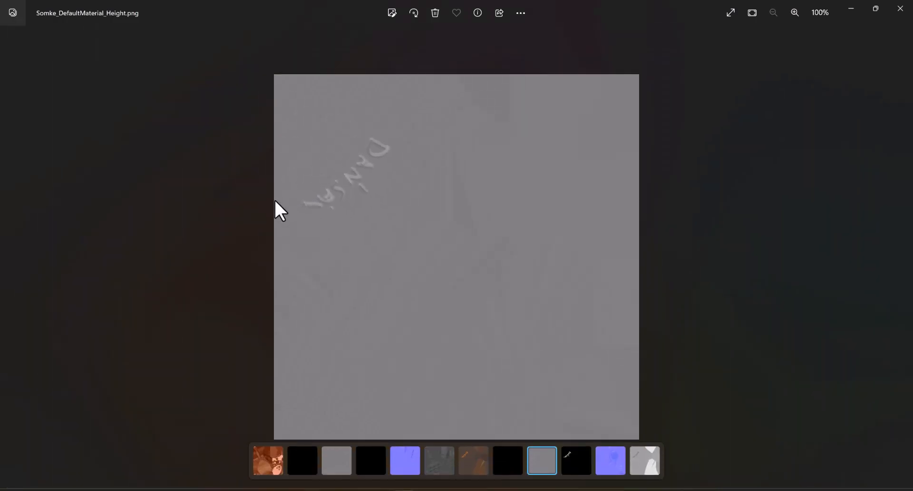
pyautogui.press('Right')
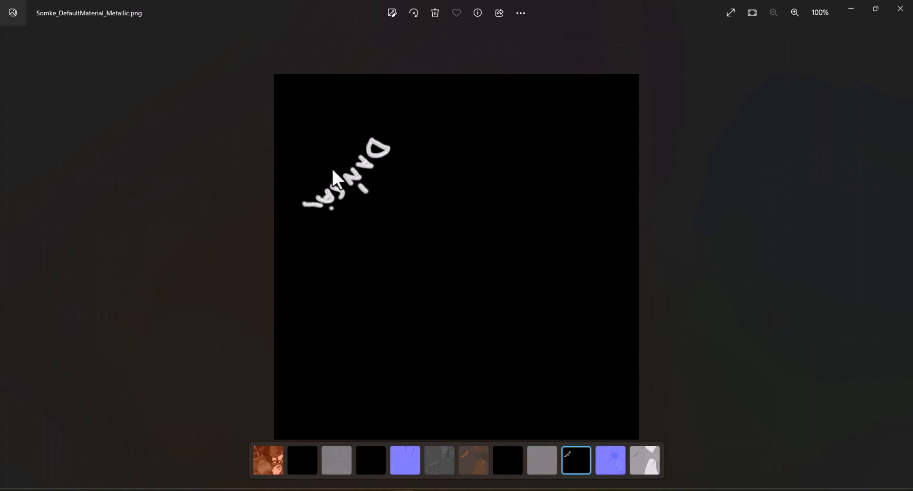
pyautogui.scroll(8, 333, 170)
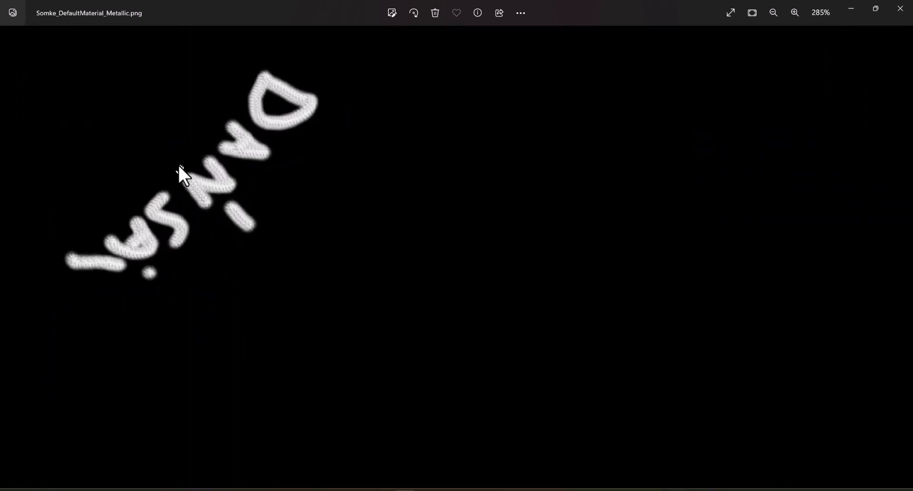
# Compare the lettering on the backpack in Substance 3D Painter with the exported Metallic map.
pyautogui.hotkey('alt', 'Tab')
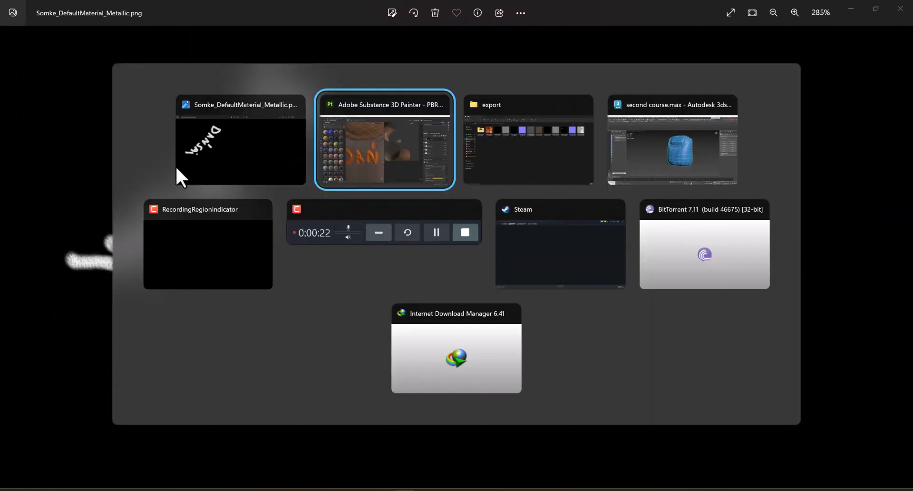
pyautogui.scroll(-3, 323, 260)
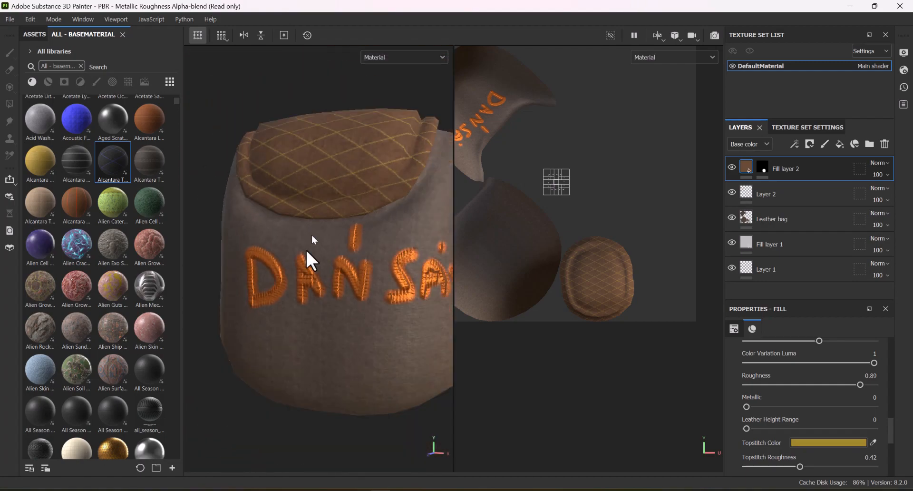
pyautogui.hotkey('alt', 'Tab')
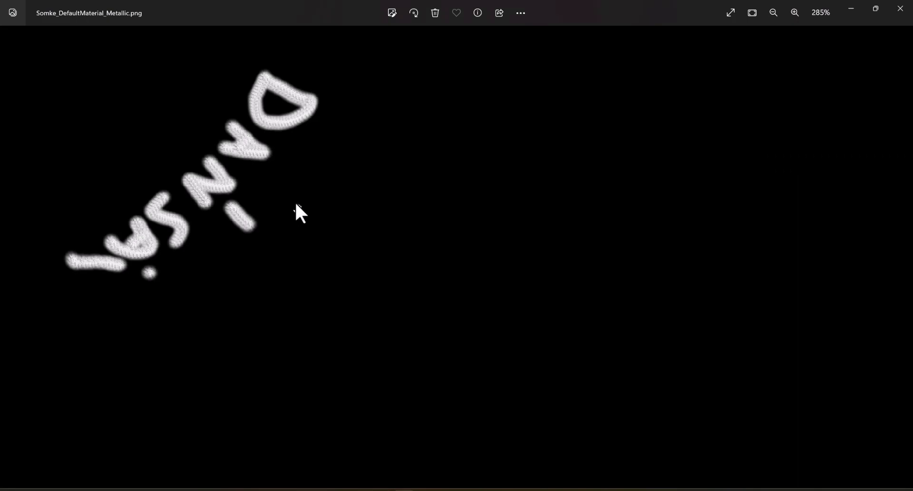
pyautogui.scroll(-4, 295, 212)
pyautogui.hotkey('alt', 'Tab')
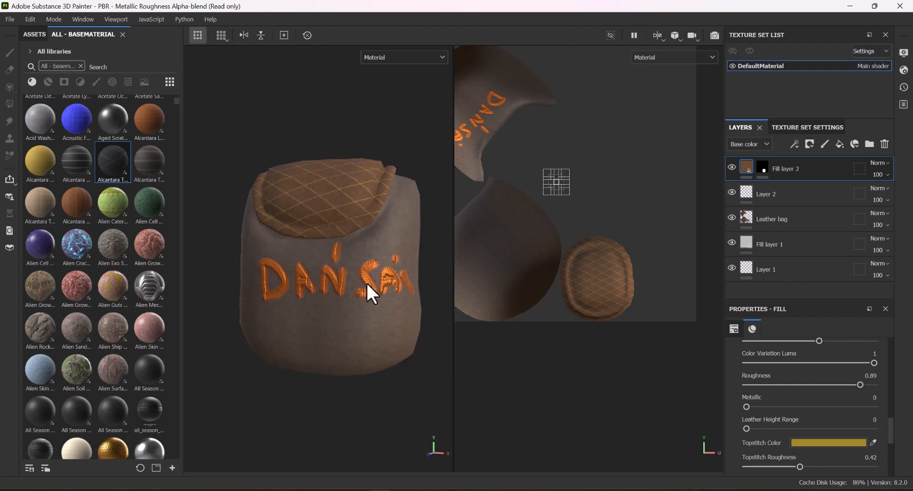
pyautogui.moveTo(366, 282)
pyautogui.keyDown('alt'); pyautogui.mouseDown()
pyautogui.moveTo(312, 273)
pyautogui.moveTo(379, 251)
pyautogui.moveTo(315, 219)
pyautogui.mouseUp(); pyautogui.keyUp('alt')
pyautogui.hotkey('alt', 'Tab')
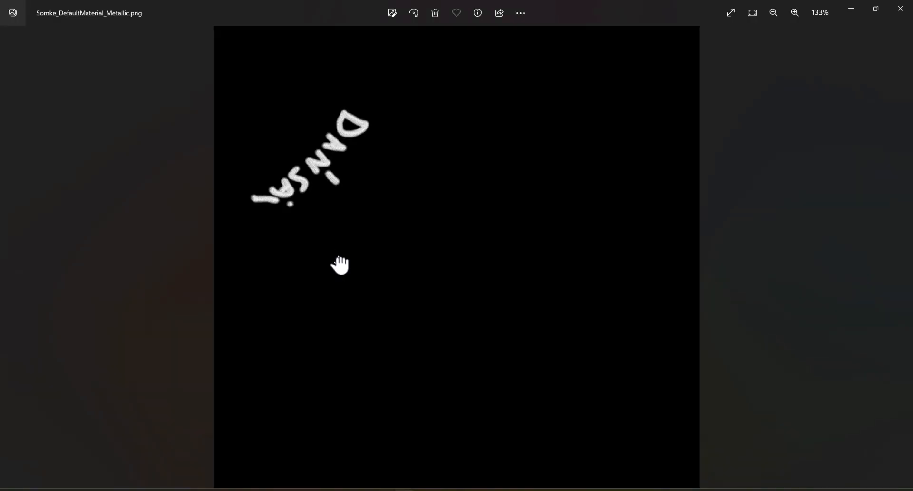
# Examine the lettering in the Somke_DefaultMaterial Normal and Roughness maps, and close the image viewer.
pyautogui.press('Right')
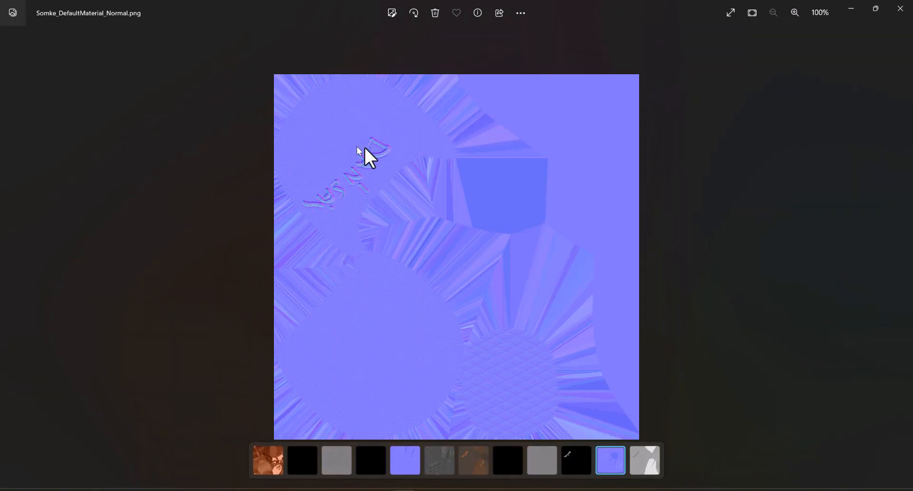
pyautogui.scroll(5, 363, 155)
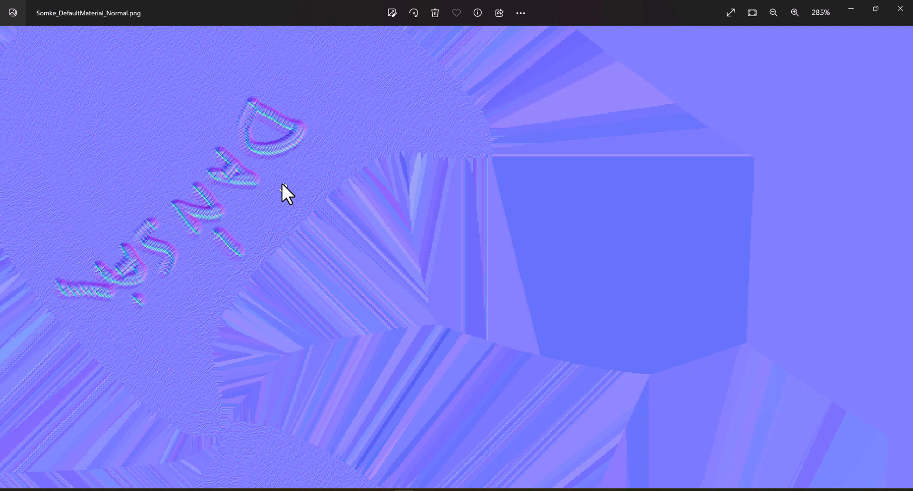
pyautogui.scroll(-5, 282, 184)
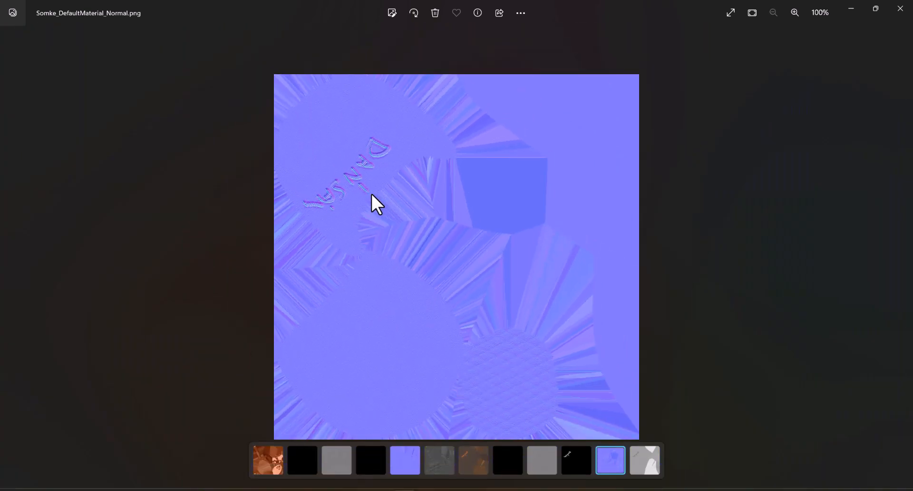
pyautogui.press('Right')
pyautogui.scroll(3, 310, 127)
pyautogui.scroll(2, 271, 176)
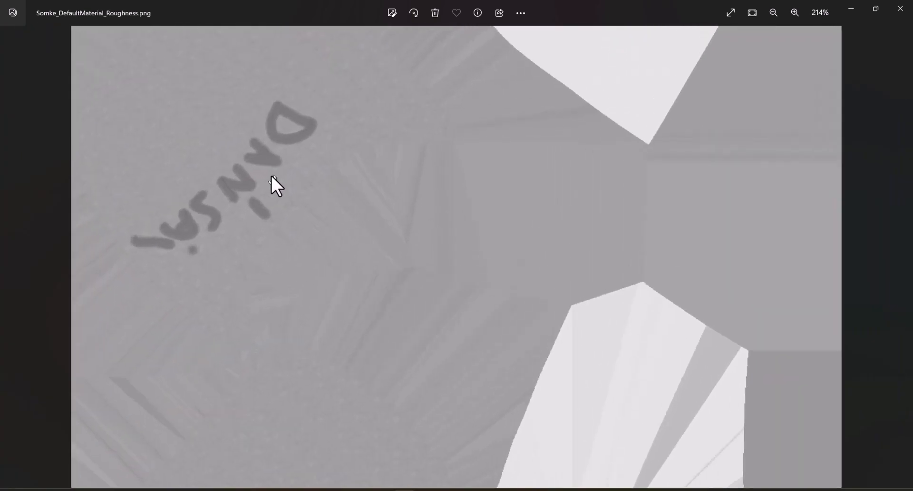
pyautogui.scroll(-3, 273, 181)
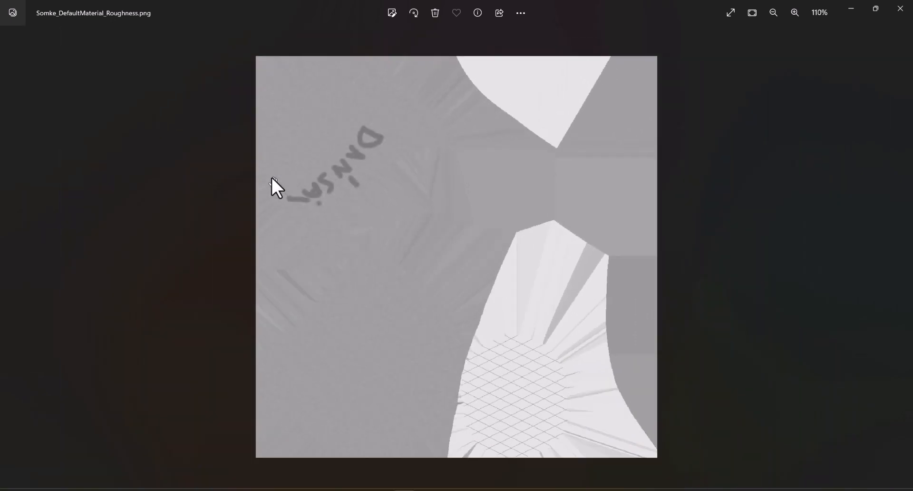
pyautogui.click(901, 8)
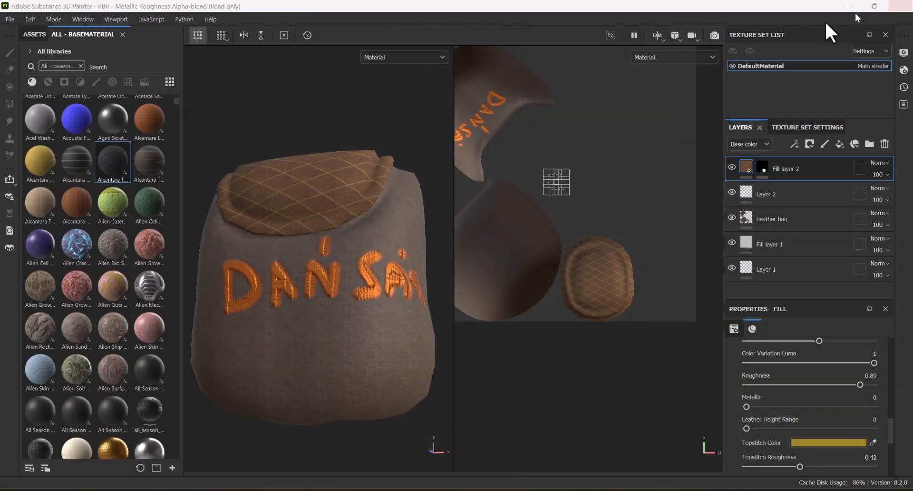
# Look over the textured backpack, and switch to 3ds Max to view the backpack model from the front.
pyautogui.keyDown('alt'); pyautogui.moveTo(247, 275); pyautogui.dragTo(233, 290); pyautogui.keyUp('alt')
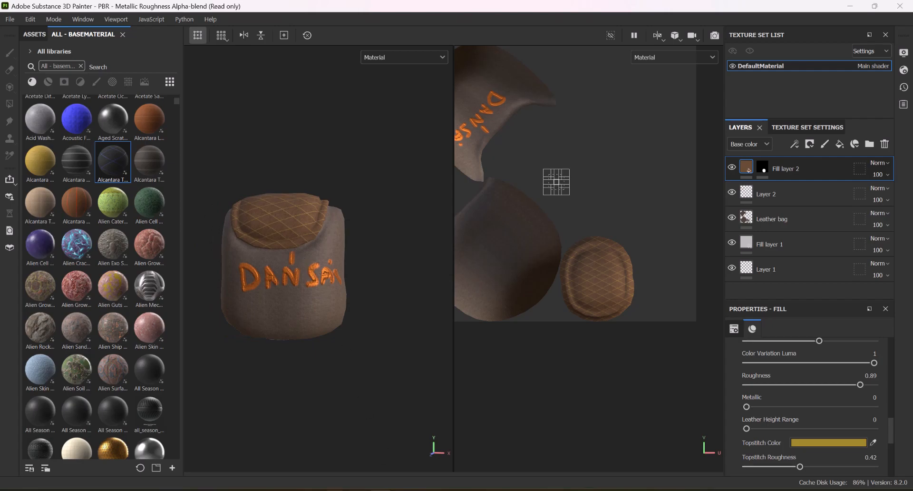
pyautogui.hotkey('alt', 'Tab')
pyautogui.click(616, 265)
pyautogui.keyDown('alt'); pyautogui.moveTo(616, 265); pyautogui.dragTo(525, 251, button='middle'); pyautogui.keyUp('alt')
pyautogui.scroll(3, 621, 210)
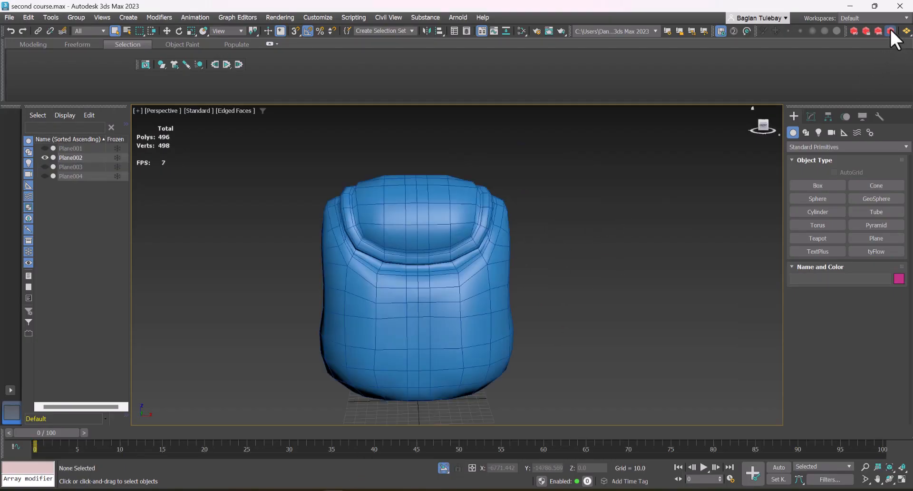
pyautogui.click(857, 32)
# Switch back to Substance 3D Painter and close it, discarding the project changes.
pyautogui.hotkey('alt', 'Tab')
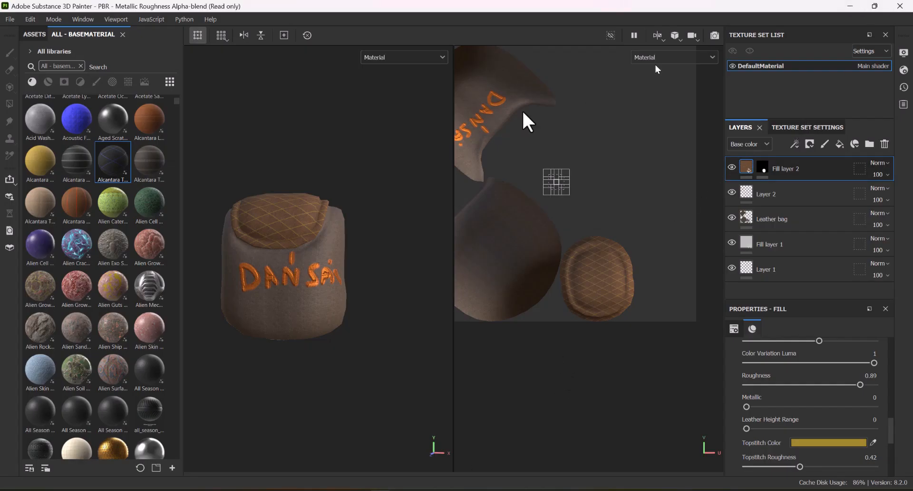
pyautogui.hotkey('alt', 'F4')
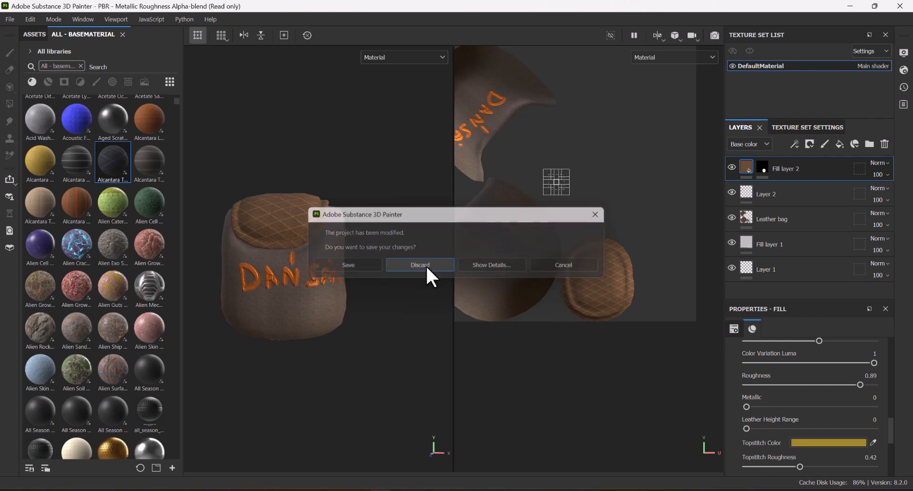
pyautogui.click(420, 264)
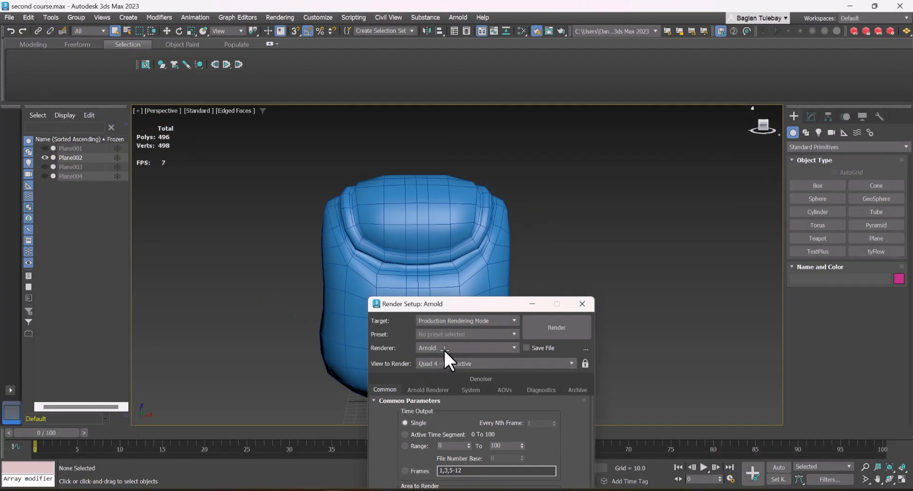
# Set the renderer to Redshift Renderer in the Render Setup and move its window clear of the backpack.
pyautogui.click(461, 347)
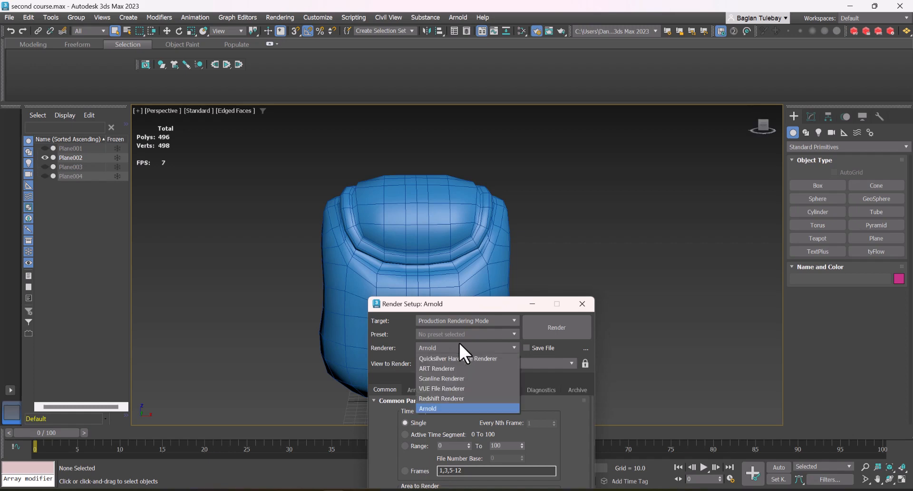
pyautogui.click(448, 398)
pyautogui.moveTo(456, 301); pyautogui.dragTo(116, 86)
# Bring up the export folder as a smaller window over 3ds Max, and open the Slate Material Editor in 3ds Max.
pyautogui.click(192, 447)
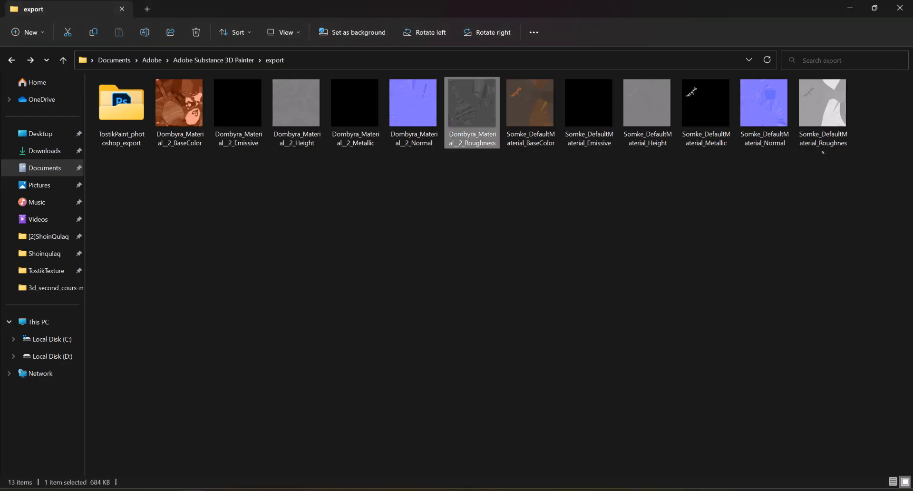
pyautogui.moveTo(417, 4); pyautogui.dragTo(680, 186)
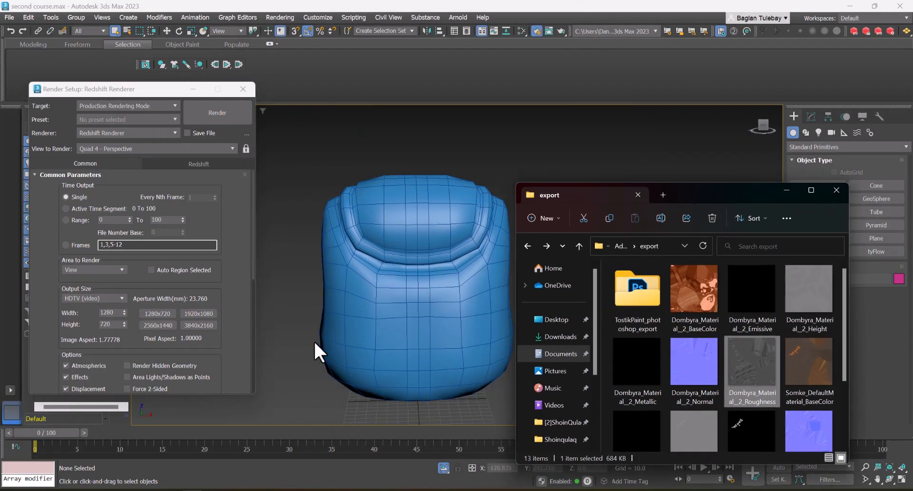
pyautogui.rightClick(313, 341)
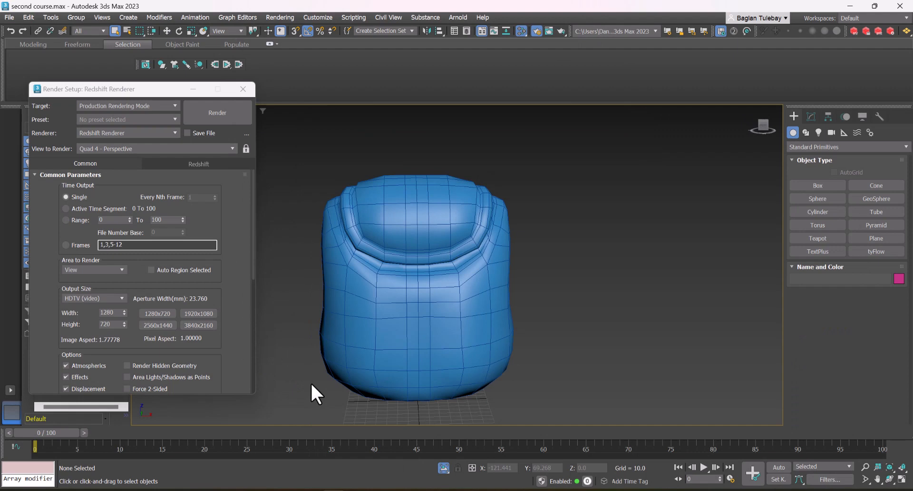
pyautogui.press('m')
pyautogui.moveTo(186, 6); pyautogui.dragTo(303, 40)
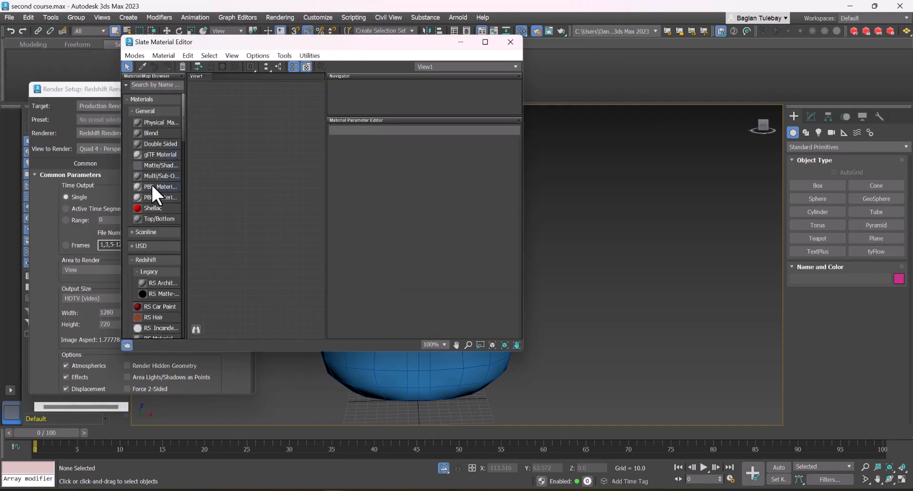
# Add a Redshift RS Material to the node view and open its parameters.
pyautogui.scroll(-3, 149, 307)
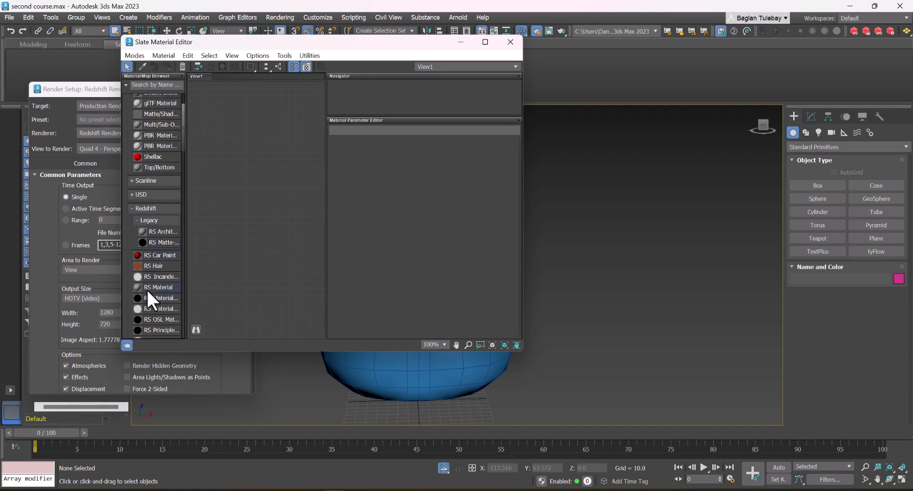
pyautogui.moveTo(146, 288); pyautogui.dragTo(299, 139)
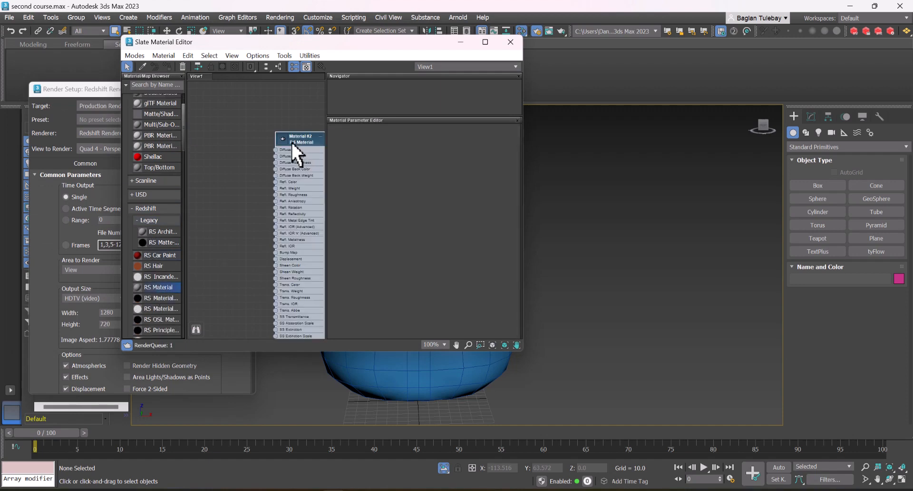
pyautogui.doubleClick(290, 141)
pyautogui.scroll(5, 281, 141)
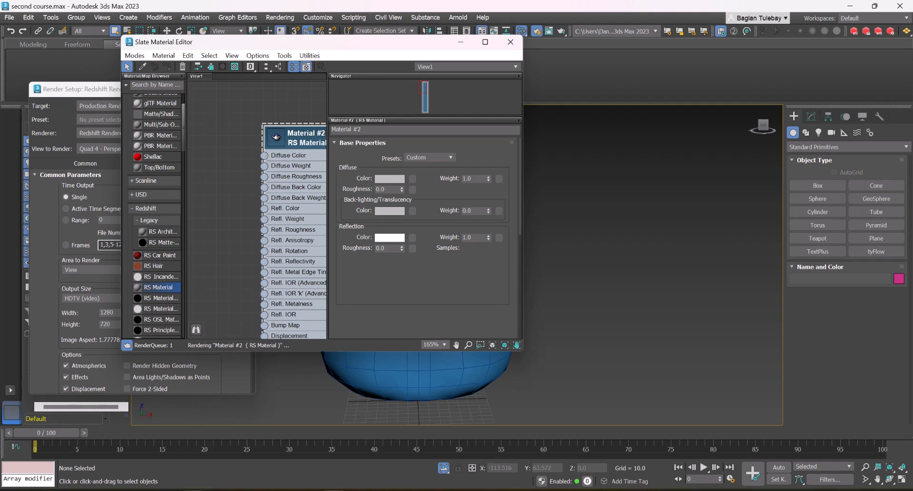
# Bring Somke_DefaultMaterial_BaseColor from the export folder into the material graph as a bitmap connected to Diffuse Color.
pyautogui.click(196, 486)
pyautogui.scroll(-1, 745, 372)
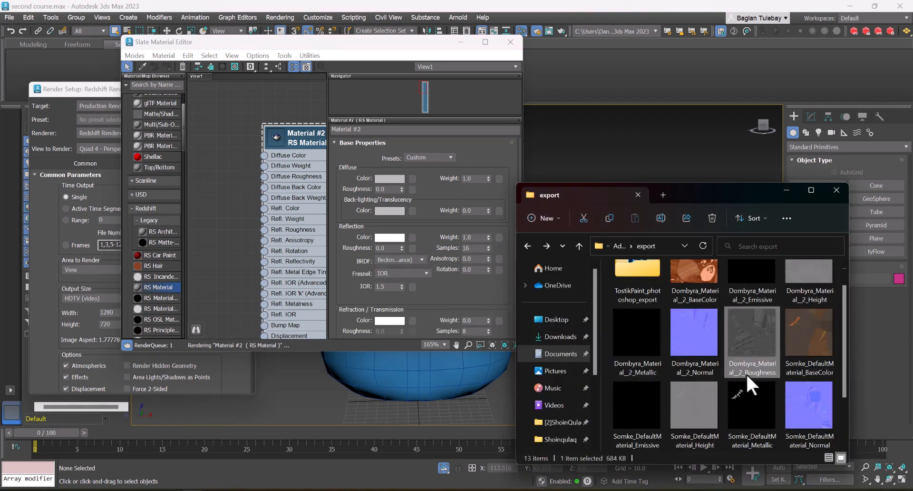
pyautogui.click(797, 339)
pyautogui.moveTo(342, 247); pyautogui.dragTo(264, 154)
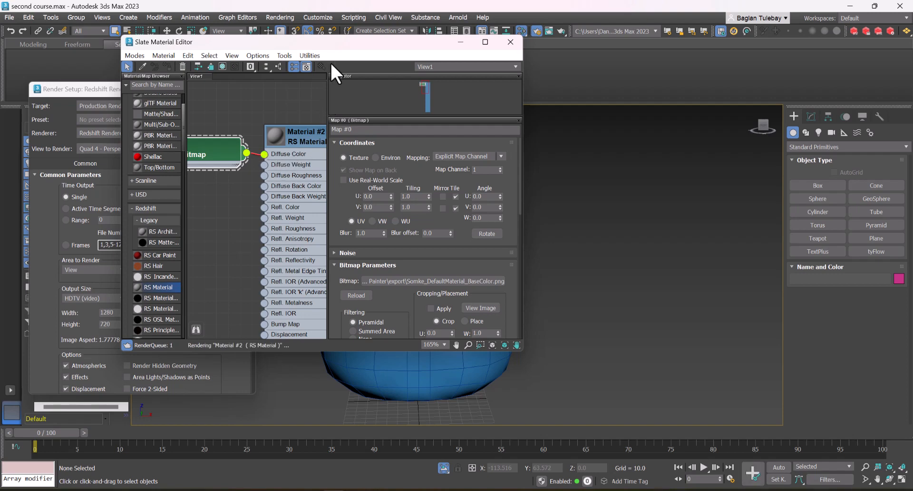
# Select the backpack, assign the RS Material to it, and deselect it.
pyautogui.moveTo(316, 42); pyautogui.dragTo(208, 47)
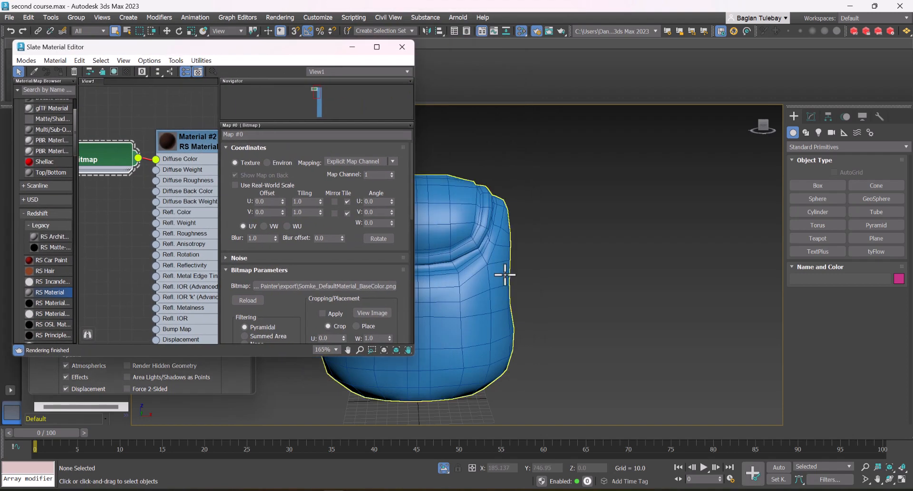
pyautogui.click(459, 267)
pyautogui.rightClick(210, 144)
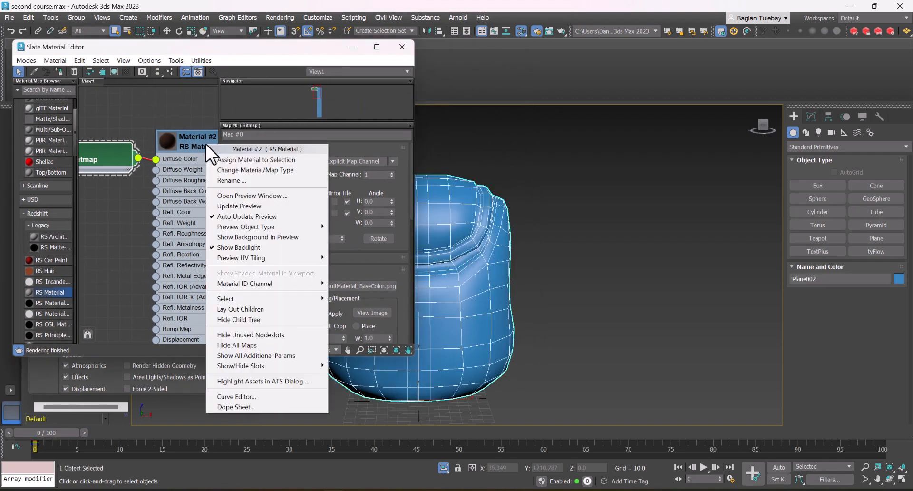
pyautogui.click(235, 160)
pyautogui.click(594, 230)
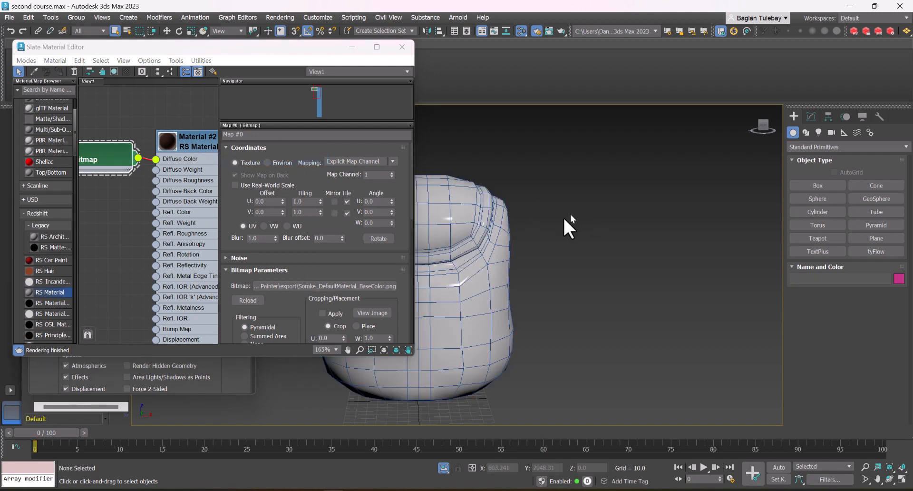
# Minimize the Render Setup window and show the base colour bitmap on the backpack in the viewport.
pyautogui.moveTo(276, 55); pyautogui.dragTo(364, 120)
pyautogui.click(200, 90)
pyautogui.click(194, 89)
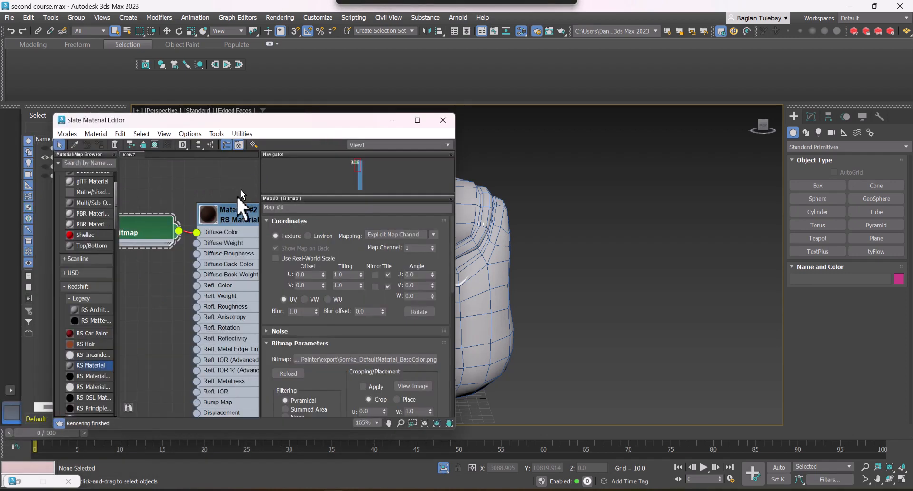
pyautogui.click(167, 145)
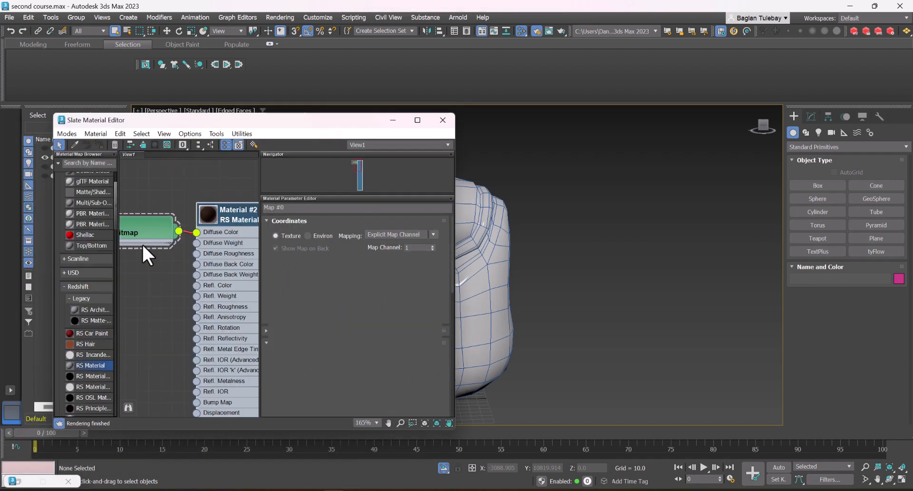
pyautogui.doubleClick(136, 225)
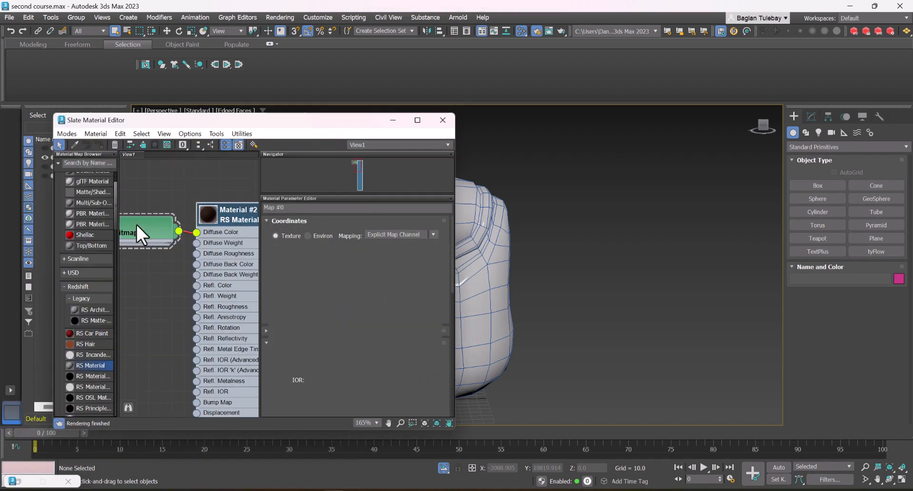
pyautogui.click(154, 145)
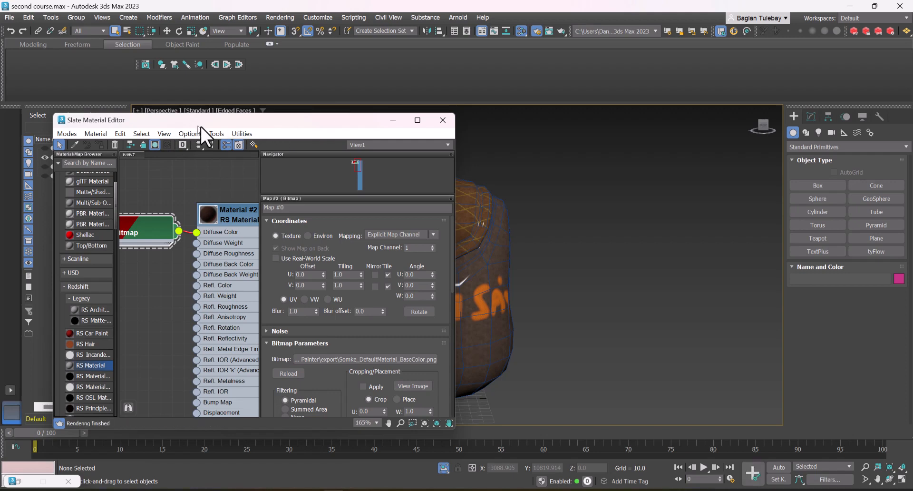
# Move the material editor clear of the backpack and view the textured model without edged faces.
pyautogui.moveTo(240, 123); pyautogui.dragTo(127, 119)
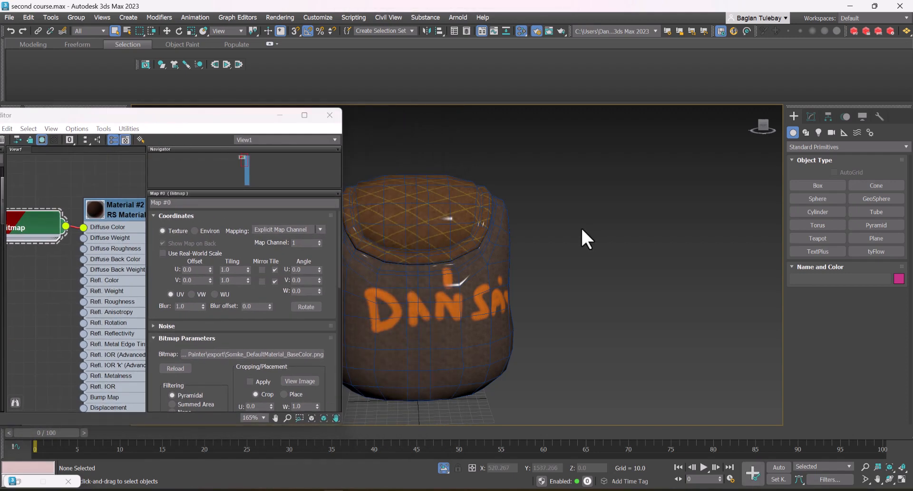
pyautogui.scroll(-2, 581, 226)
pyautogui.scroll(2, 486, 264)
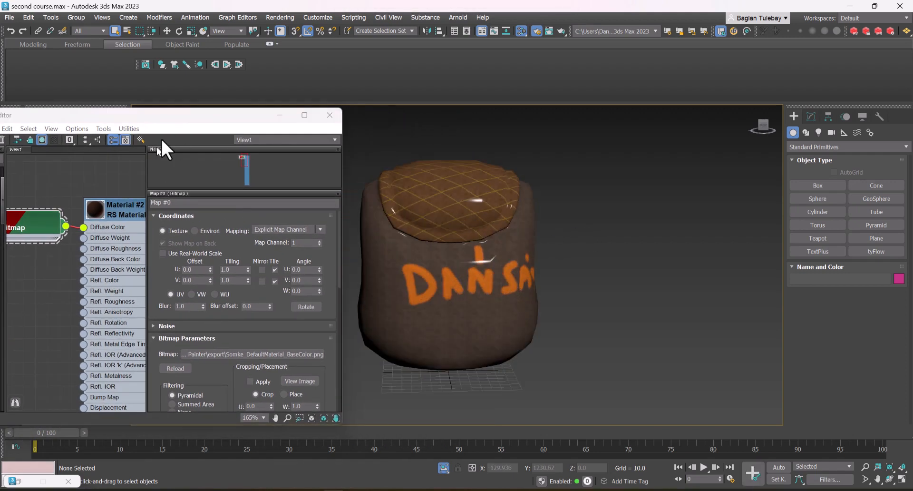
# Add Dombyra_Material__2_Roughness from the export folder as a bitmap and connect it to the material's Refl. Color.
pyautogui.moveTo(182, 115); pyautogui.dragTo(376, 103)
pyautogui.hotkey('alt', 'Tab')
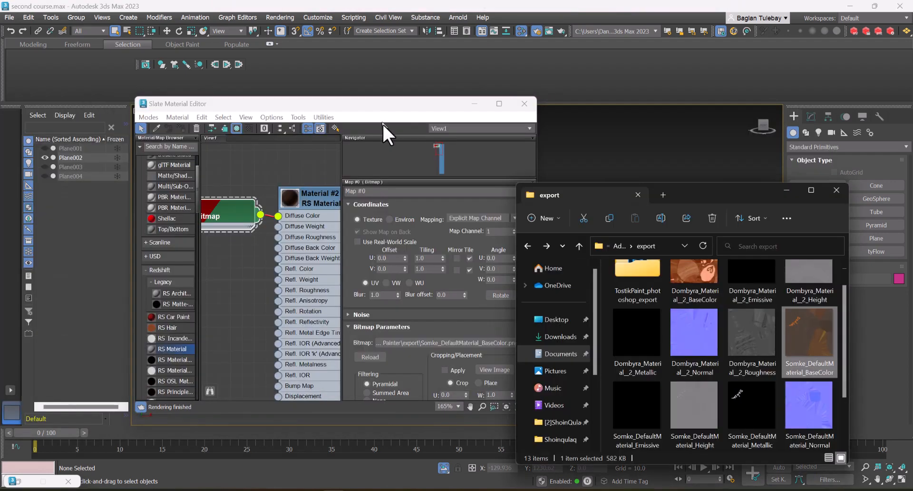
pyautogui.moveTo(761, 362); pyautogui.dragTo(208, 276)
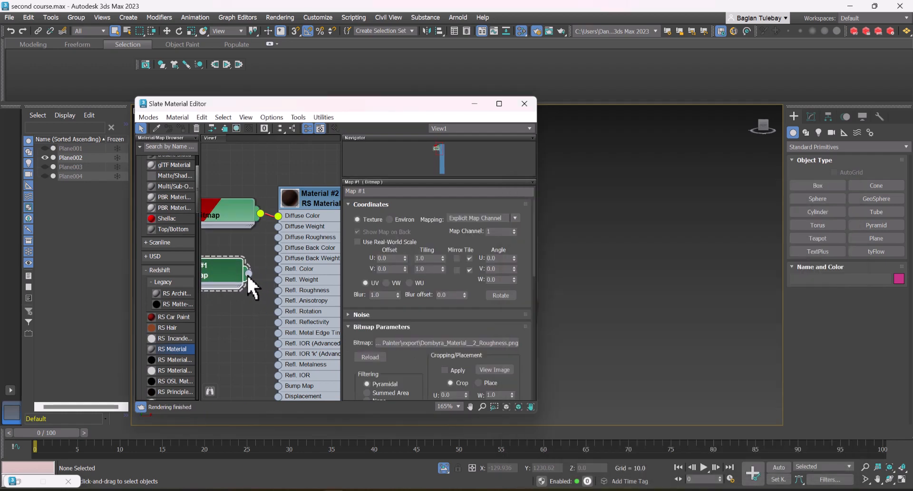
pyautogui.moveTo(278, 272); pyautogui.dragTo(279, 272)
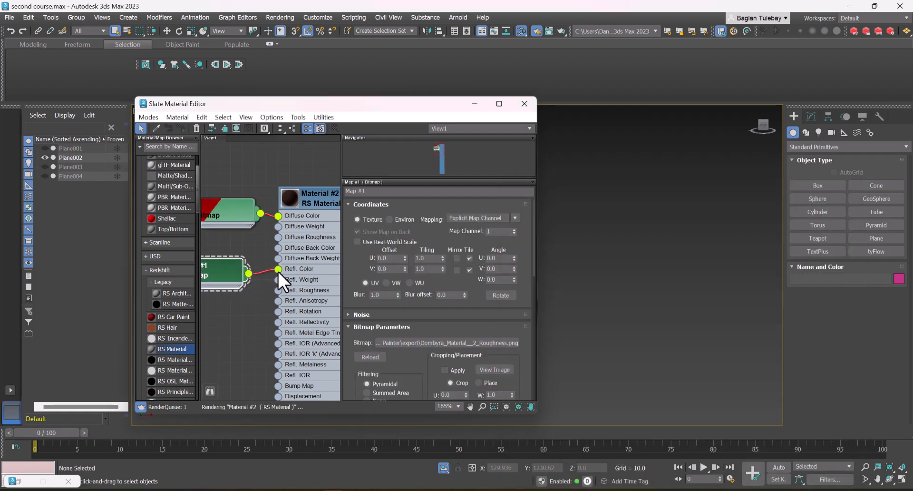
pyautogui.hotkey('alt', 'Tab')
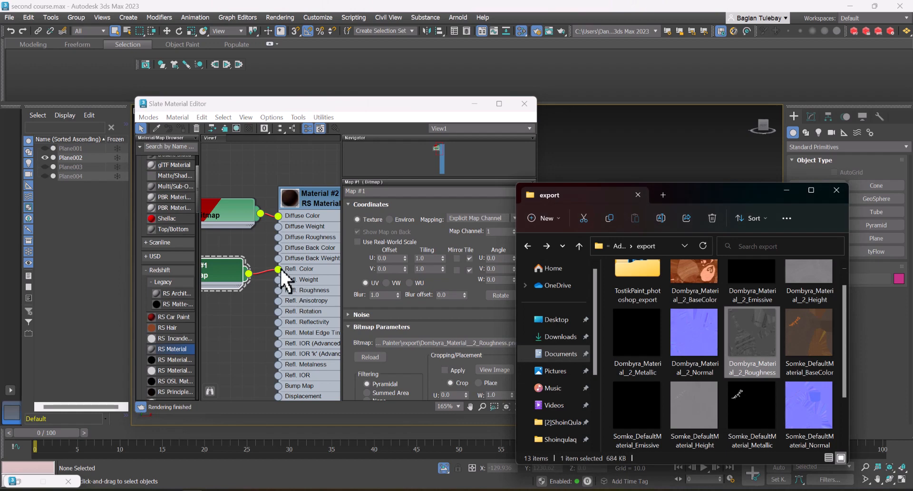
pyautogui.moveTo(280, 270)
pyautogui.mouseDown()
pyautogui.moveTo(278, 290)
pyautogui.moveTo(279, 269)
pyautogui.mouseUp()
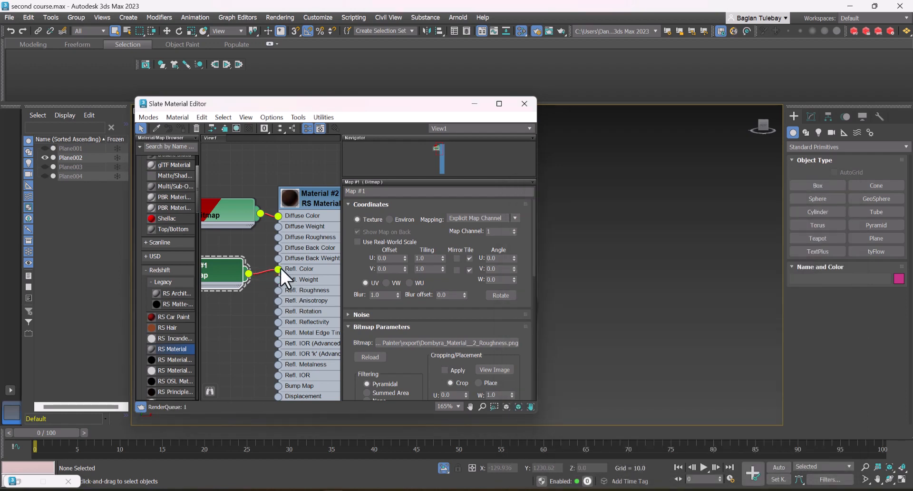
# Open the RS Material's parameters, and add the Somke_DefaultMaterial Metallic and Height images to the graph as bitmaps.
pyautogui.doubleClick(304, 210)
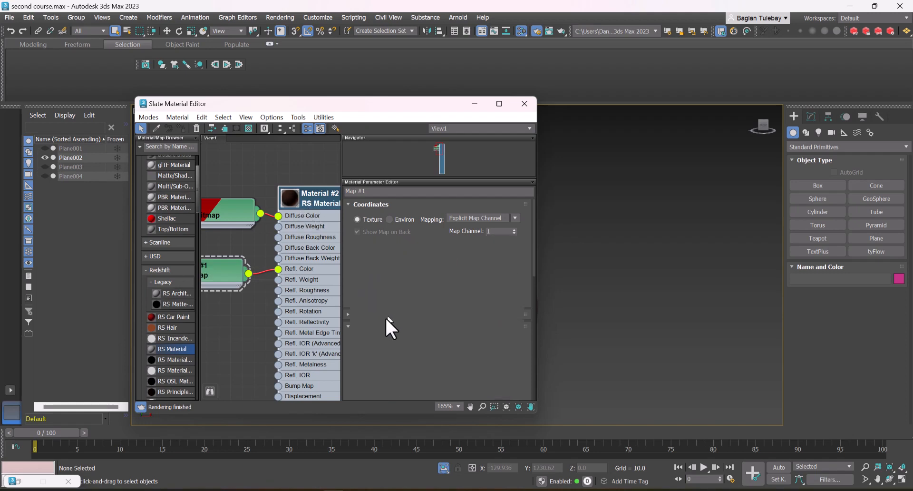
pyautogui.scroll(-1, 369, 337)
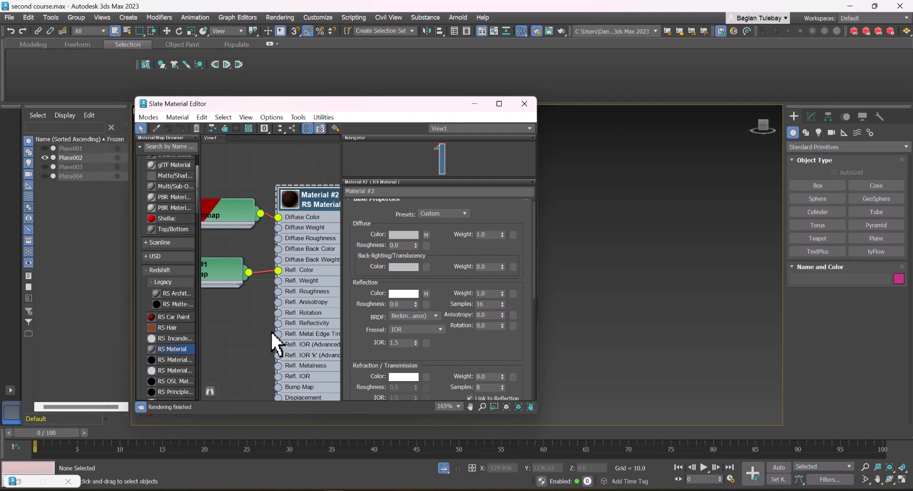
pyautogui.hotkey('alt', 'Tab')
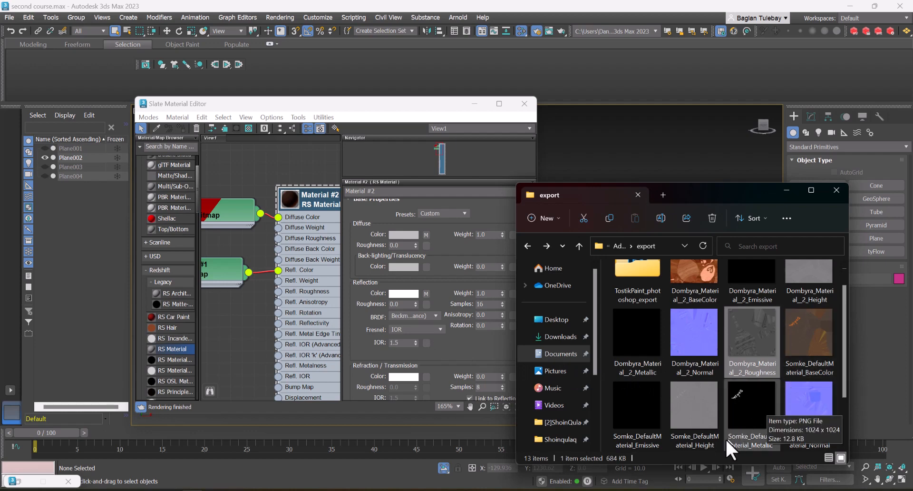
pyautogui.moveTo(757, 422); pyautogui.dragTo(227, 336)
pyautogui.moveTo(689, 406); pyautogui.dragTo(230, 378)
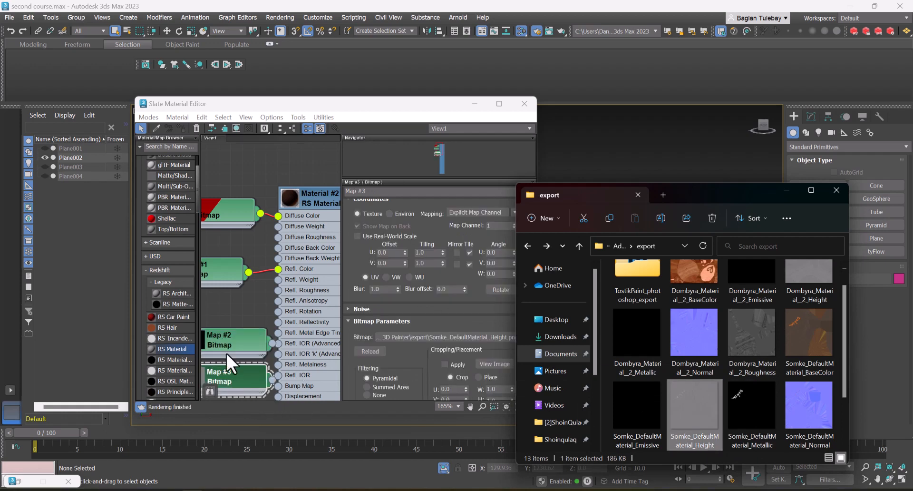
# Connect the Height bitmap to Bump Map and the Metallic bitmap to Refl. IOR (Advanced) on the RS Material.
pyautogui.moveTo(226, 352); pyautogui.dragTo(208, 222, button='middle')
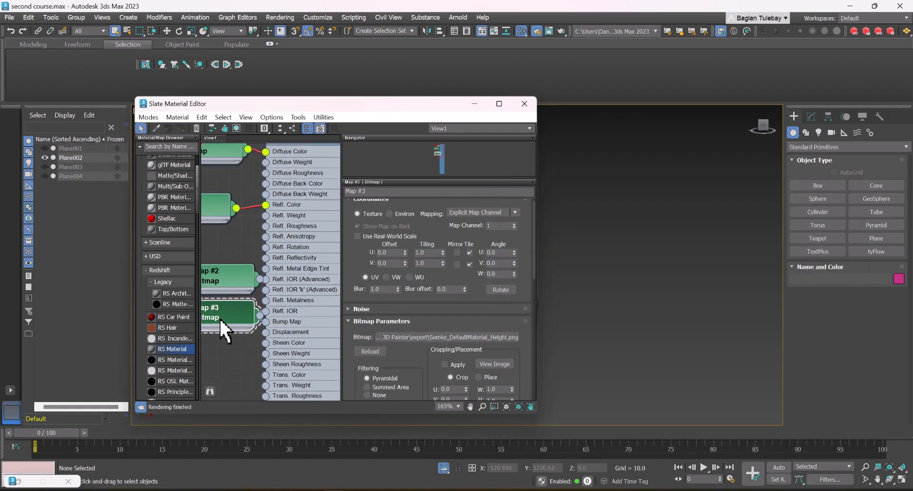
pyautogui.moveTo(220, 319); pyautogui.dragTo(266, 322)
pyautogui.scroll(-1, 302, 258)
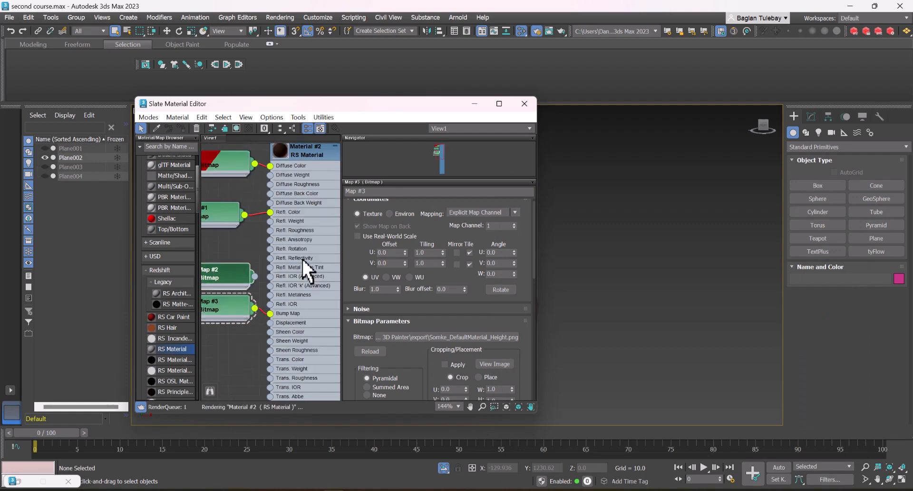
pyautogui.scroll(-1, 299, 258)
pyautogui.moveTo(300, 258); pyautogui.dragTo(253, 273, button='middle')
pyautogui.scroll(2, 280, 260)
pyautogui.scroll(1, 253, 273)
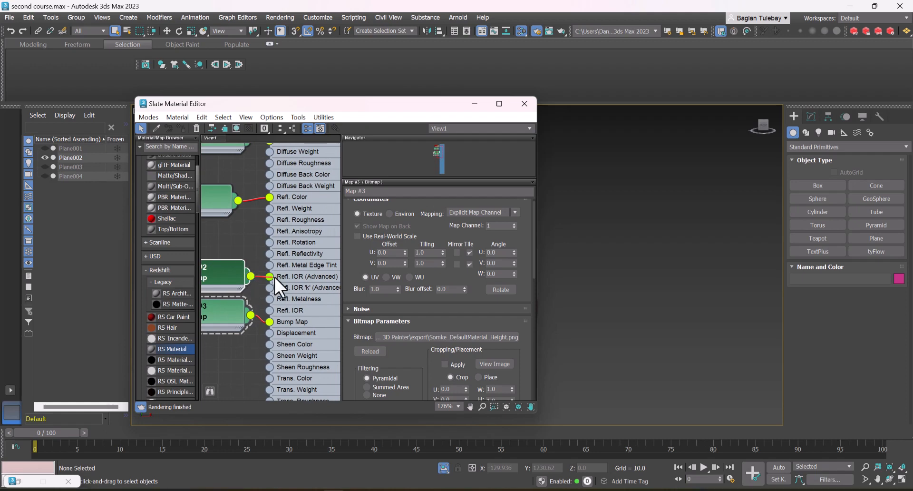
pyautogui.scroll(-3, 275, 277)
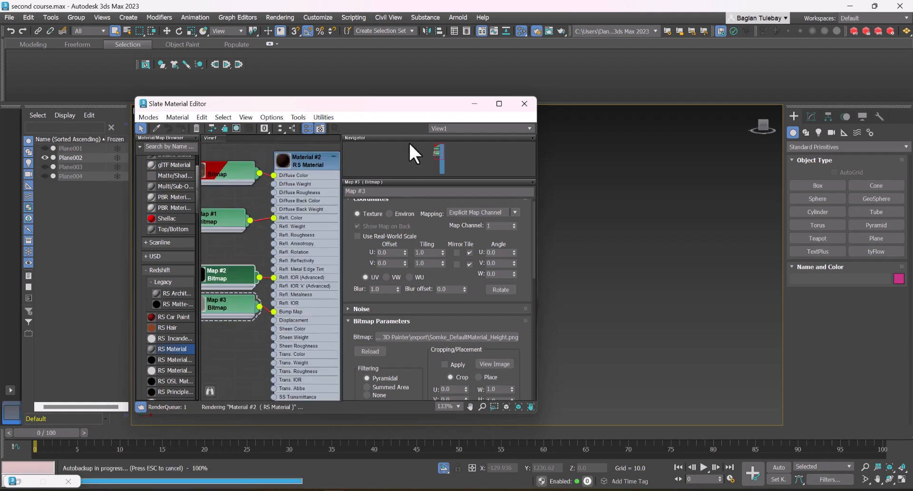
# Minimize the Slate Material Editor and close the minimized Render Setup window to clear the viewport.
pyautogui.moveTo(402, 104); pyautogui.dragTo(262, 115)
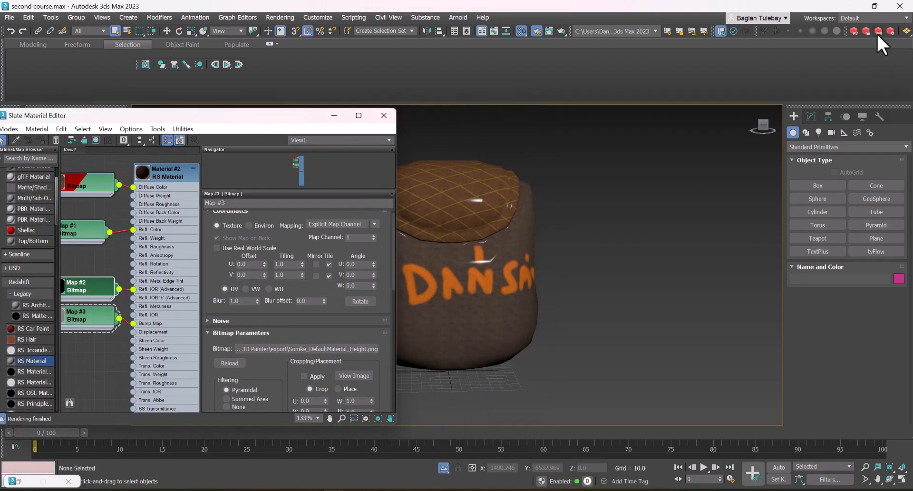
pyautogui.click(892, 31)
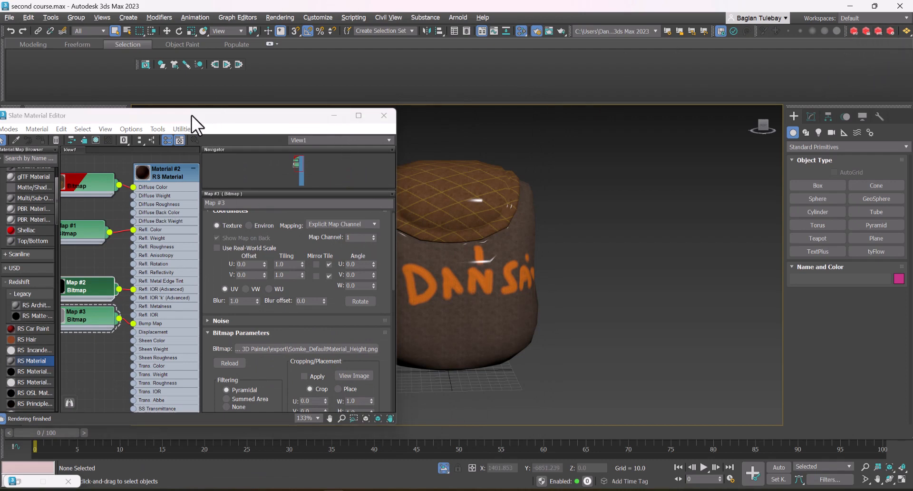
pyautogui.moveTo(191, 116); pyautogui.dragTo(279, 194)
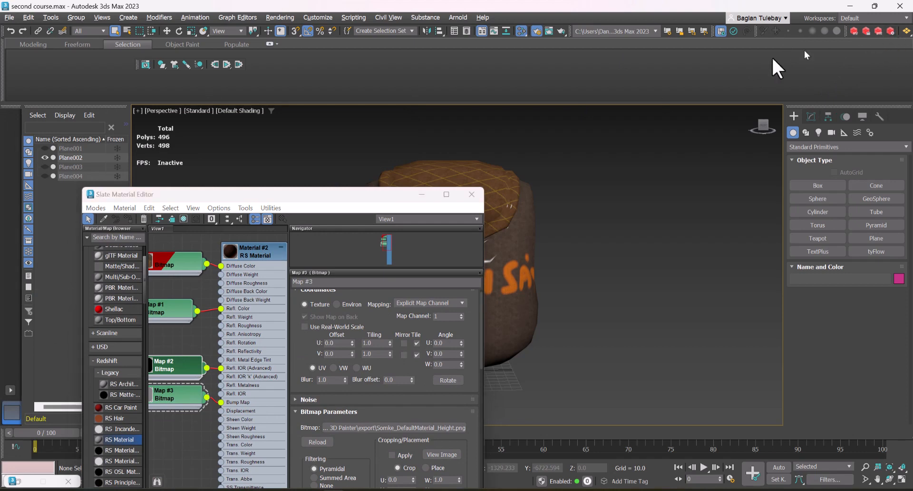
pyautogui.click(422, 194)
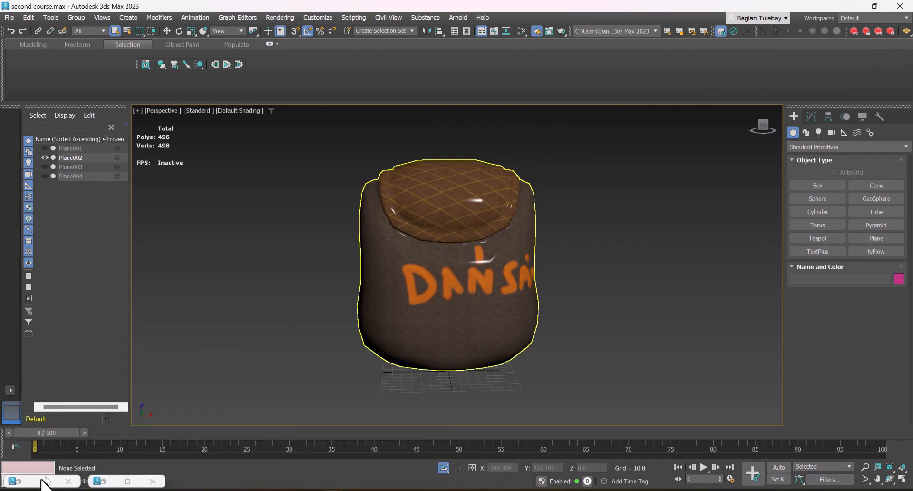
pyautogui.click(69, 482)
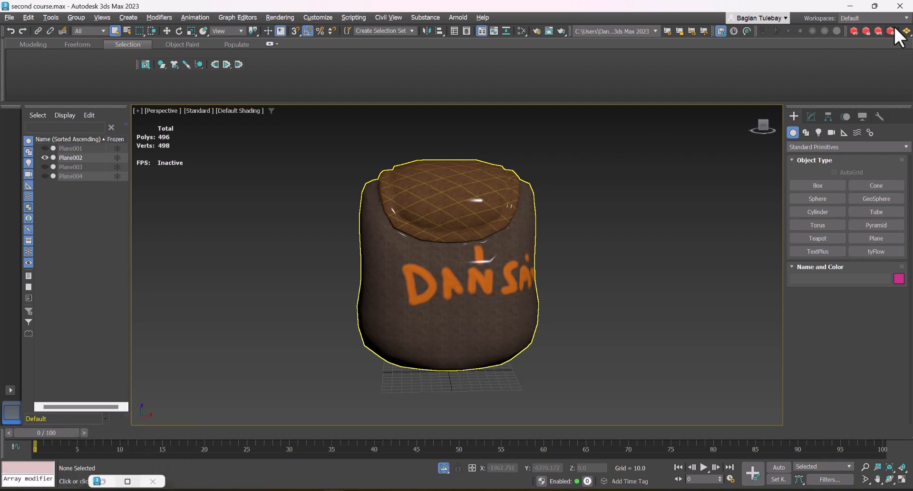
# Reopen the Render Setup, start a live render of the backpack in the Redshift Render View, and move its window aside.
pyautogui.press('F10')
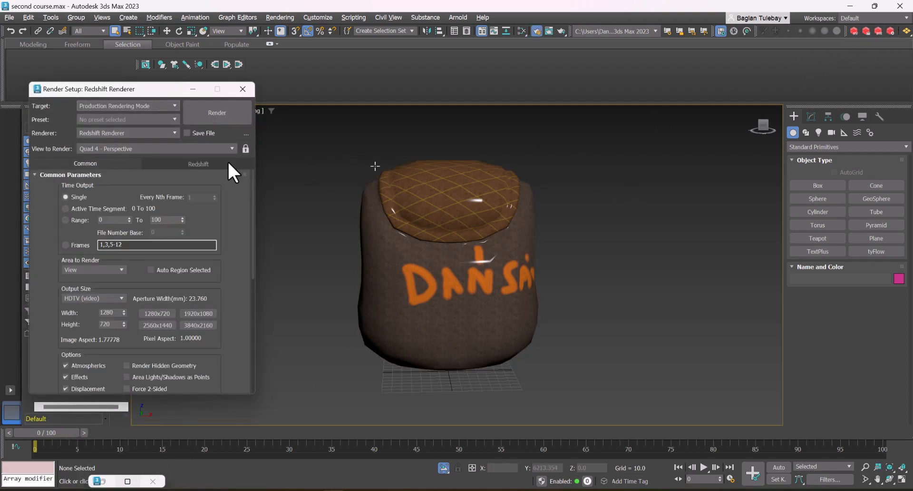
pyautogui.click(878, 31)
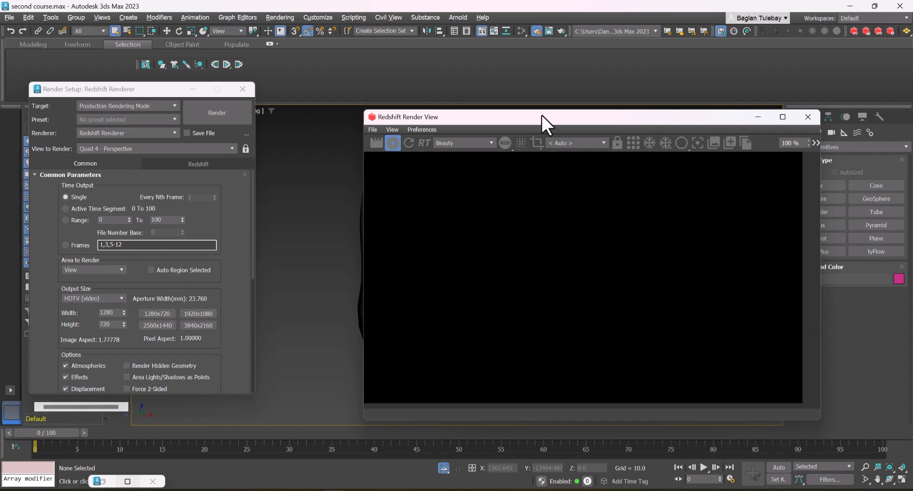
pyautogui.moveTo(544, 115); pyautogui.dragTo(200, 113)
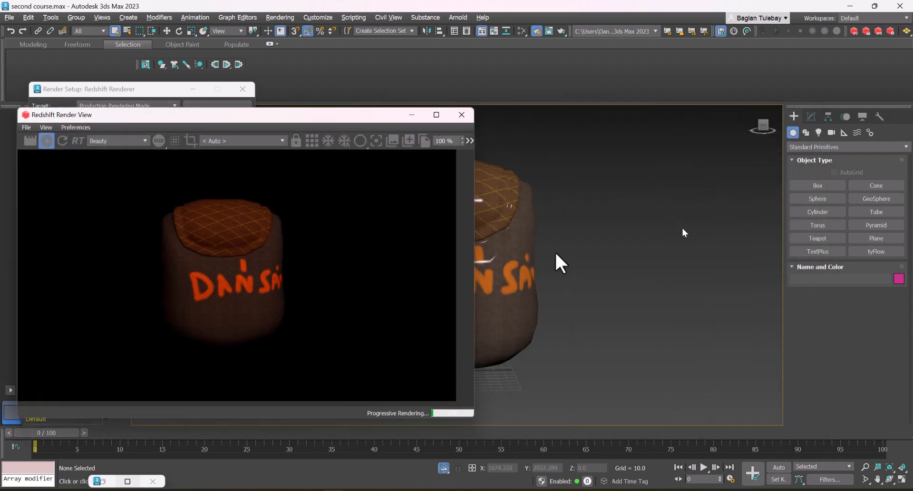
# Try lighting the live Redshift render with a Redshift Dome light placed beside the backpack.
pyautogui.scroll(2, 505, 273)
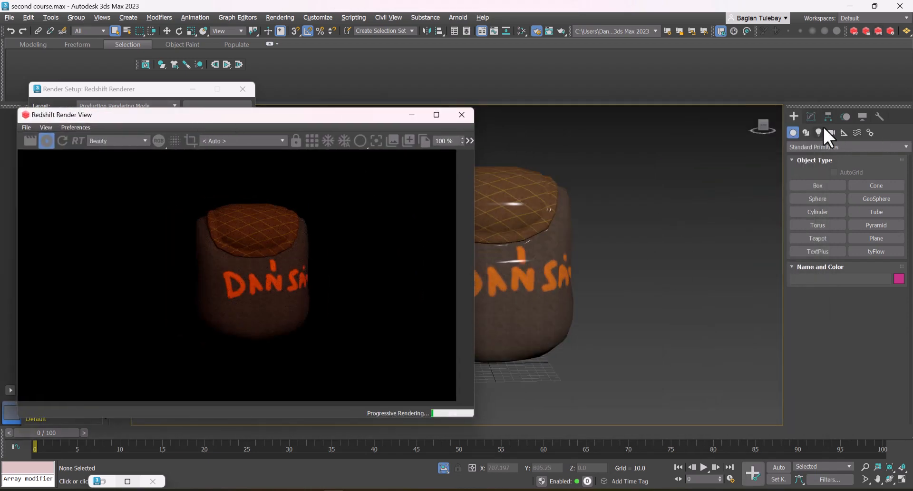
pyautogui.click(819, 133)
pyautogui.click(821, 145)
pyautogui.click(794, 177)
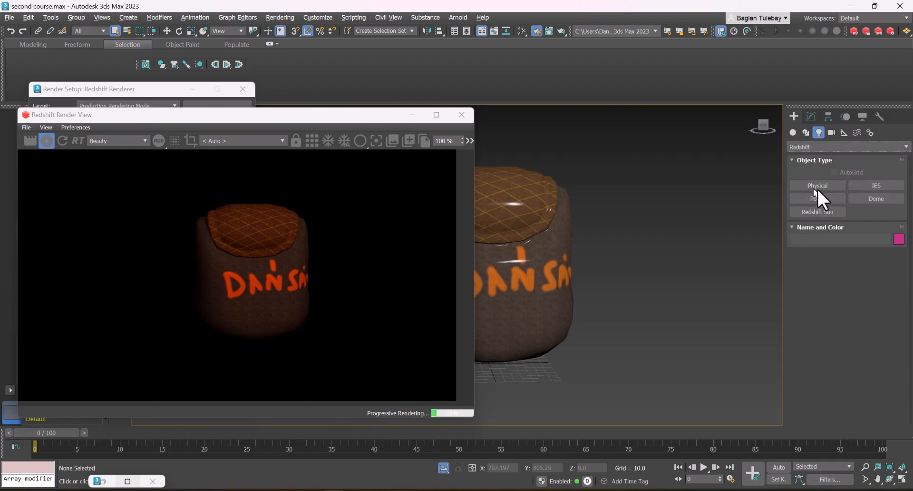
pyautogui.click(851, 198)
pyautogui.click(647, 341)
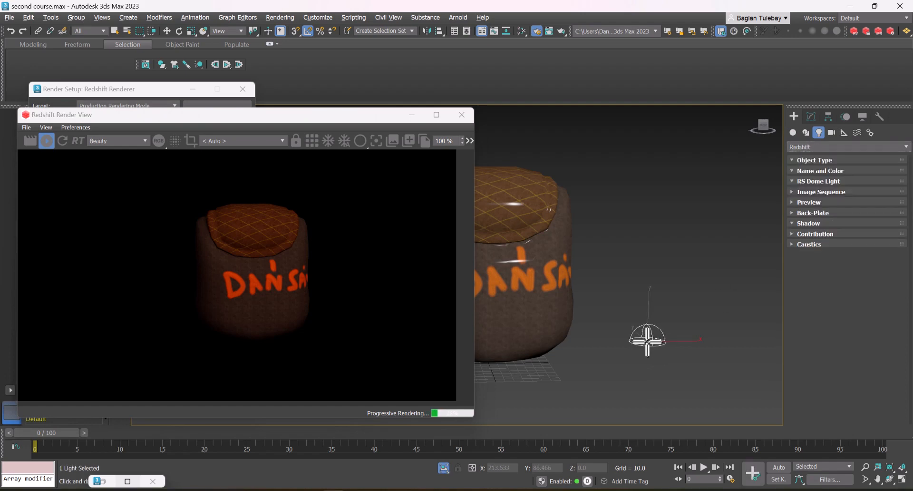
pyautogui.press('w')
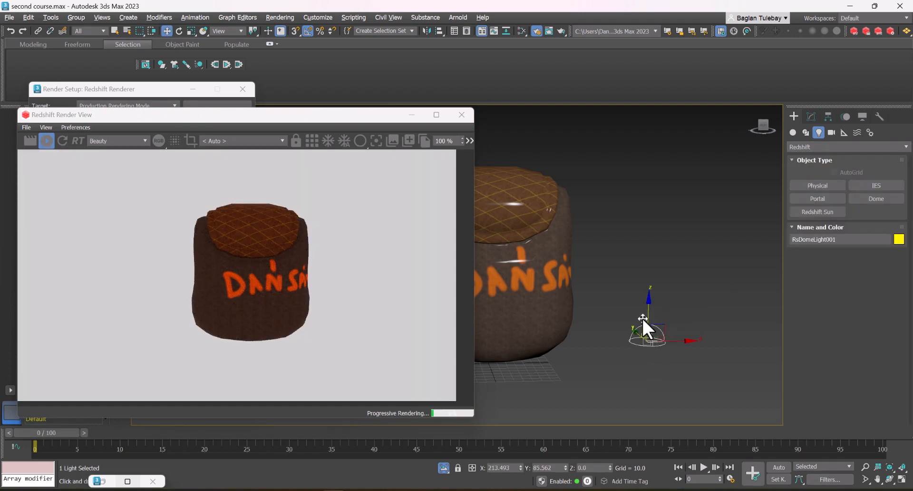
pyautogui.press('Delete')
# Close the Redshift Render View and switch the renderer to Arnold.
pyautogui.click(462, 115)
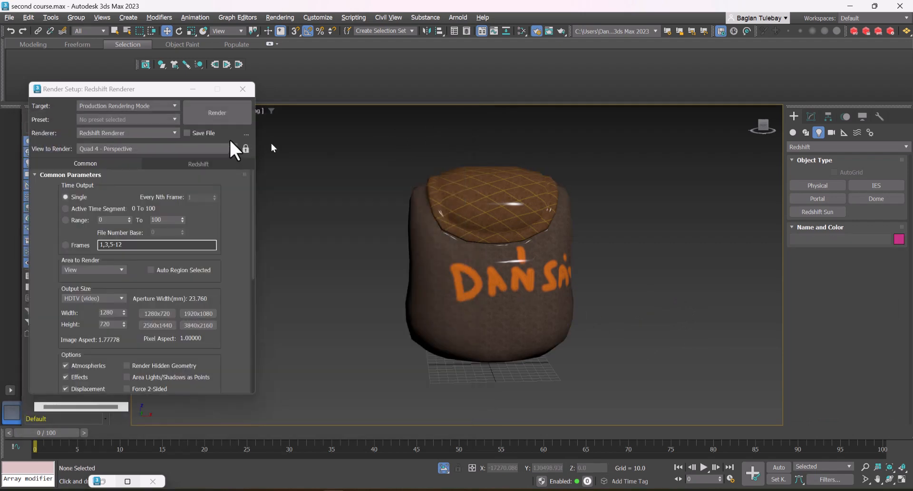
pyautogui.click(121, 134)
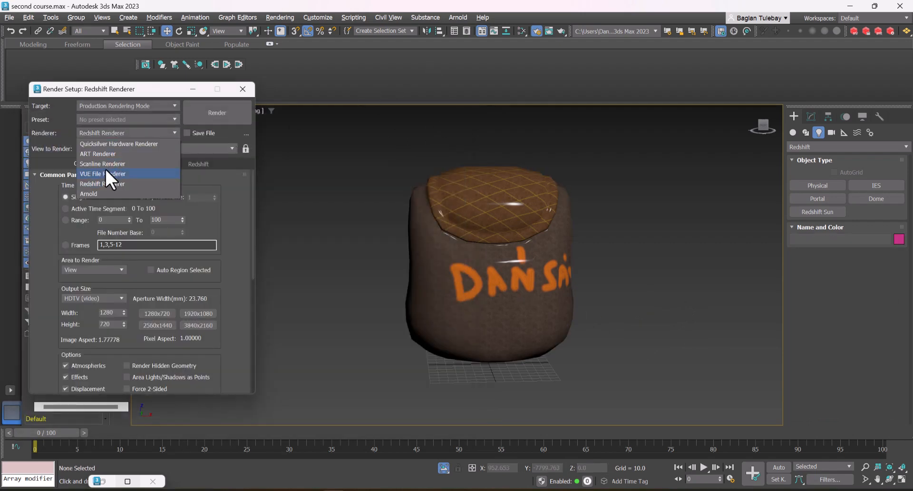
pyautogui.click(96, 192)
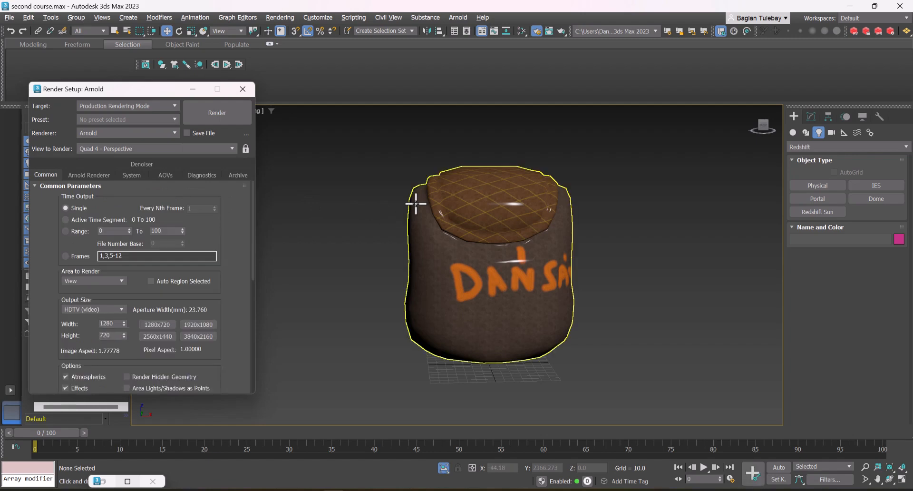
# Delete the RS Material node from the Slate Material Editor graph, keeping its bitmaps, and dismiss the Arnold render message.
pyautogui.press('m')
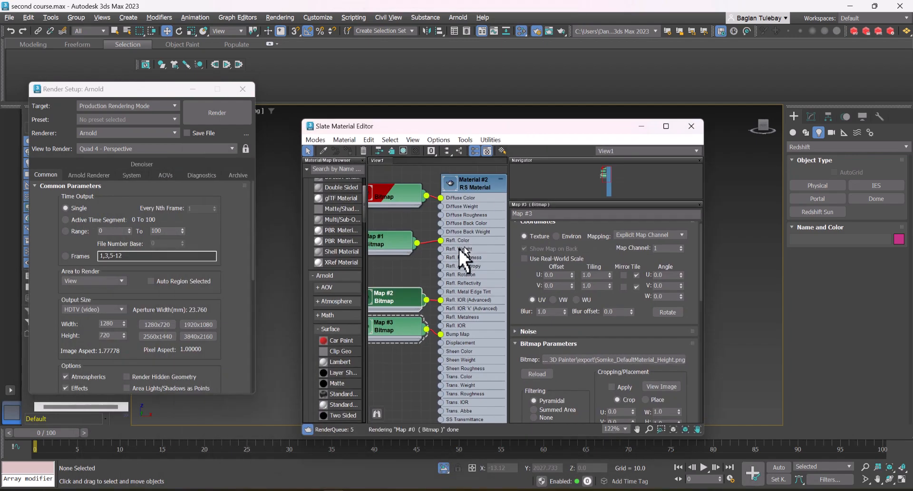
pyautogui.scroll(-5, 459, 248)
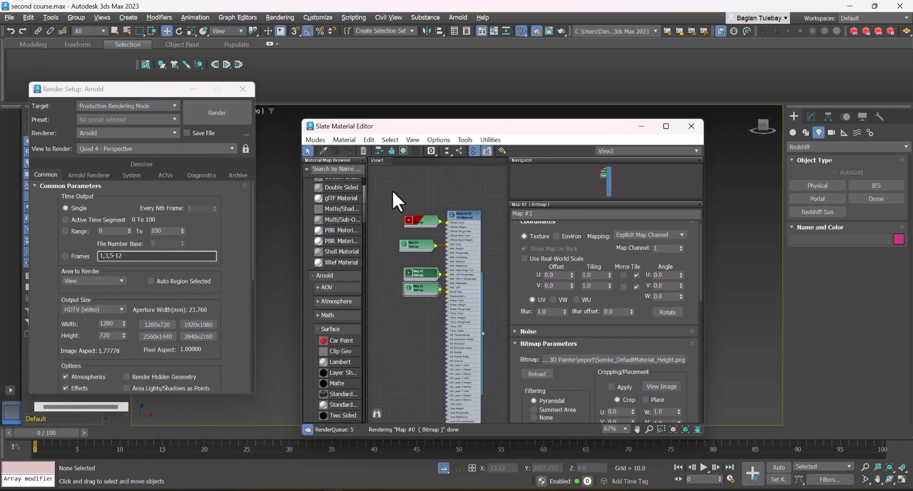
pyautogui.click(460, 216)
pyautogui.press('Delete')
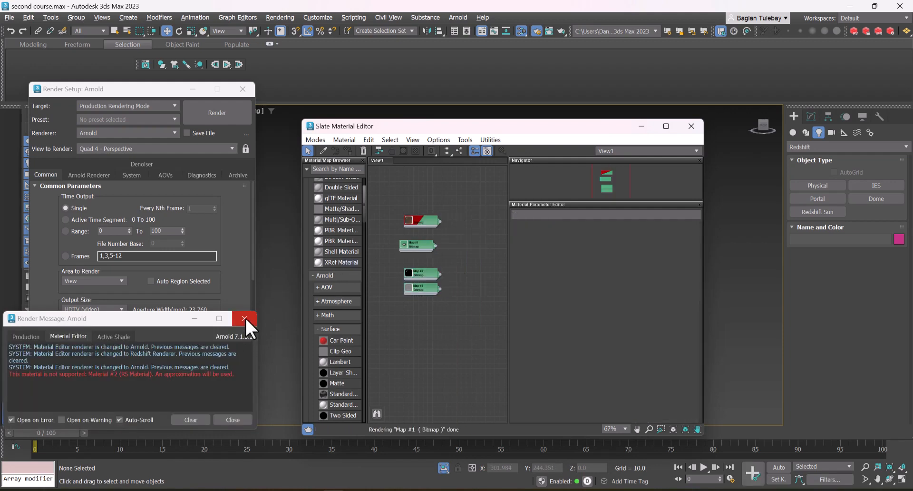
pyautogui.click(245, 318)
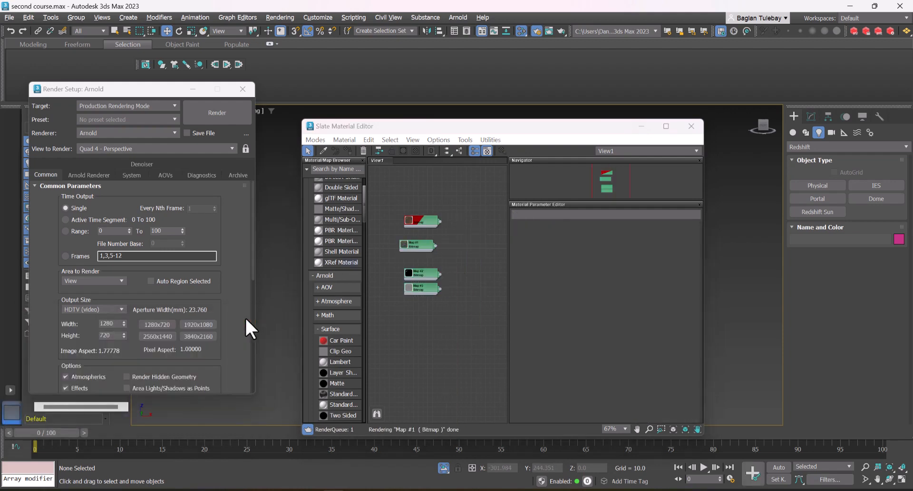
pyautogui.click(76, 174)
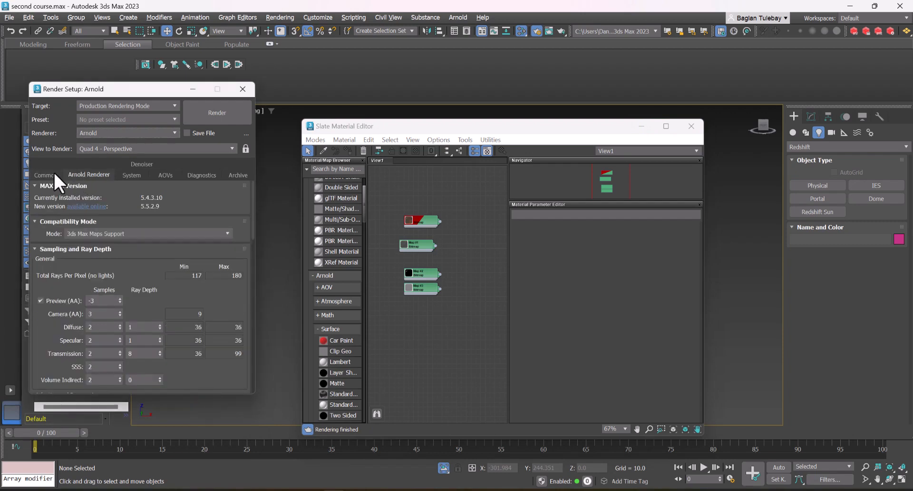
pyautogui.click(53, 173)
# Add a PBR Material (Metal/Rough) to the graph and connect the base color bitmap to its Base Color Map.
pyautogui.scroll(3, 351, 295)
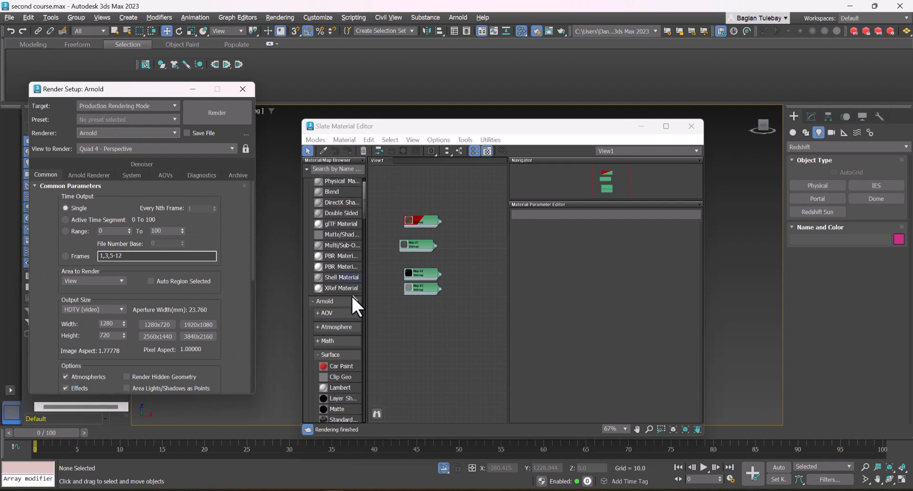
pyautogui.moveTo(336, 282); pyautogui.dragTo(478, 225)
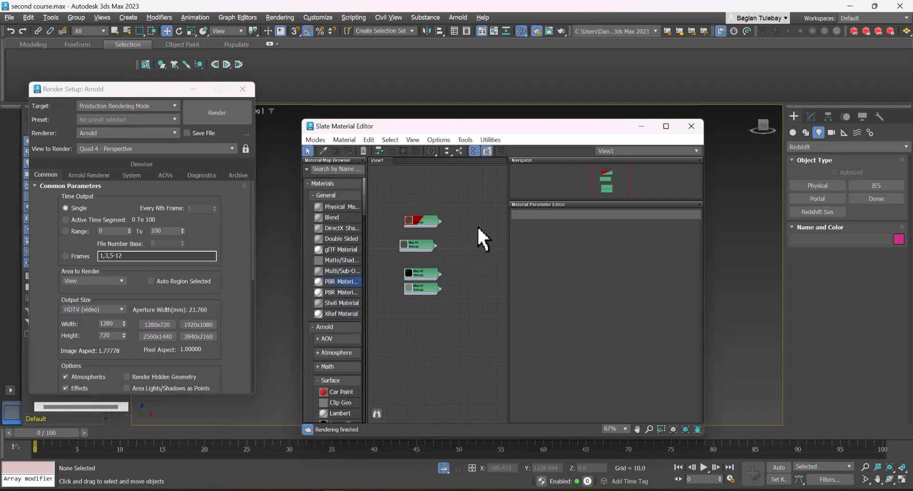
pyautogui.scroll(3, 457, 233)
pyautogui.moveTo(443, 235); pyautogui.dragTo(464, 221, button='middle')
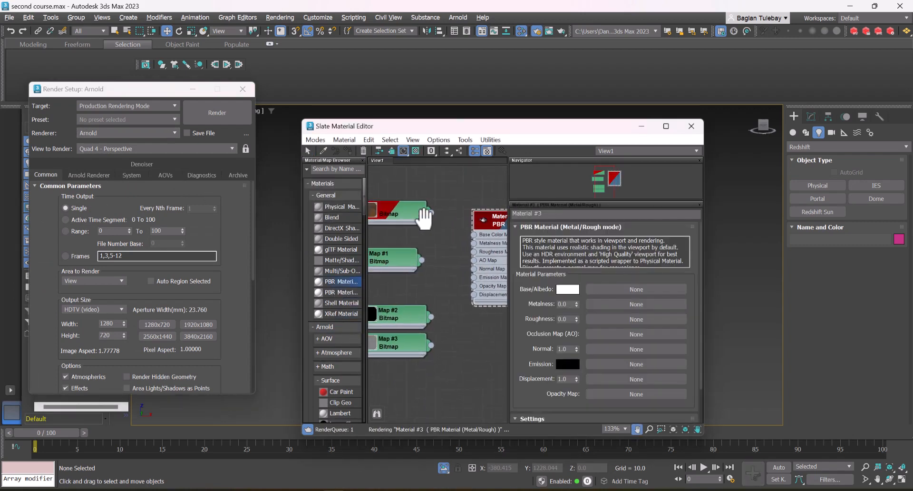
pyautogui.moveTo(431, 212); pyautogui.dragTo(474, 239)
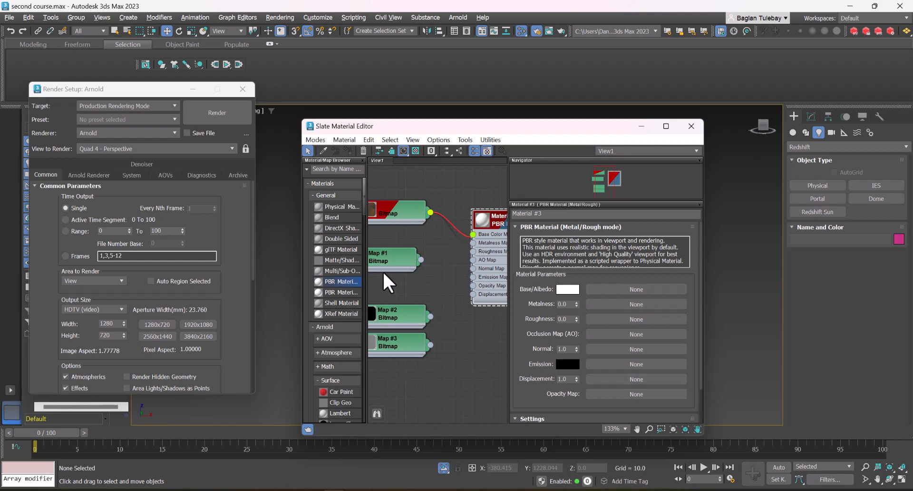
# Connect the Roughness bitmap to Roughness Map and the Metallic bitmap to Metalness Map on the PBR material.
pyautogui.moveTo(404, 266); pyautogui.dragTo(413, 261)
pyautogui.doubleClick(413, 261)
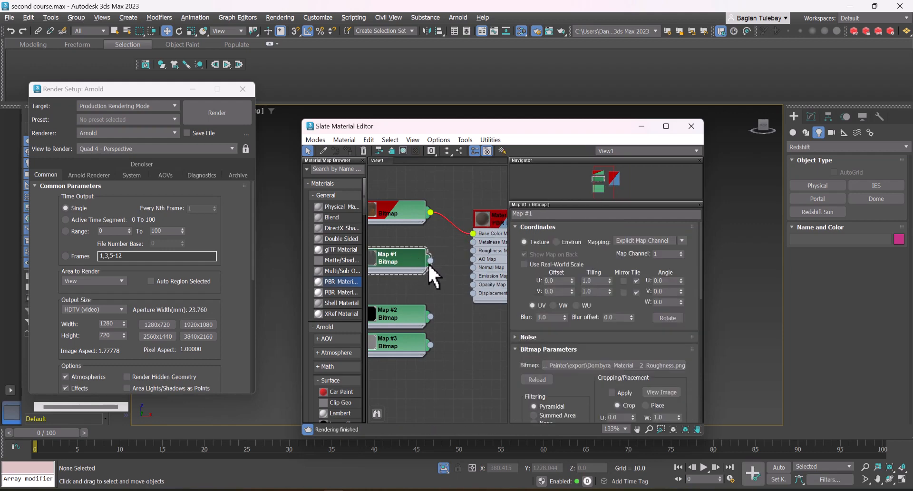
pyautogui.moveTo(473, 249); pyautogui.dragTo(472, 249)
pyautogui.doubleClick(400, 314)
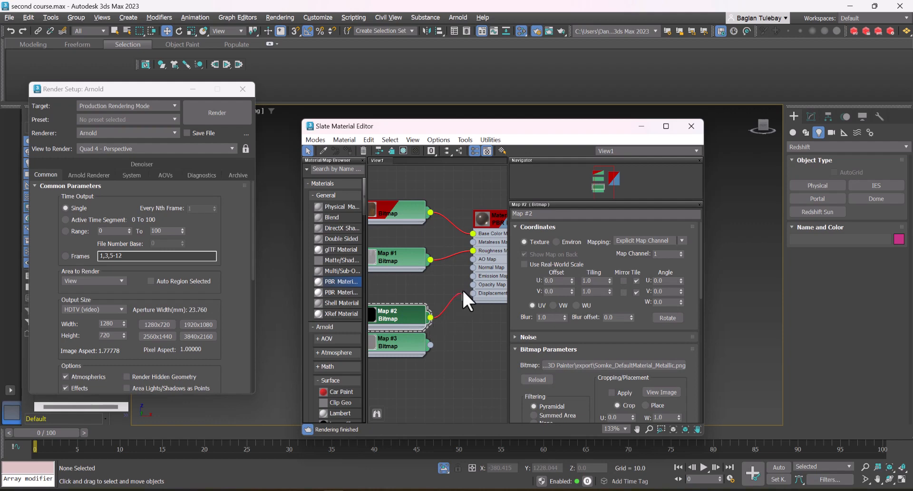
pyautogui.moveTo(461, 289); pyautogui.dragTo(473, 242)
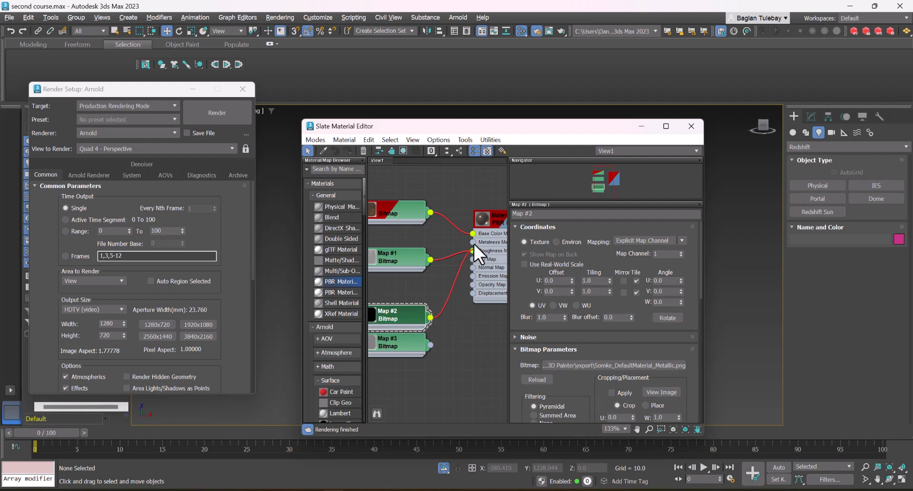
# Move the Height bitmap aside, add the Somke_DefaultMaterial_Normal image as a bitmap, and connect it to the PBR material's Normal Map.
pyautogui.doubleClick(407, 333)
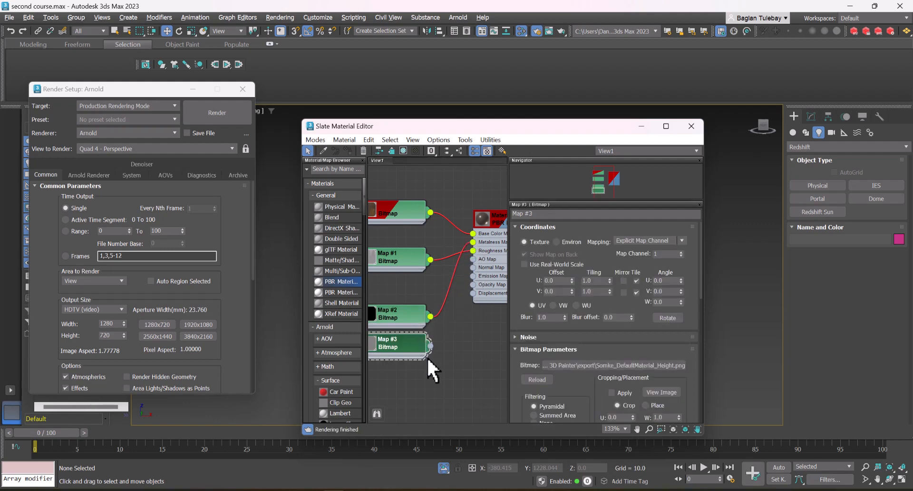
pyautogui.moveTo(405, 346); pyautogui.dragTo(387, 355)
pyautogui.hotkey('alt', 'Tab')
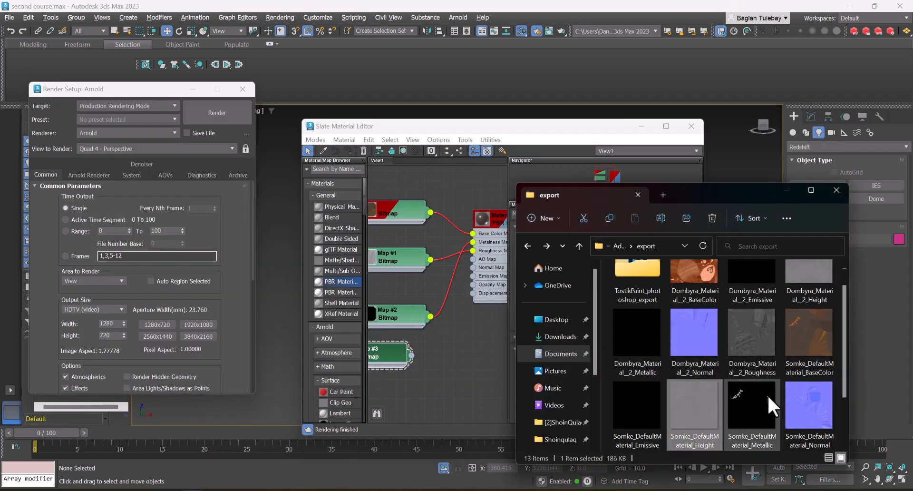
pyautogui.moveTo(809, 404); pyautogui.dragTo(452, 325)
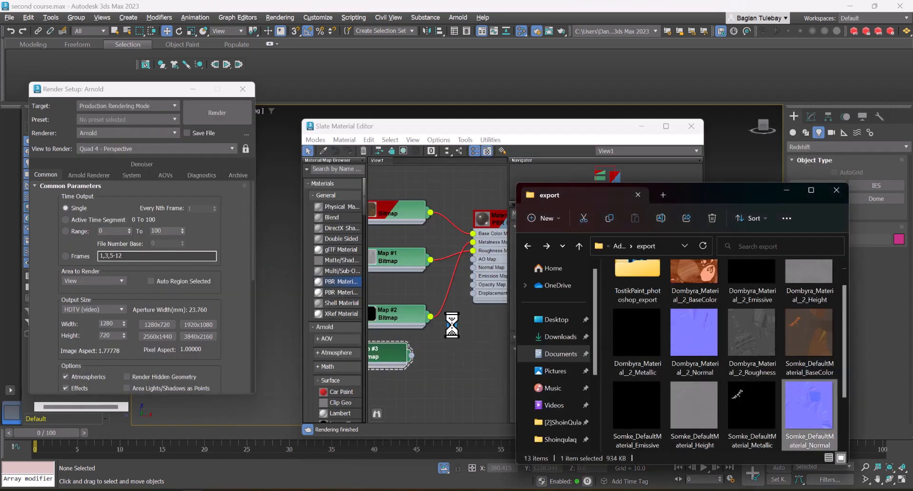
pyautogui.doubleClick(495, 324)
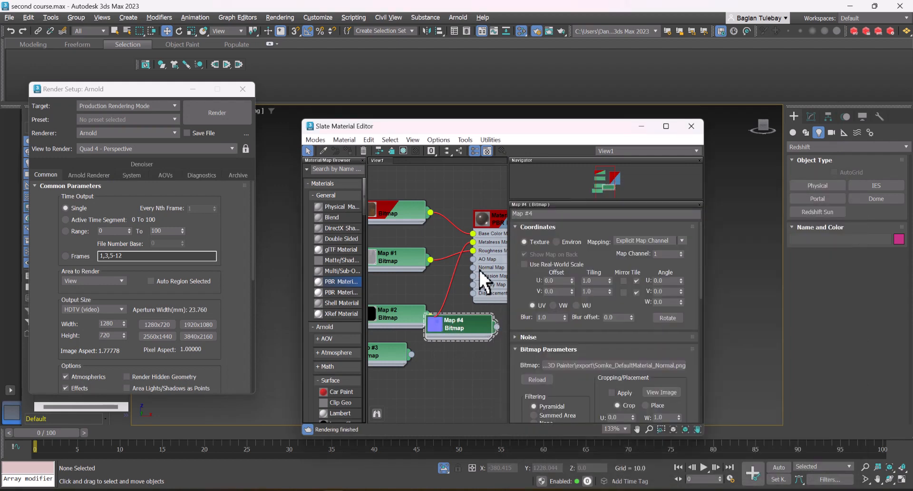
pyautogui.moveTo(496, 327); pyautogui.dragTo(473, 267)
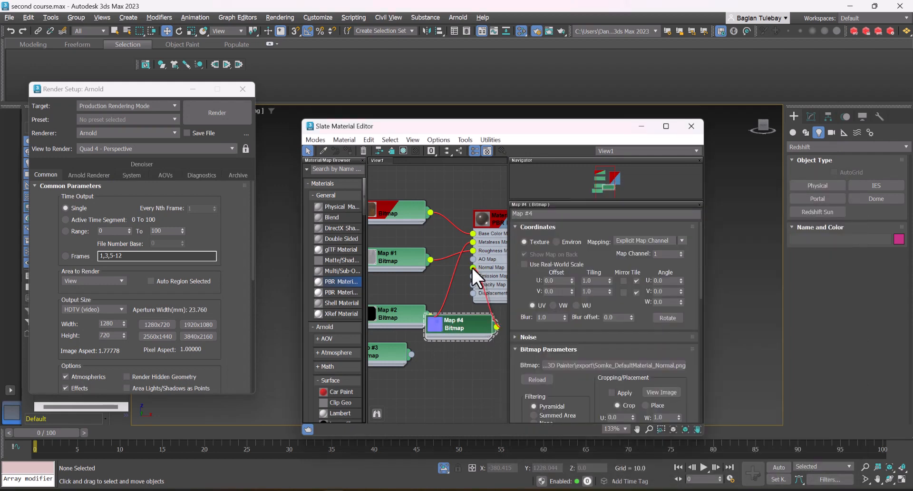
pyautogui.moveTo(467, 307); pyautogui.dragTo(440, 326)
# Assign the PBR material to the backpack and minimize the Slate Material Editor.
pyautogui.rightClick(499, 215)
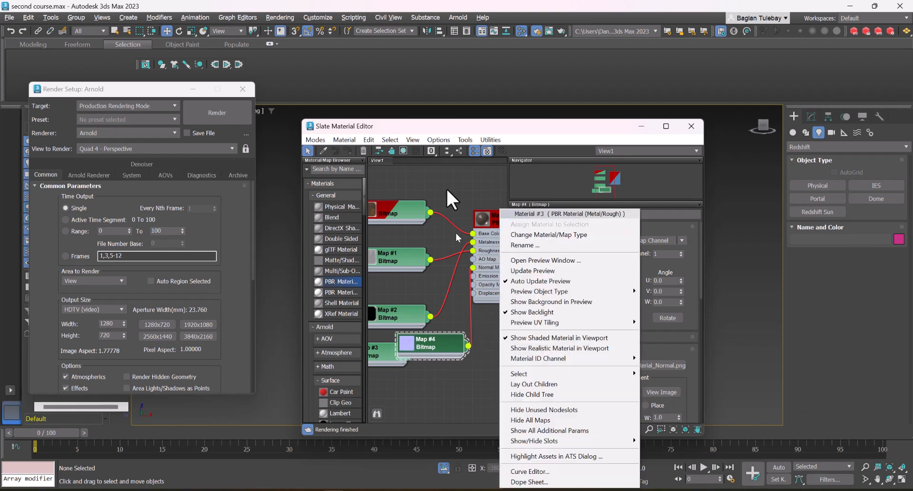
pyautogui.moveTo(485, 129); pyautogui.dragTo(276, 166)
pyautogui.click(529, 260)
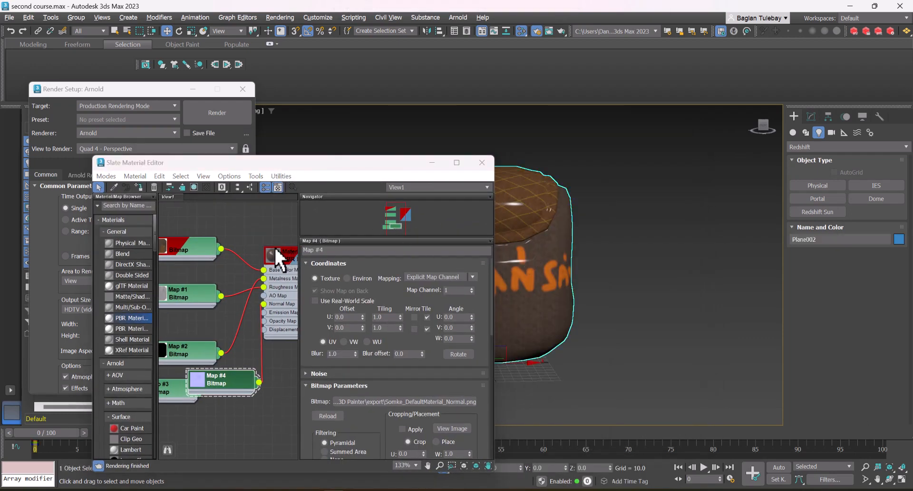
pyautogui.rightClick(292, 251)
pyautogui.click(319, 222)
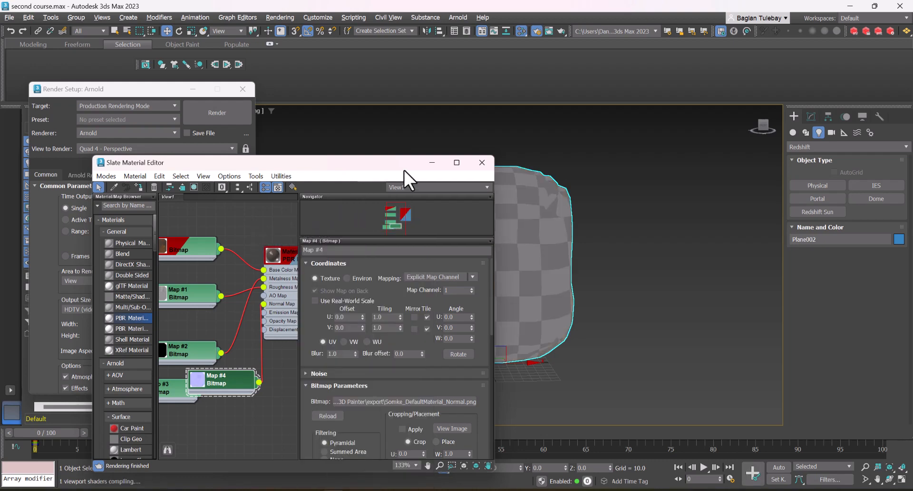
pyautogui.click(433, 163)
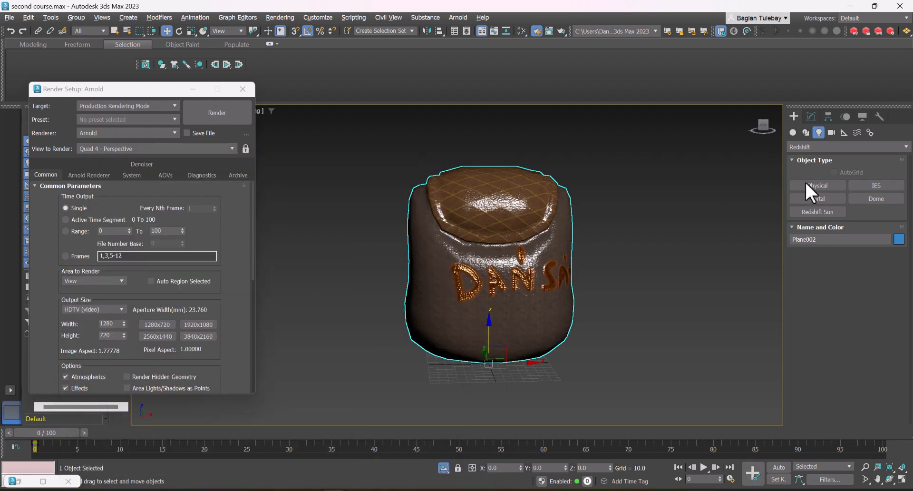
# Create a targeted Arnold Light beside the backpack and switch to the Move tool.
pyautogui.click(819, 147)
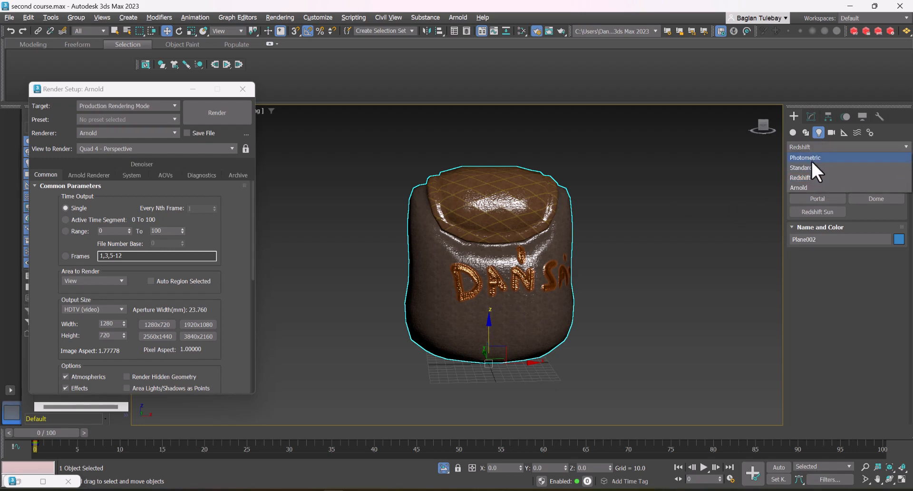
pyautogui.click(809, 185)
pyautogui.click(824, 185)
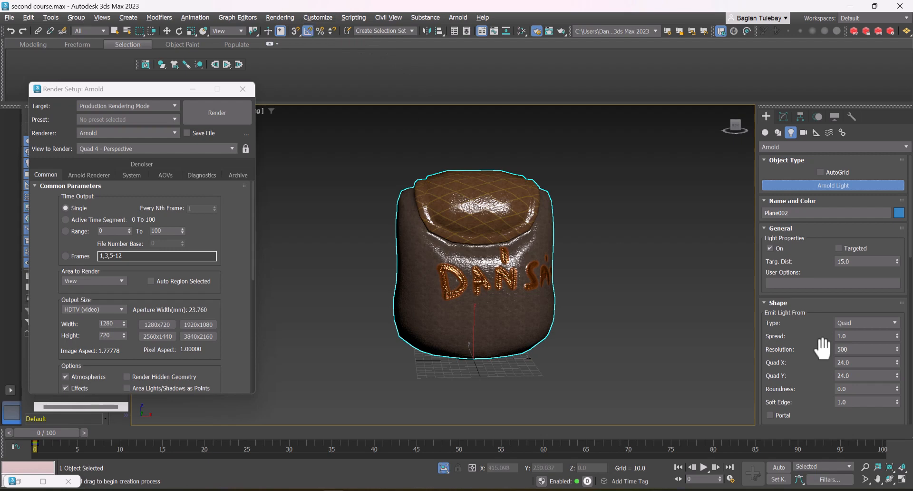
pyautogui.scroll(-5, 819, 263)
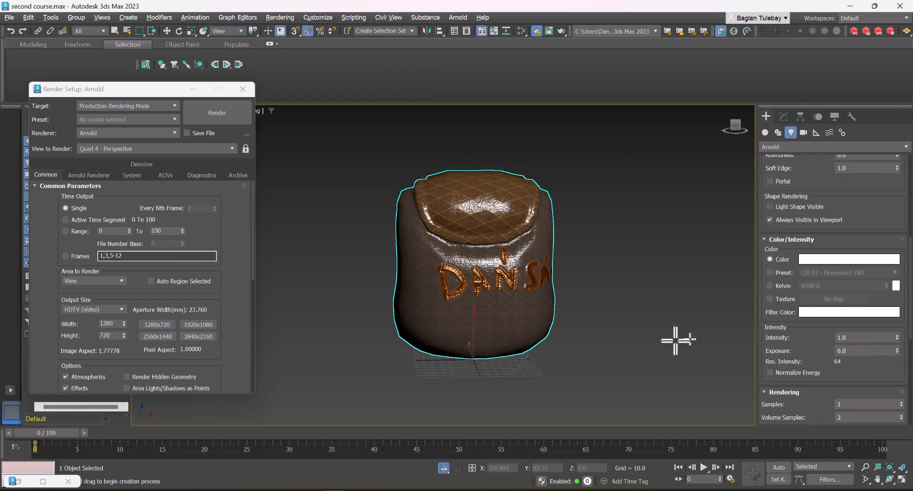
pyautogui.moveTo(609, 351); pyautogui.dragTo(591, 394)
pyautogui.press('w')
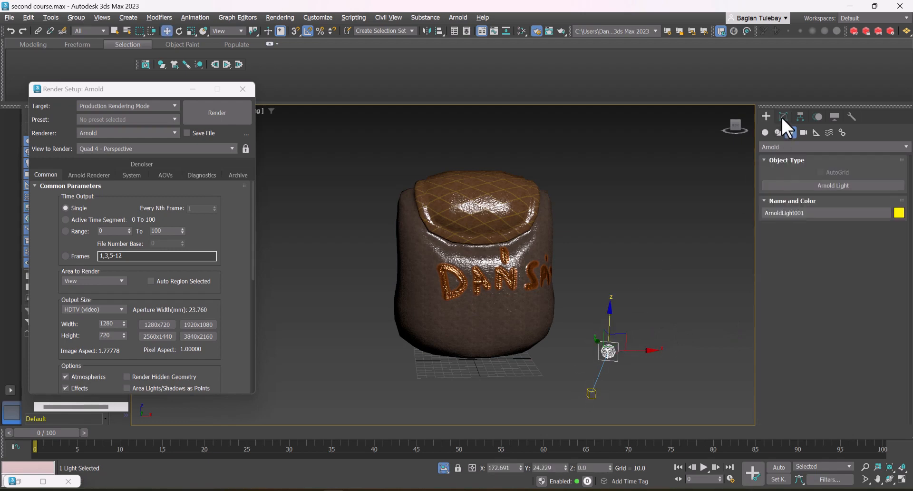
# Set the Arnold light's color source to Texture and choose a Bitmap map for it.
pyautogui.click(783, 116)
pyautogui.moveTo(830, 339); pyautogui.dragTo(872, 3)
pyautogui.moveTo(785, 402); pyautogui.dragTo(785, 255)
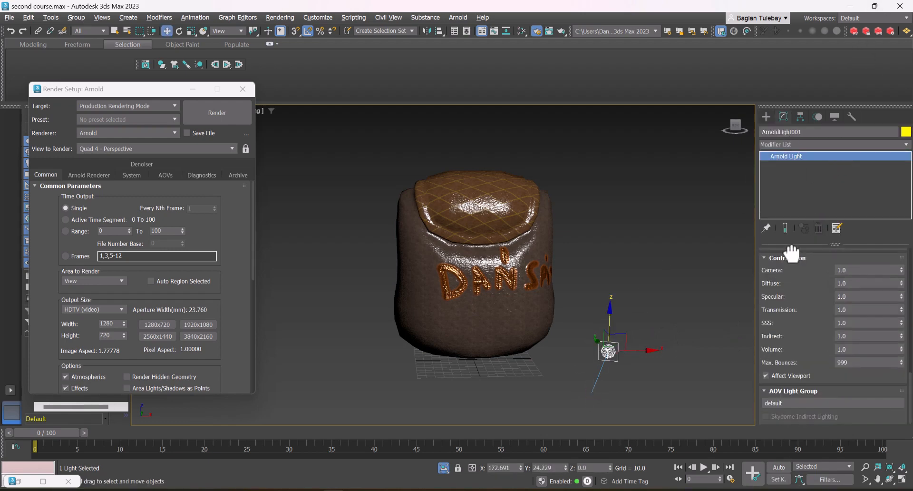
pyautogui.moveTo(806, 180); pyautogui.dragTo(809, 426)
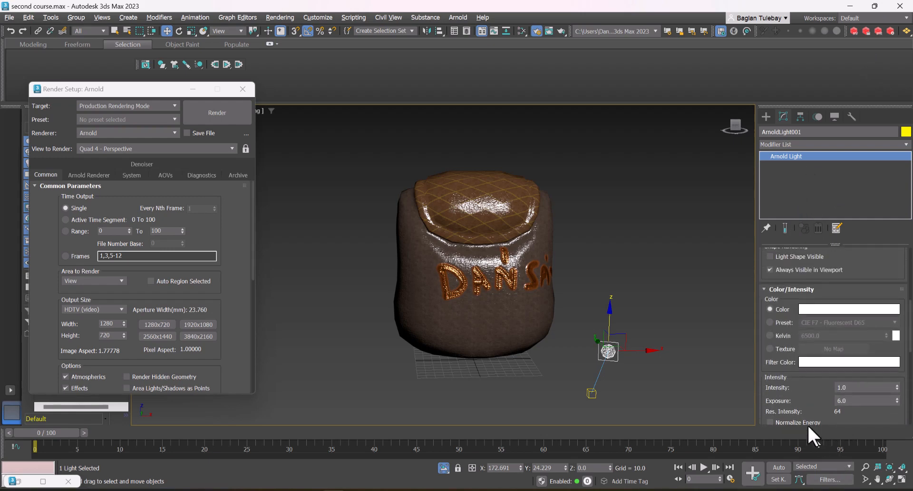
pyautogui.moveTo(802, 385); pyautogui.dragTo(810, 416)
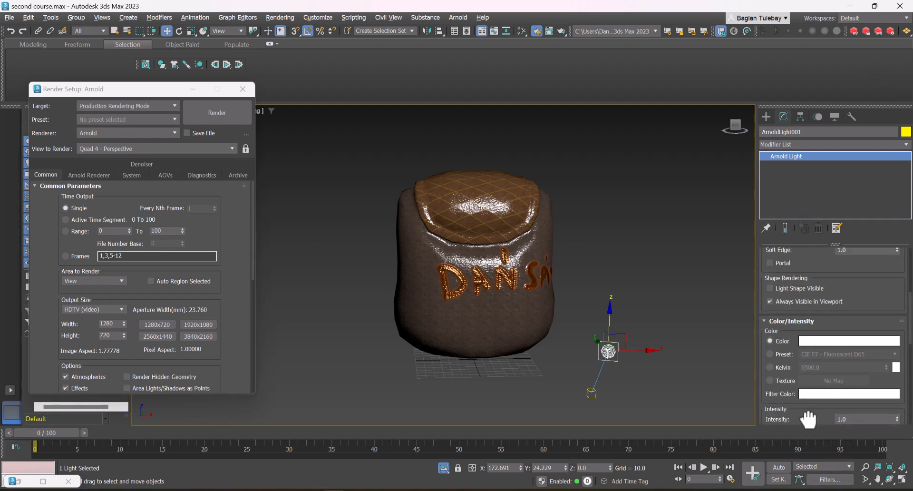
pyautogui.click(785, 380)
pyautogui.click(842, 380)
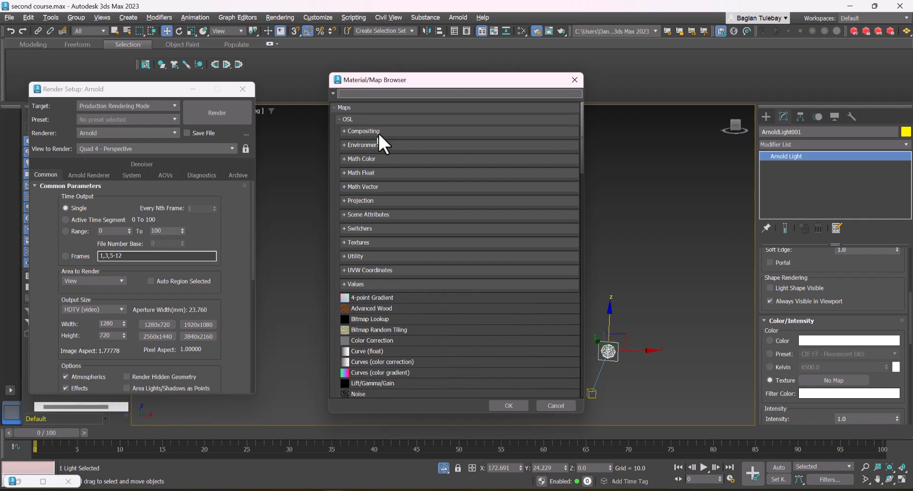
pyautogui.click(359, 119)
pyautogui.doubleClick(366, 155)
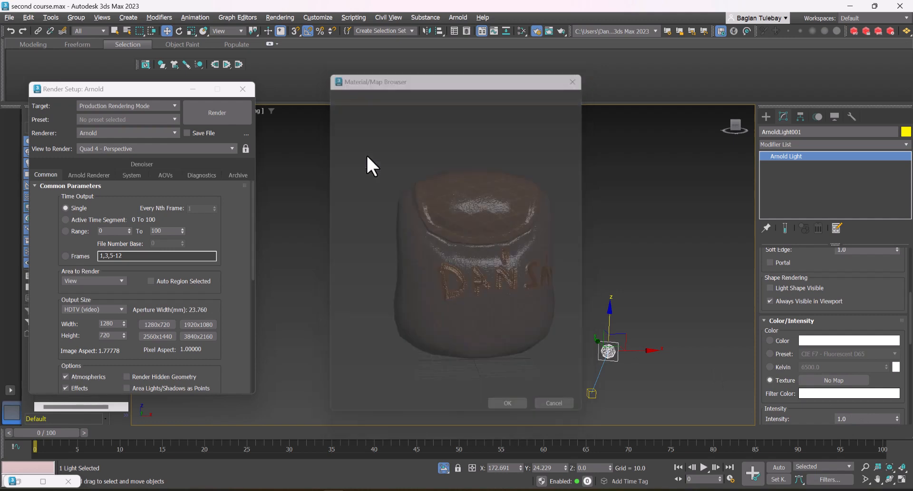
# Load brown_photostudio_05_2k.exr from the Downloads folder as the light's texture, accepting the default OpenEXR configuration.
pyautogui.scroll(-2, 124, 162)
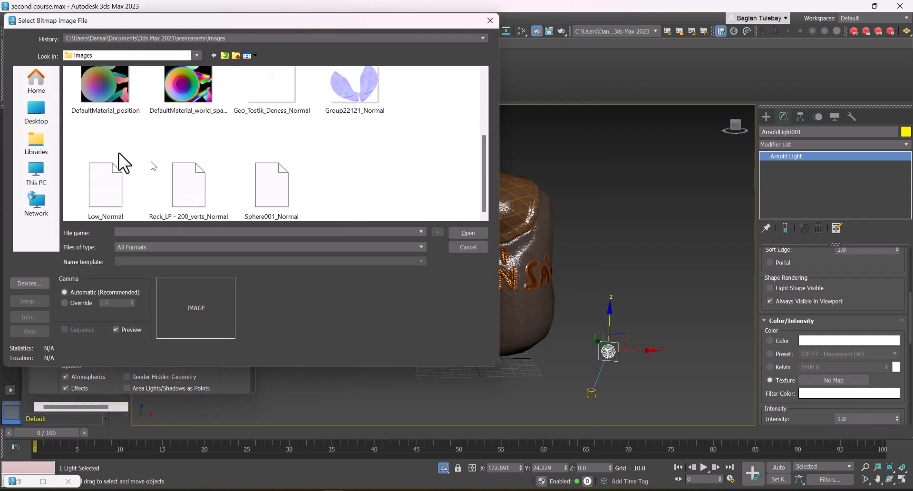
pyautogui.click(42, 112)
pyautogui.scroll(-5, 172, 136)
pyautogui.scroll(4, 101, 138)
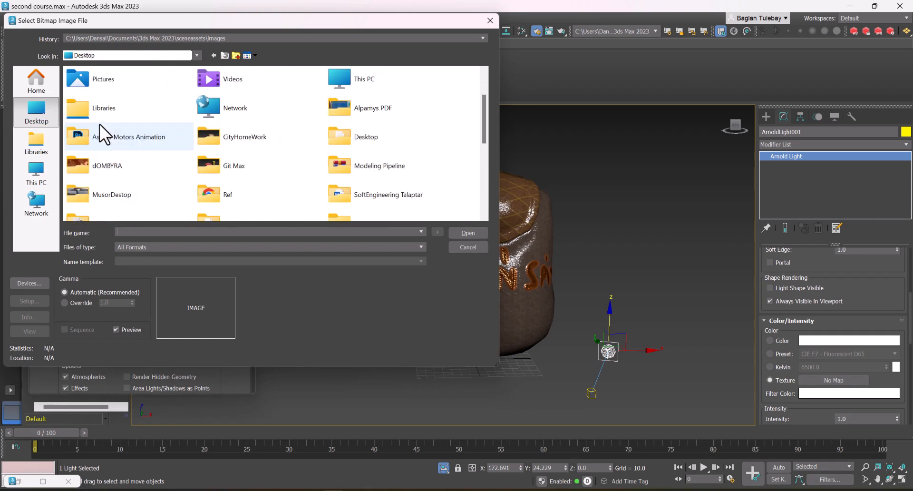
pyautogui.click(36, 84)
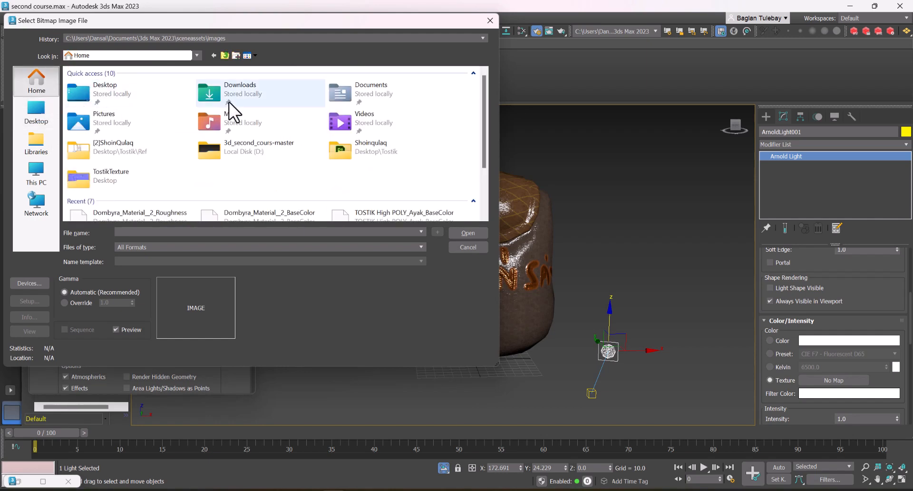
pyautogui.doubleClick(229, 101)
pyautogui.scroll(-2, 158, 173)
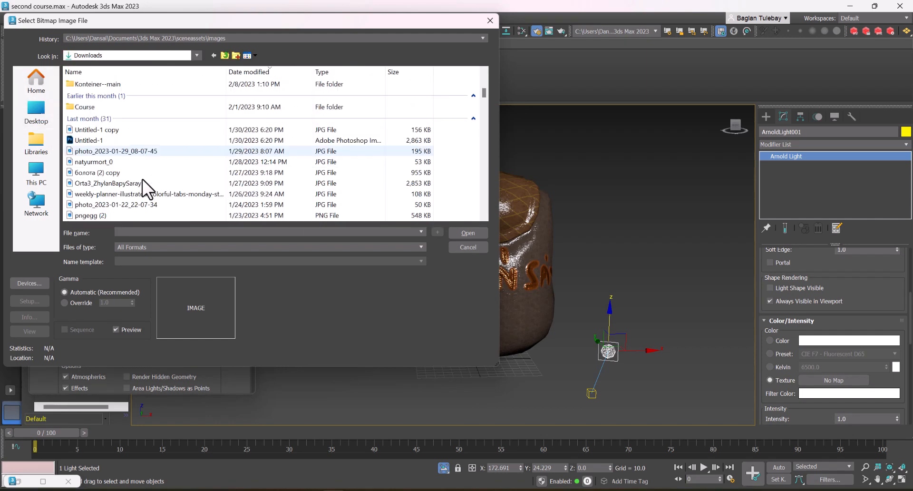
pyautogui.scroll(-15, 143, 179)
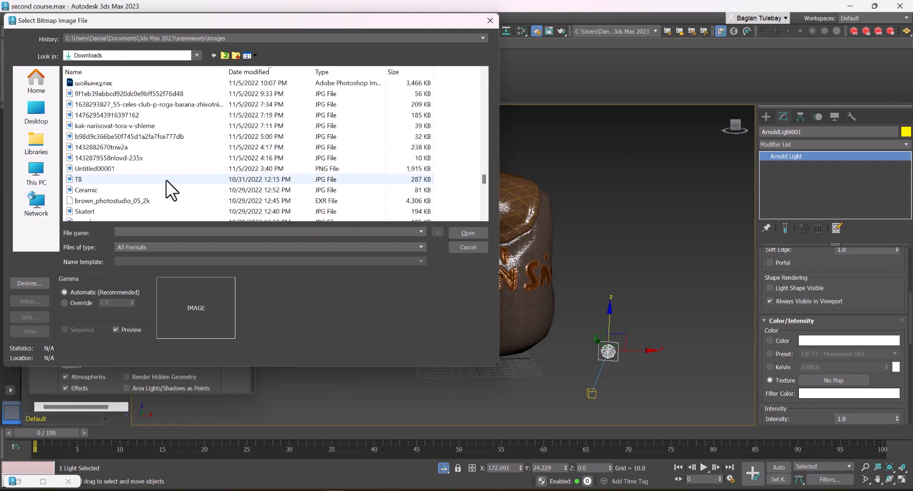
pyautogui.scroll(-10, 167, 180)
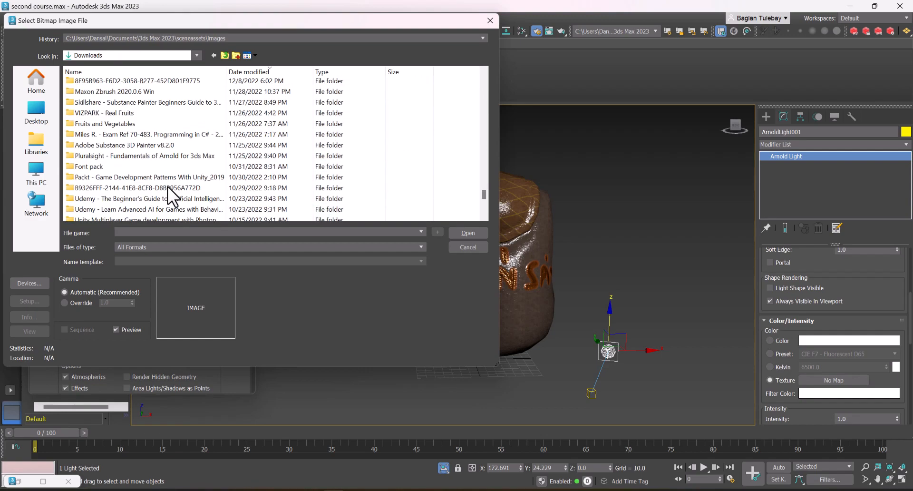
pyautogui.scroll(8, 168, 186)
pyautogui.click(108, 139)
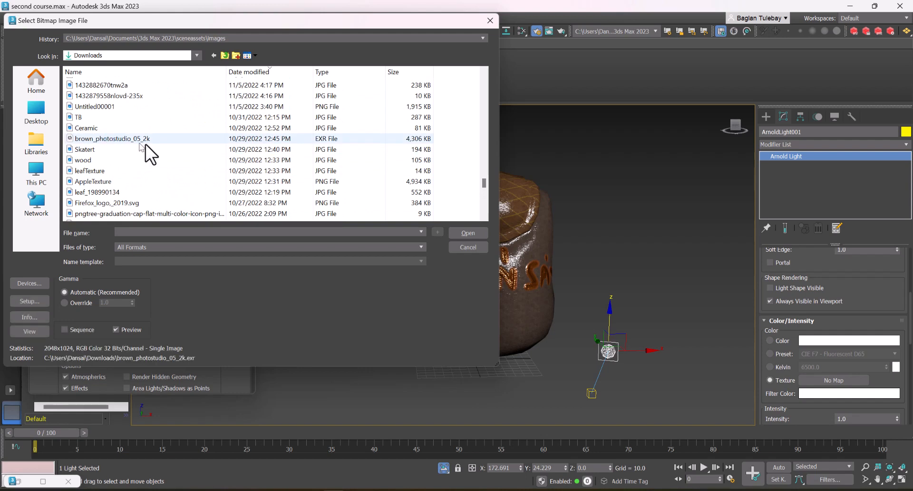
pyautogui.click(461, 233)
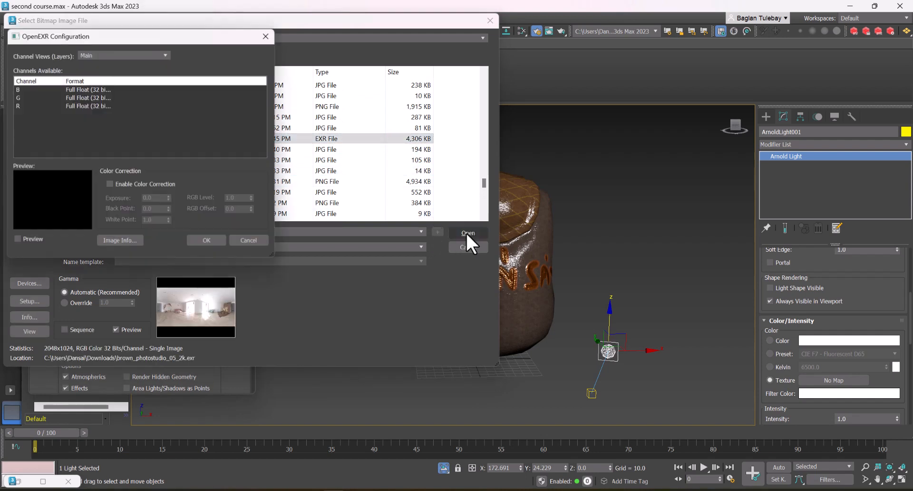
pyautogui.click(203, 242)
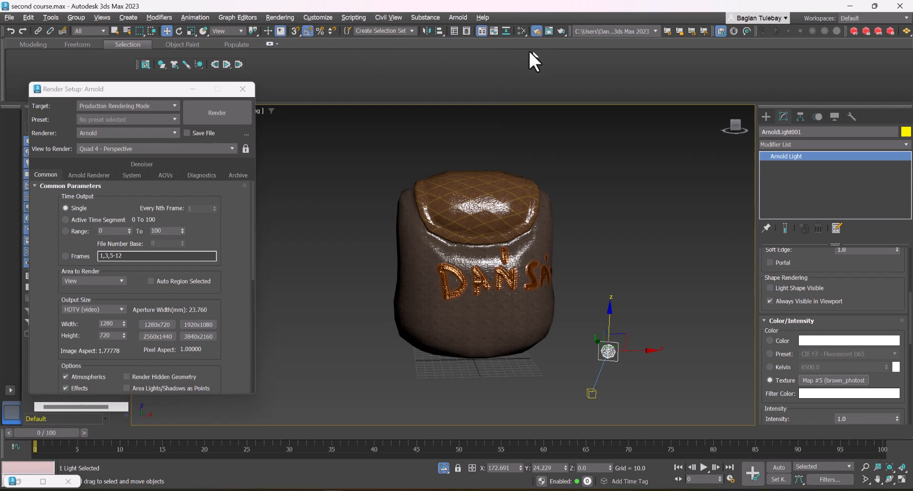
# Use the light's brown_photostudio texture as an instanced environment map and minimize the Environment and Effects dialog.
pyautogui.click(288, 17)
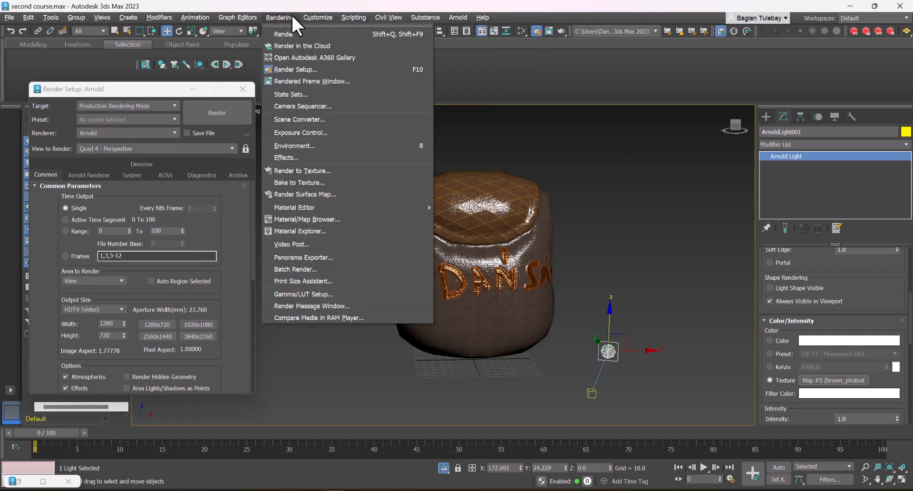
pyautogui.click(315, 142)
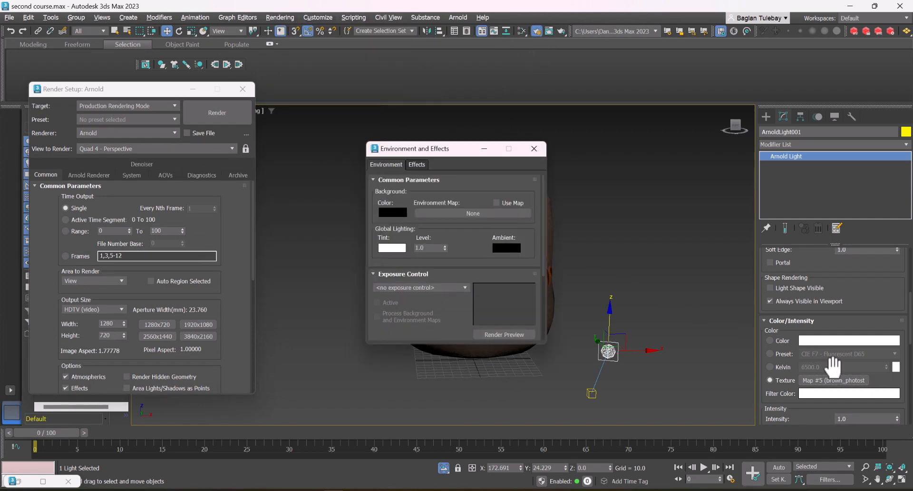
pyautogui.moveTo(818, 380); pyautogui.dragTo(458, 212)
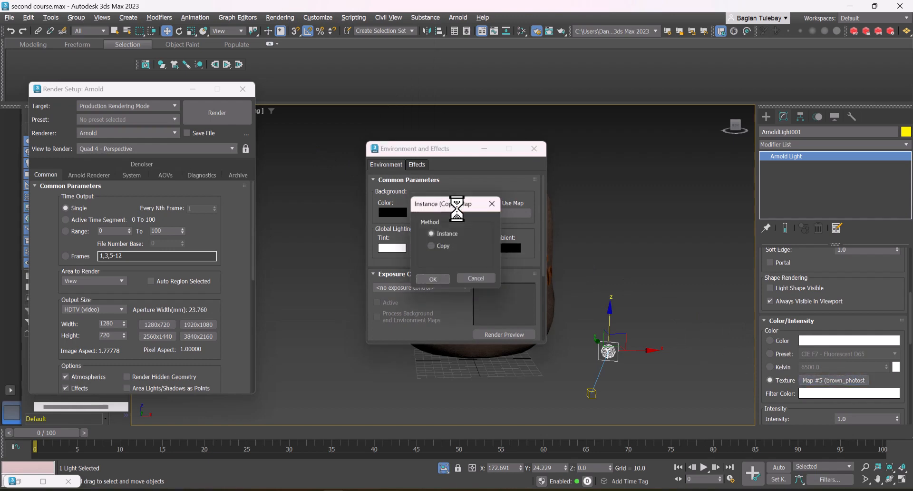
pyautogui.click(436, 279)
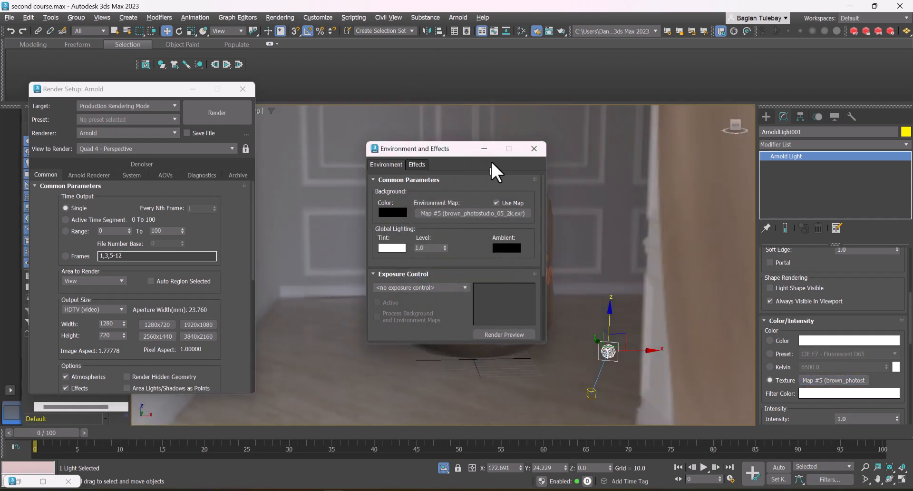
pyautogui.click(485, 148)
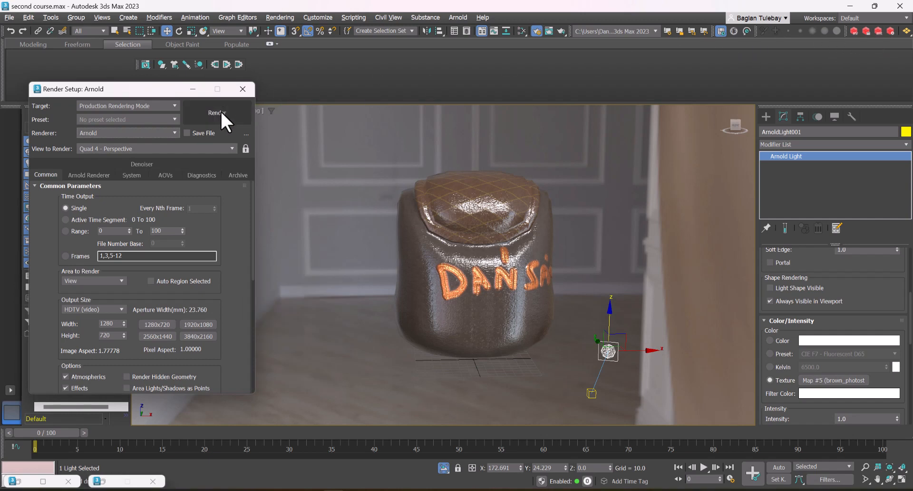
# Open the Arnold RenderView, start the interactive render, and move its window clear of the Render Setup dialog.
pyautogui.click(455, 18)
pyautogui.click(467, 31)
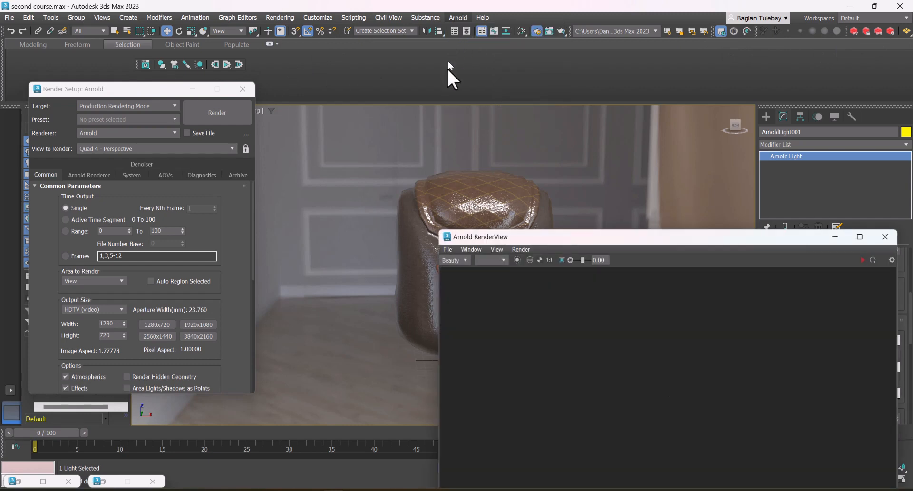
pyautogui.click(863, 261)
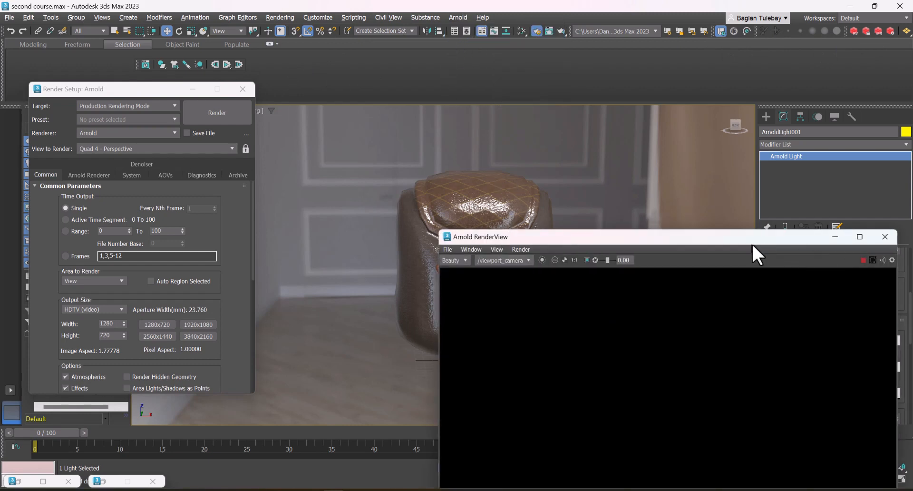
pyautogui.moveTo(712, 241); pyautogui.dragTo(267, 102)
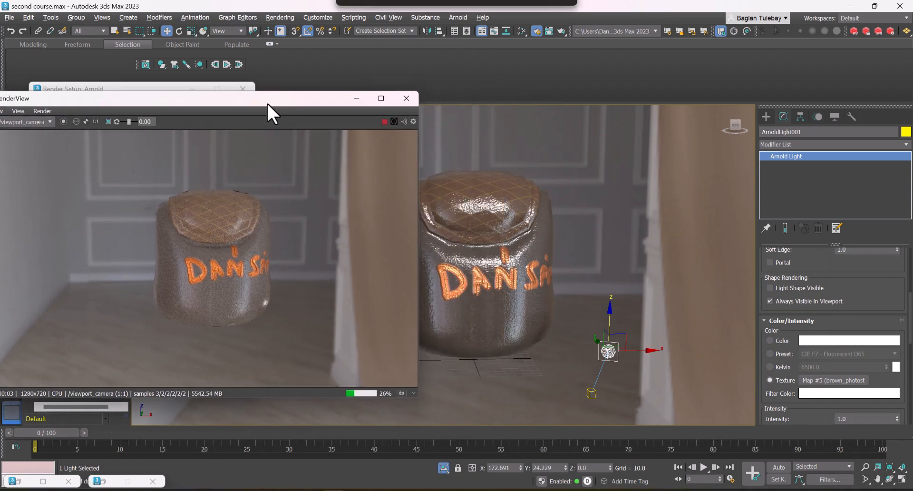
pyautogui.moveTo(130, 94); pyautogui.dragTo(562, 92)
# Reopen the Slate Material Editor and set the backpack's PBR material Roughness to 1.0.
pyautogui.rightClick(313, 185)
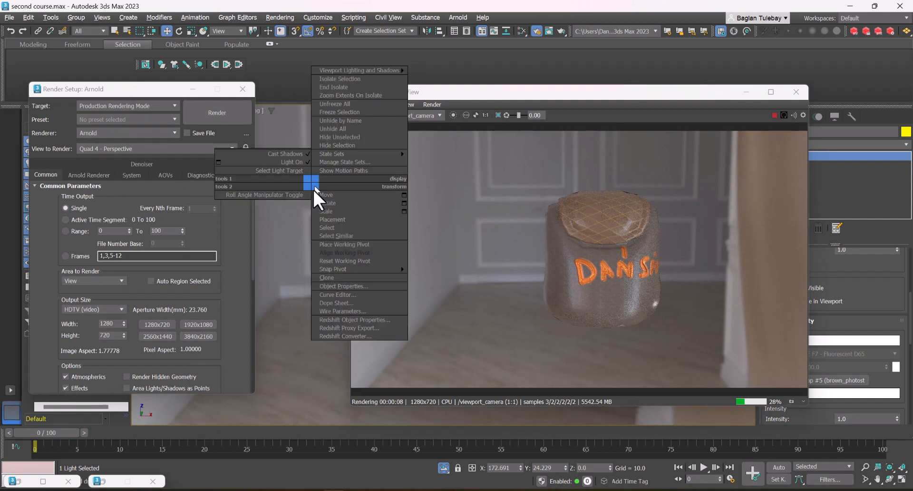
pyautogui.press('m')
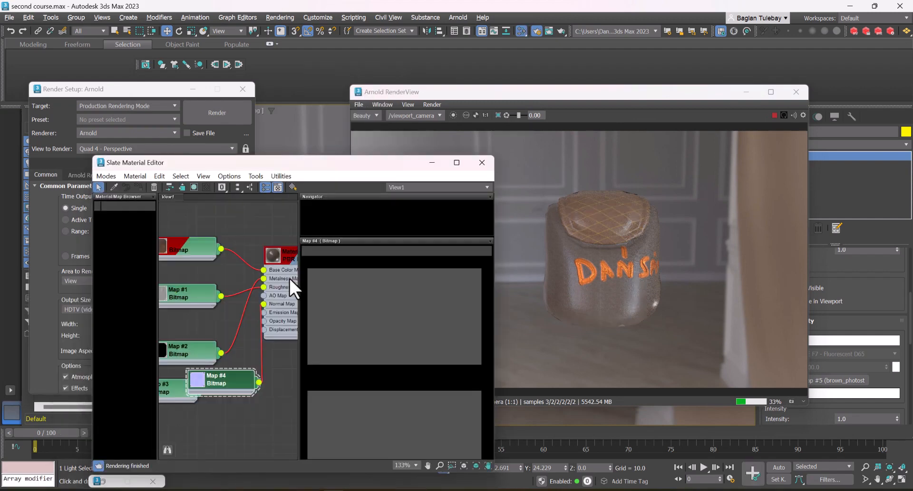
pyautogui.scroll(1, 253, 292)
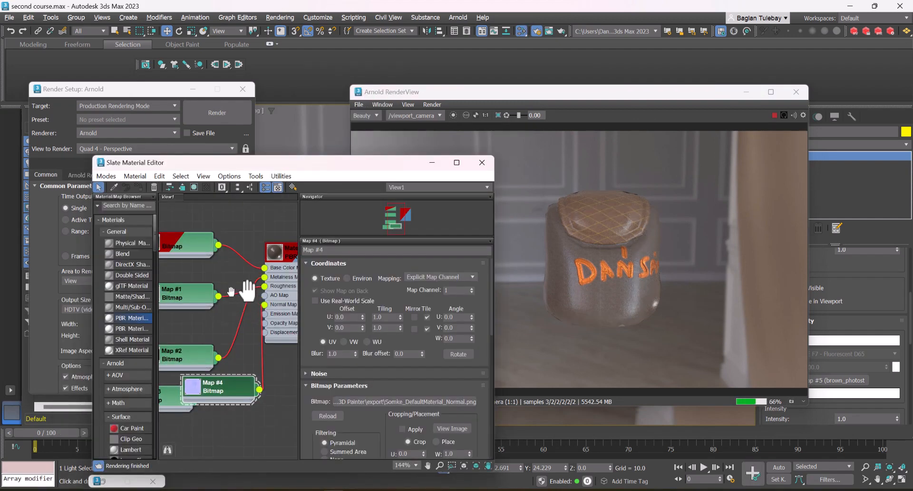
pyautogui.moveTo(230, 292); pyautogui.dragTo(254, 293, button='middle')
pyautogui.click(204, 300)
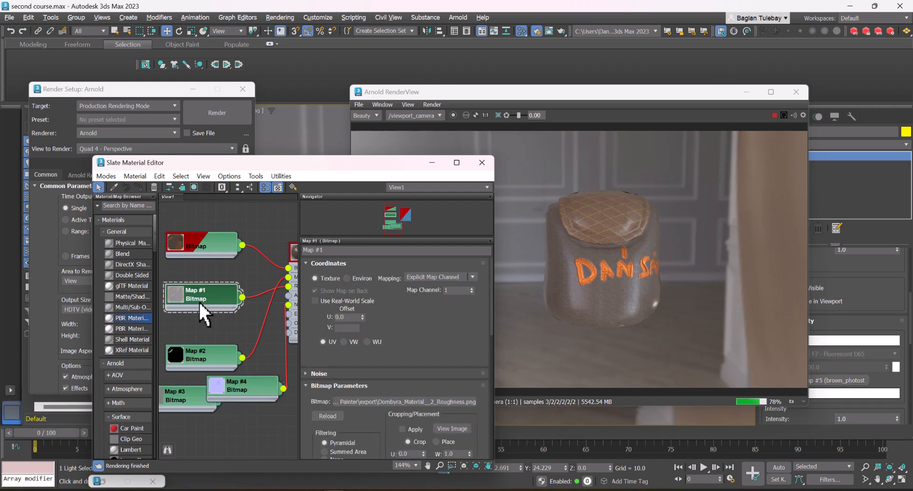
pyautogui.moveTo(210, 323); pyautogui.dragTo(158, 322, button='middle')
pyautogui.doubleClick(276, 250)
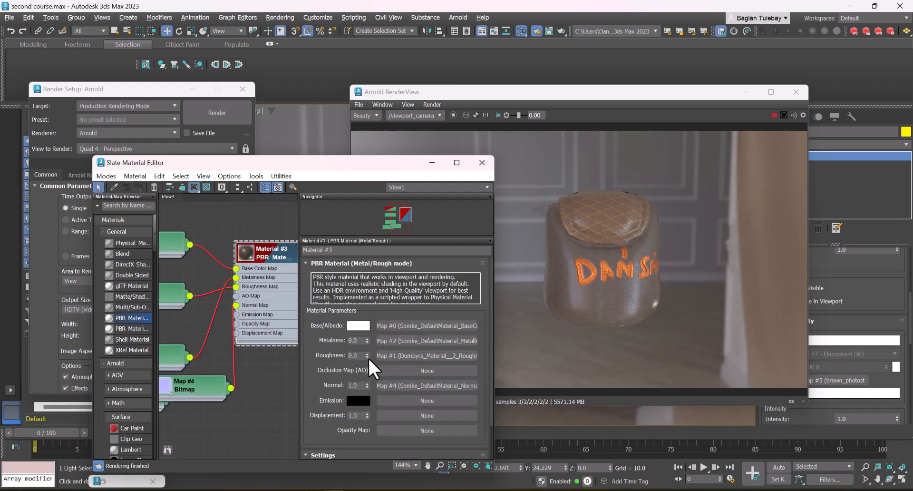
pyautogui.moveTo(367, 355); pyautogui.dragTo(365, 325)
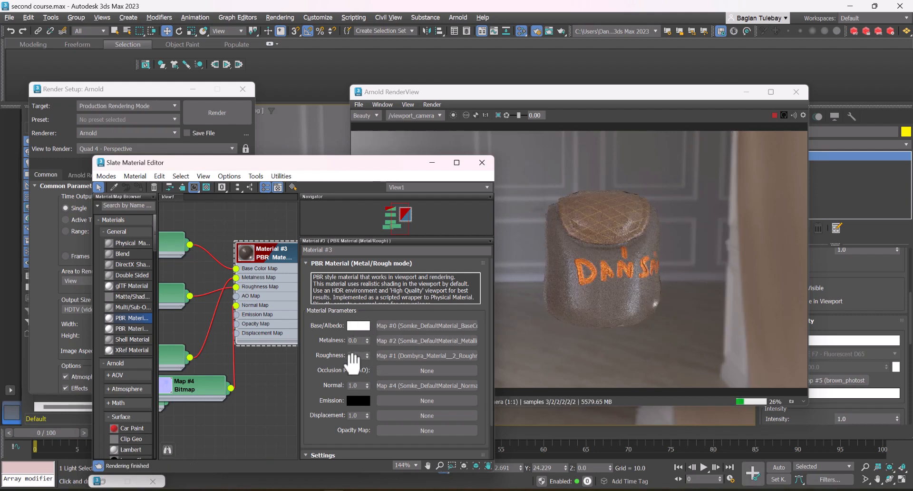
# Move the editor and render windows aside and create a floor plane about 1093 by 644 under the backpack.
pyautogui.moveTo(351, 164); pyautogui.dragTo(182, 157)
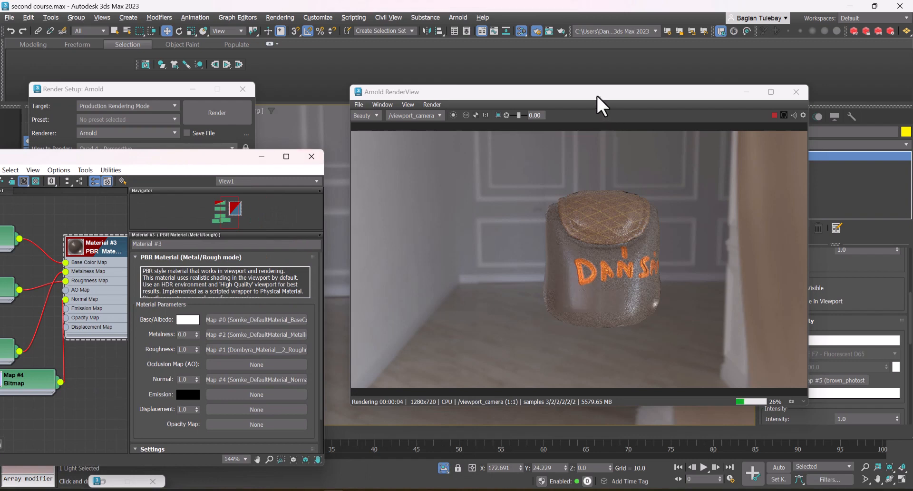
pyautogui.moveTo(597, 97); pyautogui.dragTo(261, 103)
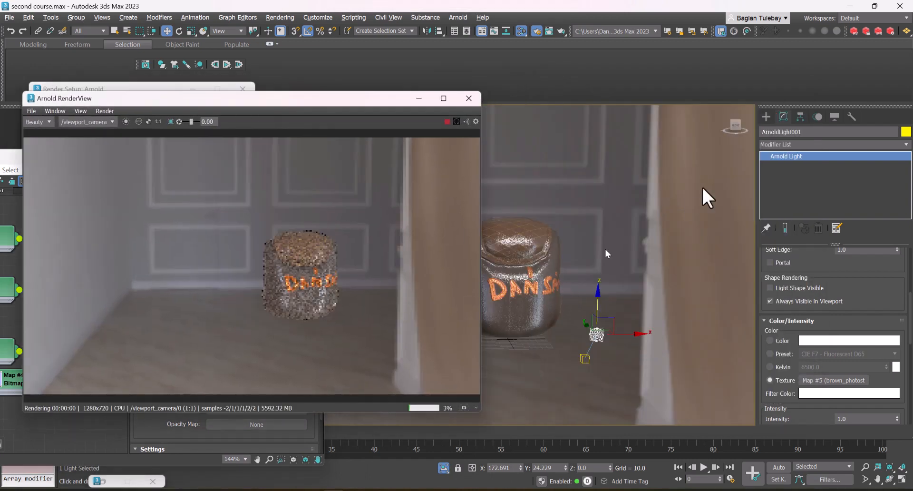
pyautogui.click(766, 116)
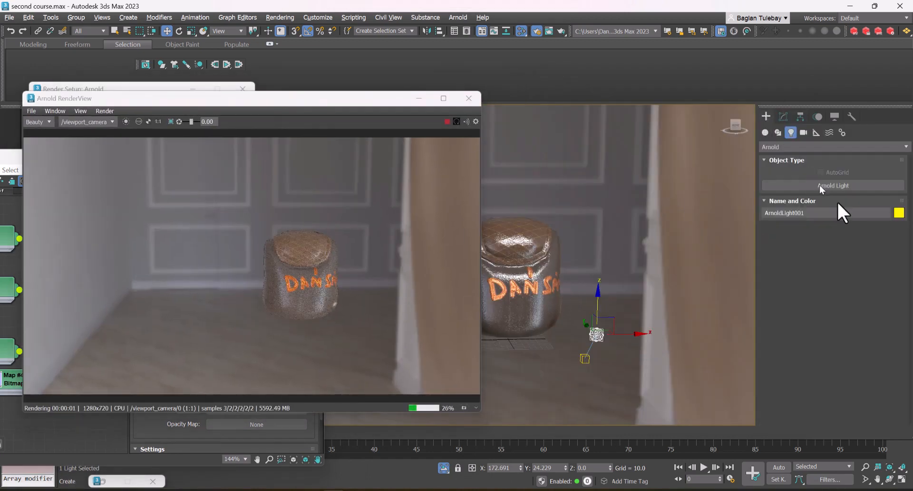
pyautogui.click(764, 133)
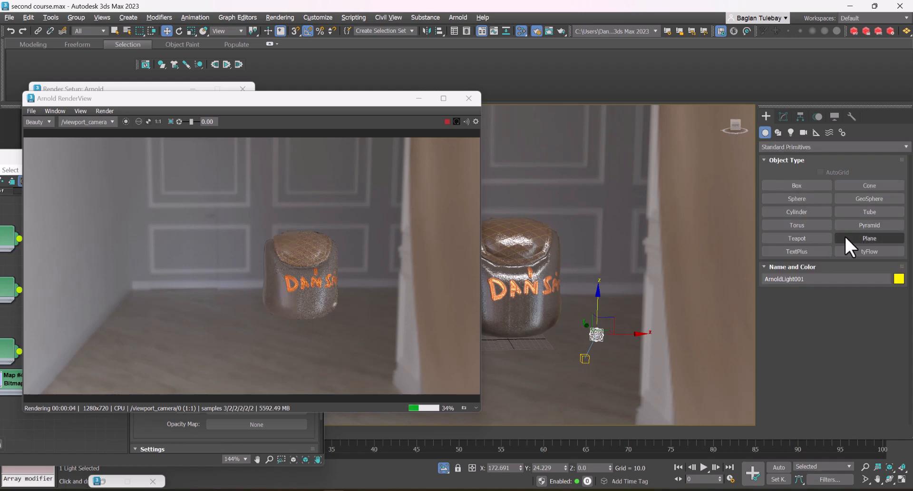
pyautogui.click(870, 238)
pyautogui.moveTo(580, 265); pyautogui.dragTo(336, 385)
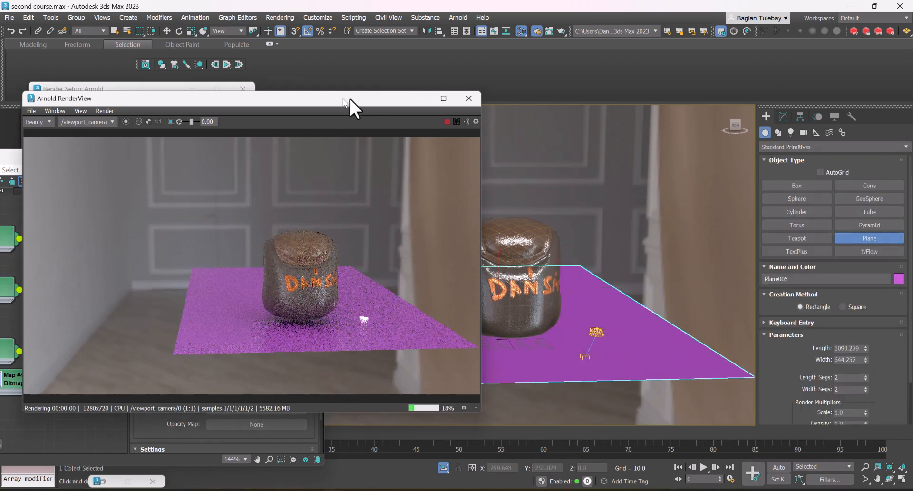
# Arrange the Arnold RenderView and Slate Material Editor windows so the material browser and the rendered floor plane are both accessible.
pyautogui.moveTo(351, 99); pyautogui.dragTo(591, 94)
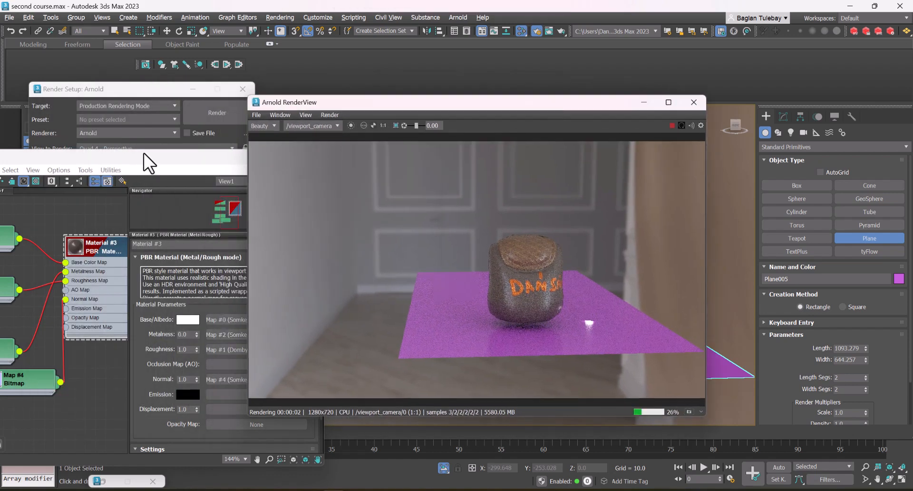
pyautogui.moveTo(147, 158); pyautogui.dragTo(190, 149)
pyautogui.moveTo(308, 111); pyautogui.dragTo(320, 108)
# Create an Arnold Matte surface material and assign it to the selected floor plane.
pyautogui.scroll(-1, 118, 337)
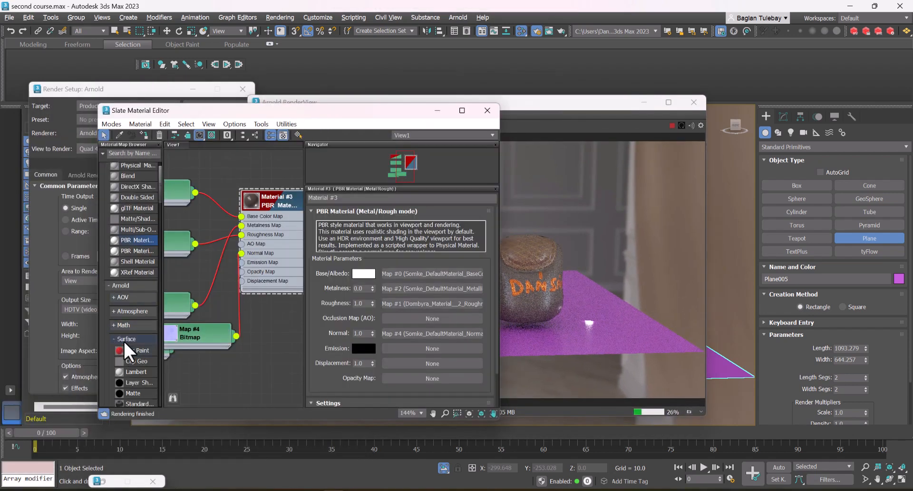
pyautogui.scroll(-3, 132, 298)
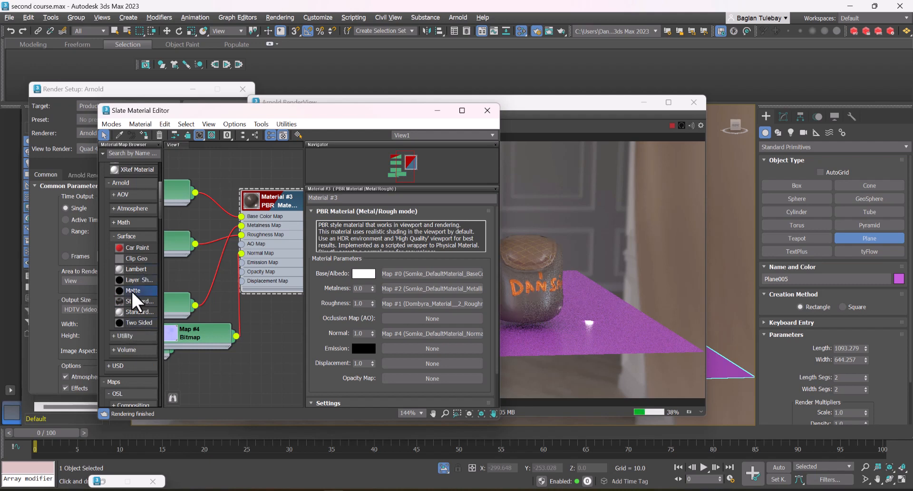
pyautogui.moveTo(132, 293); pyautogui.dragTo(269, 330)
pyautogui.rightClick(267, 327)
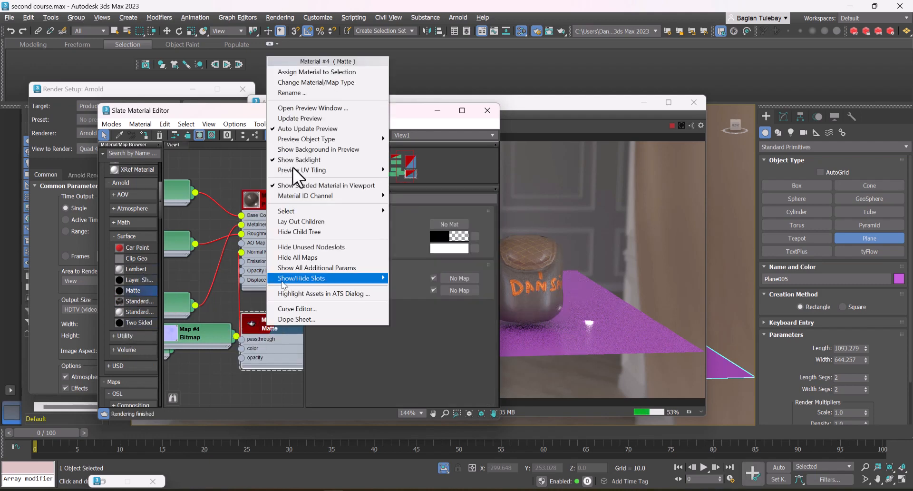
pyautogui.click(313, 74)
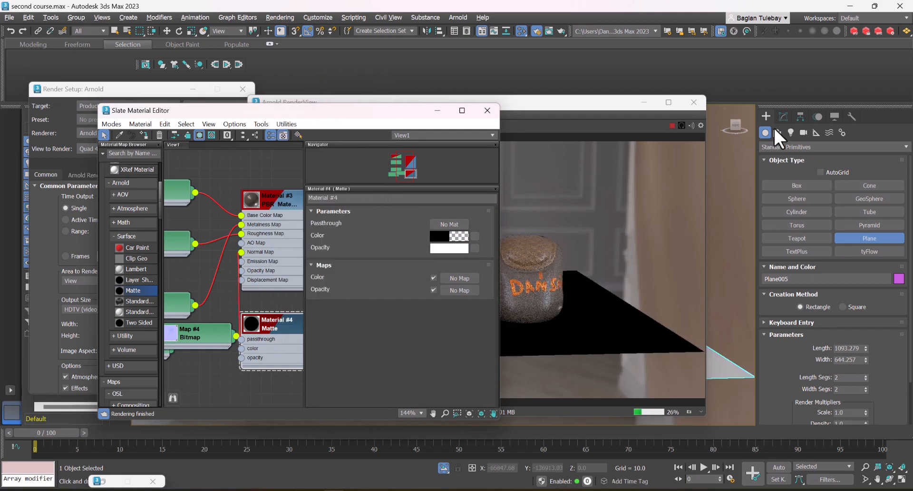
# Add an Arnold Properties modifier to the floor plane and enable its Shadows settings.
pyautogui.click(784, 116)
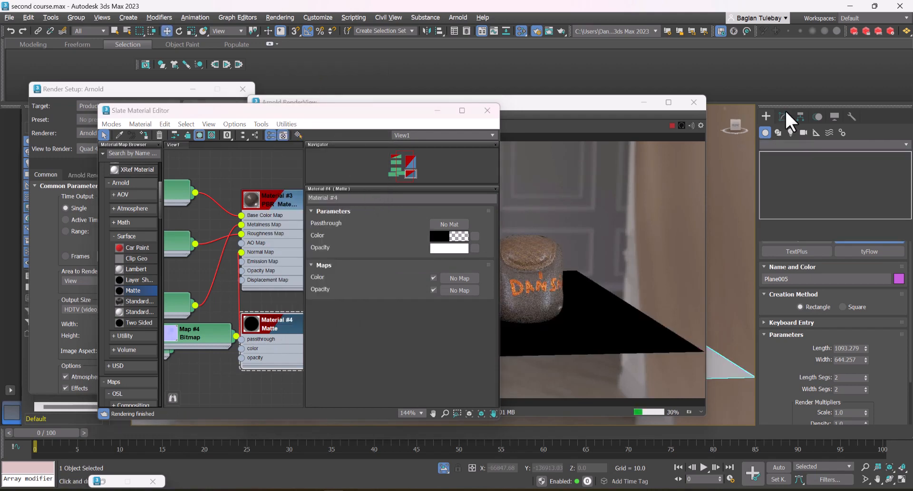
pyautogui.click(874, 143)
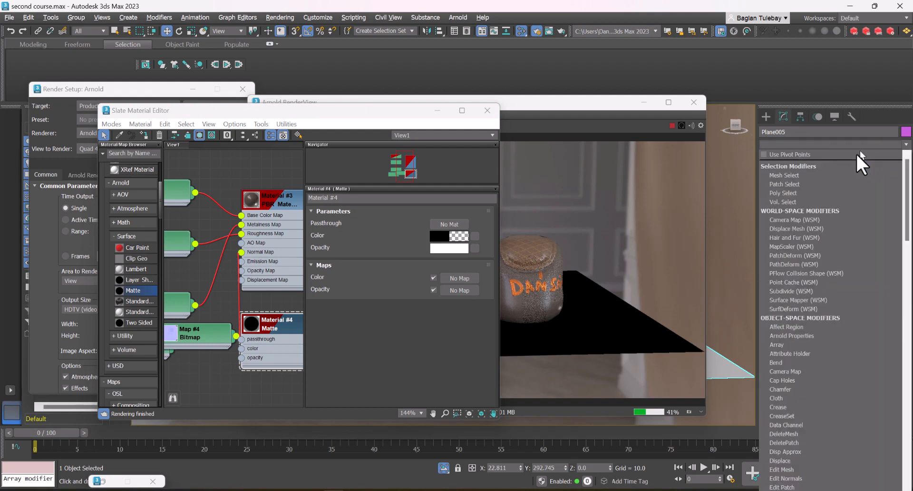
pyautogui.click(796, 335)
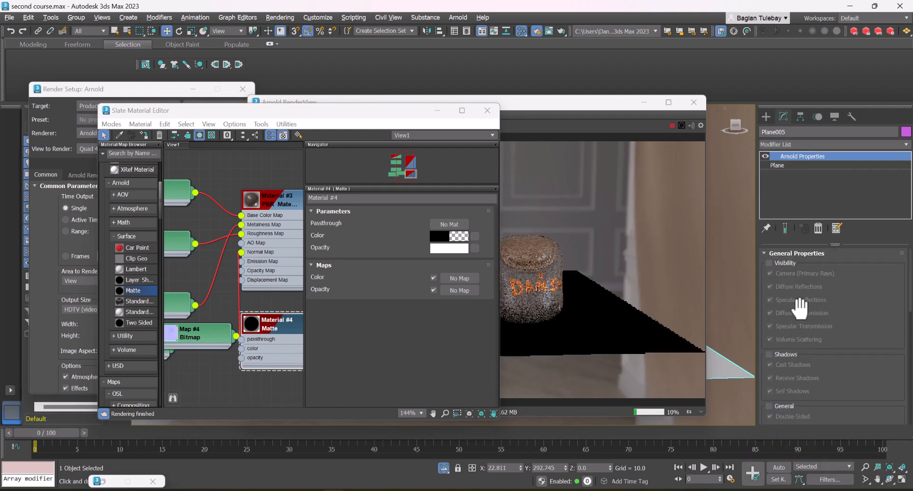
pyautogui.moveTo(822, 300); pyautogui.dragTo(825, 221)
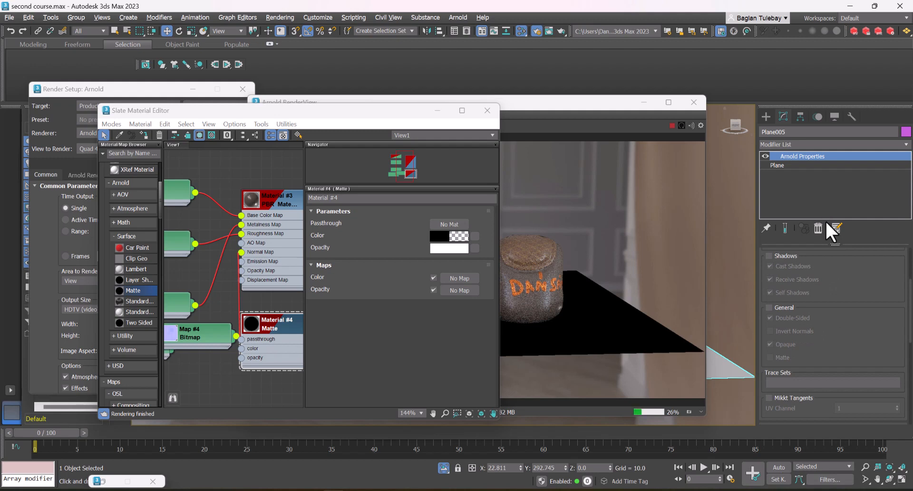
pyautogui.click(787, 256)
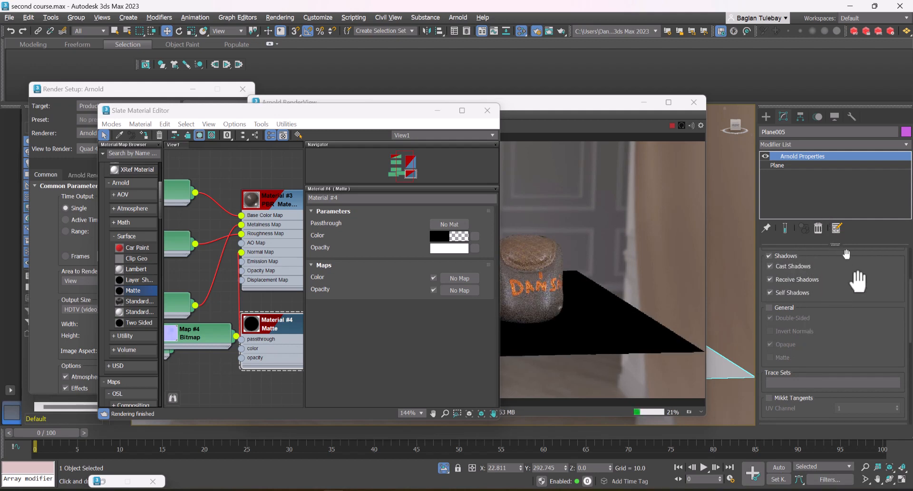
pyautogui.scroll(4, 872, 309)
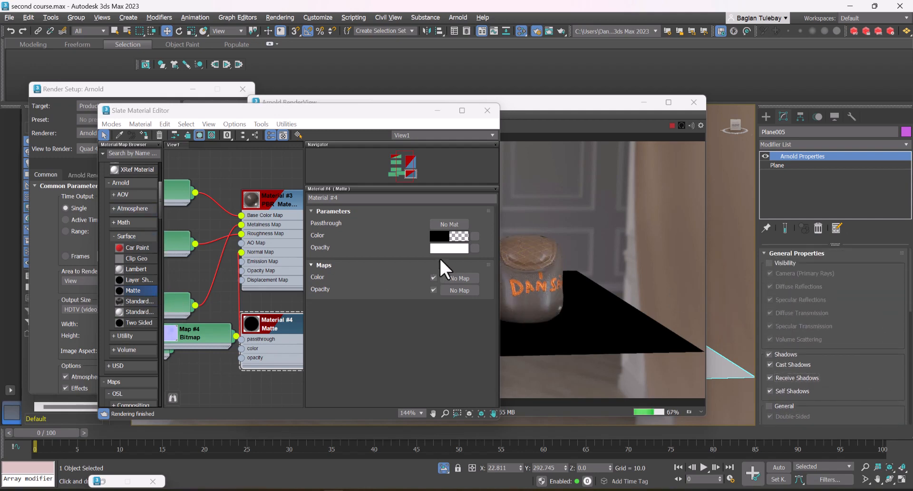
# Create a Matte/Shadow material, assign it to the floor plane, and minimize the Slate Material Editor.
pyautogui.click(135, 152)
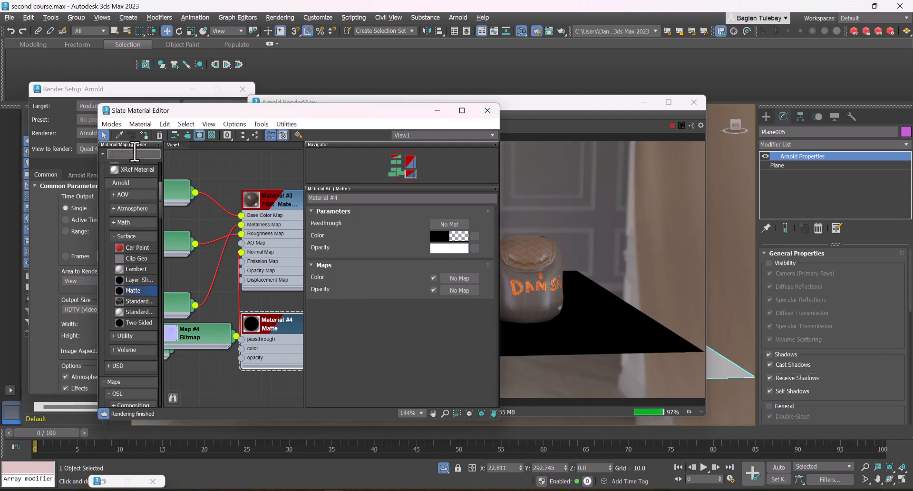
pyautogui.write('mat')
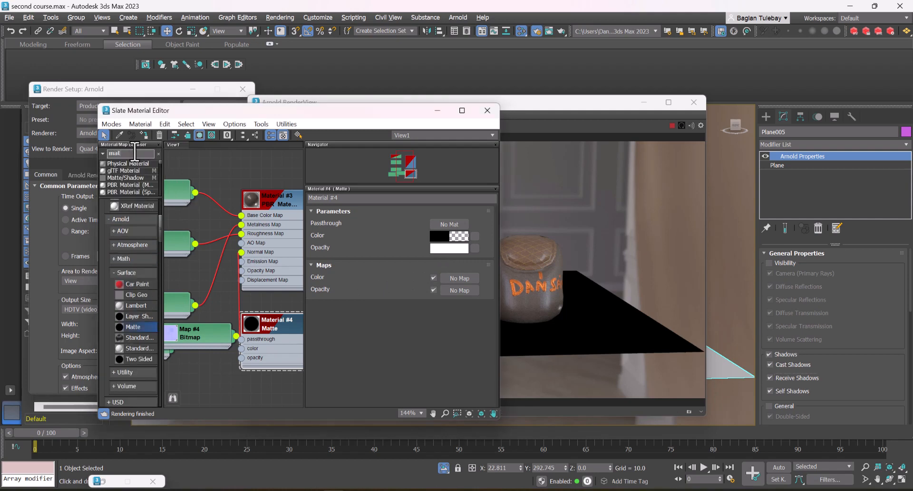
pyautogui.moveTo(133, 178); pyautogui.dragTo(221, 370)
pyautogui.rightClick(220, 370)
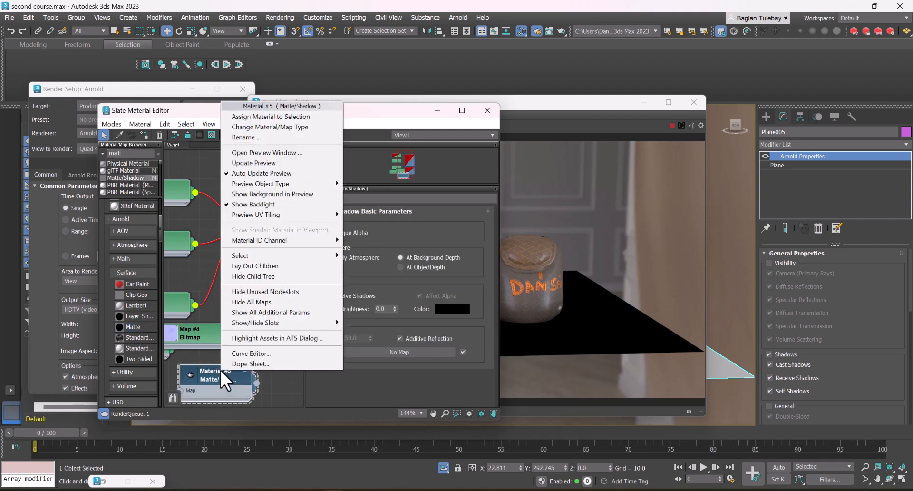
pyautogui.click(287, 114)
pyautogui.click(438, 110)
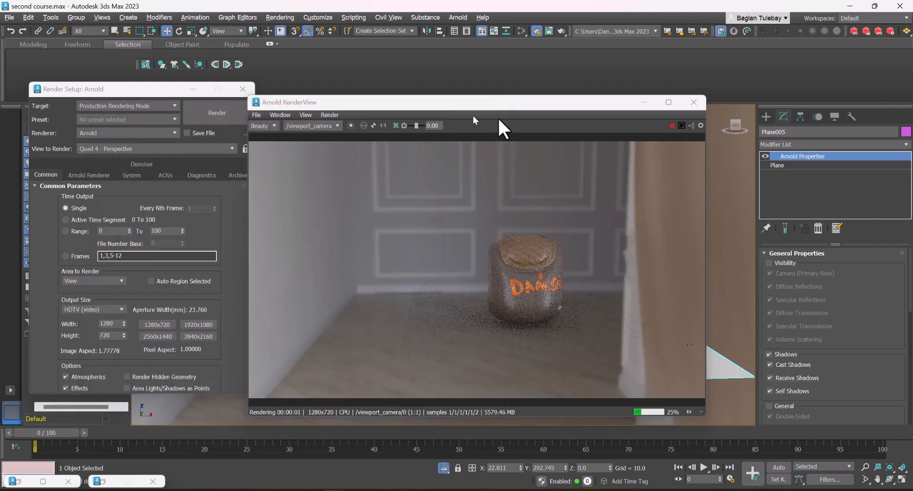
# Move the render window clear of the backpack and lower the backpack to Z -12.241 toward the floor plane.
pyautogui.moveTo(438, 109); pyautogui.dragTo(203, 105)
pyautogui.click(504, 264)
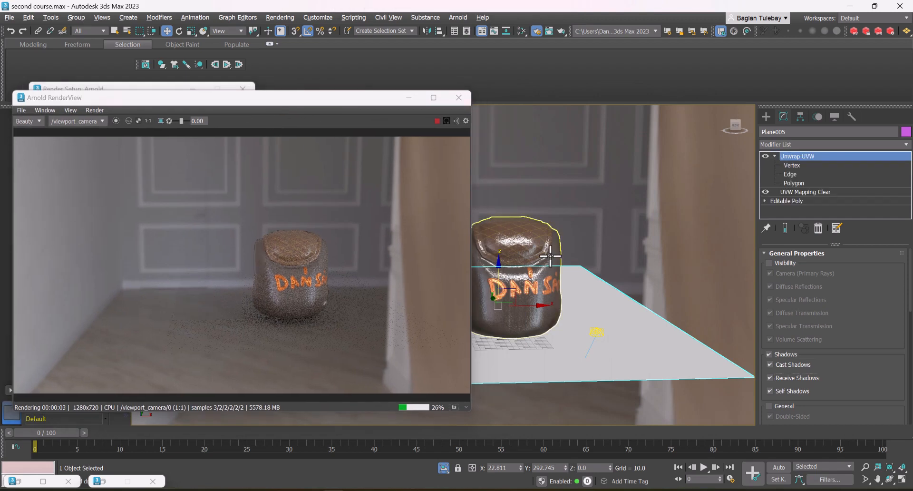
pyautogui.moveTo(503, 264); pyautogui.dragTo(514, 305)
# Frame the backpack closer from a raised front angle, examine its rendered lettering and floor shadow, and stop the interactive render.
pyautogui.scroll(5, 522, 306)
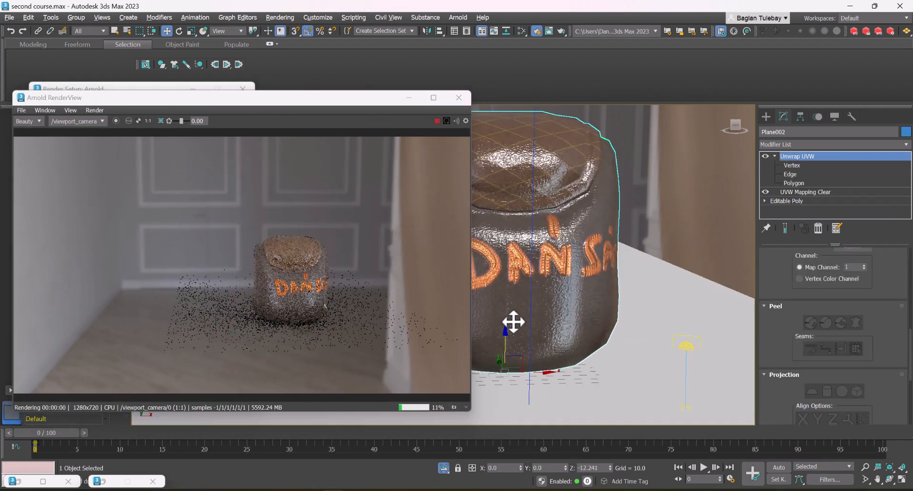
pyautogui.keyDown('alt'); pyautogui.moveTo(546, 284); pyautogui.dragTo(506, 296, button='middle'); pyautogui.keyUp('alt')
pyautogui.scroll(-6, 509, 292)
pyautogui.scroll(5, 509, 292)
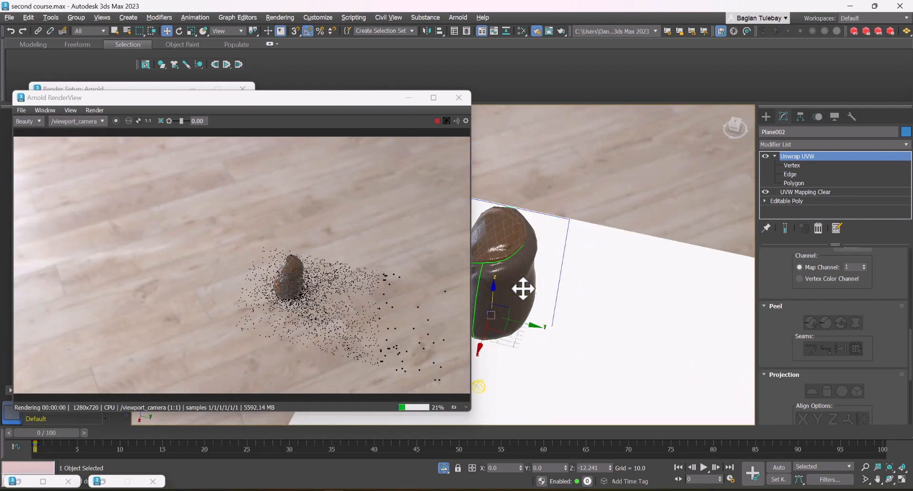
pyautogui.keyDown('alt'); pyautogui.moveTo(565, 280); pyautogui.dragTo(625, 274, button='middle'); pyautogui.keyUp('alt')
pyautogui.scroll(4, 590, 308)
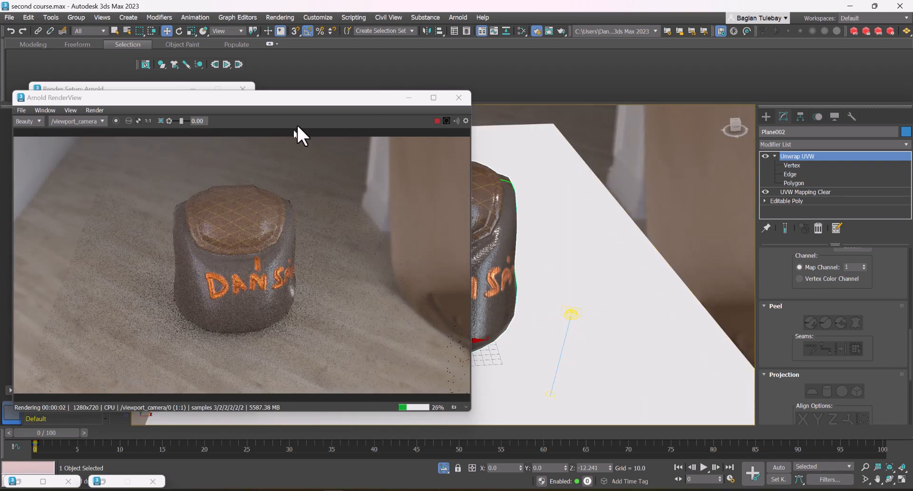
pyautogui.scroll(1, 225, 322)
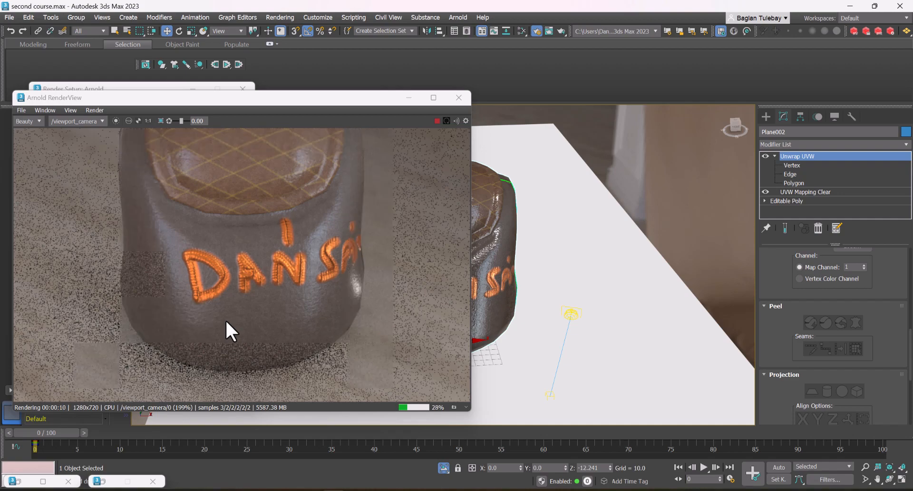
pyautogui.scroll(-1, 226, 322)
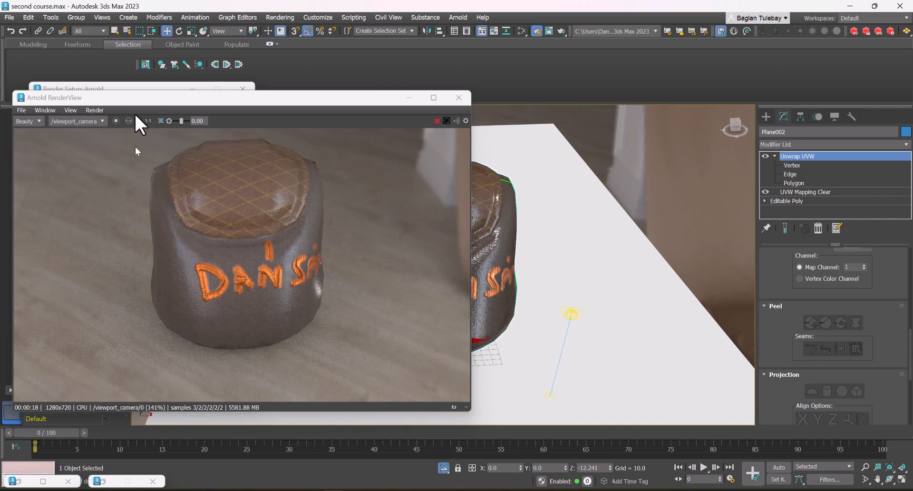
pyautogui.click(436, 121)
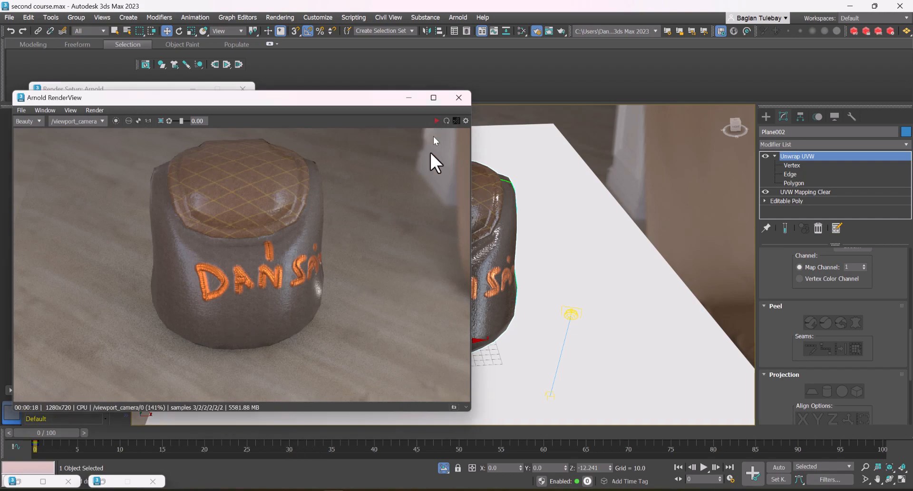